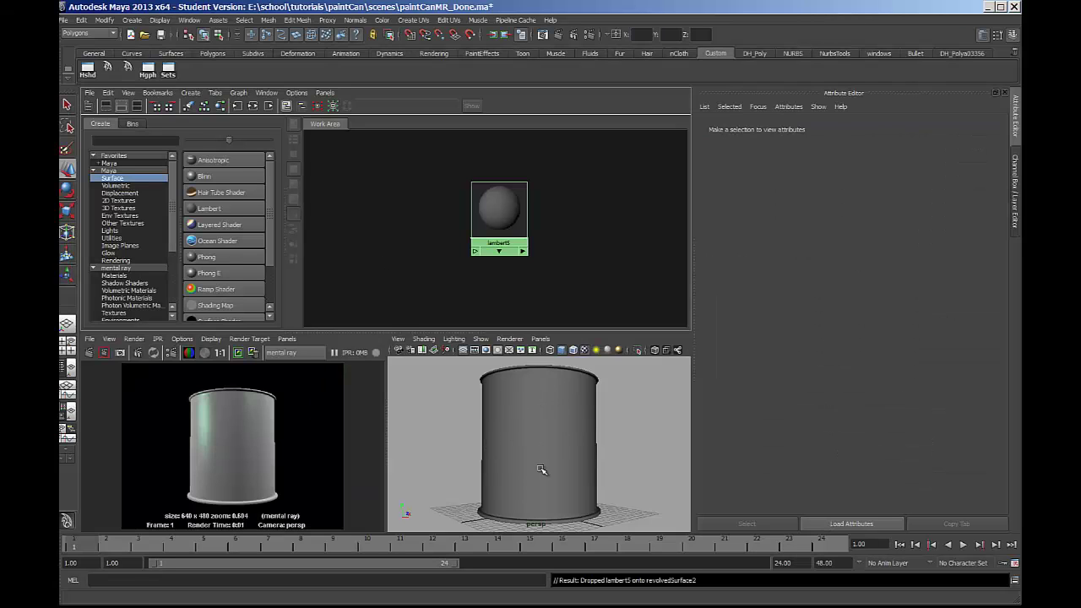
Step: Frame the whole paint can in the perspective view and render it with mental ray
mouse_move(555, 424)
alt+mouse_down()
mouse_move(550, 465)
mouse_move(551, 437)
alt+mouse_up()
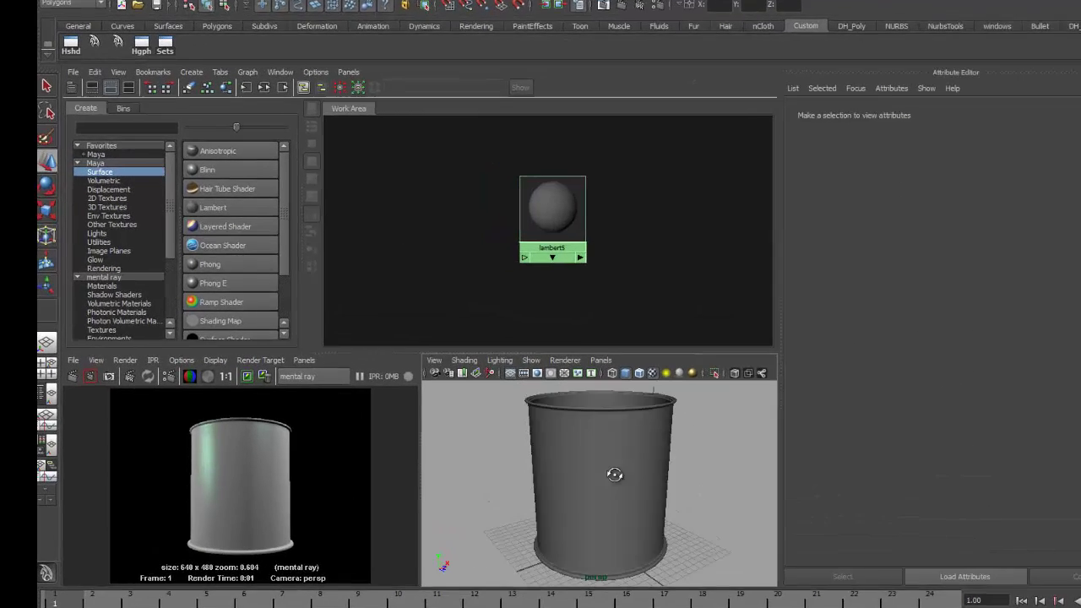
alt+right_drag(646, 463, 351, 470)
alt+right_drag(394, 537, 864, 512)
alt+drag(864, 512, 815, 499)
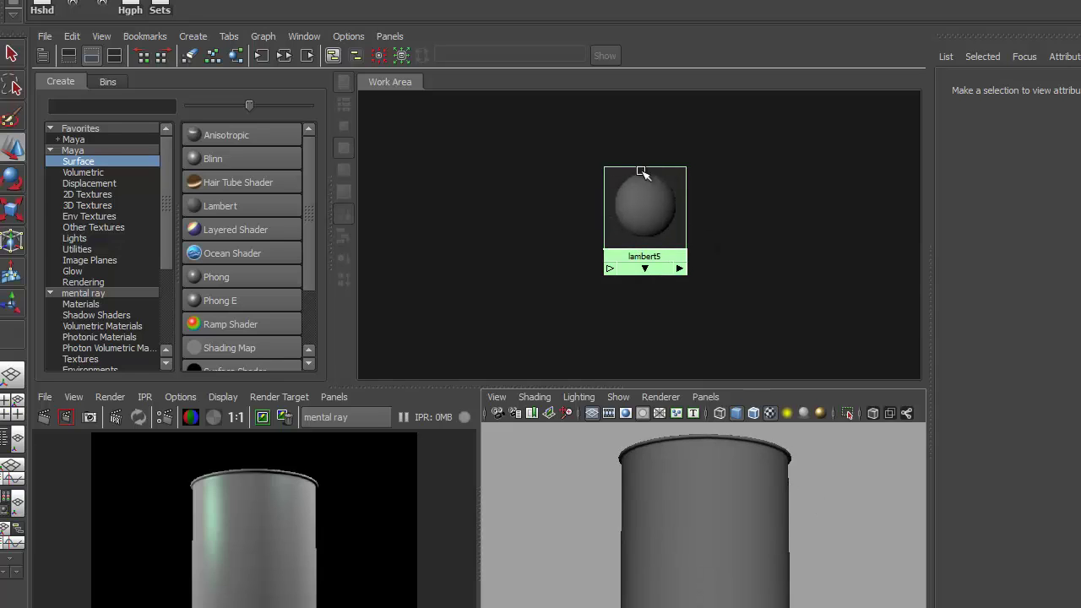
click(45, 415)
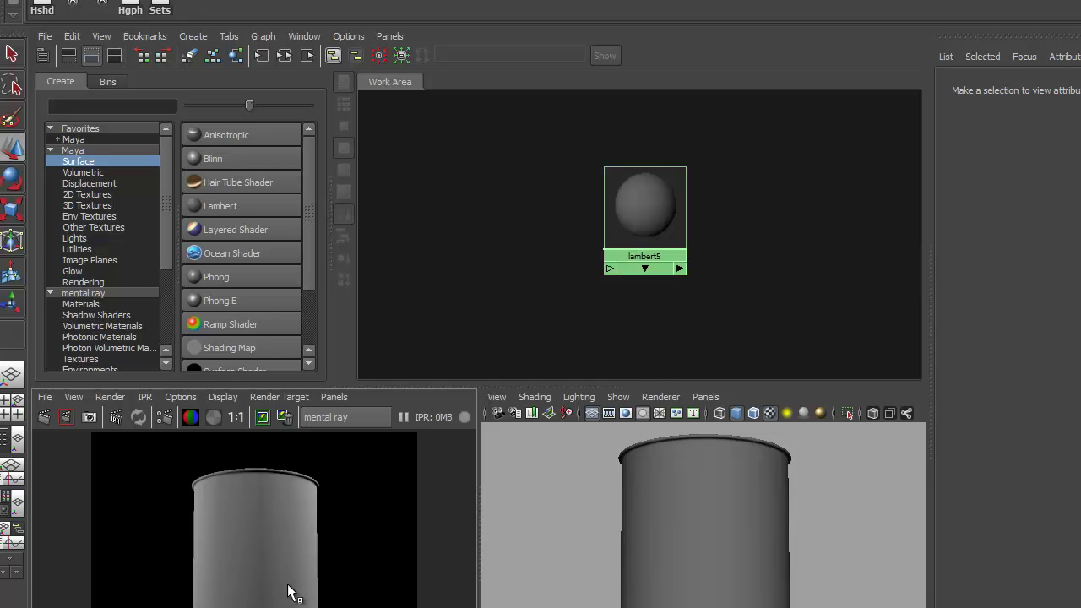
Step: Graph the input and output connections of lambert5 and spread out the surface, lambert5 and lambert5SG nodes
click(673, 204)
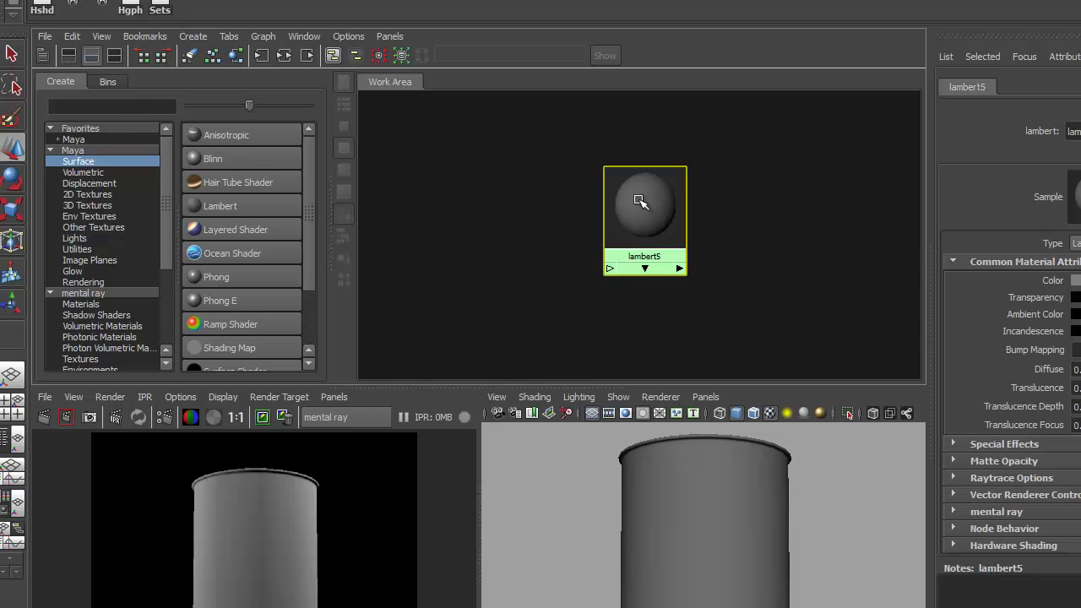
click(286, 54)
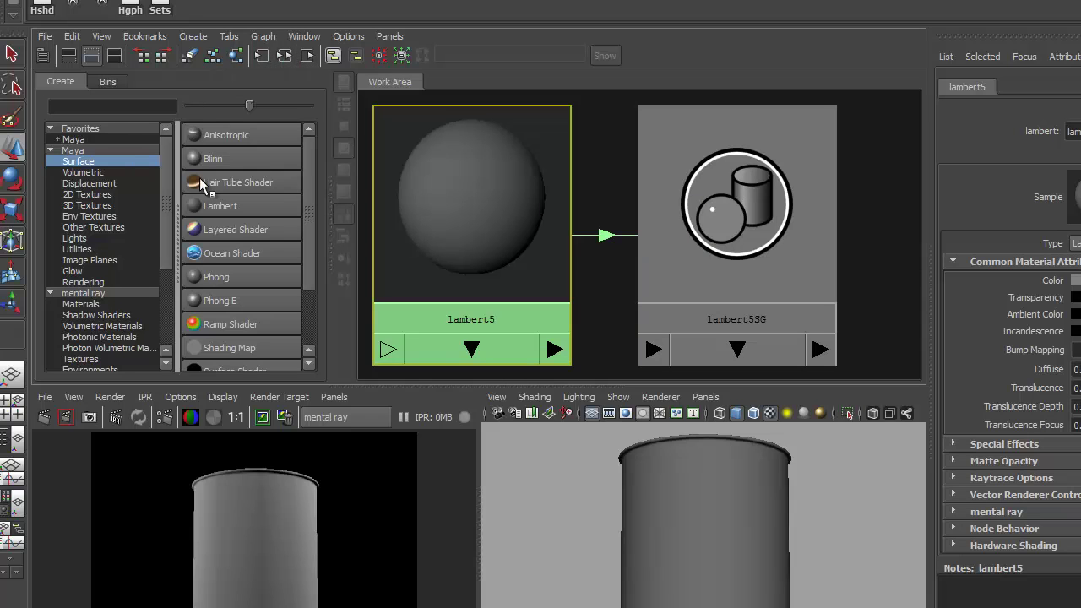
scroll(521, 178, down, 2)
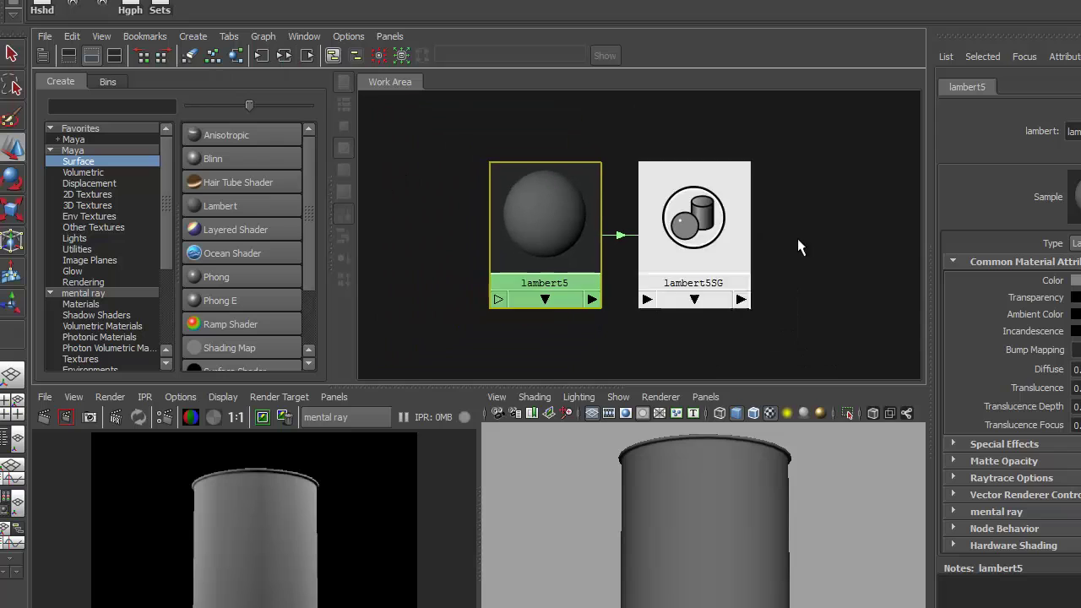
drag(678, 228, 748, 228)
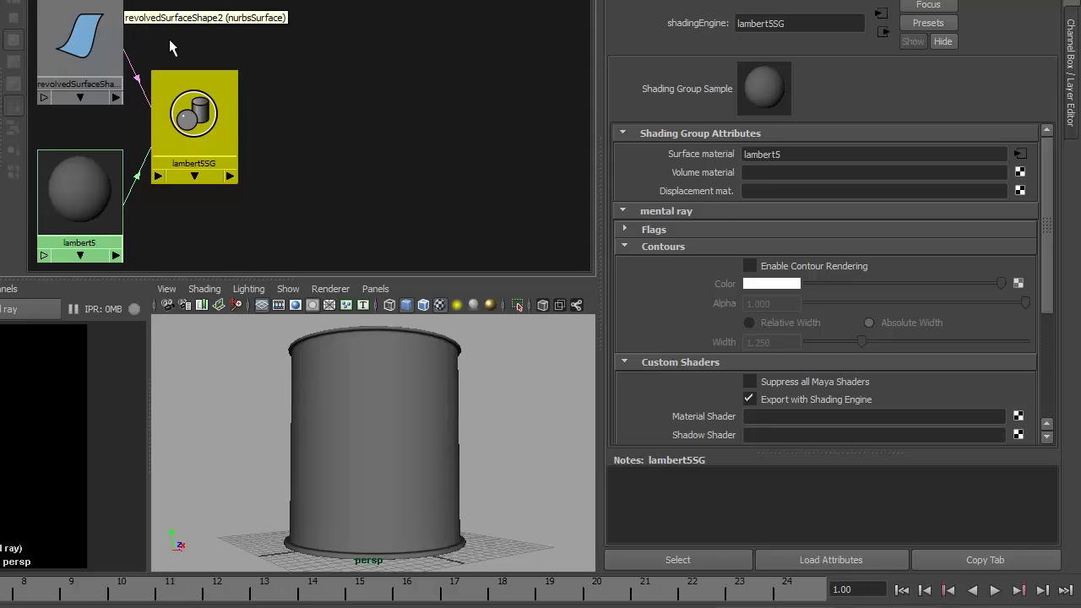
drag(87, 56, 255, 81)
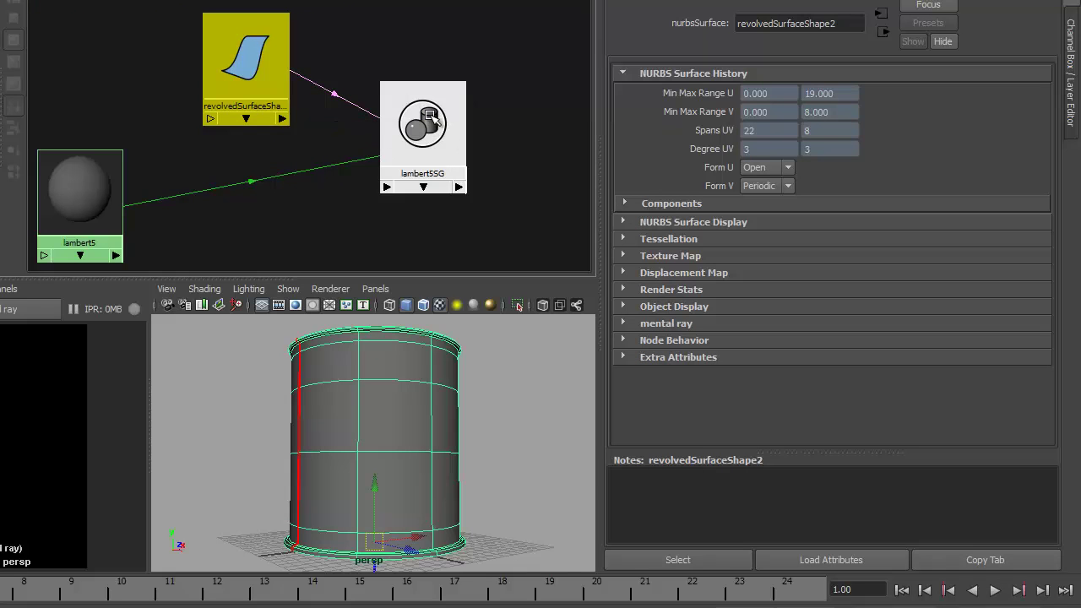
mouse_move(412, 129)
mouse_down()
mouse_move(448, 88)
mouse_move(423, 137)
mouse_up()
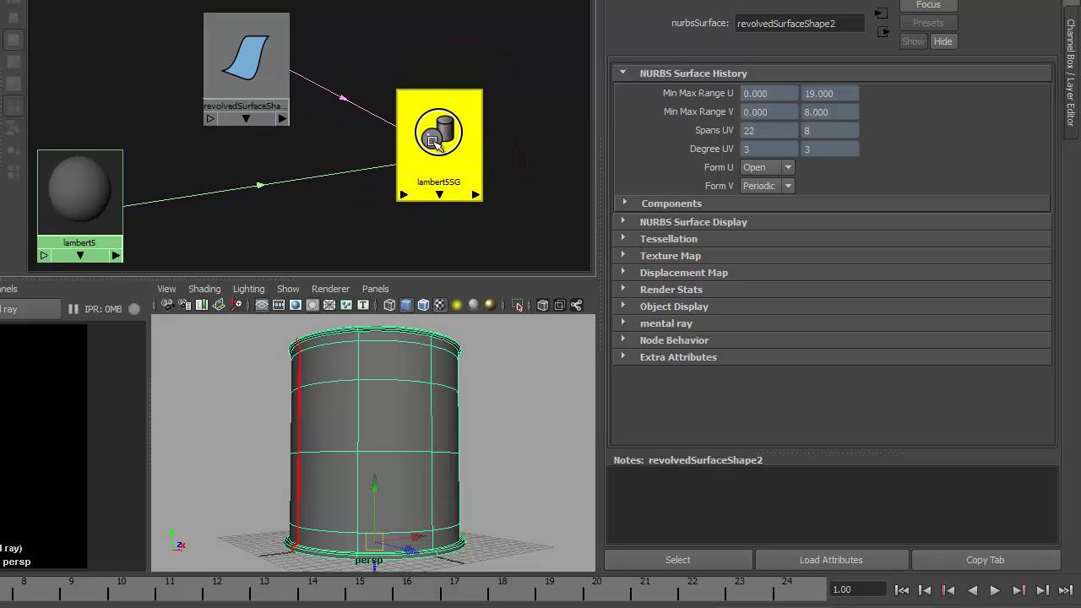
drag(101, 193, 272, 191)
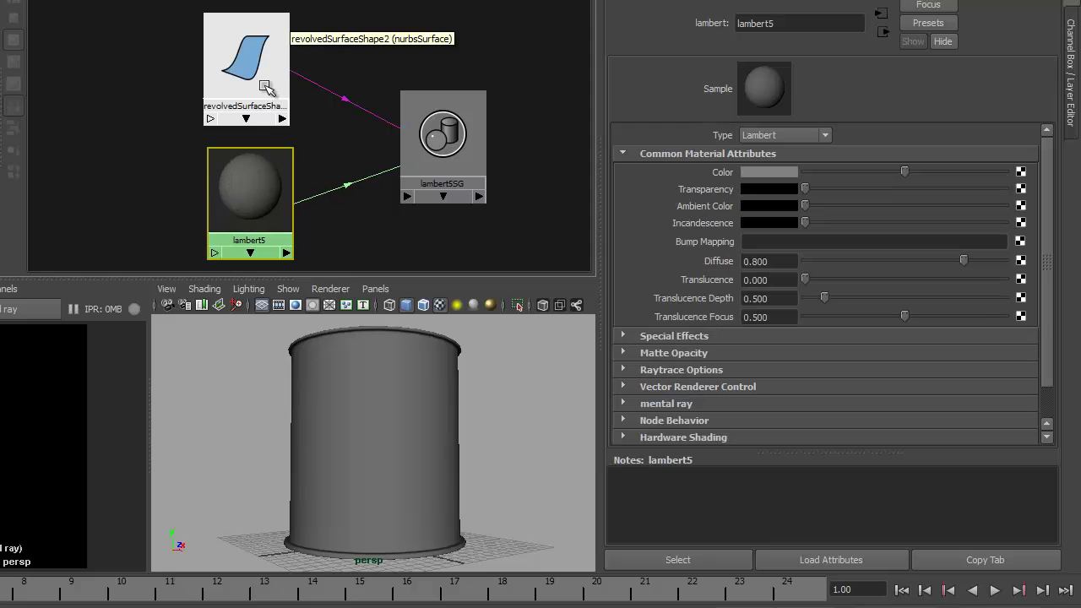
Step: Examine the surface material and mental ray custom shader slots of the lambert5SG shading group
click(446, 125)
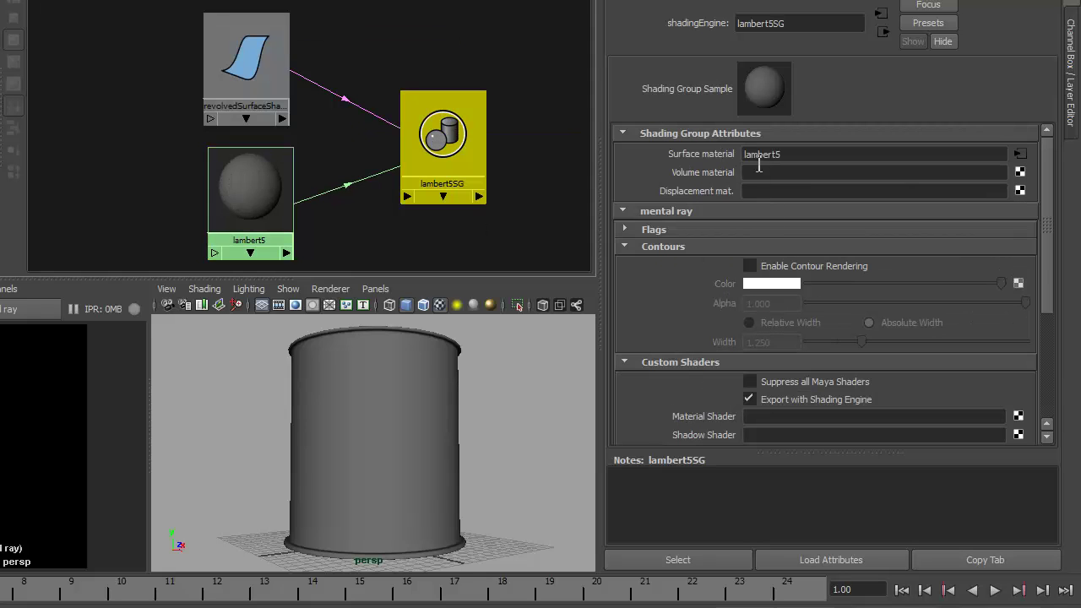
scroll(1053, 218, down, 1)
drag(1053, 218, 1062, 310)
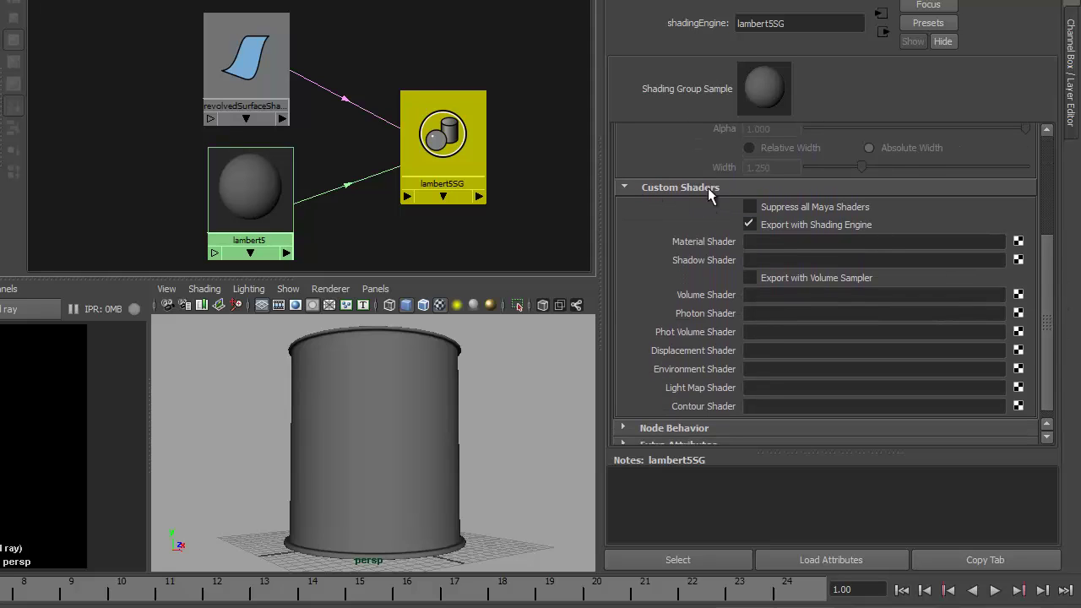
drag(1051, 285, 1039, 207)
scroll(973, 308, down, 4)
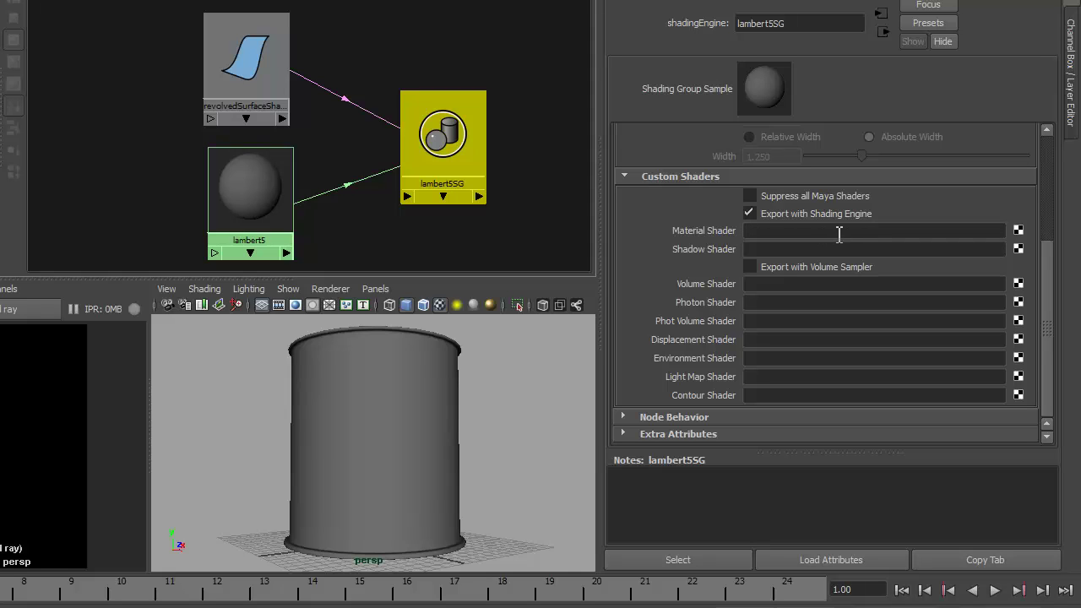
drag(1044, 301, 1044, 169)
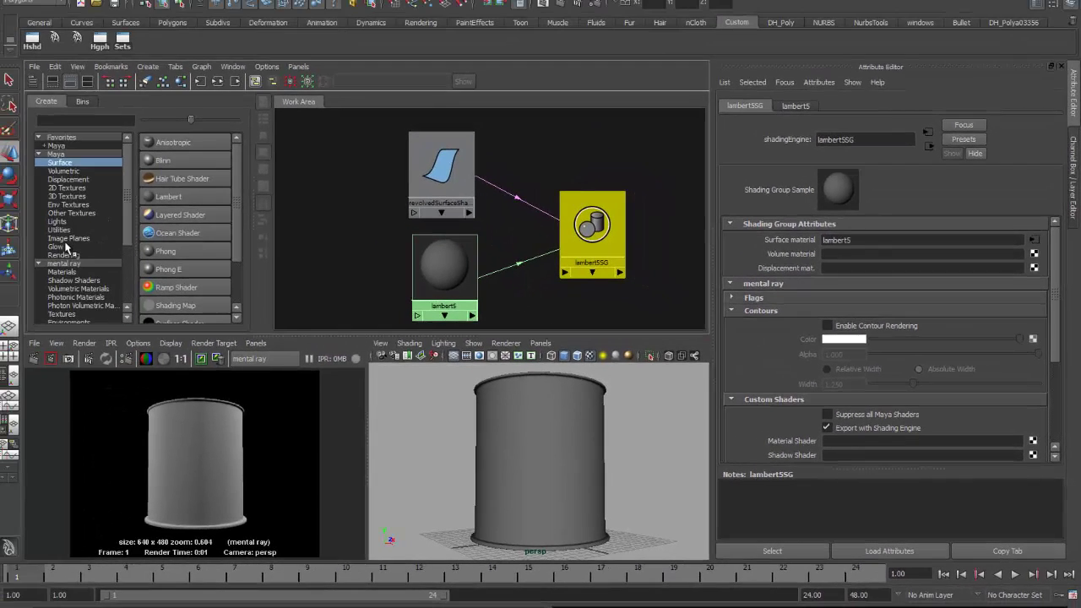
Step: Create a mental ray mib_illum_cooktorr material and place its node below lambert5 in the graph
scroll(66, 247, down, 2)
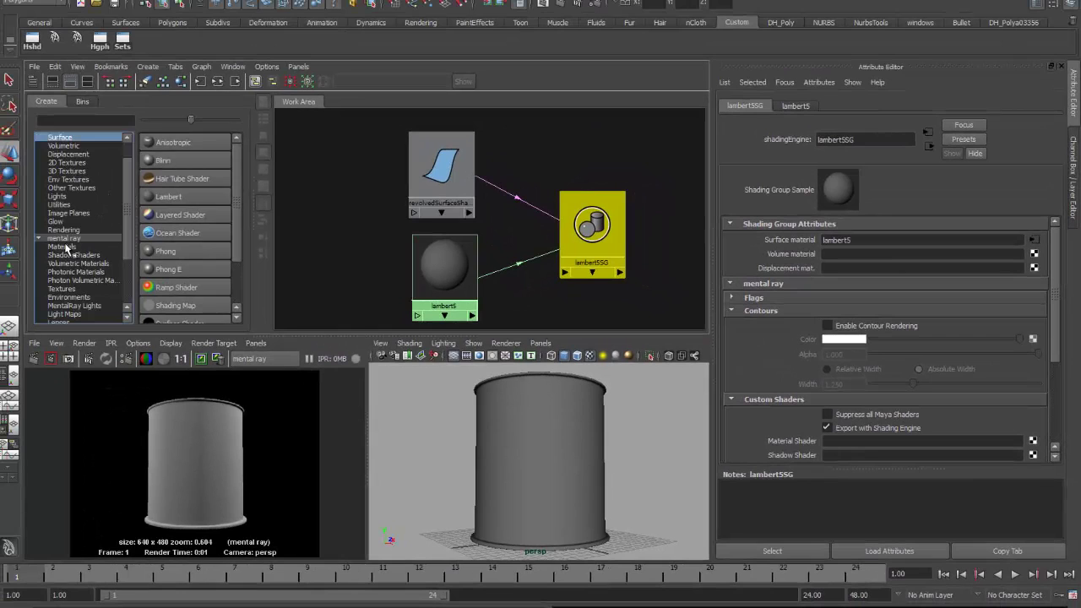
click(64, 247)
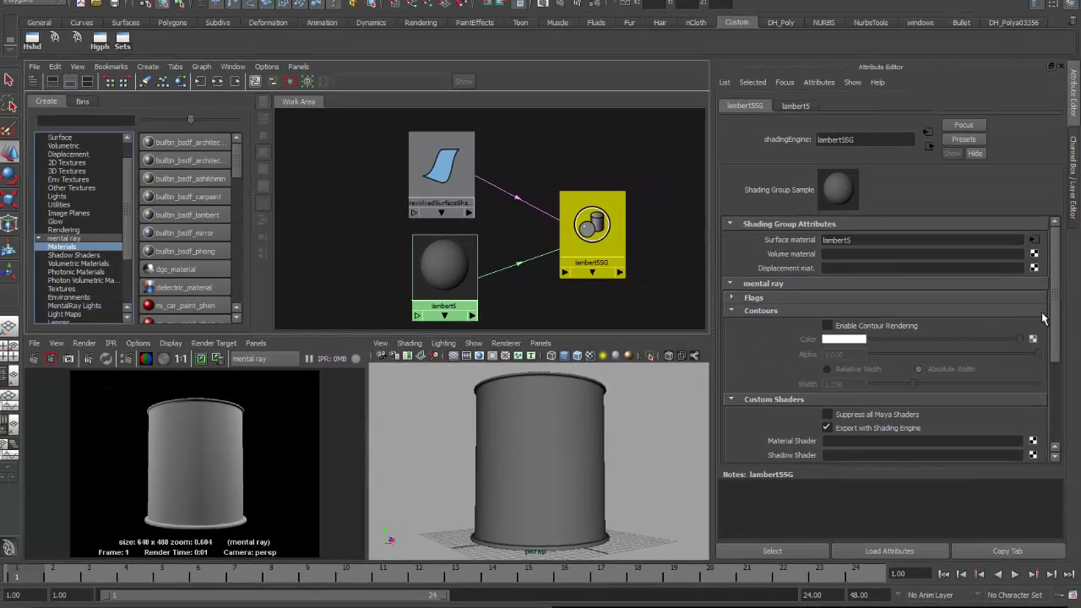
drag(1053, 320, 1057, 404)
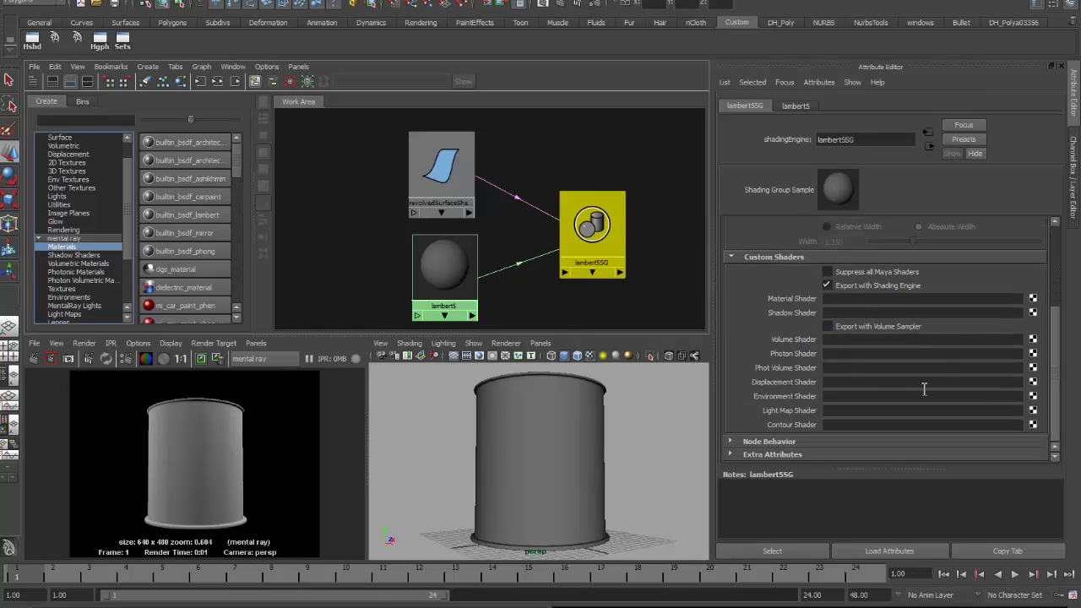
alt+right_drag(591, 269, 448, 269)
alt+middle_drag(565, 269, 494, 262)
drag(422, 191, 415, 154)
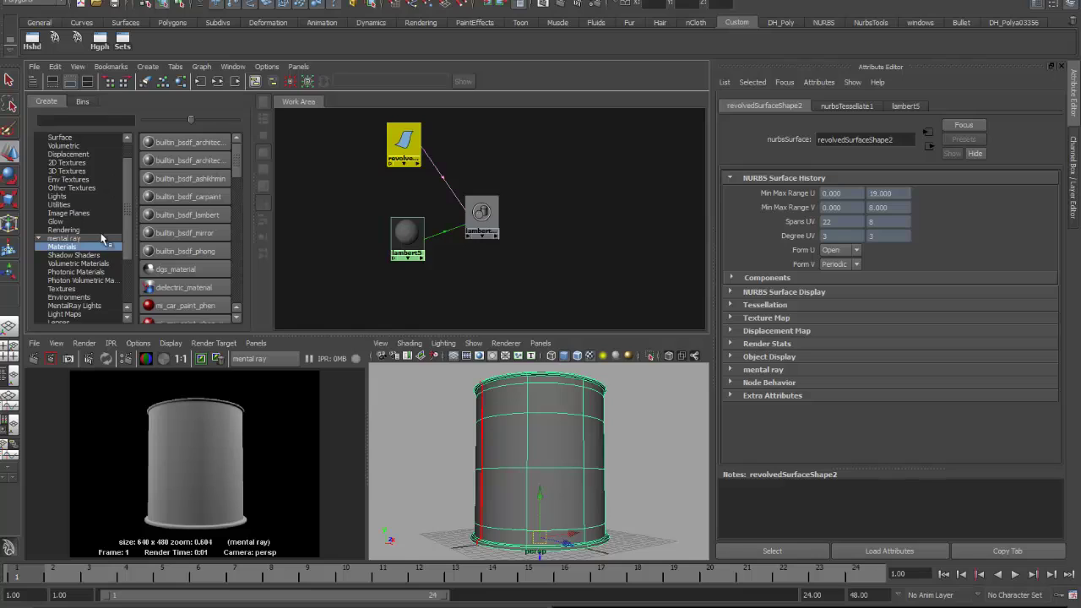
scroll(184, 227, down, 3)
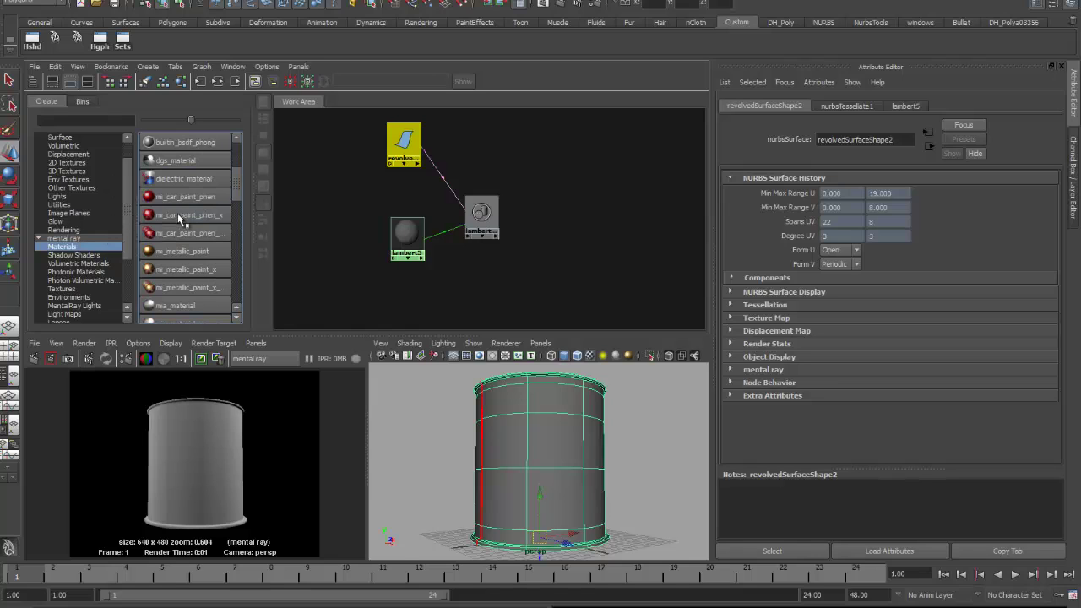
scroll(192, 258, down, 4)
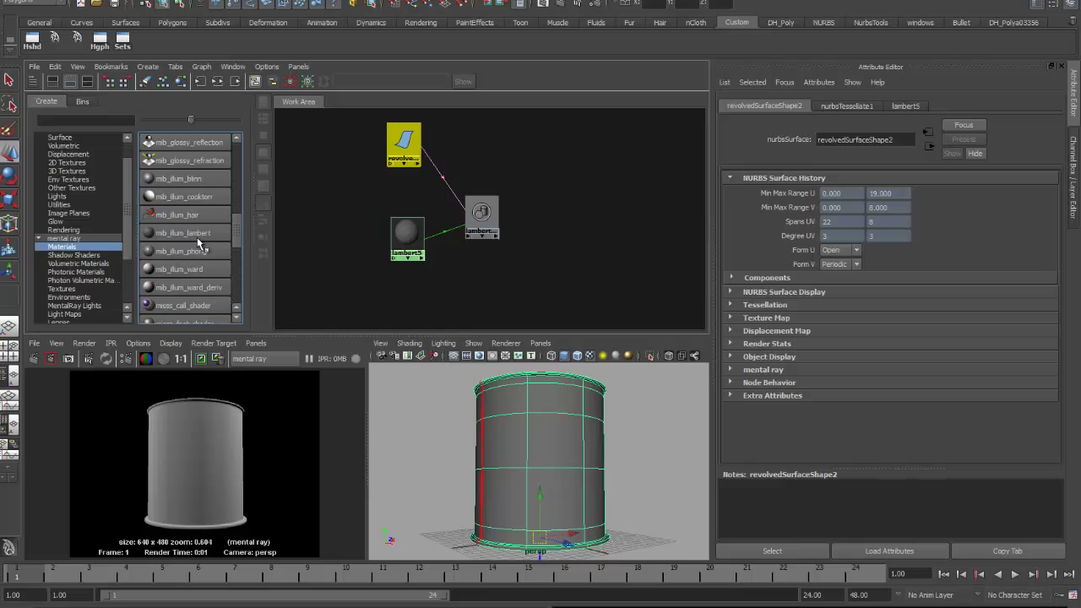
click(201, 196)
drag(291, 125, 409, 292)
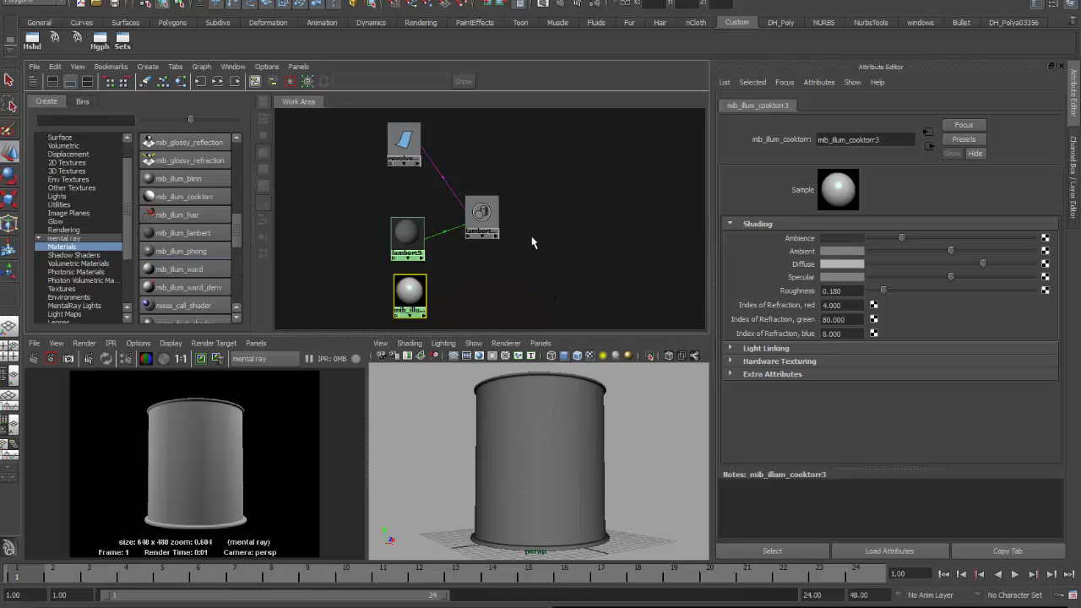
Step: Connect the mib_illum_cooktorr material to the custom Material Shader of lambert5SG and render the can with mental ray
drag(482, 217, 604, 207)
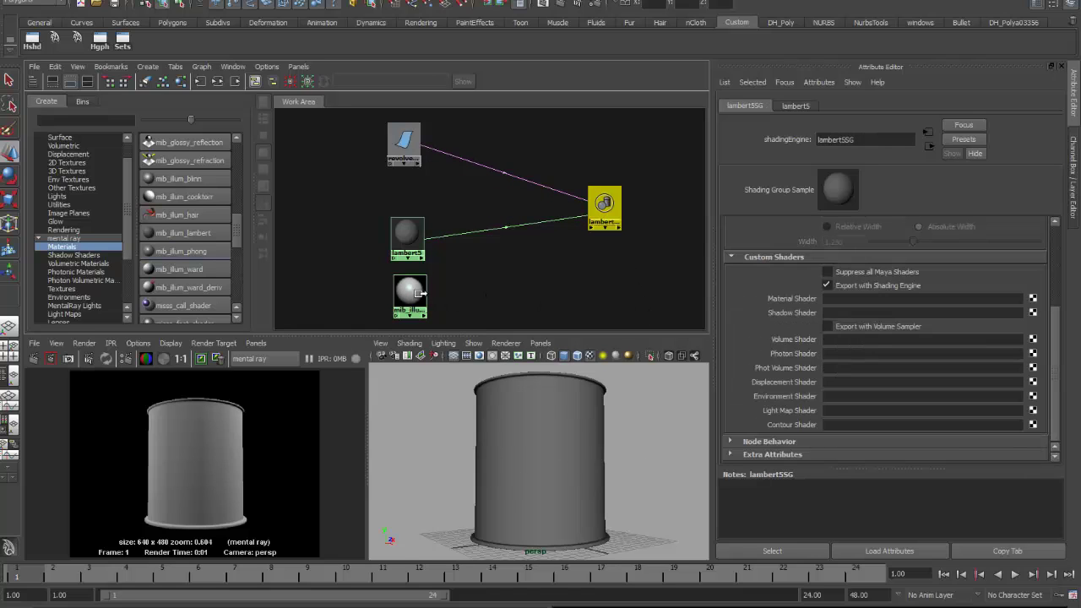
middle_drag(424, 297, 748, 296)
drag(604, 208, 511, 229)
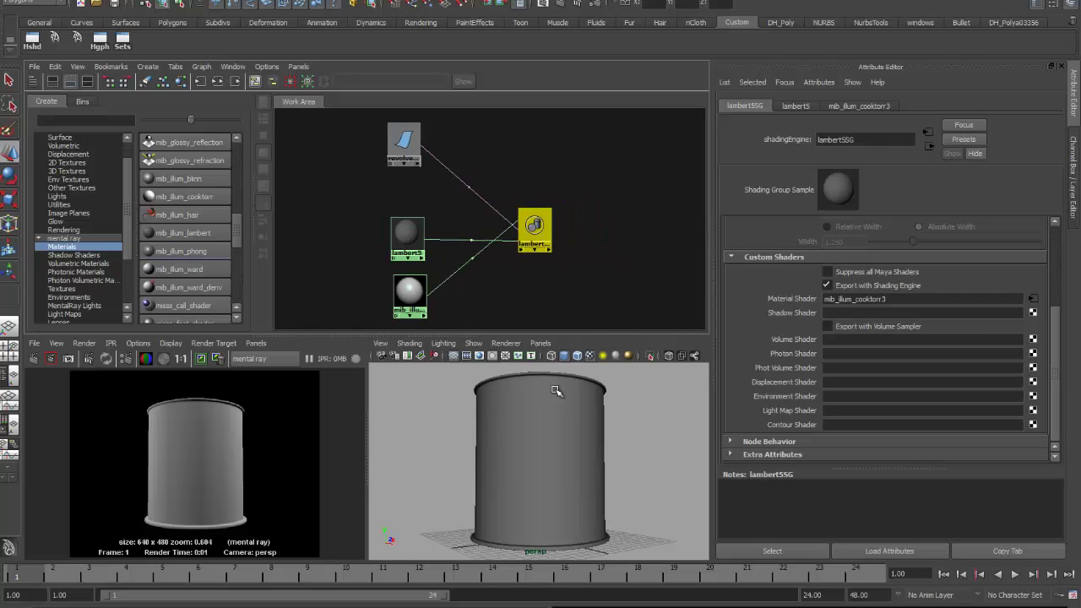
click(32, 360)
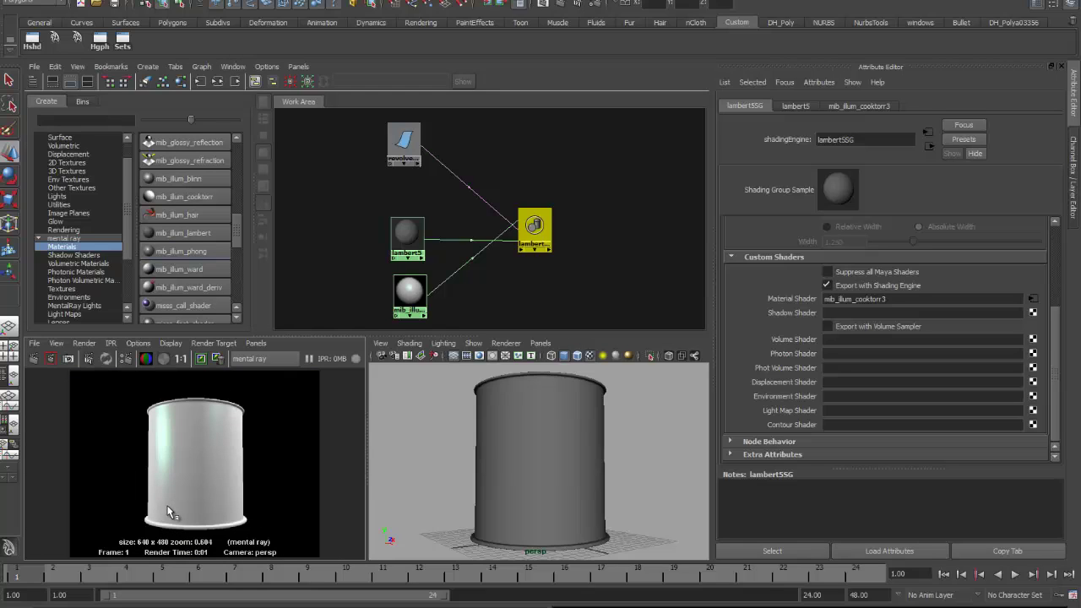
Step: Render the can with Maya Software for comparison and set the renderer back to mental ray
click(262, 358)
click(274, 371)
click(33, 358)
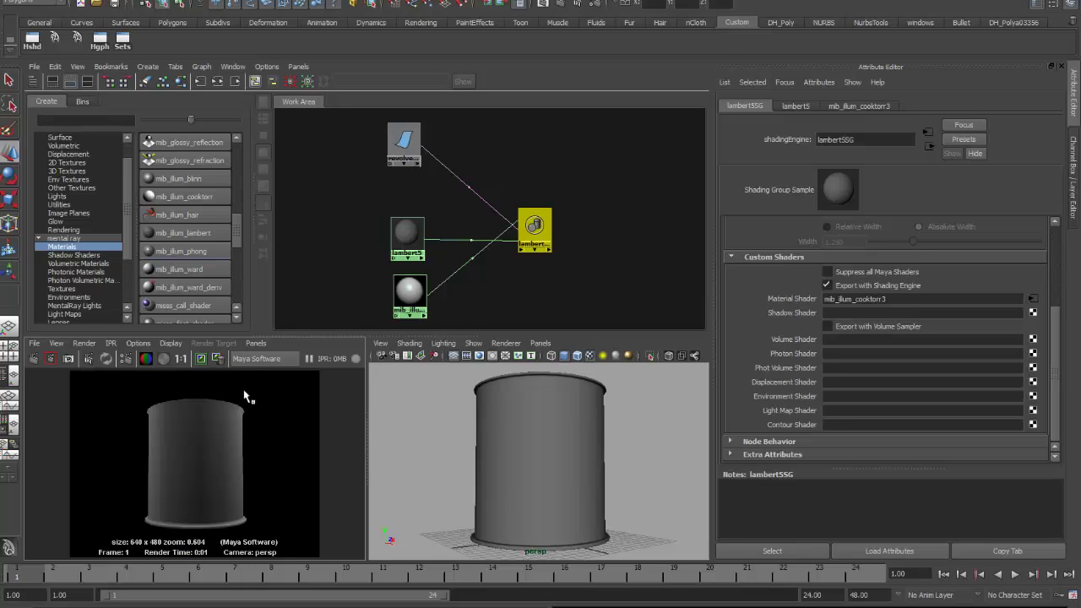
click(262, 359)
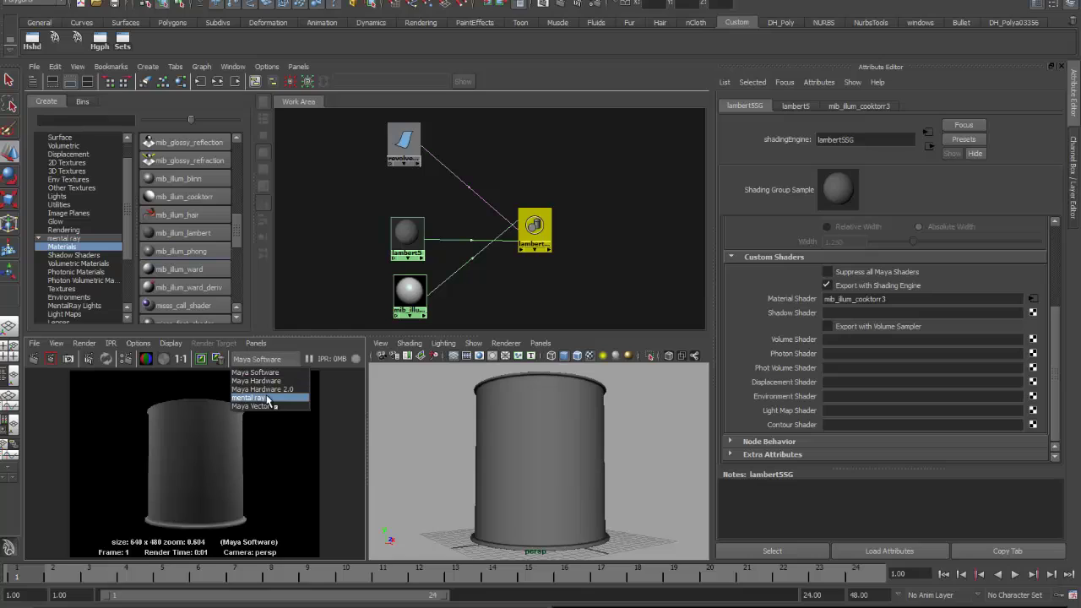
click(269, 398)
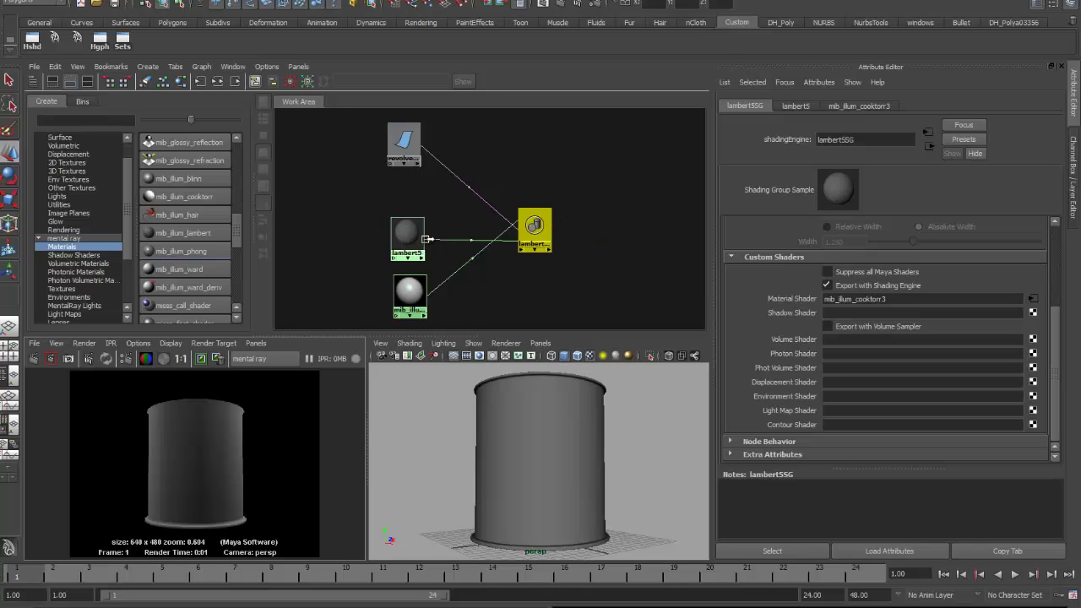
Step: Move the surface, lambert5 and mib_illum_cooktorr nodes closer together in the graph and render the can again with mental ray
drag(407, 238, 407, 217)
drag(407, 146, 476, 181)
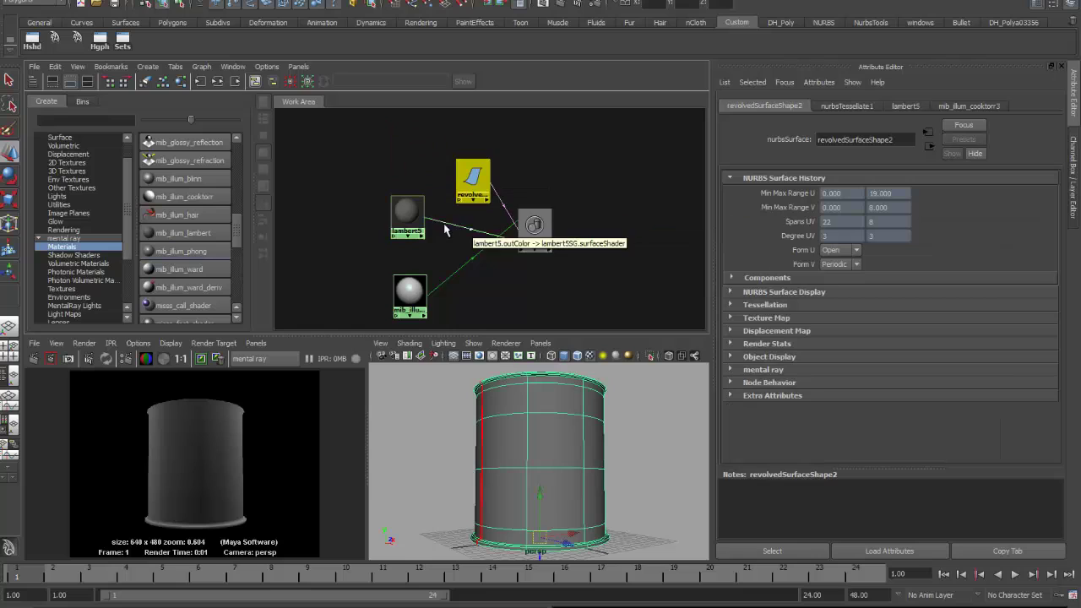
mouse_move(399, 215)
mouse_down()
mouse_move(407, 196)
mouse_move(397, 213)
mouse_up()
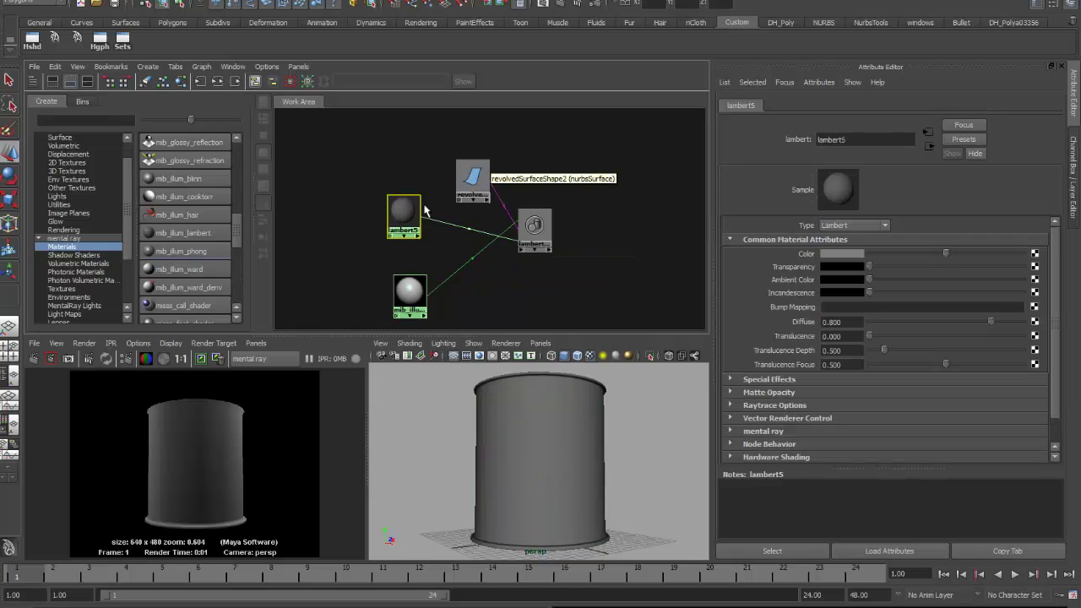
middle_drag(409, 217, 471, 180)
drag(404, 302, 400, 287)
middle_drag(400, 287, 532, 226)
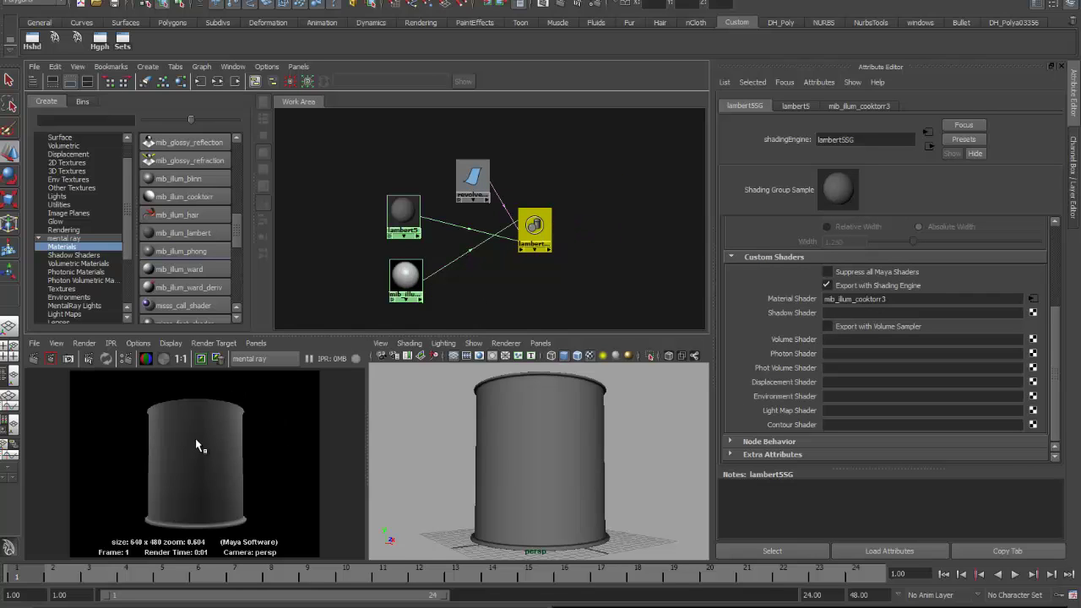
click(40, 358)
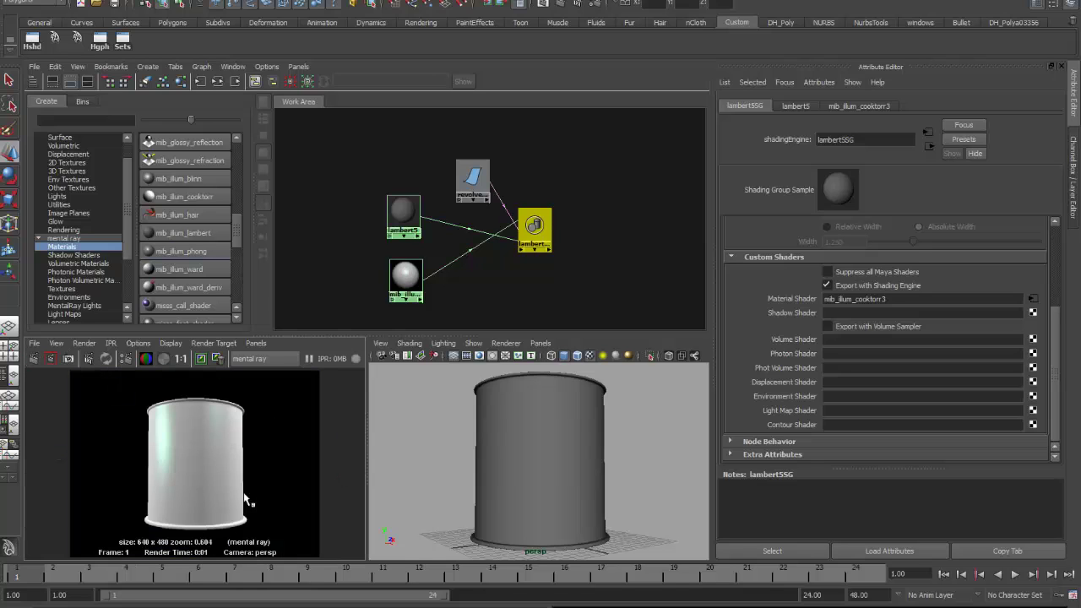
Step: Set the Cook-Torrance material's Ambience and Ambient colours to black and darken its Diffuse and Specular colours to dark grey
click(405, 275)
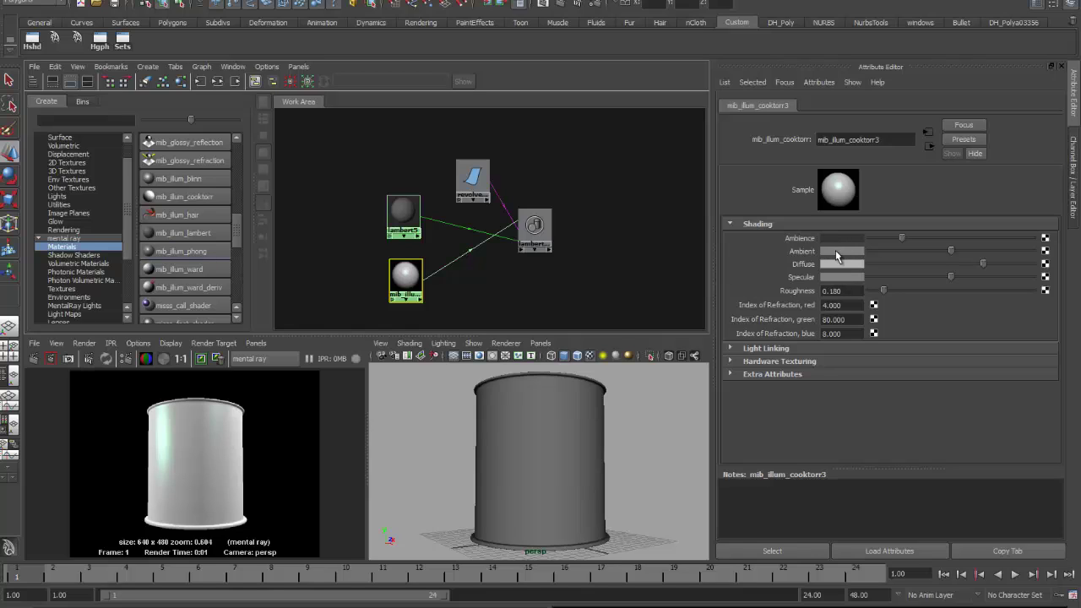
drag(908, 236, 870, 239)
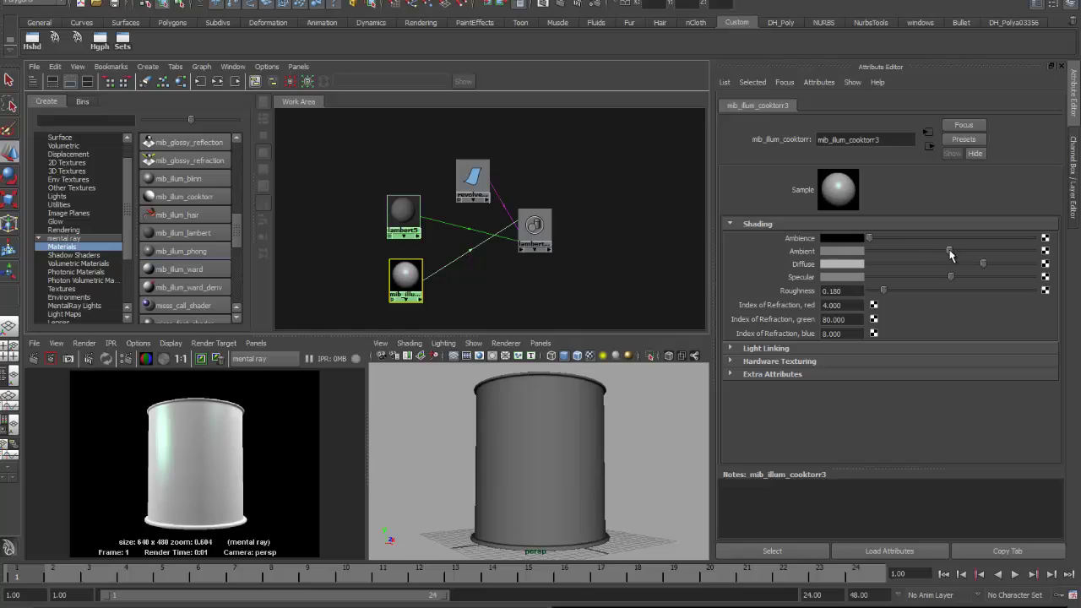
drag(950, 252, 864, 261)
drag(980, 269, 947, 266)
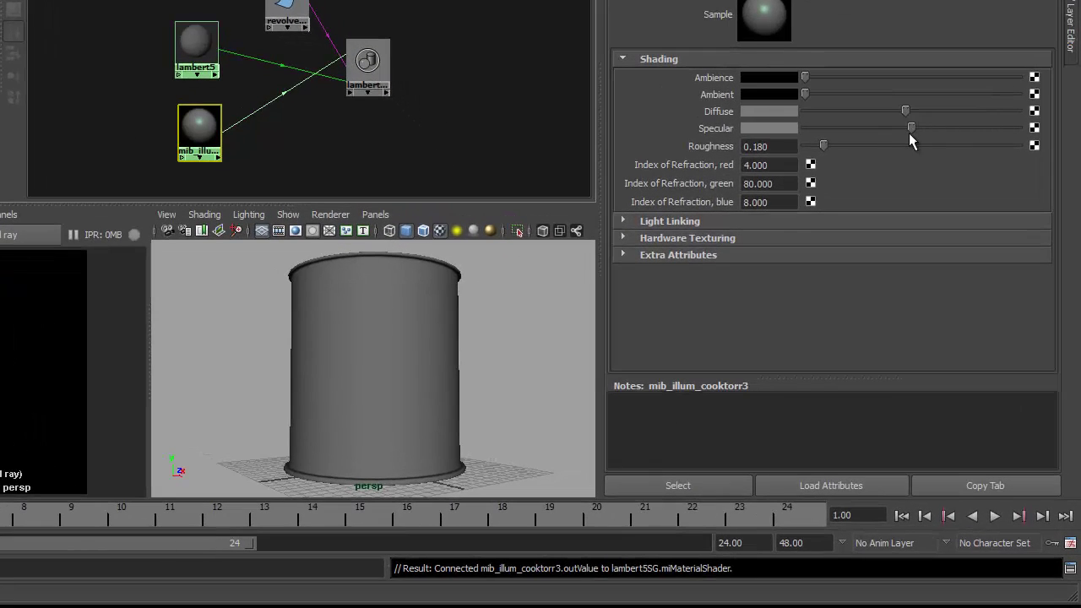
drag(909, 127, 876, 130)
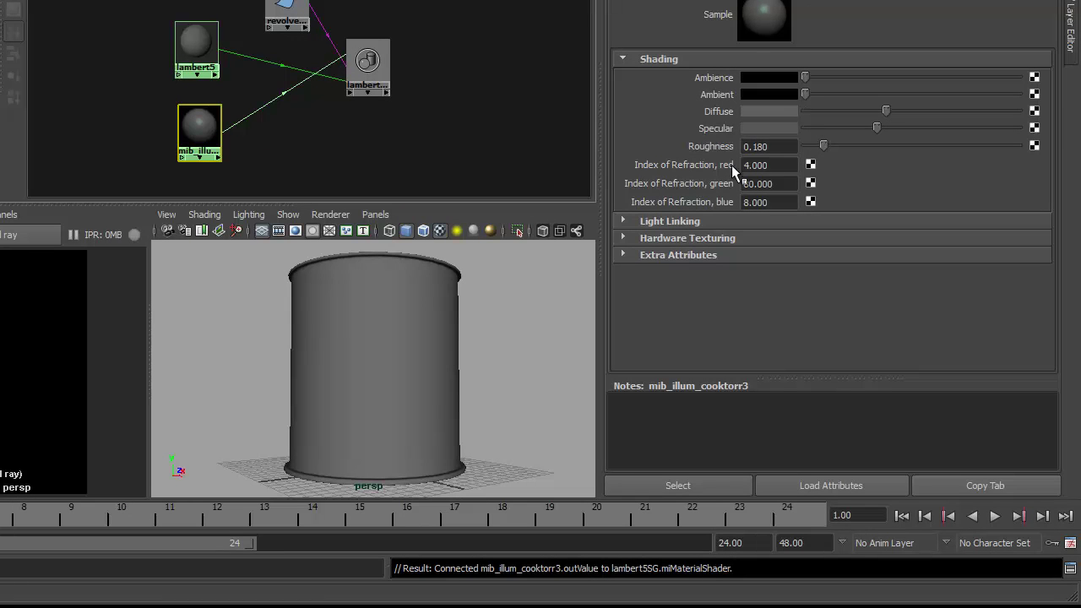
Step: Set the Cook-Torrance material's Roughness to 0.207, blue Index of Refraction to 60 and green Index of Refraction to 40
mouse_move(824, 147)
mouse_down()
mouse_move(858, 146)
mouse_move(830, 150)
mouse_up()
double_click(783, 203)
text(60)
key(Return)
double_click(782, 184)
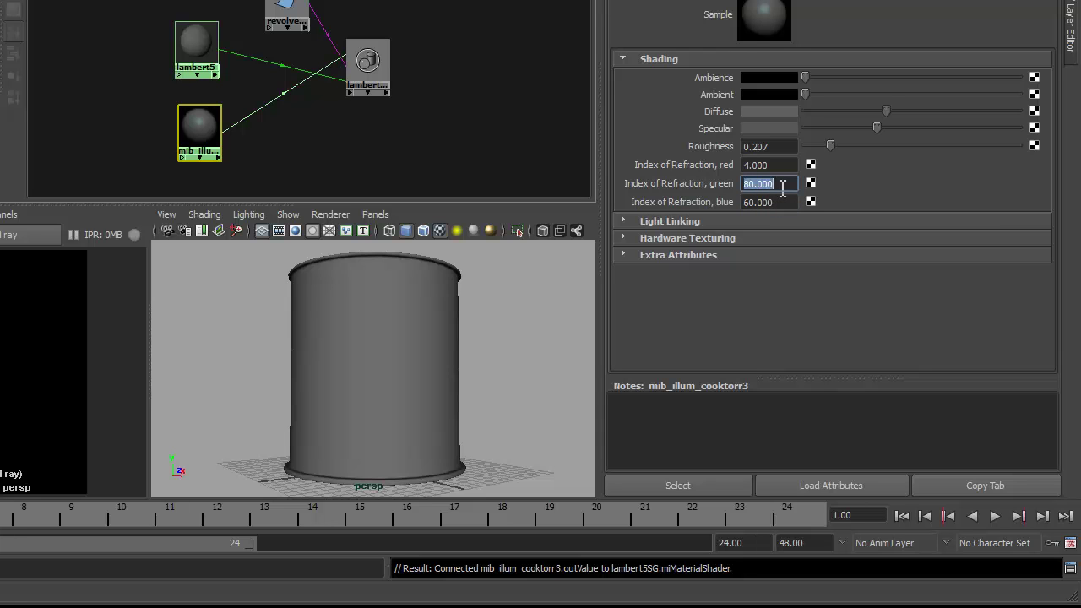
text(40)
key(Return)
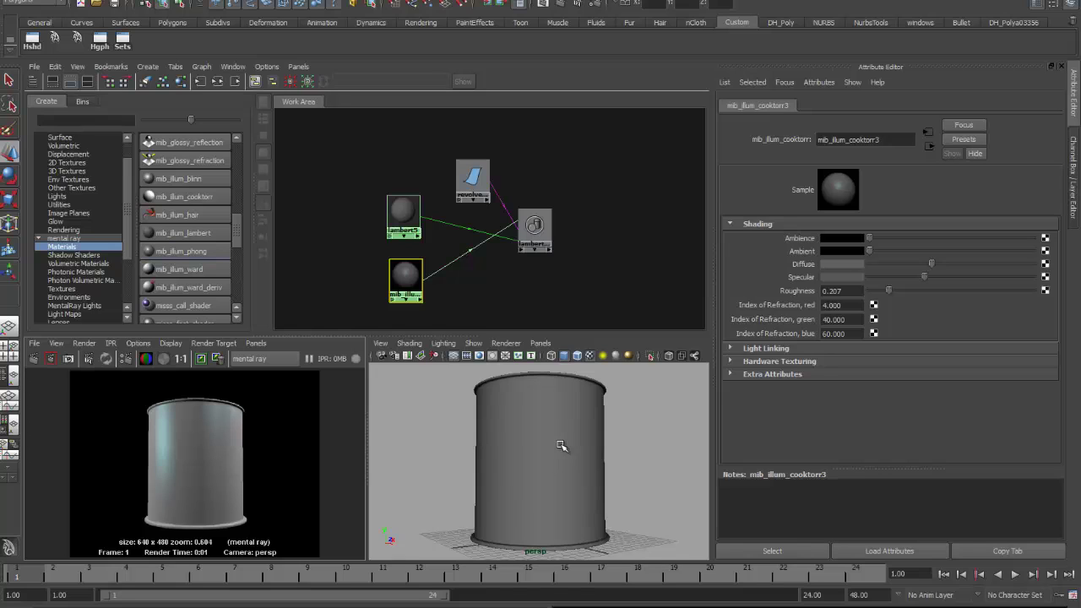
Step: Create a mental ray Image Based Lighting environment in the Indirect Lighting render settings and view its sphere around the can
click(599, 6)
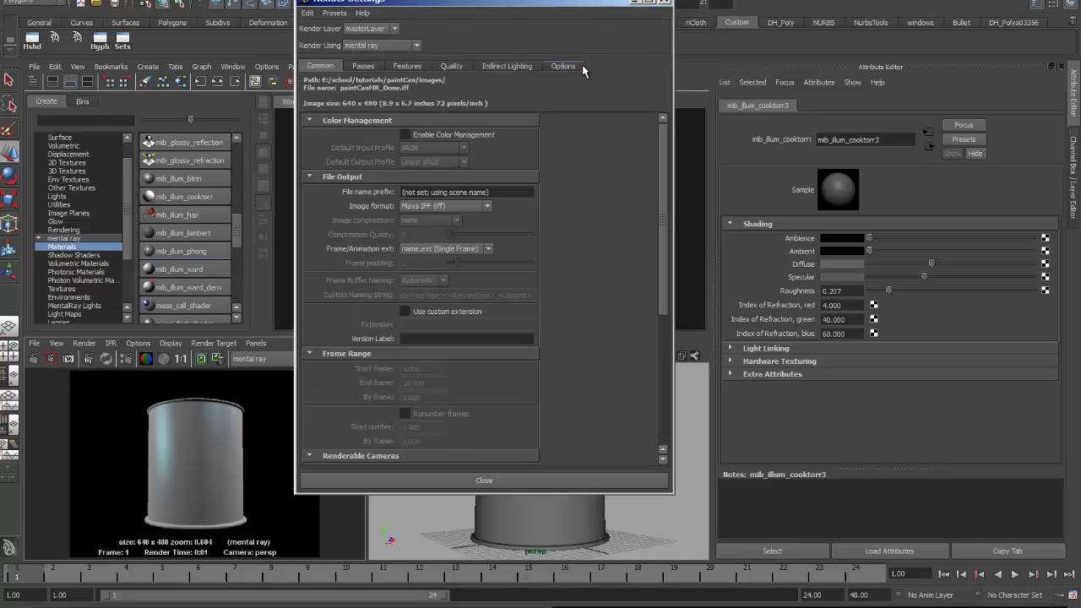
click(491, 65)
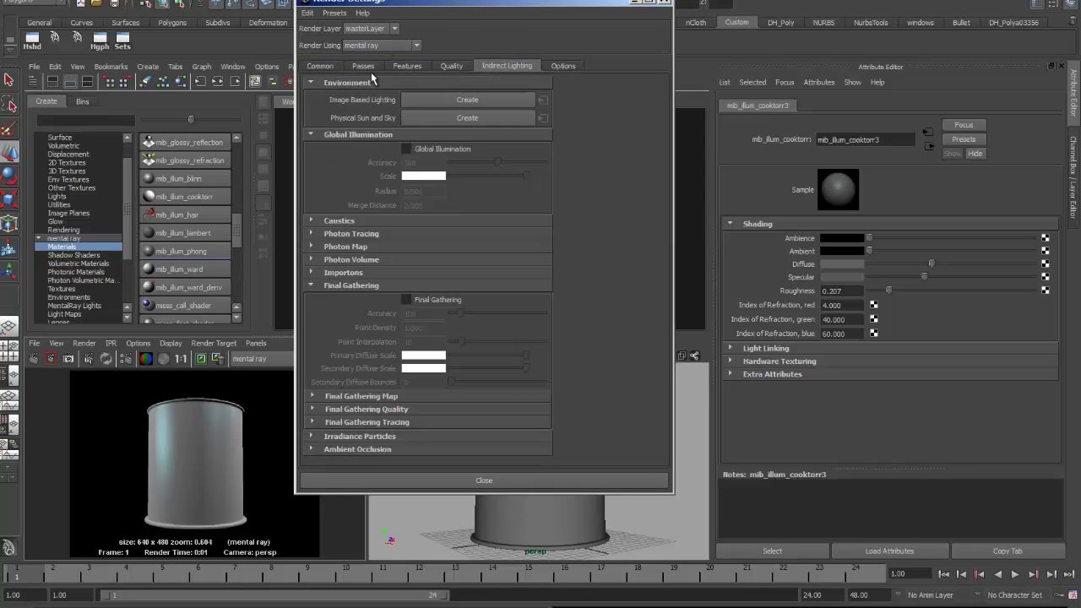
click(458, 98)
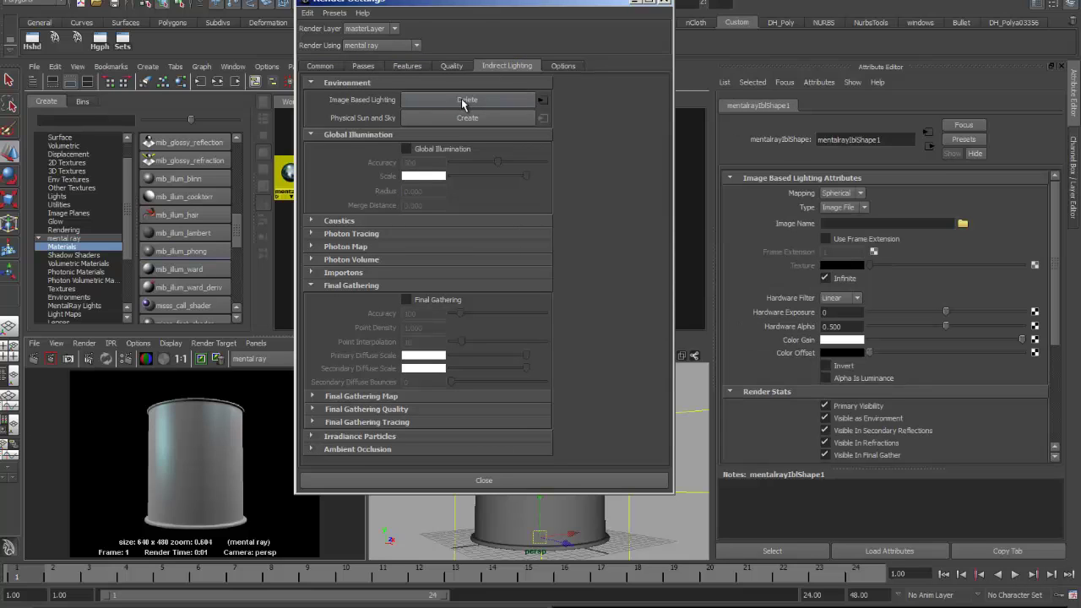
click(665, 3)
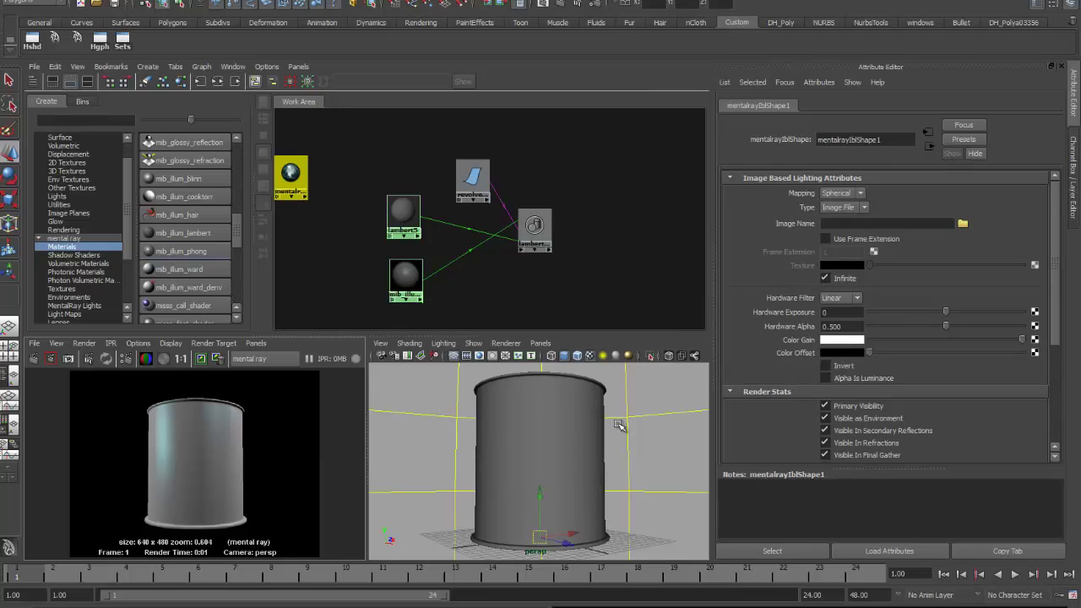
key(space)
scroll(622, 337, down, 10)
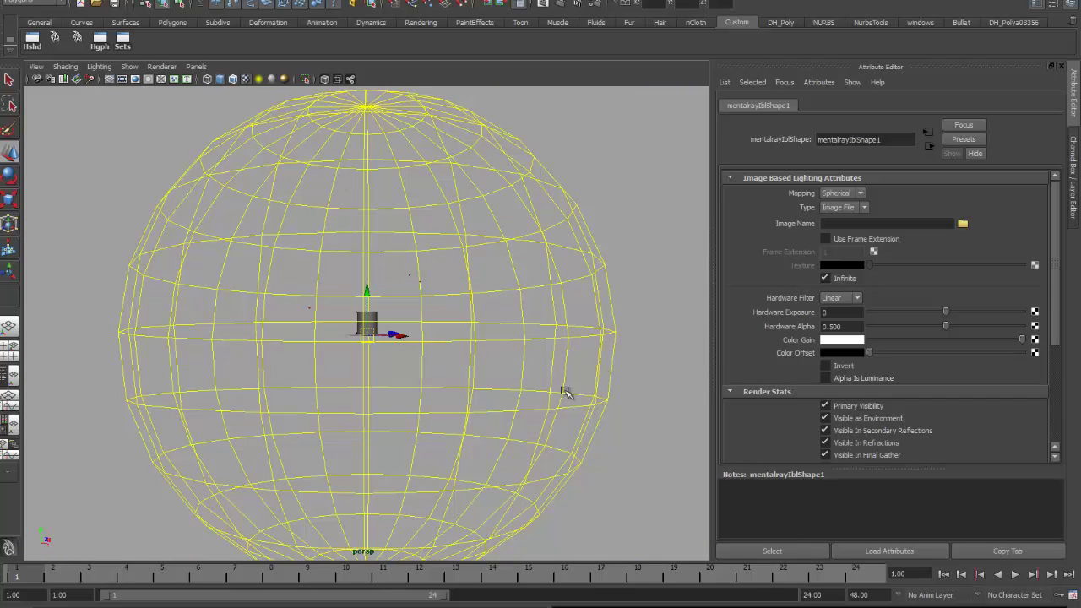
alt+right_drag(353, 376, 971, 366)
alt+right_drag(385, 393, 581, 371)
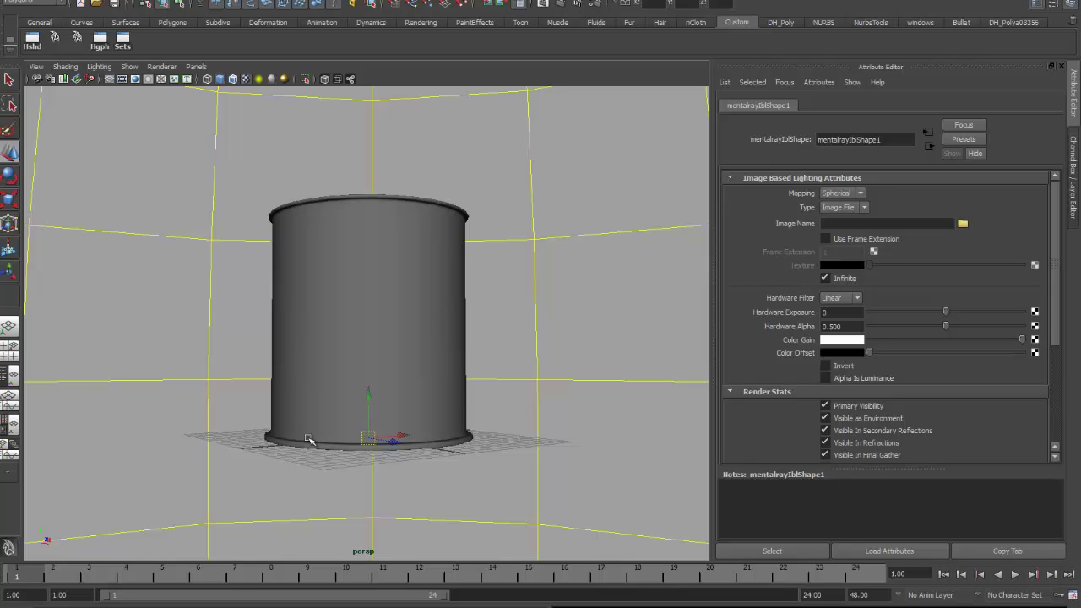
Step: Preview the INDREF images in sourceimages, load INDREF-002.jpg as the image based lighting picture, and render the can
click(963, 225)
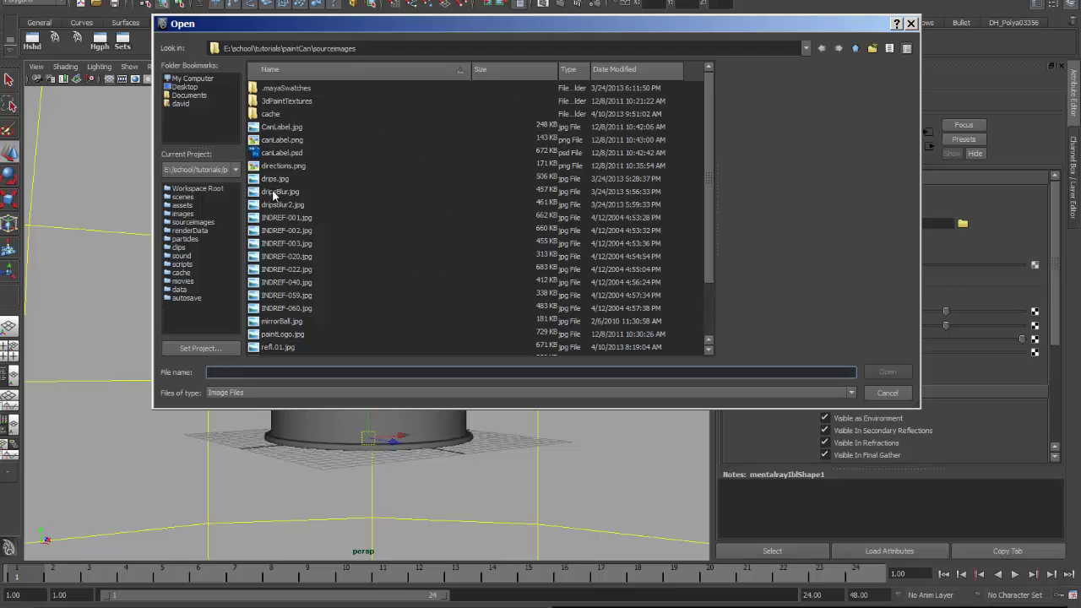
click(283, 219)
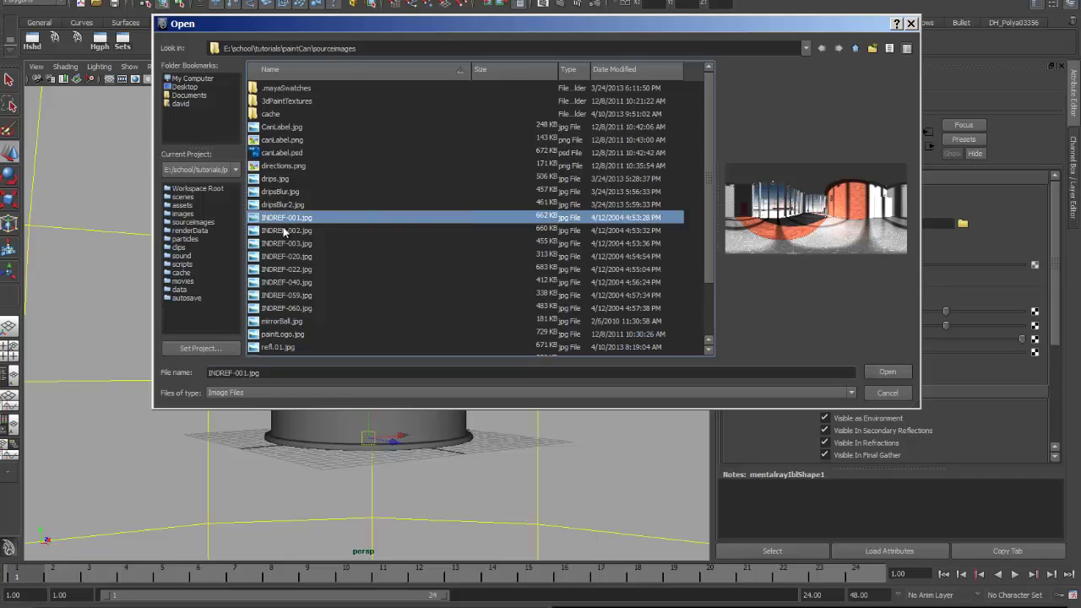
click(285, 230)
click(286, 244)
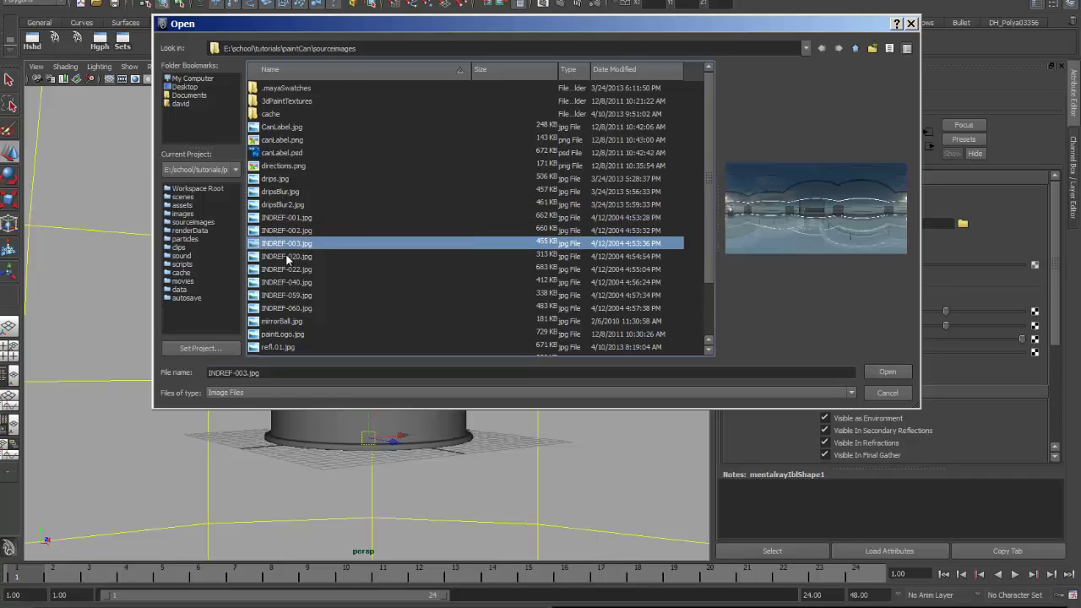
click(286, 256)
click(286, 270)
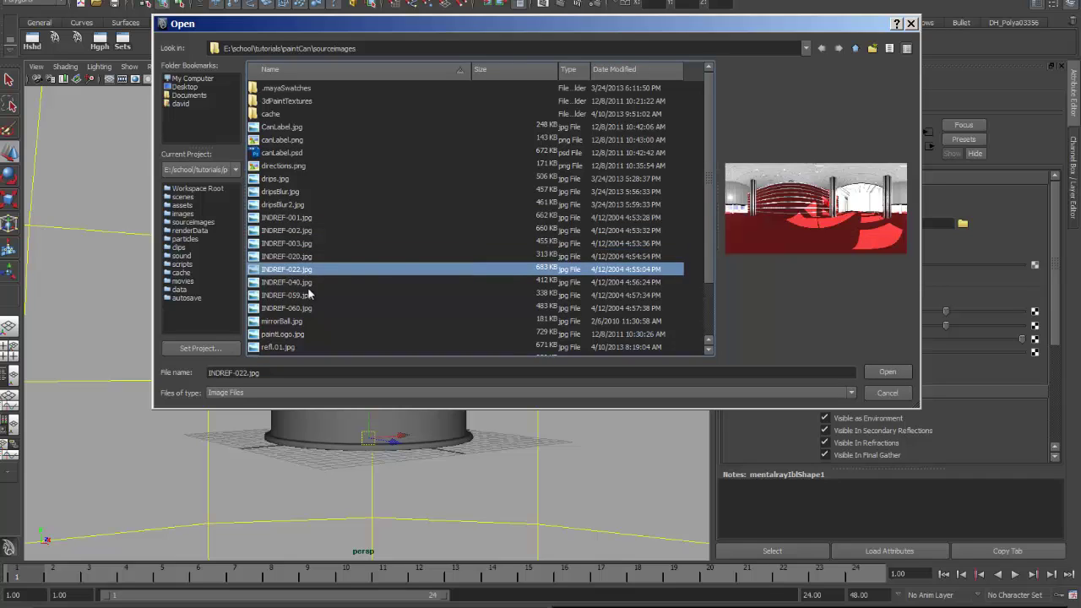
click(283, 232)
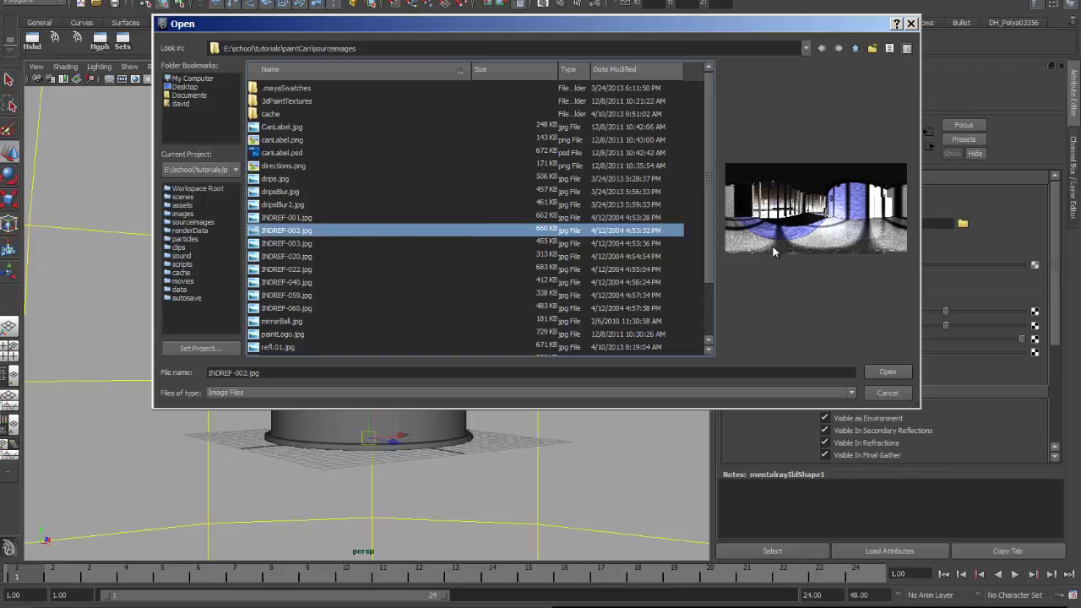
click(888, 372)
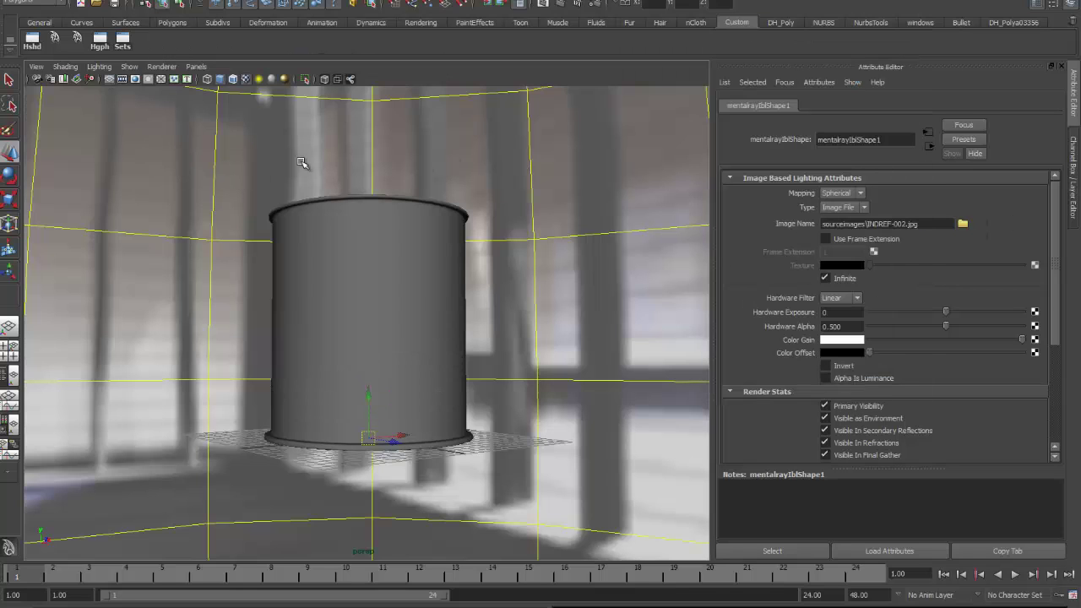
click(561, 7)
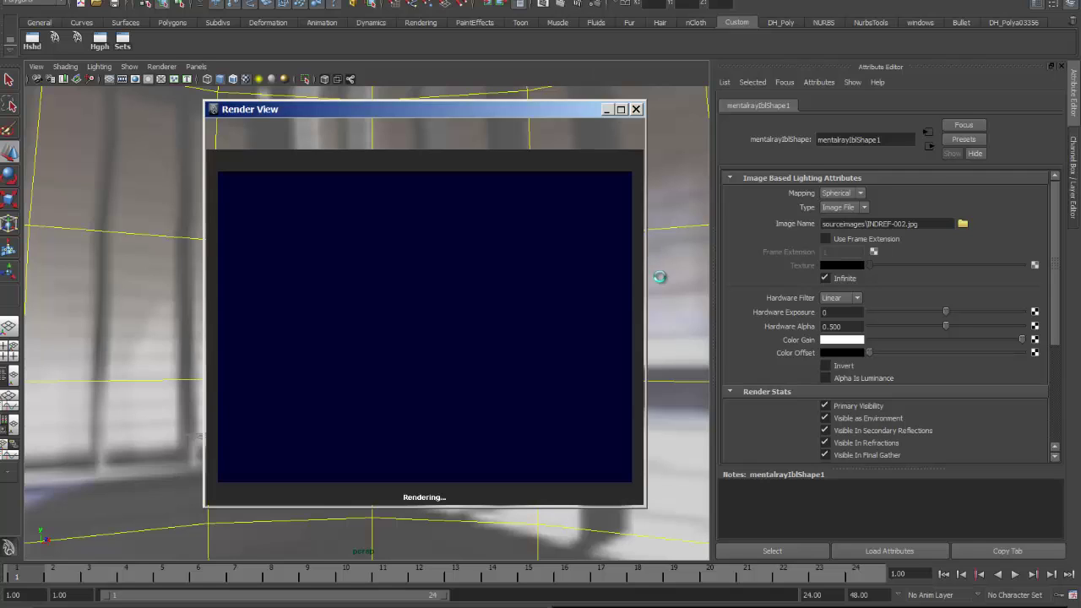
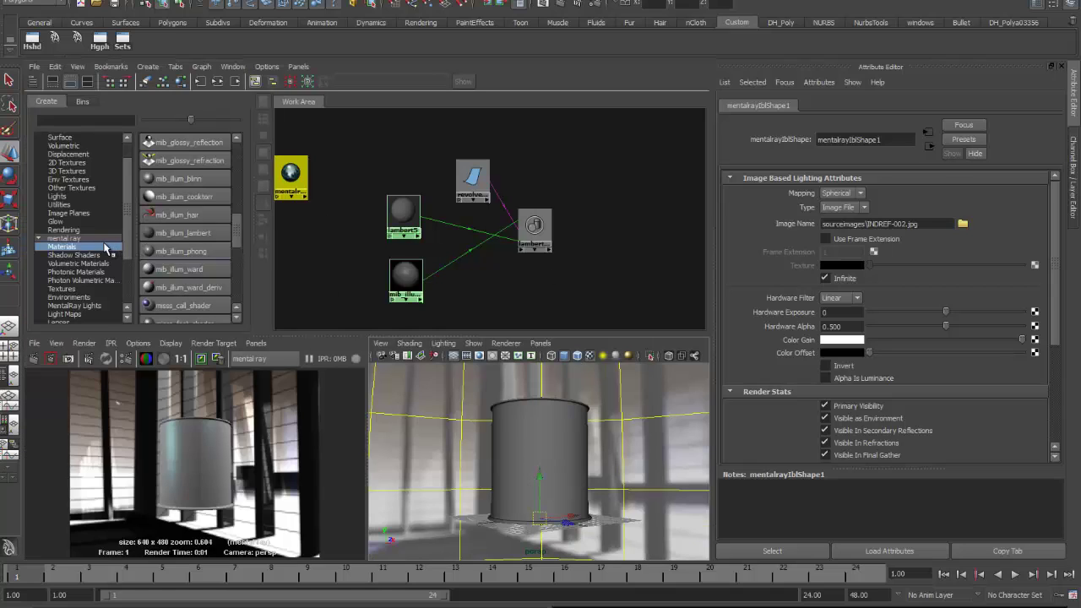
Step: Create a mental ray Sample Compositing mib_reflect node and arrange it between mib_illum_cooktorr and the lambert5SG shading group
scroll(126, 199, down, 3)
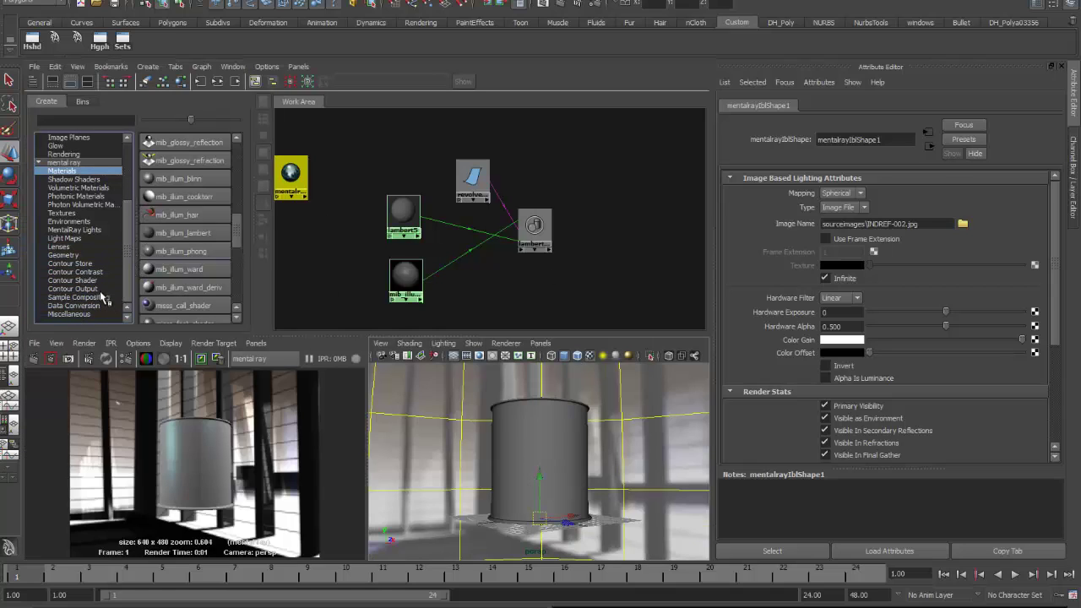
click(106, 297)
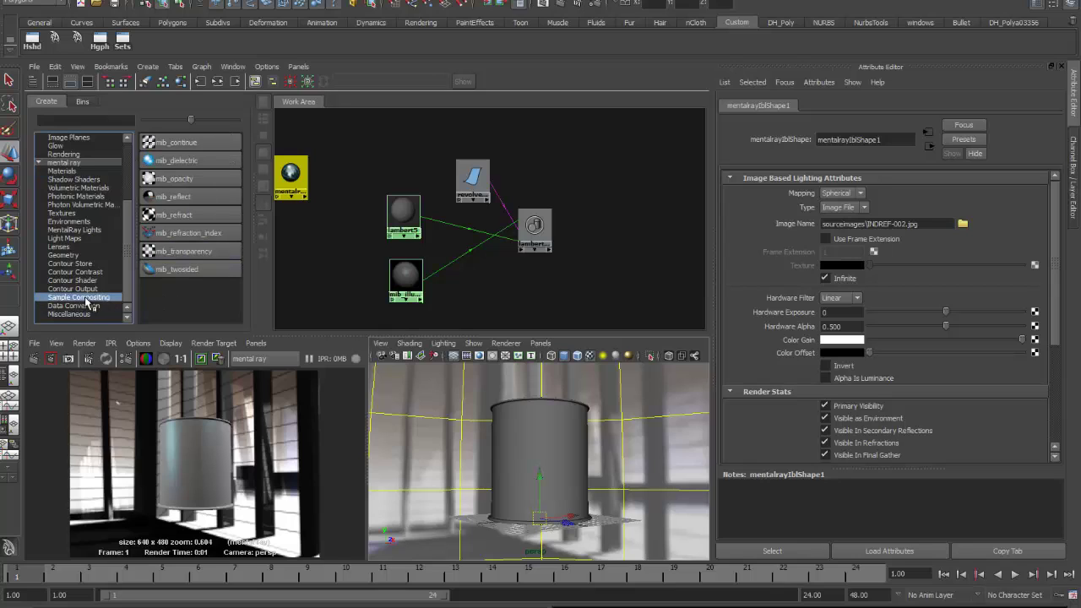
click(172, 205)
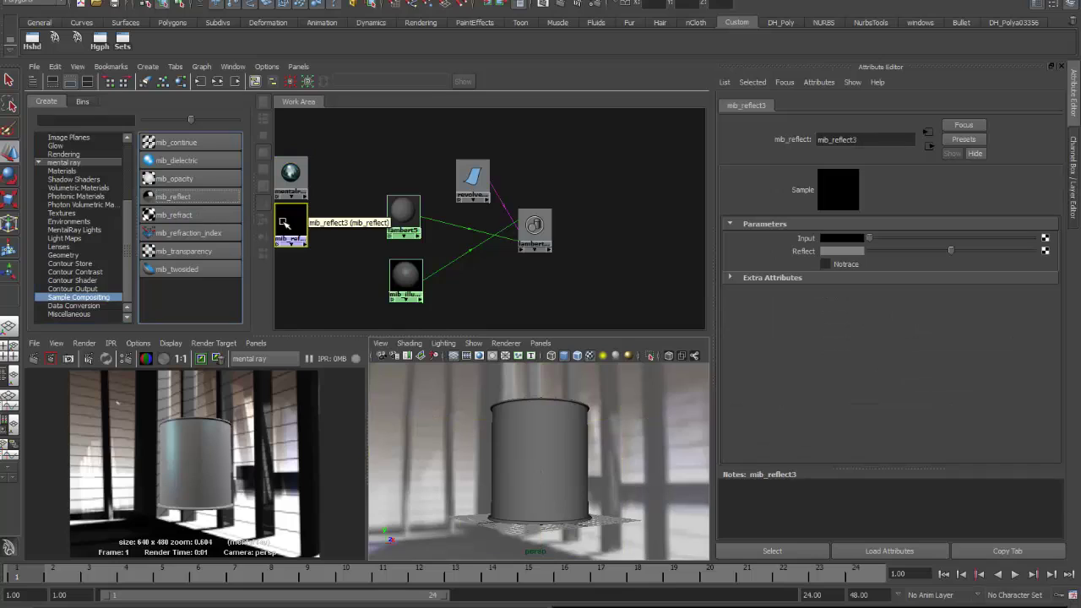
drag(289, 221, 478, 293)
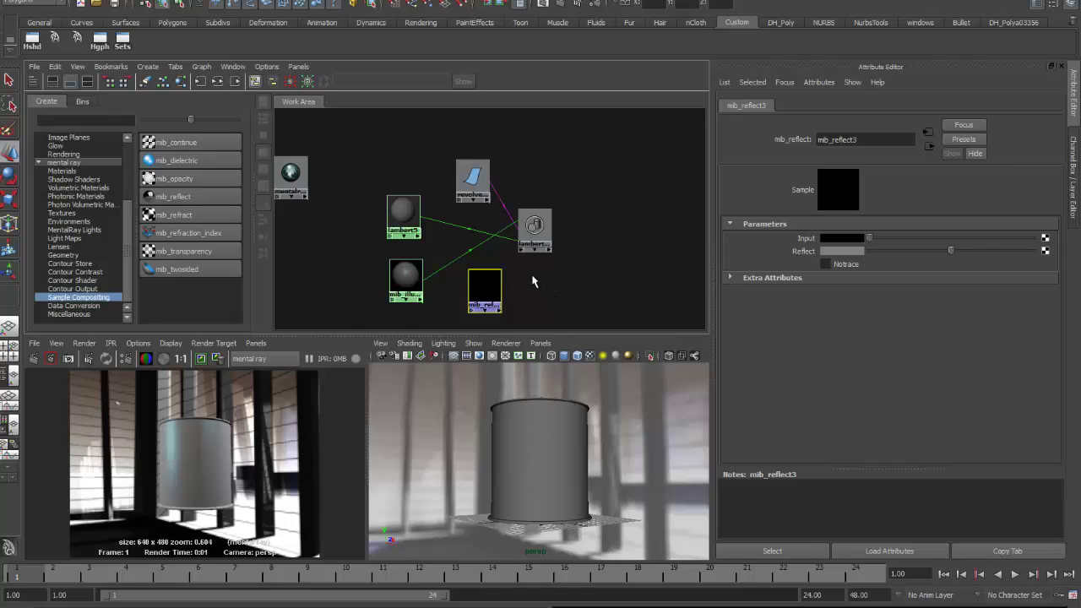
drag(536, 225, 596, 222)
drag(496, 281, 527, 290)
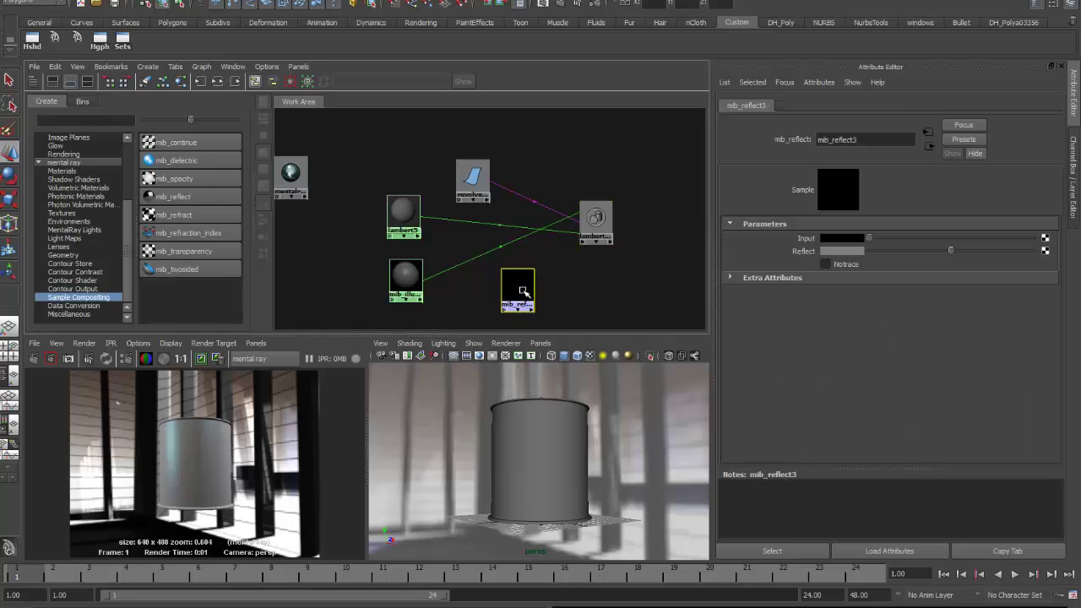
Step: Assign mib_reflect as the custom Material Shader of lambert5SG and connect mib_illum_cooktorr to the Input of mib_reflect
click(596, 220)
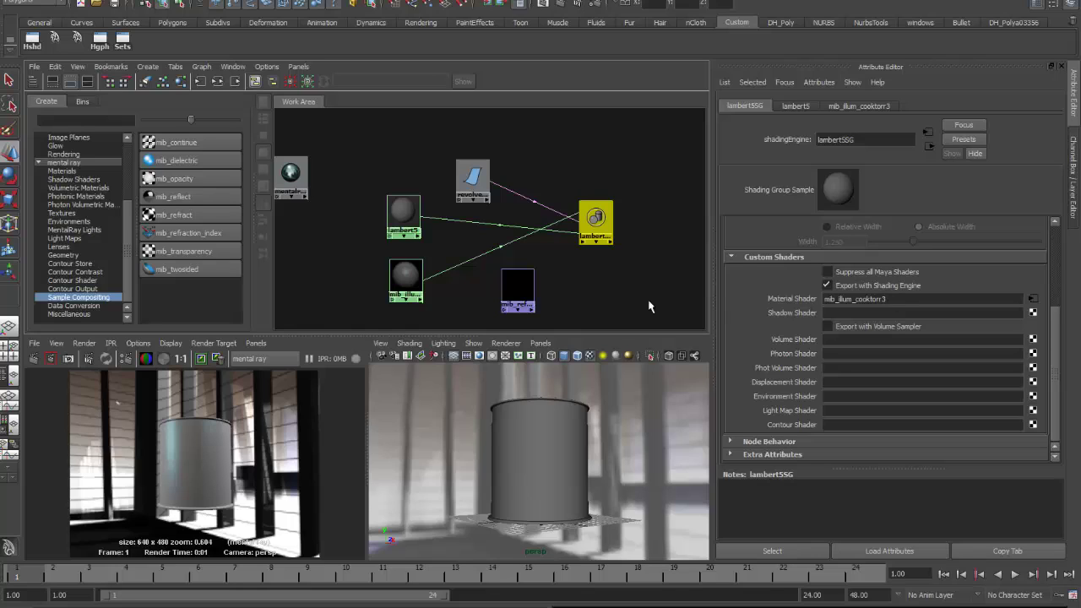
middle_drag(525, 302, 765, 292)
click(525, 299)
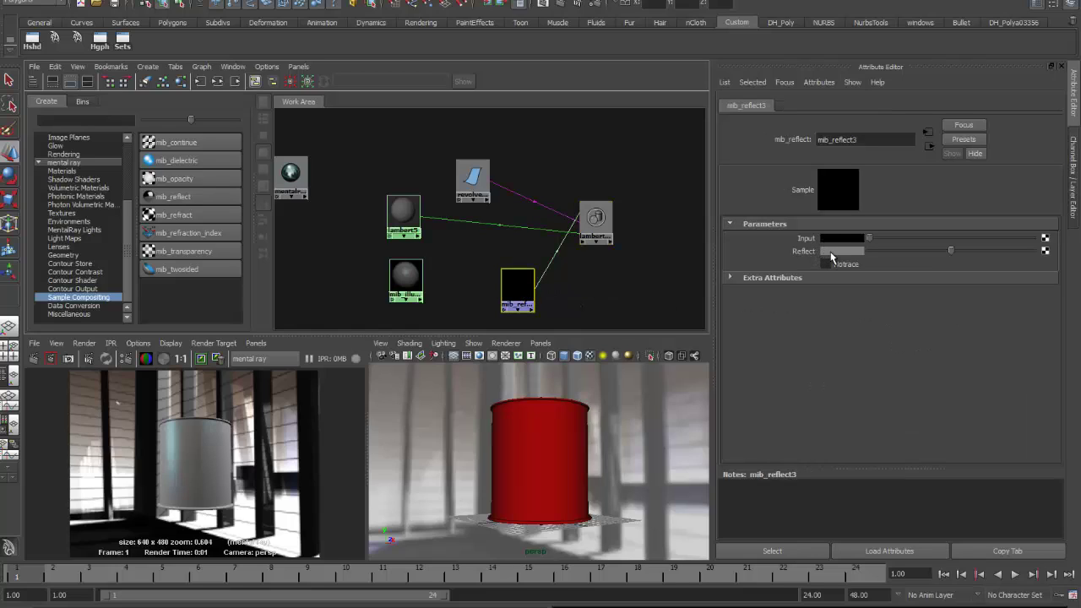
middle_drag(828, 242, 525, 290)
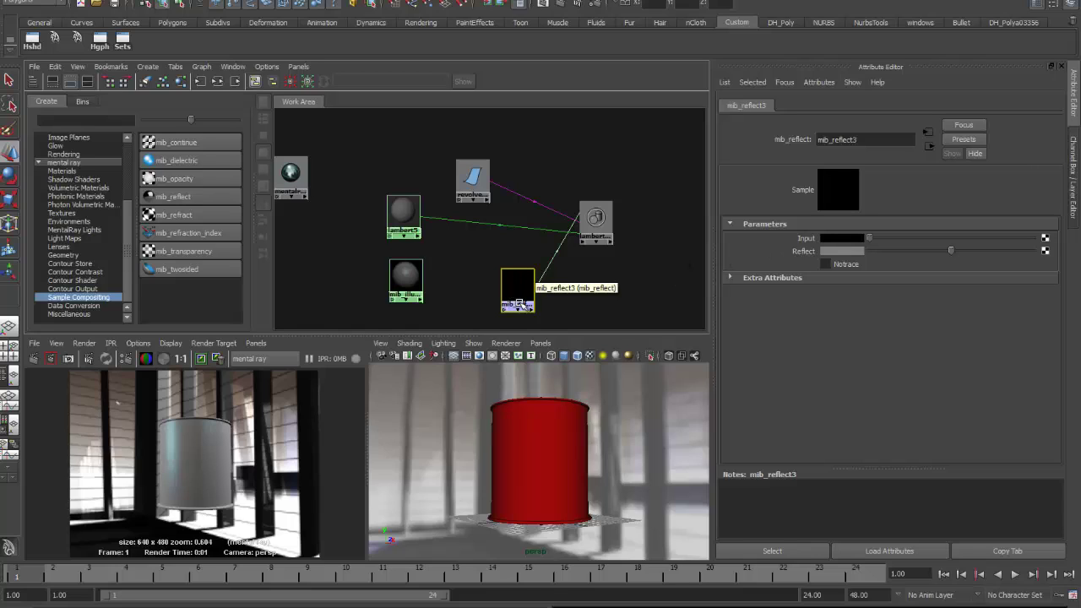
middle_drag(500, 276, 845, 241)
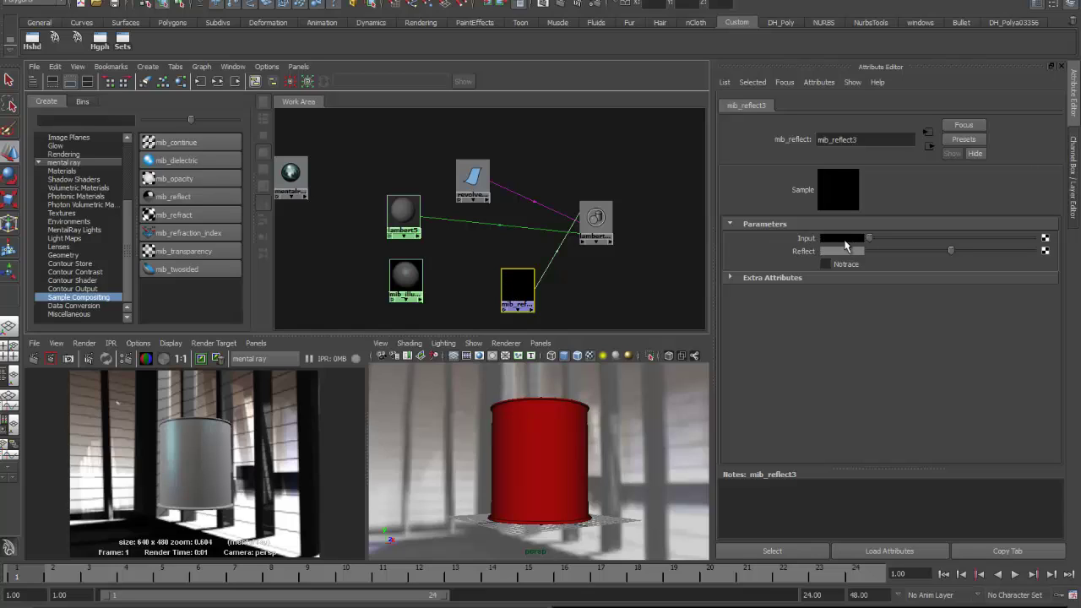
middle_drag(409, 276, 774, 242)
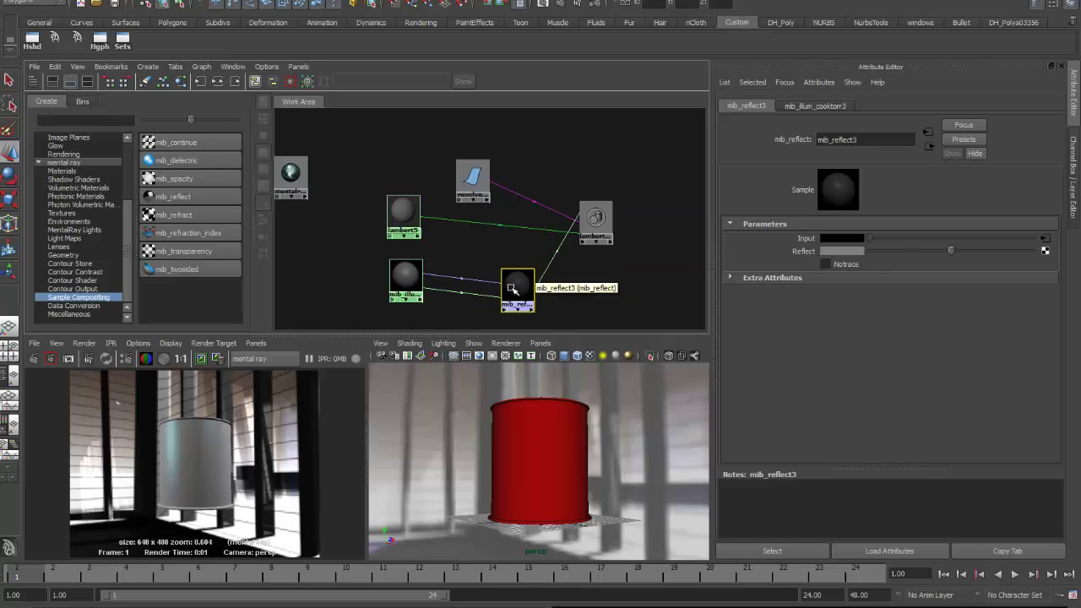
Step: Move lambert5SG farther from mib_reflect in the graph, render the can, and inspect the reflections in an enlarged render view
drag(592, 223, 632, 224)
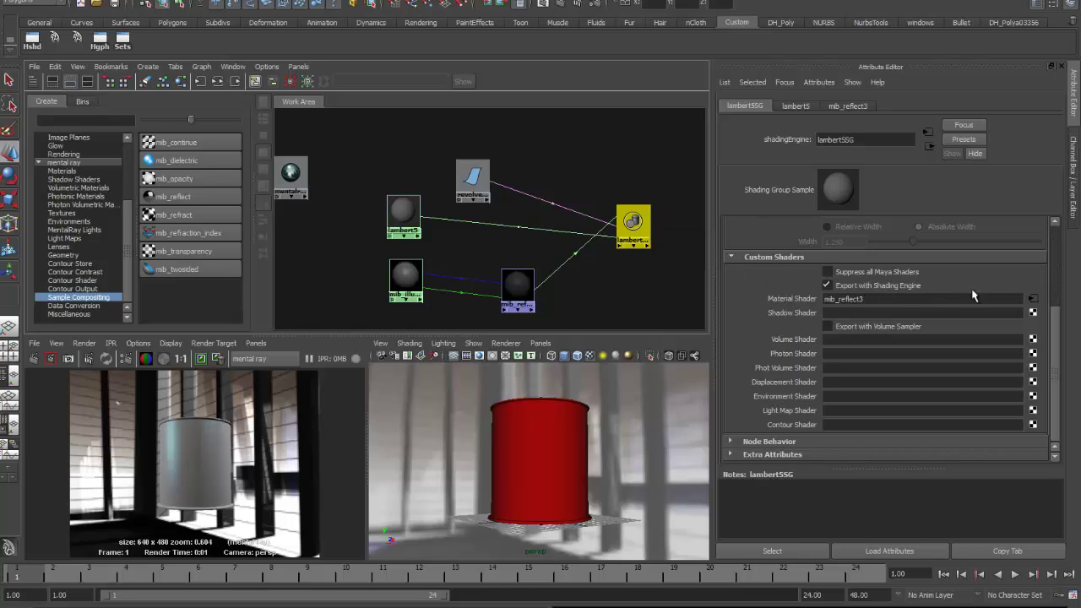
click(36, 358)
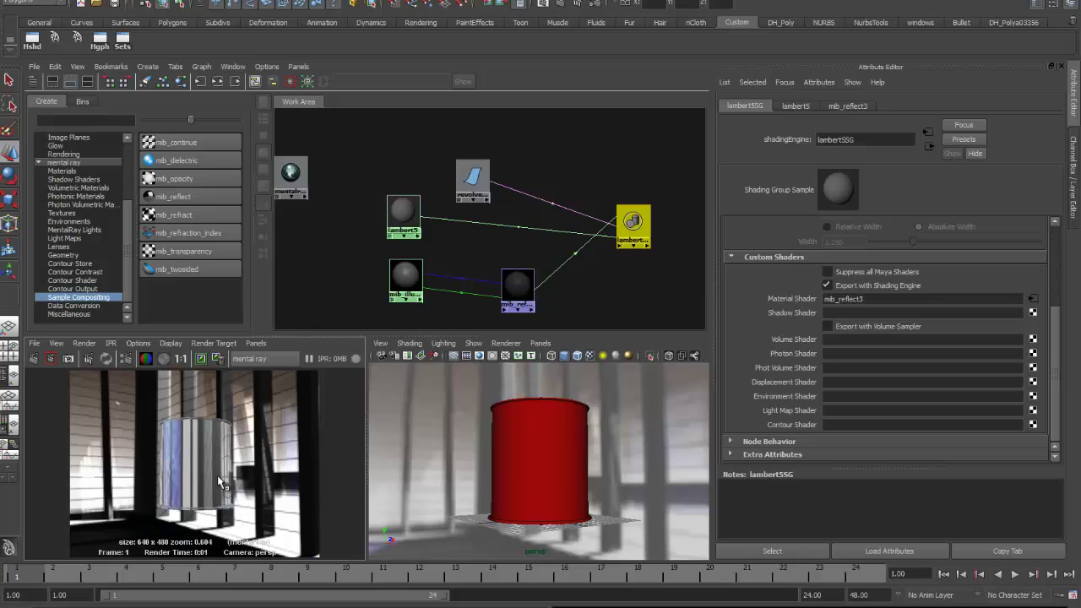
key(space)
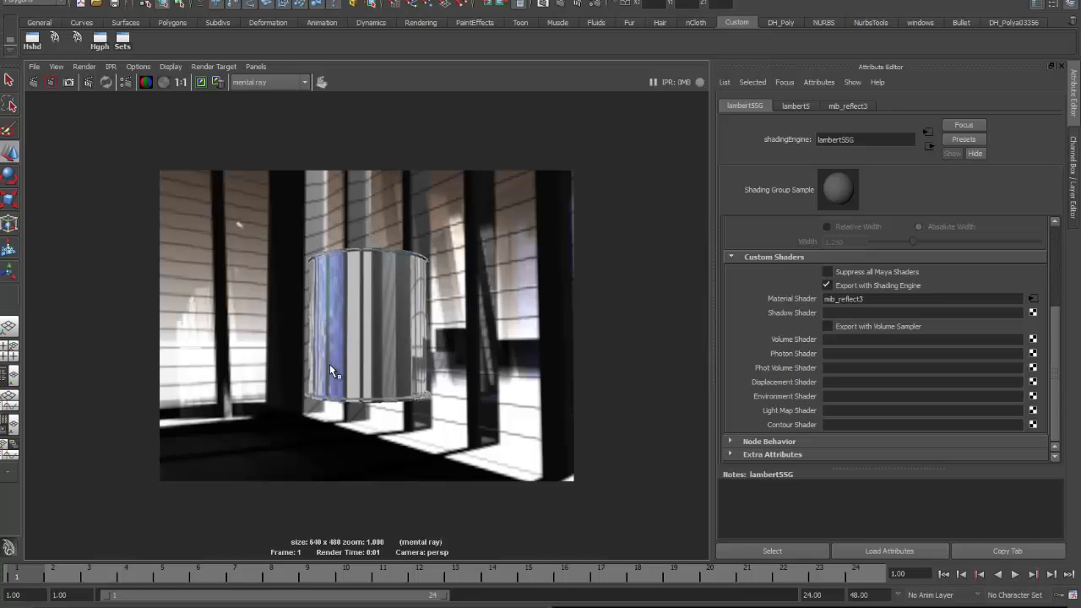
key(space)
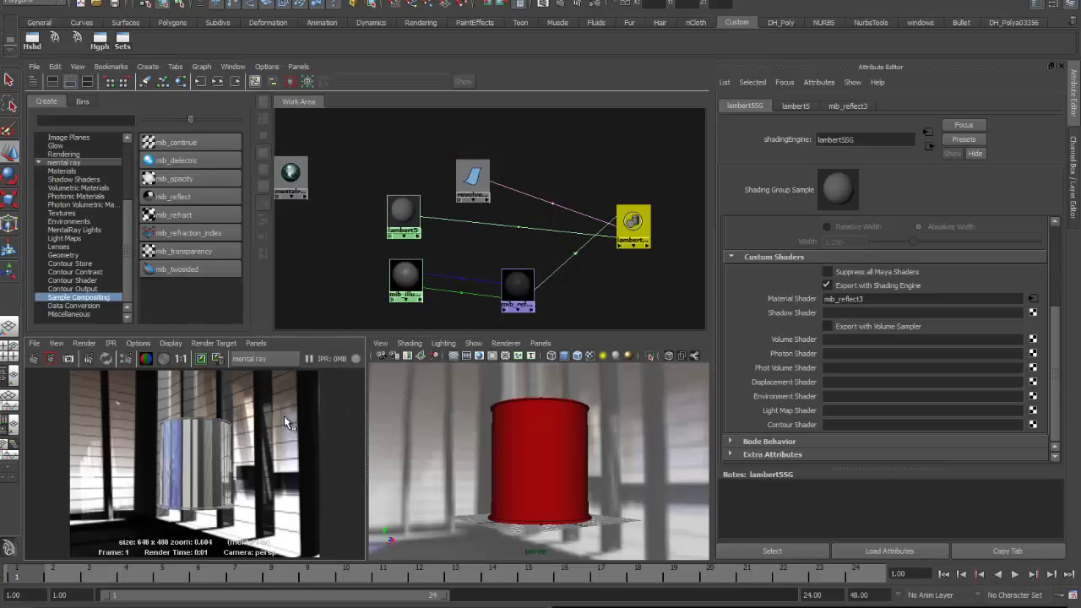
Step: Darken the Reflect colour of mib_reflect almost to black and render the can again
click(518, 288)
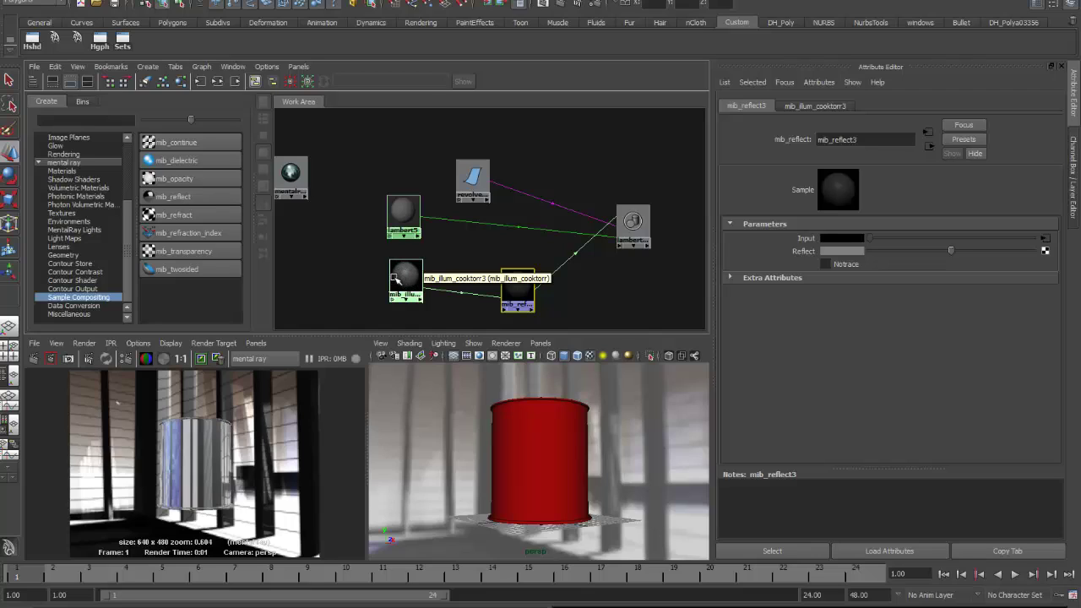
middle_drag(394, 278, 831, 257)
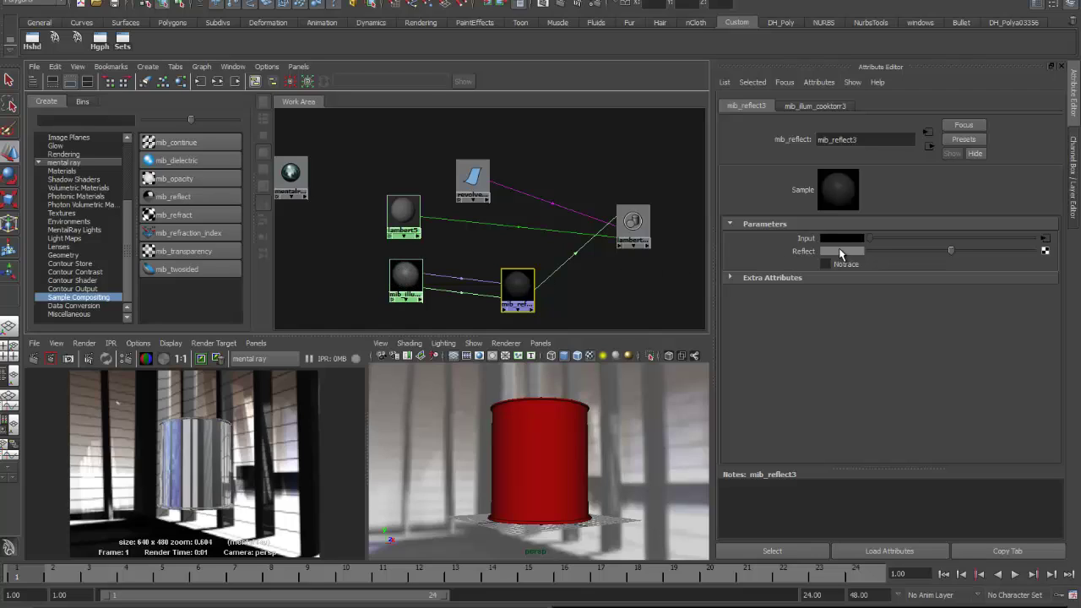
drag(953, 255, 874, 268)
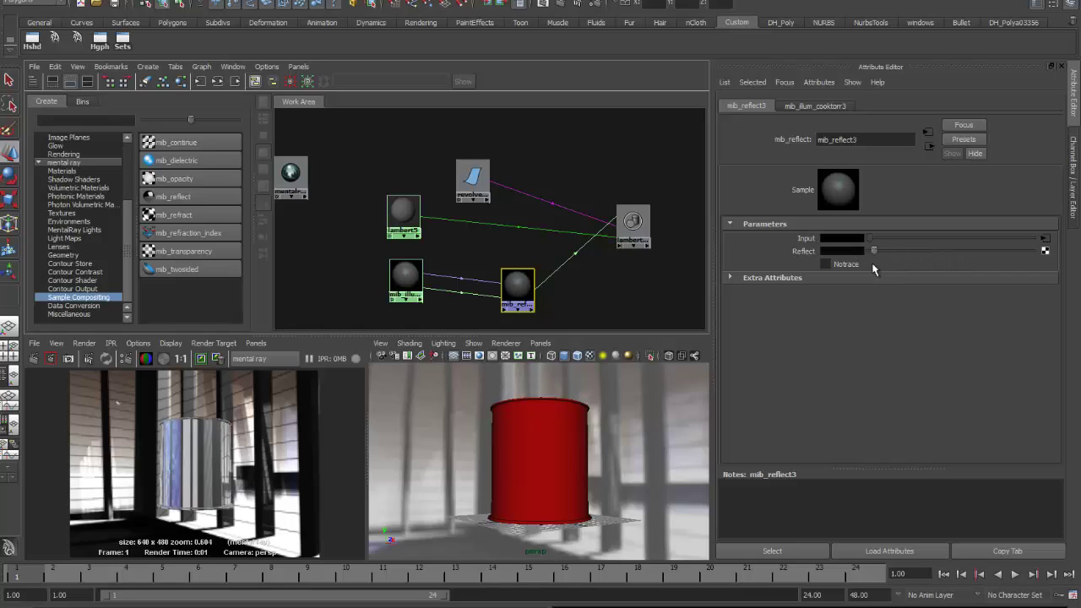
click(34, 361)
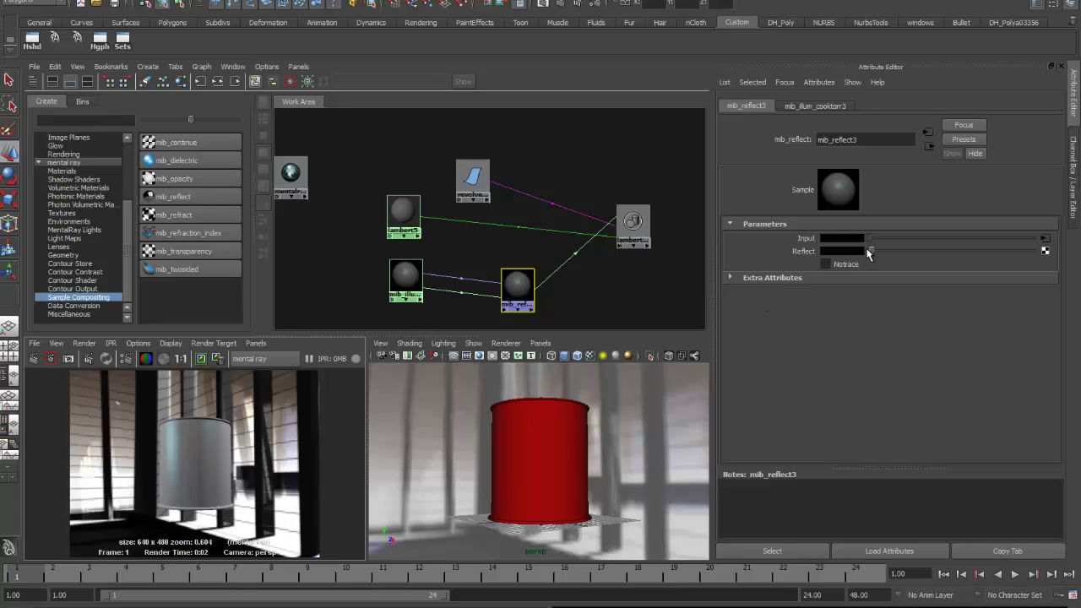
Step: Raise the Reflect colour of mib_reflect to white and render the can again
drag(873, 251, 1033, 250)
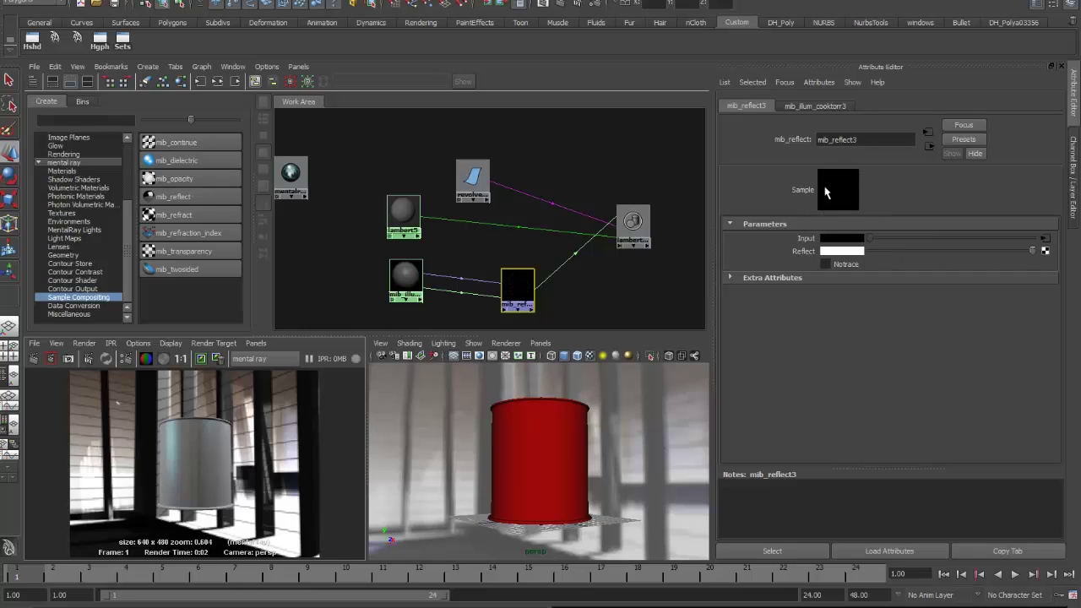
click(39, 362)
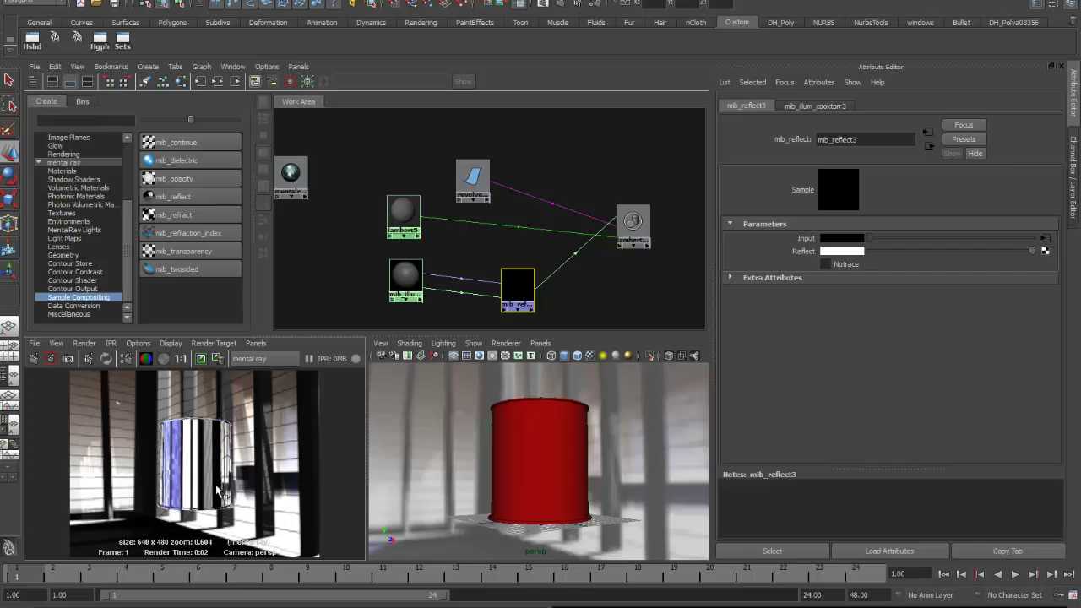
Step: Create a Maya Sampler Info utility node and place it in free space near mib_illum_cooktorr
scroll(456, 253, down, 3)
click(455, 249)
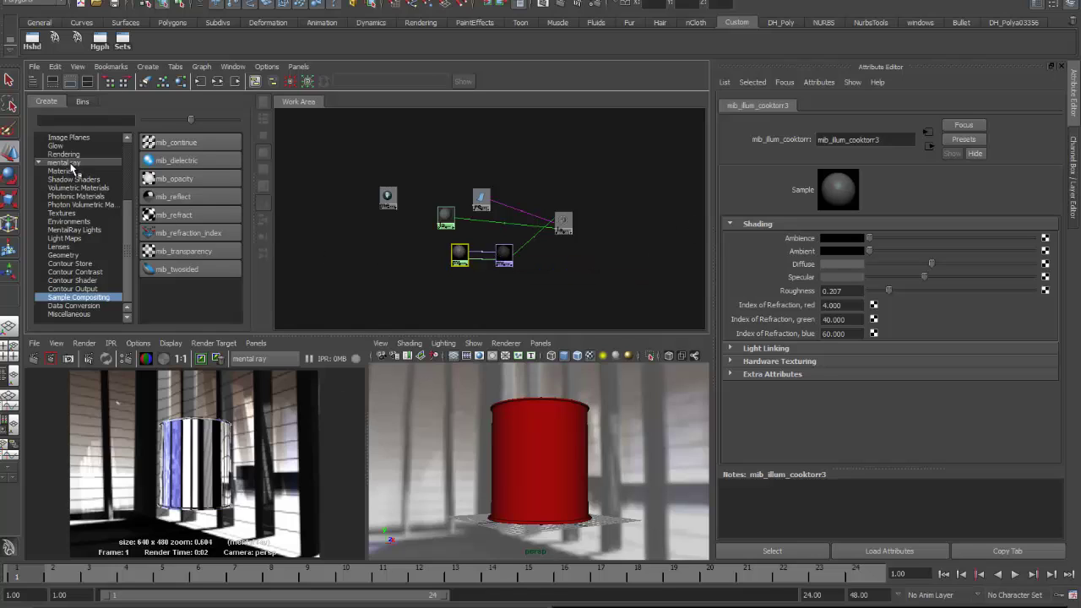
drag(133, 245, 137, 178)
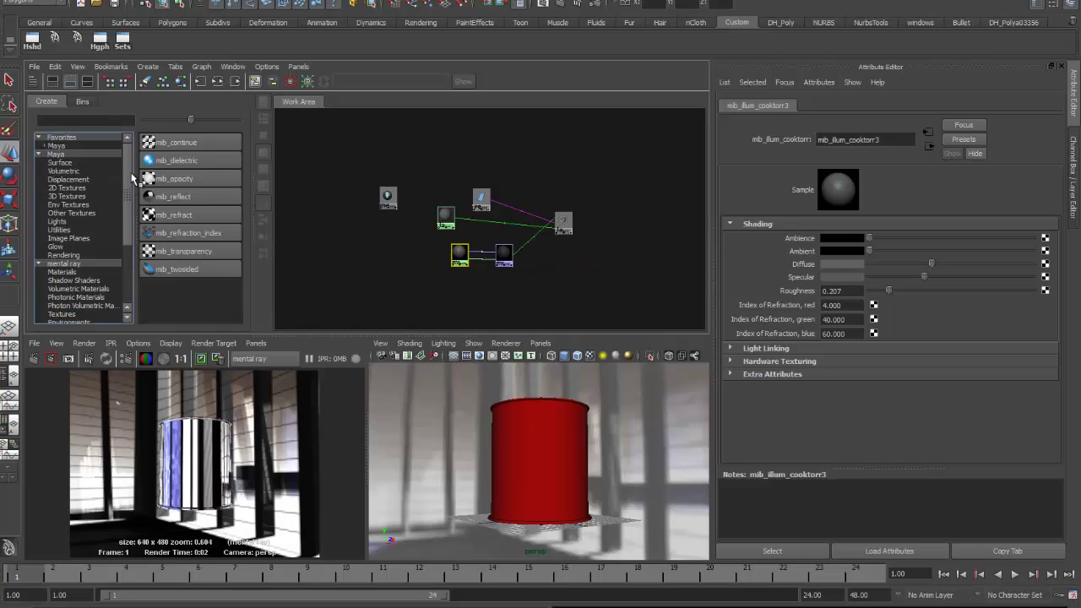
click(59, 230)
scroll(196, 215, down, 10)
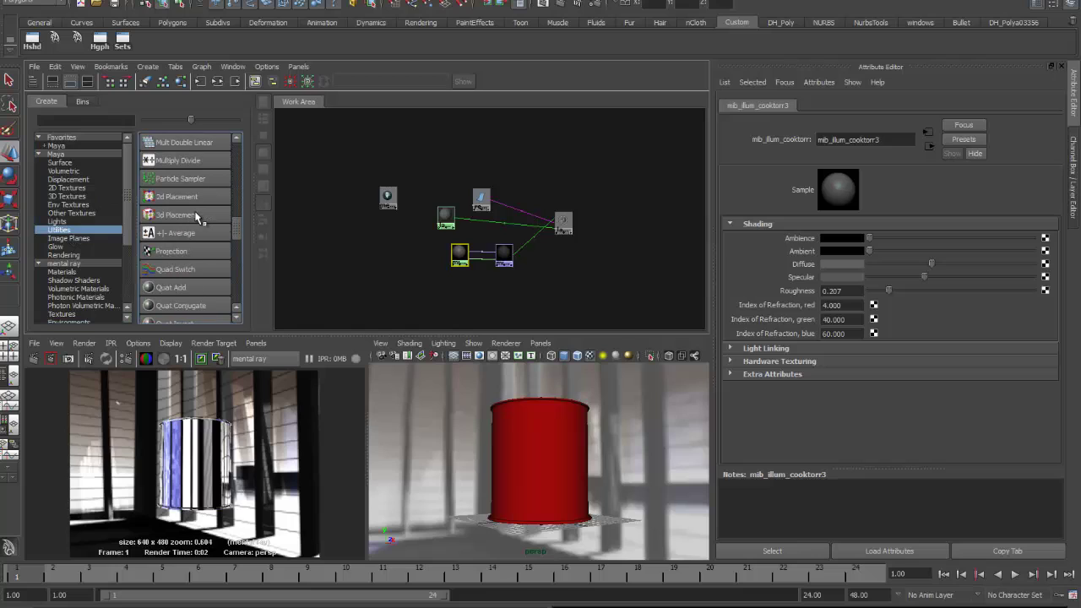
scroll(197, 224, down, 4)
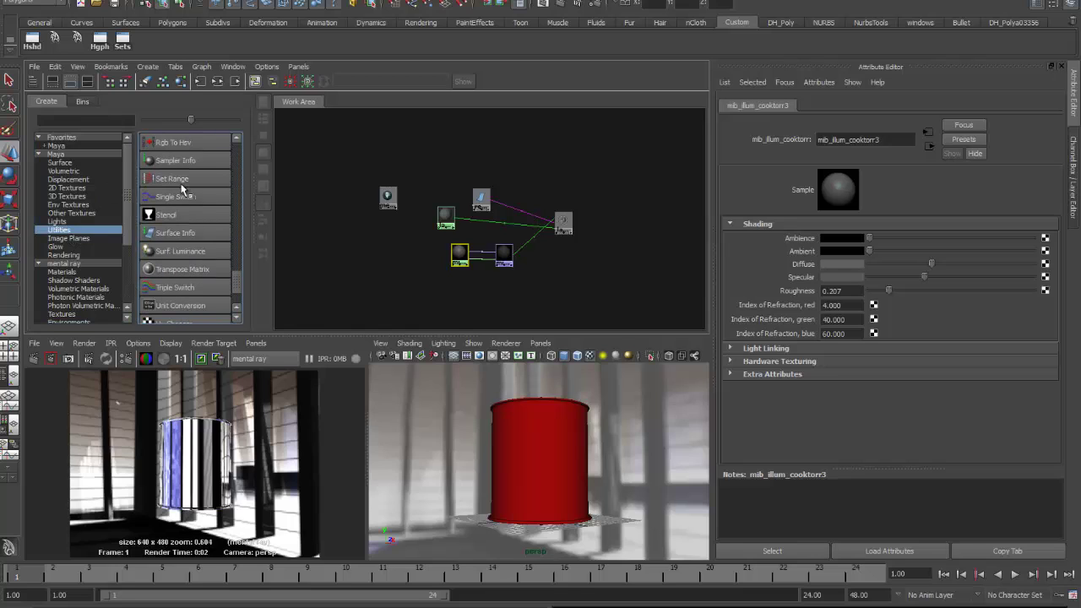
click(189, 161)
drag(387, 245, 373, 245)
Step: Create a 2D Ramp texture below the Sampler Info node and move its place2dTexture node clear of the ramp
click(64, 187)
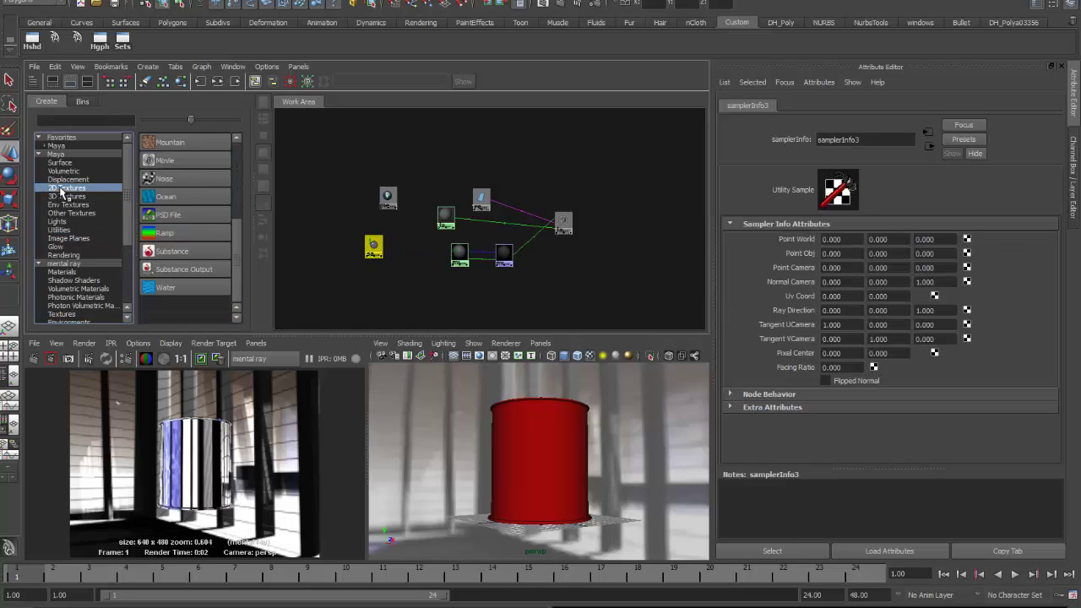
click(181, 233)
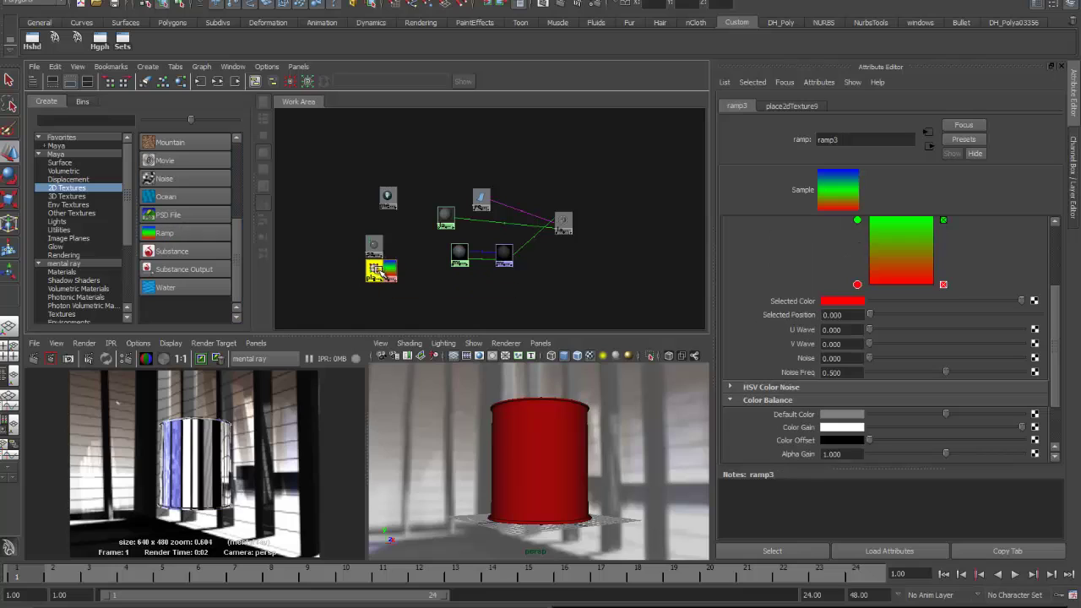
drag(375, 269, 343, 270)
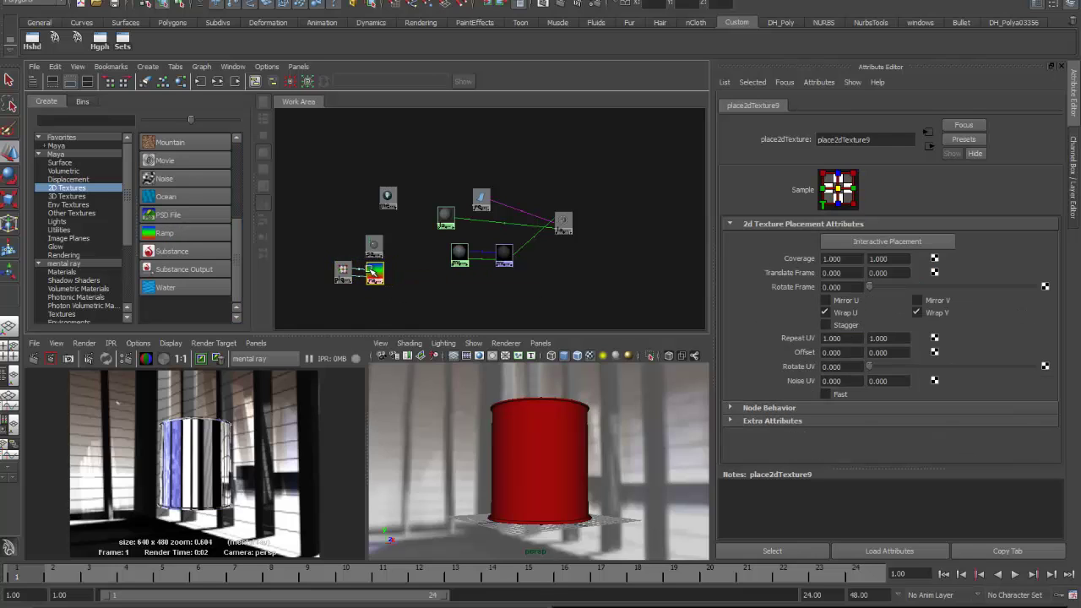
click(371, 268)
click(343, 270)
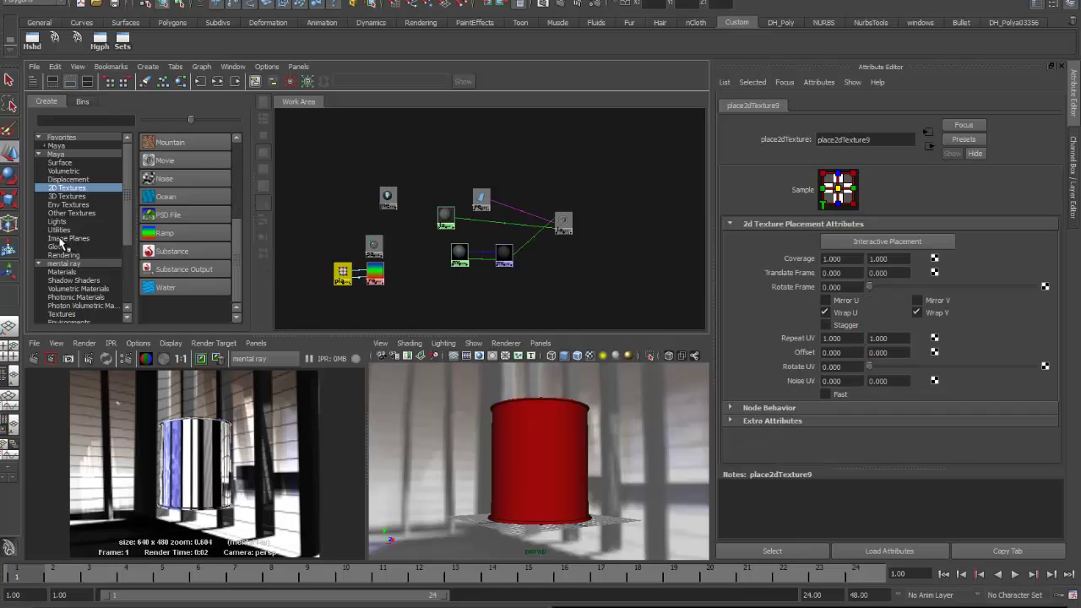
Step: Create a Surface Shader material and place it beside the ramp
click(60, 164)
click(188, 270)
drag(384, 306, 413, 293)
click(395, 319)
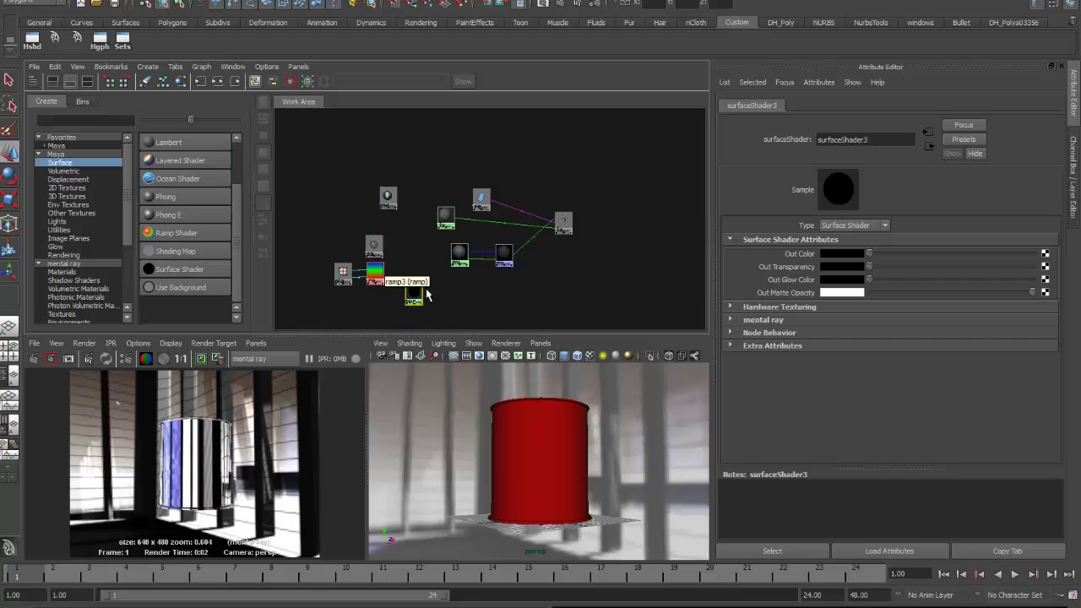
click(414, 292)
Step: Connect the ramp to the Surface Shader's default input and move the shader slightly away from the ramp
scroll(463, 298, up, 3)
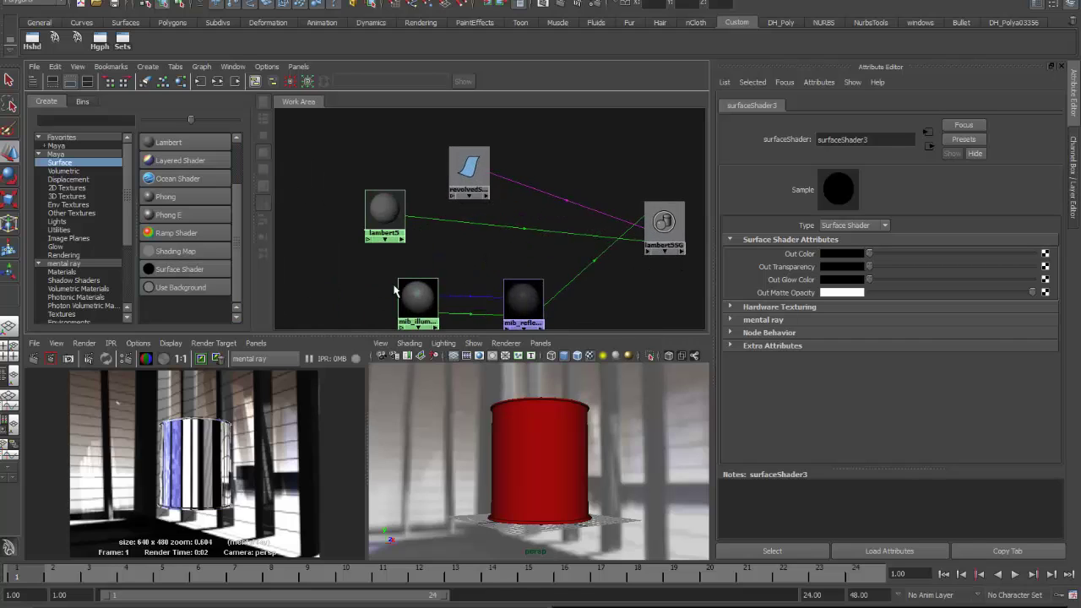
alt+middle_drag(398, 253, 606, 130)
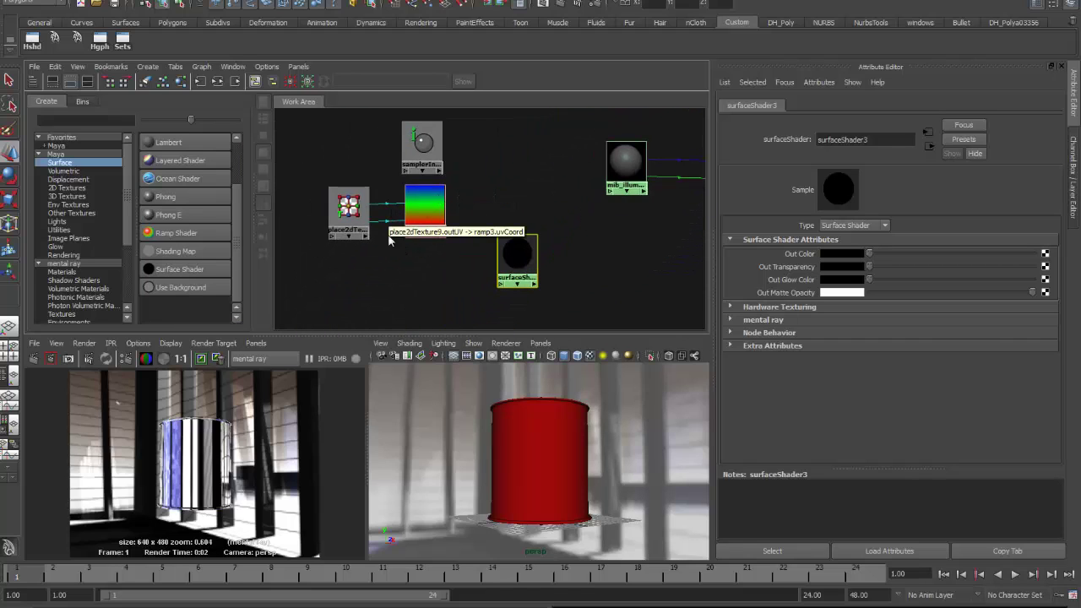
middle_drag(426, 196, 529, 255)
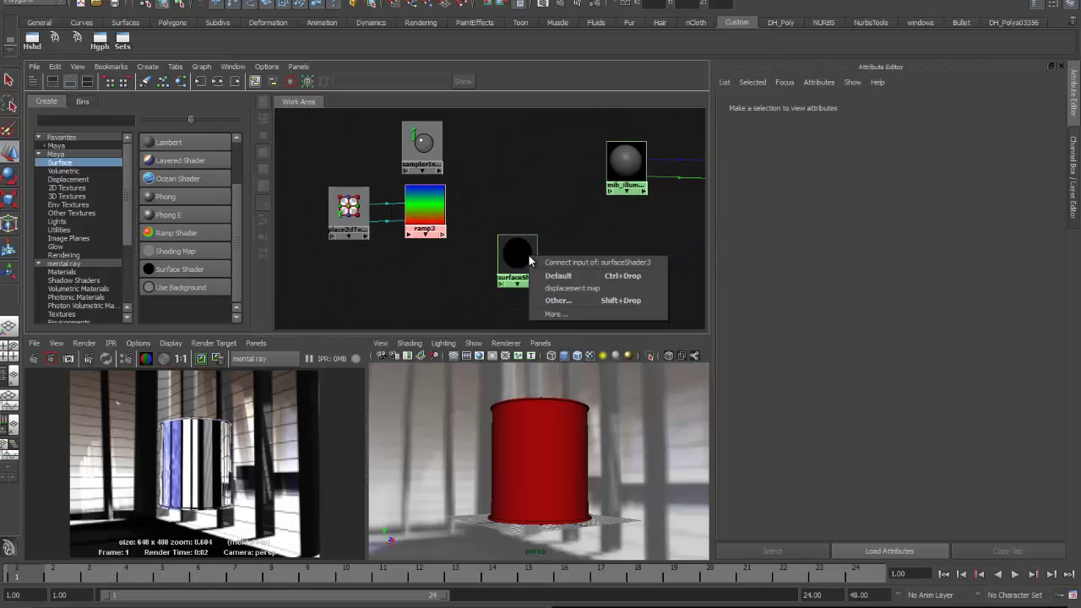
click(557, 276)
mouse_move(516, 266)
mouse_down()
mouse_move(552, 259)
mouse_move(532, 256)
mouse_up()
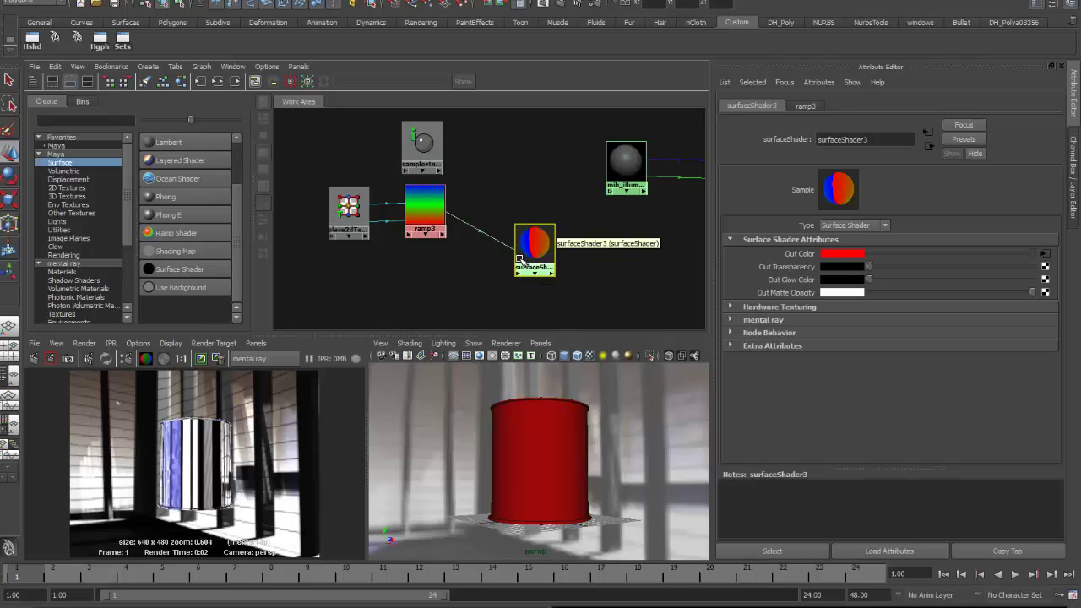
Step: Connect the facingRatio output of the Sampler Info node to the vCoord input of the ramp
middle_drag(418, 144, 425, 208)
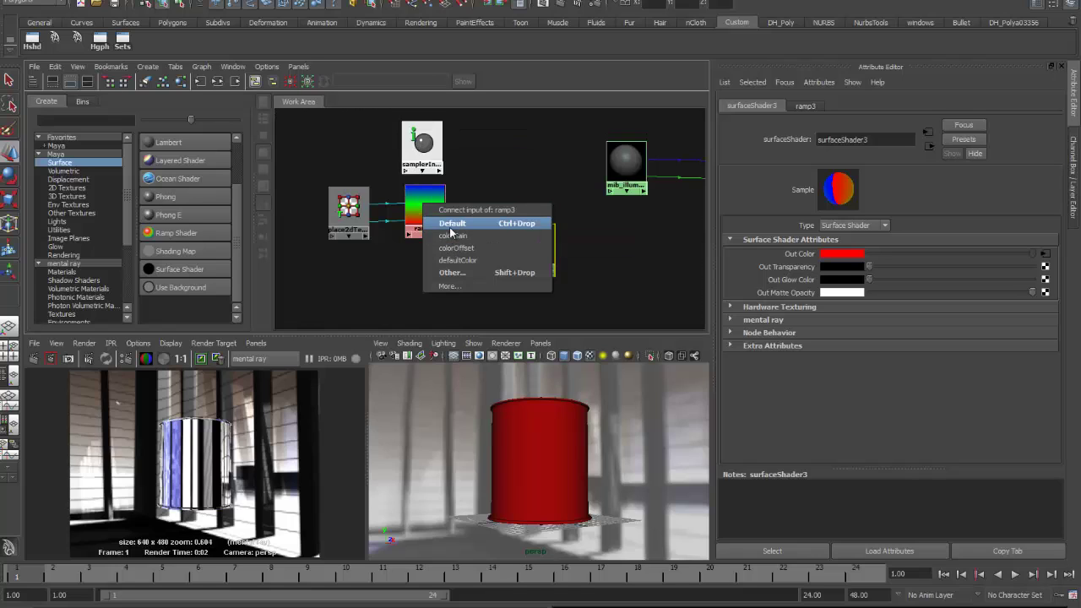
click(455, 272)
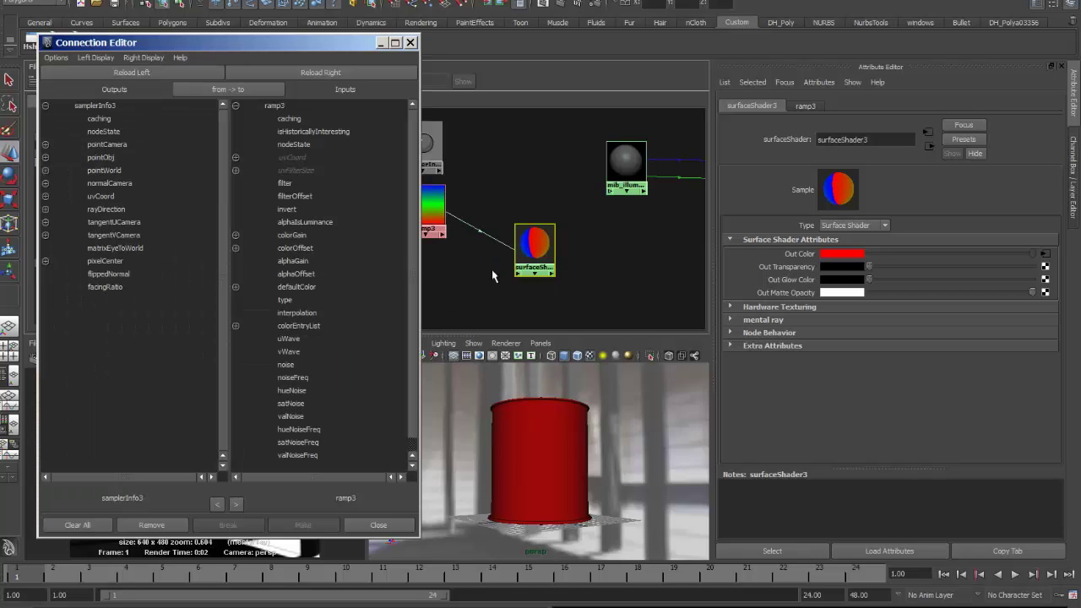
click(112, 288)
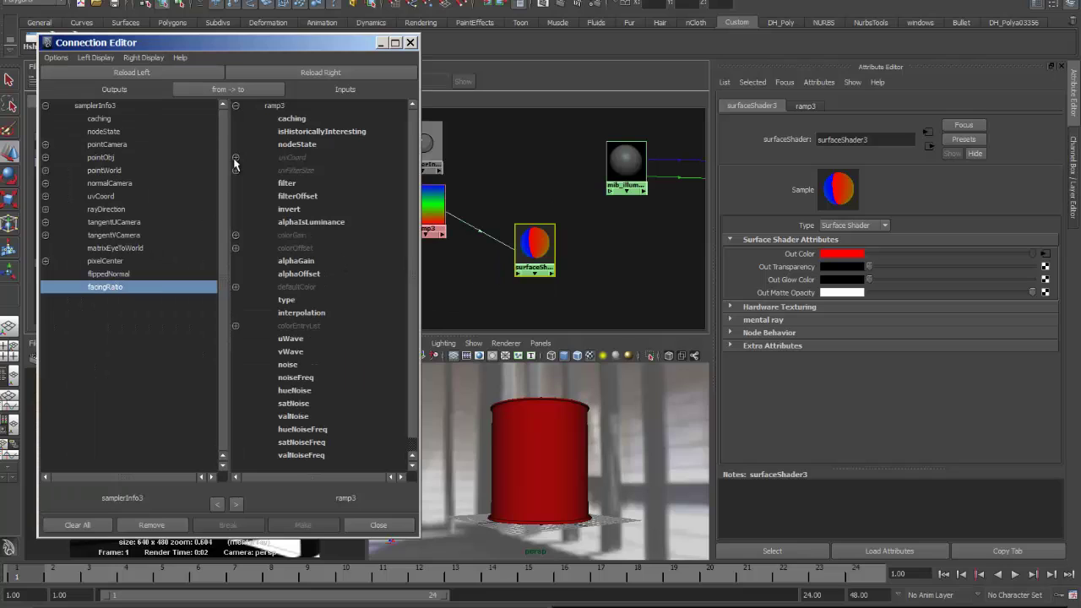
click(236, 157)
click(307, 183)
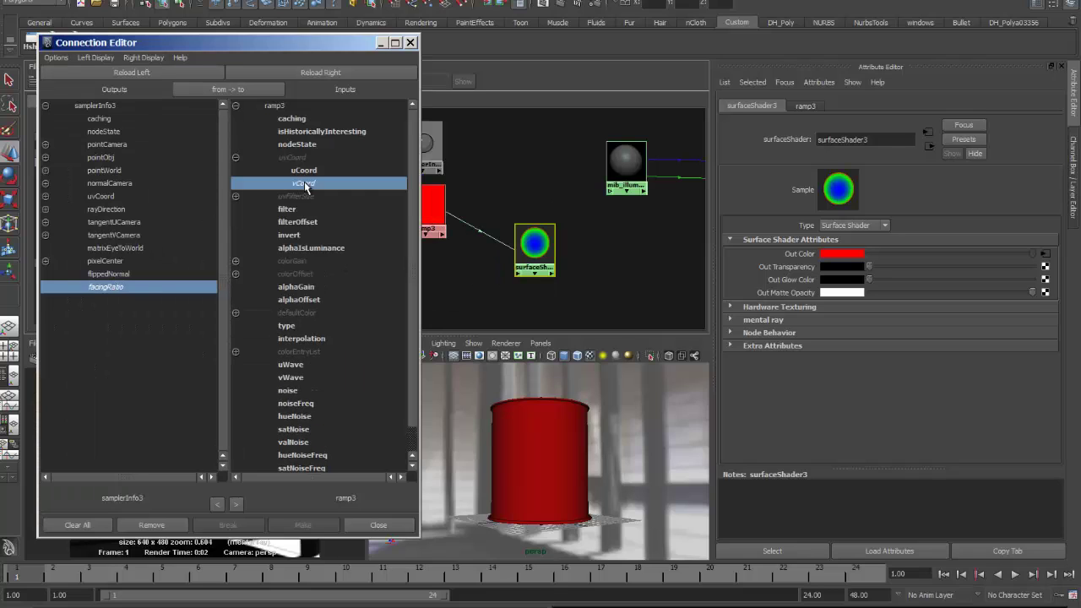
click(308, 184)
click(323, 189)
click(411, 42)
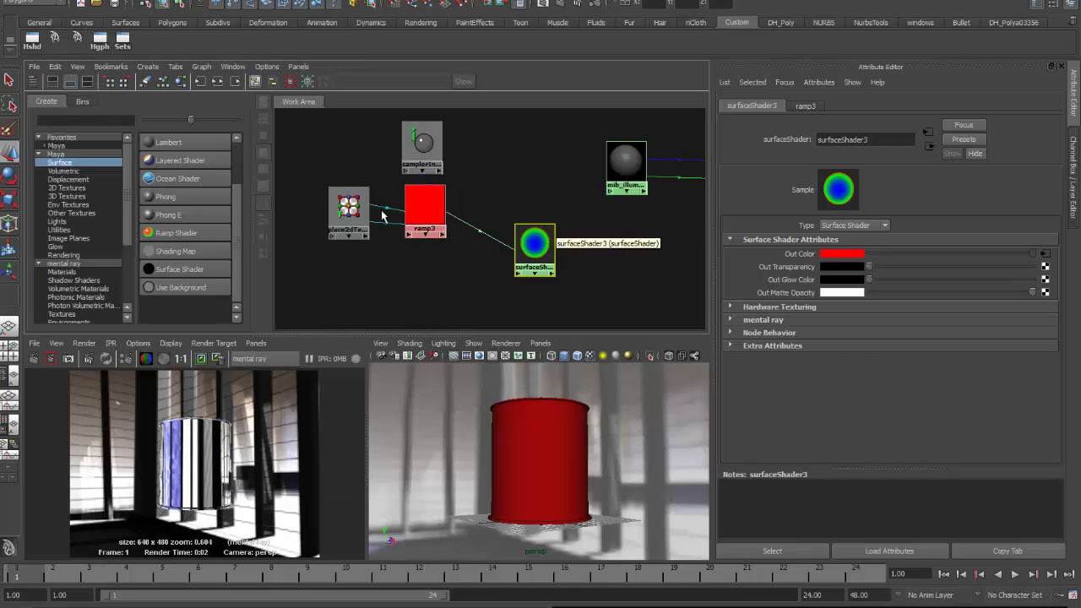
Step: Set the ramp's blue end colour to dark grey with a value of 0.122 and remove the green middle colour
click(420, 209)
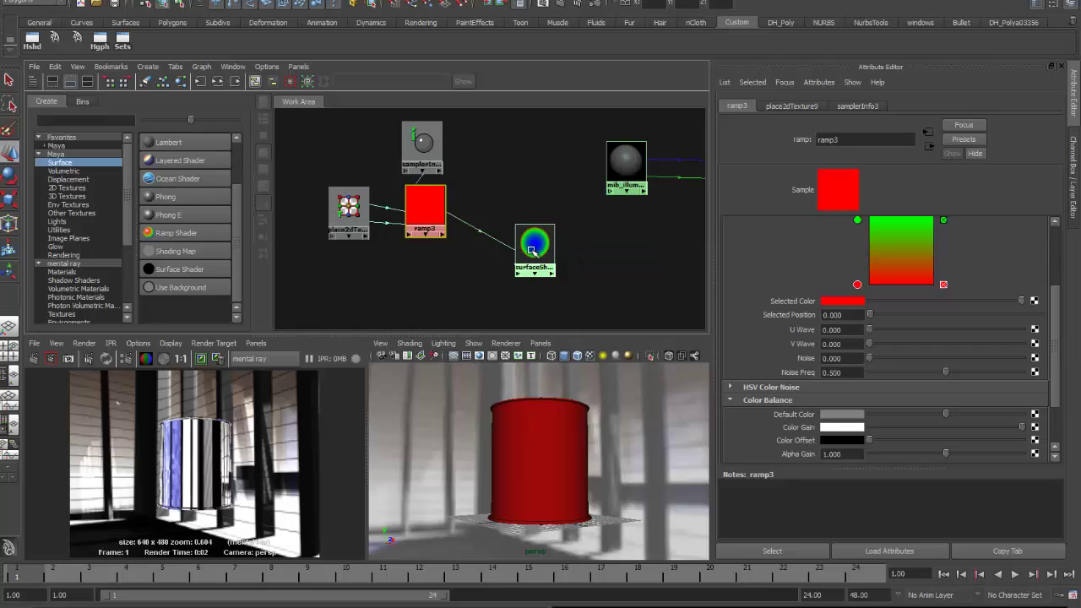
scroll(833, 265, up, 3)
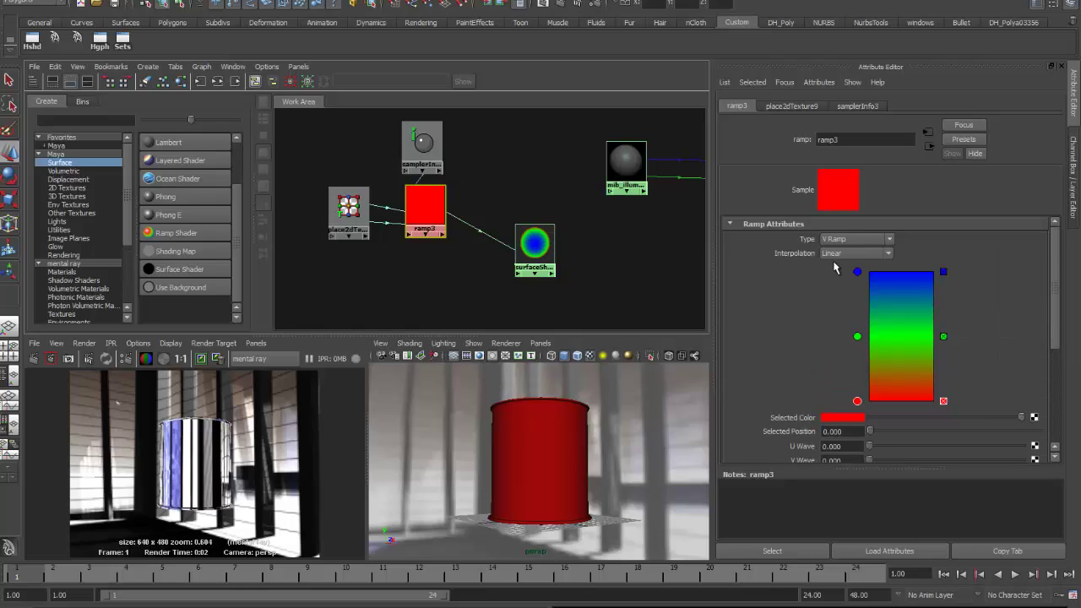
click(858, 273)
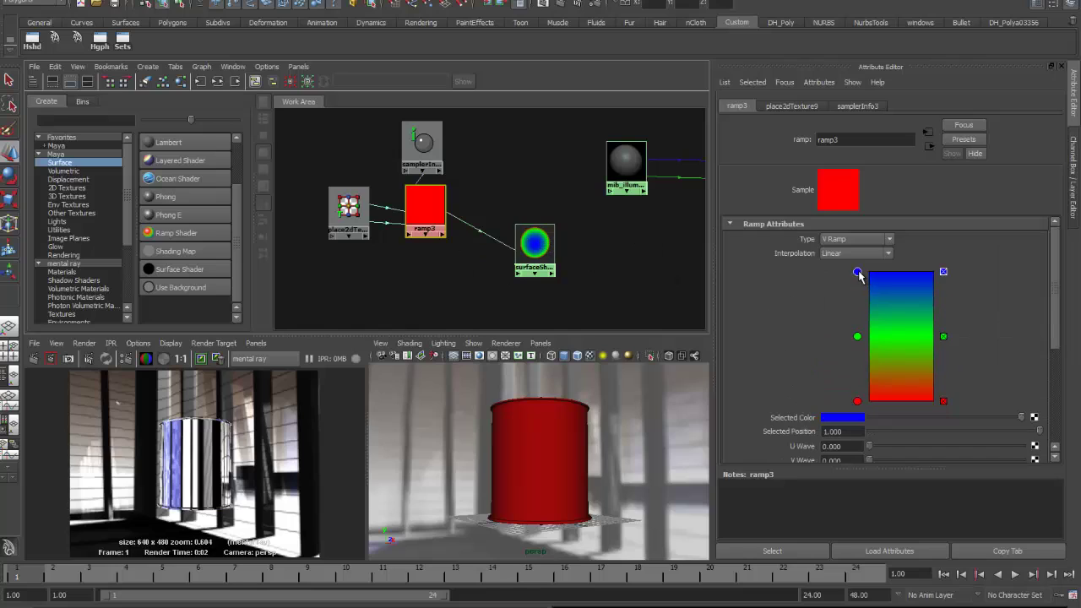
click(856, 417)
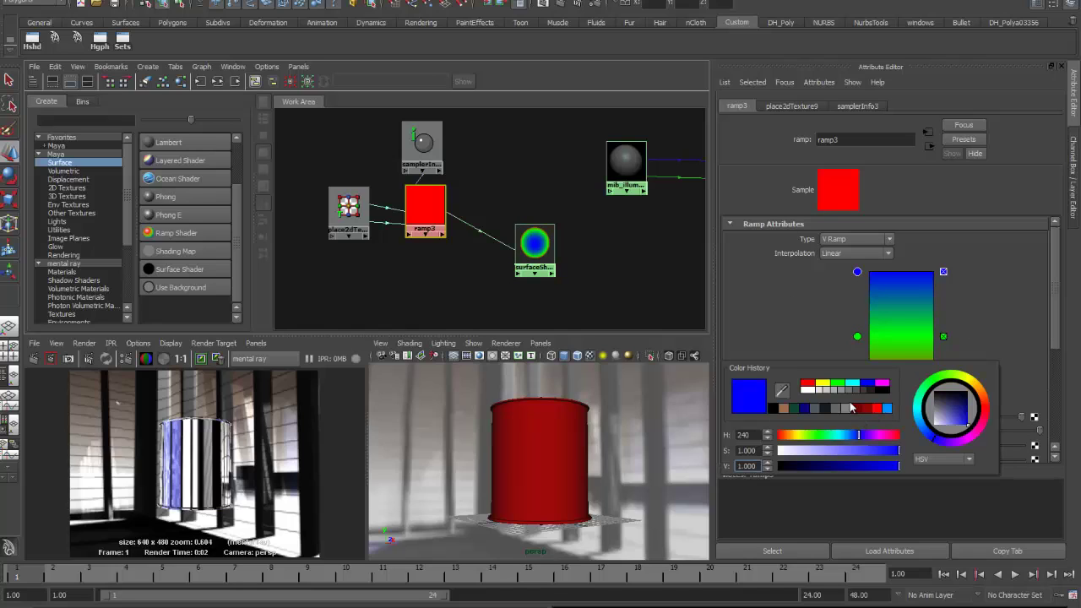
click(871, 390)
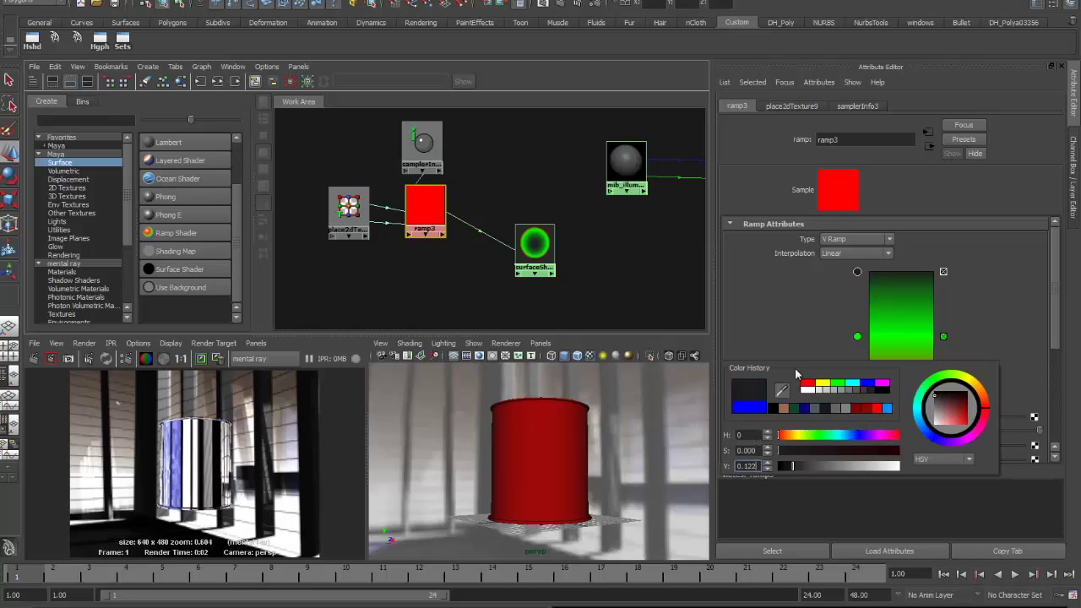
click(944, 337)
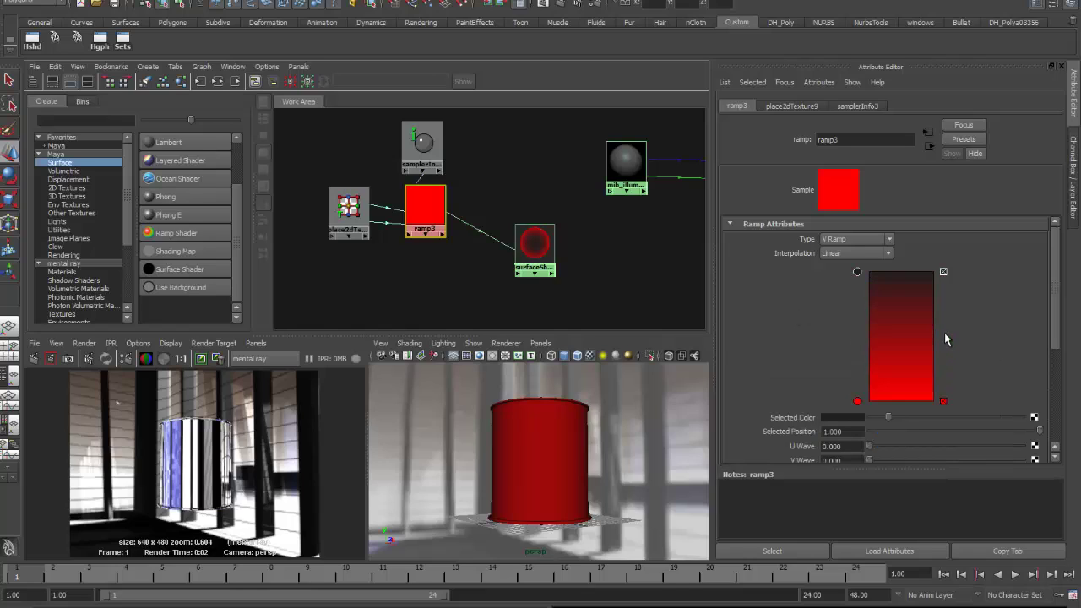
Step: Set the ramp's red colour at position 0 to light grey
click(857, 402)
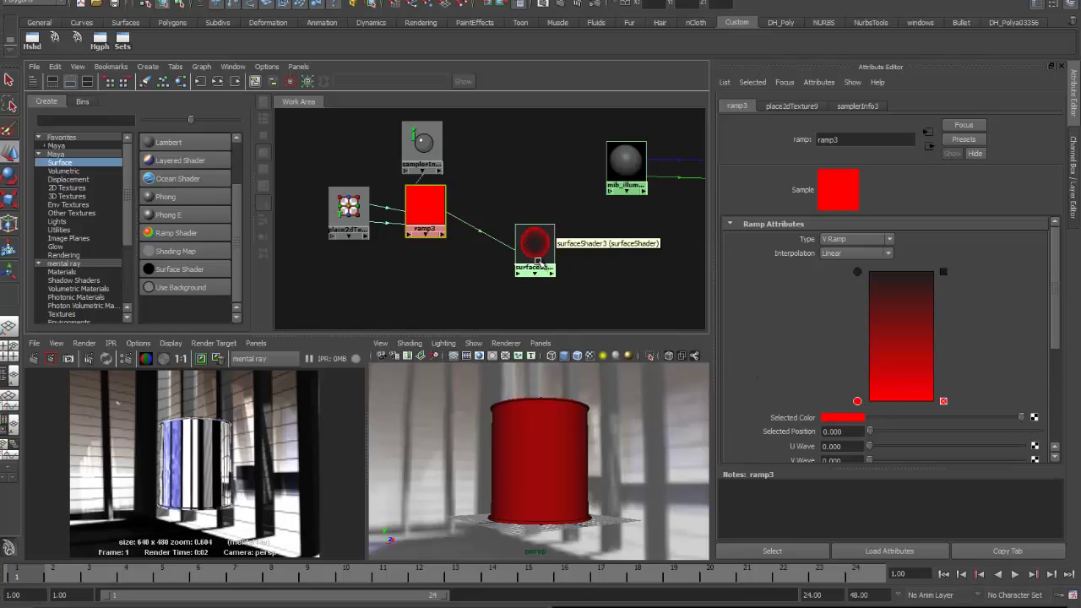
click(851, 418)
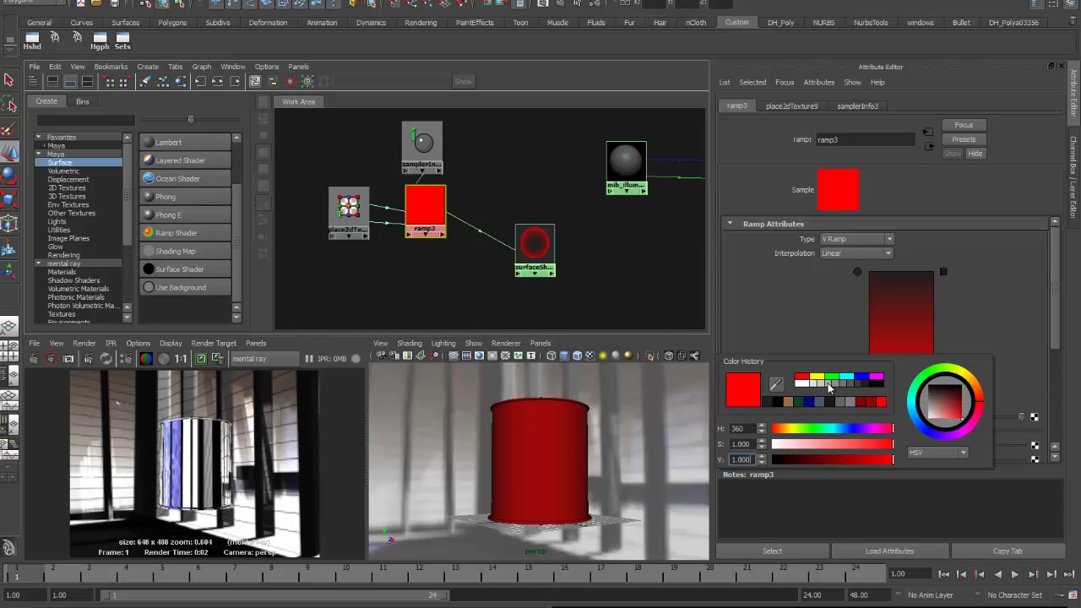
click(828, 386)
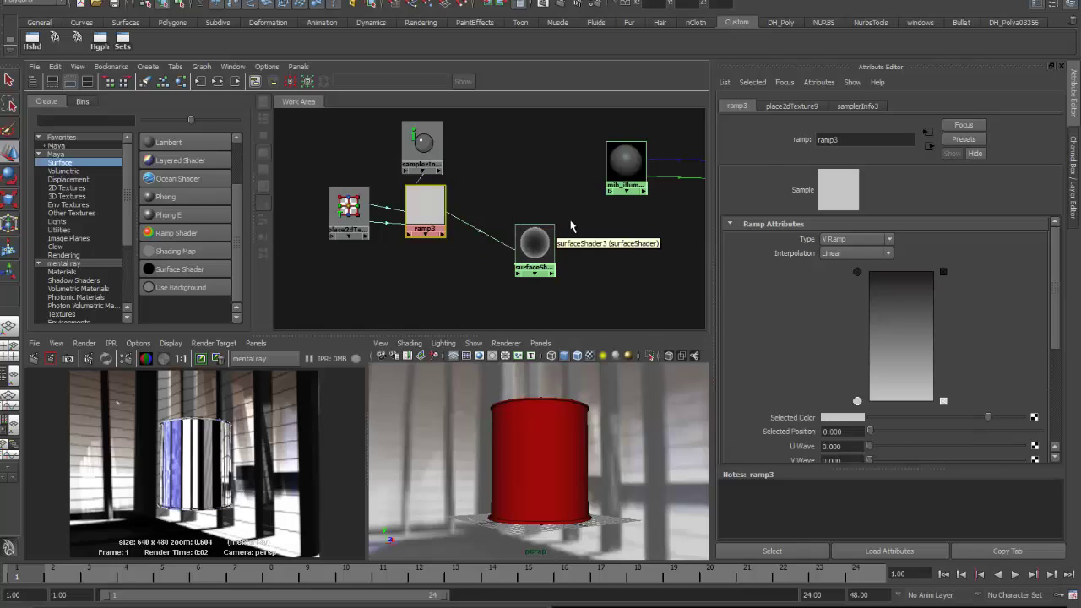
Step: Move the Surface Shader away from the ramp and delete it from the graph
alt+right_drag(632, 225, 535, 224)
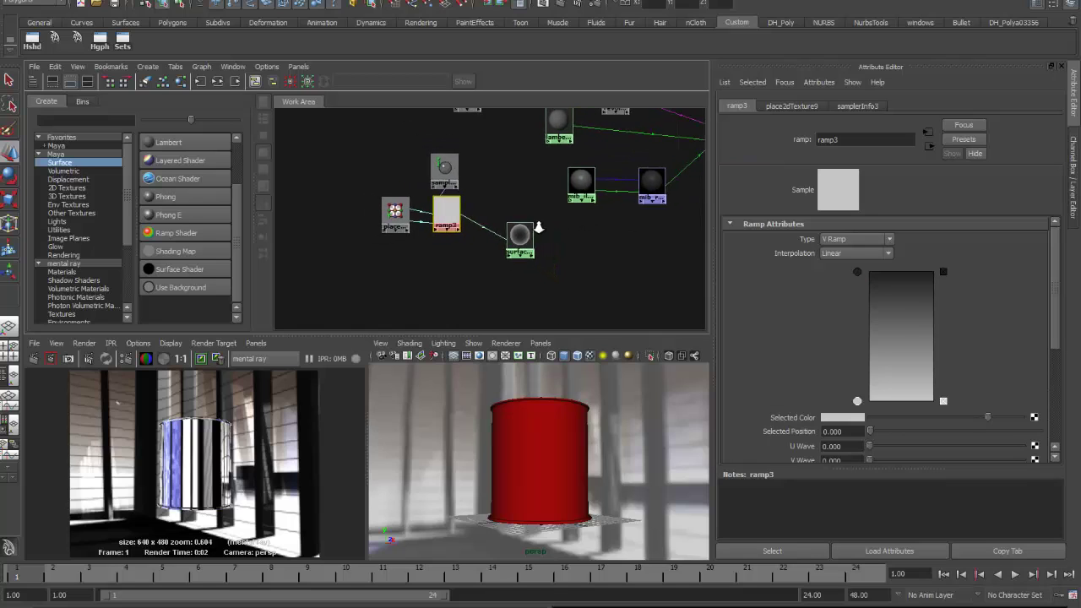
alt+middle_drag(586, 222, 525, 262)
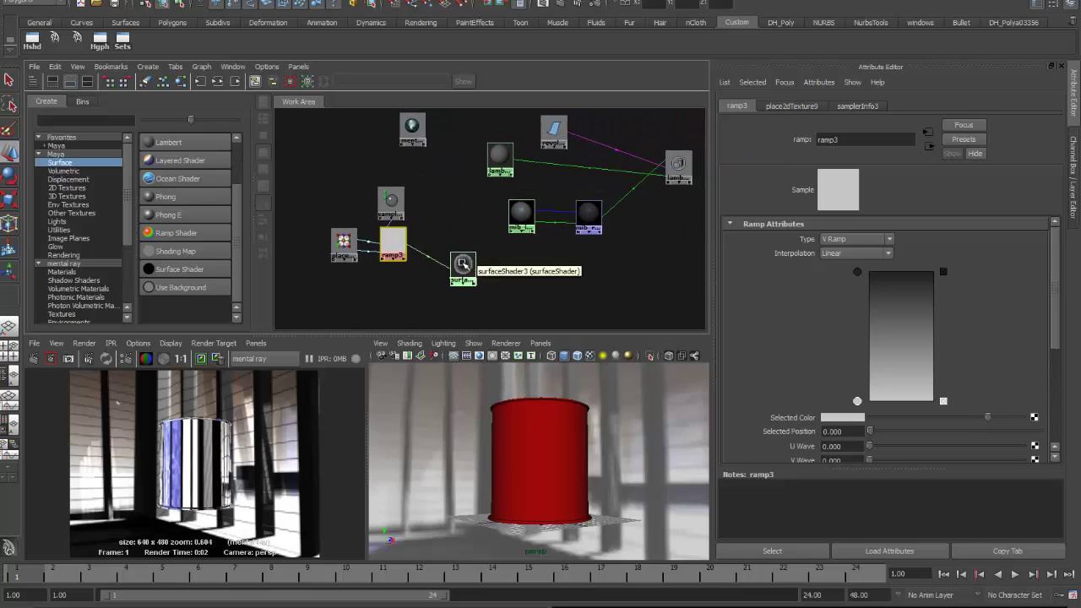
drag(463, 263, 527, 285)
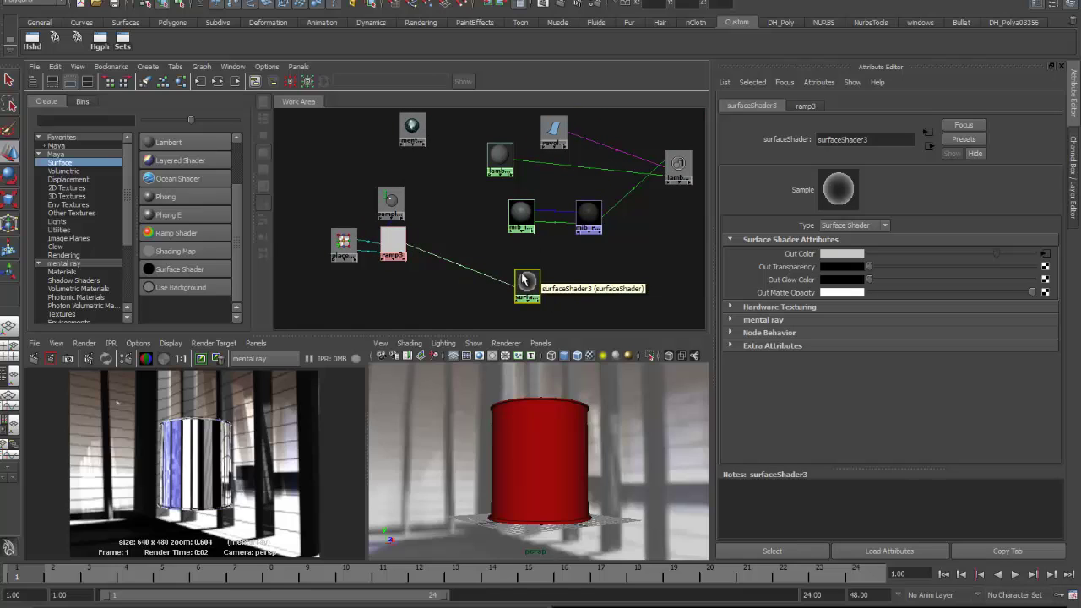
key(Delete)
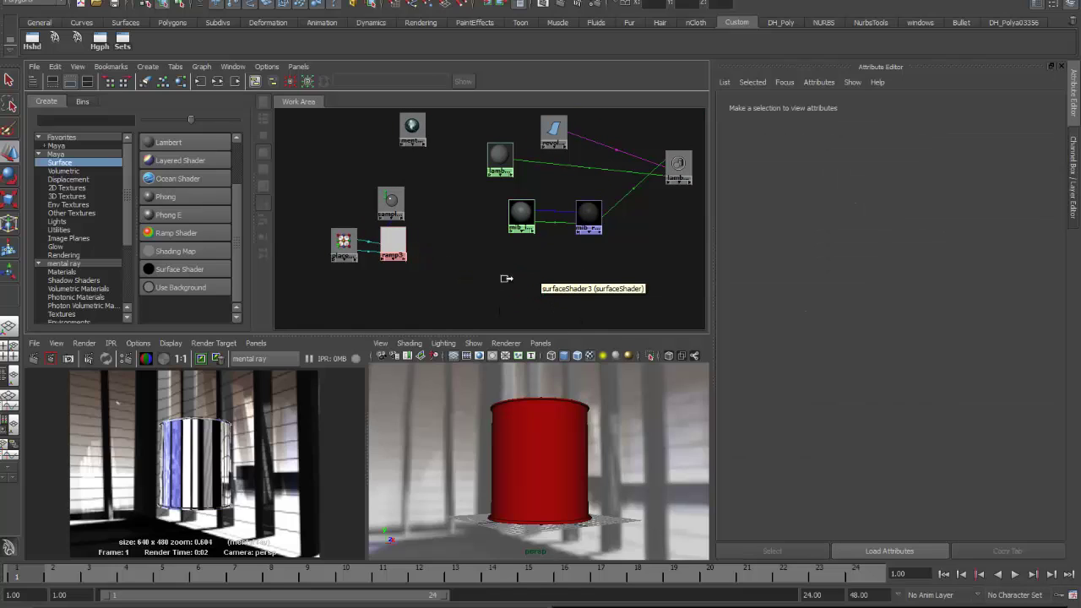
Step: Connect the ramp's colour output to the Reflect attribute of mib_reflect
click(587, 209)
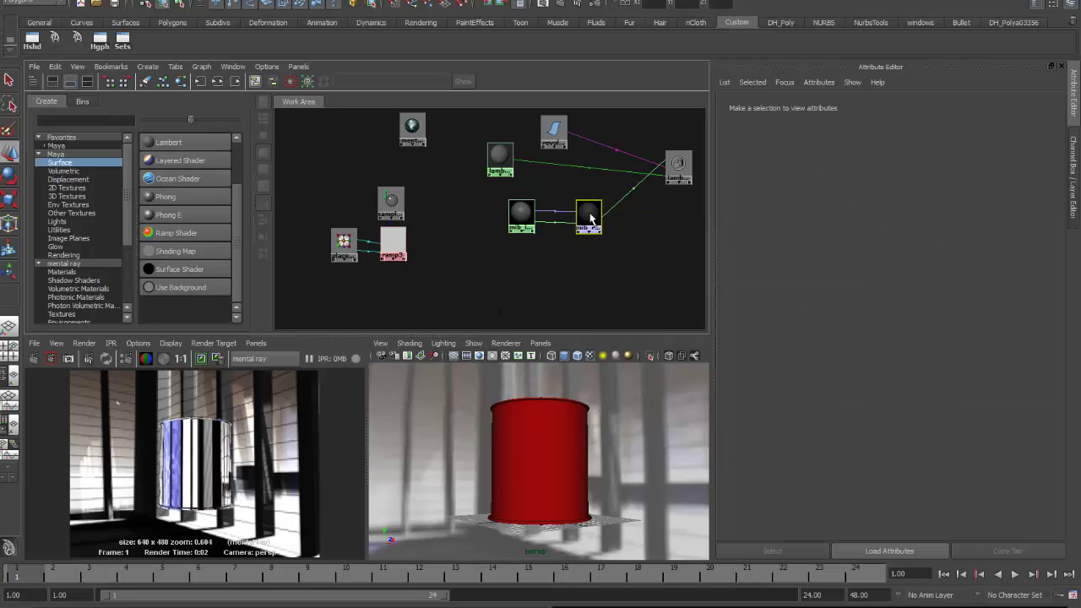
middle_drag(390, 239, 771, 252)
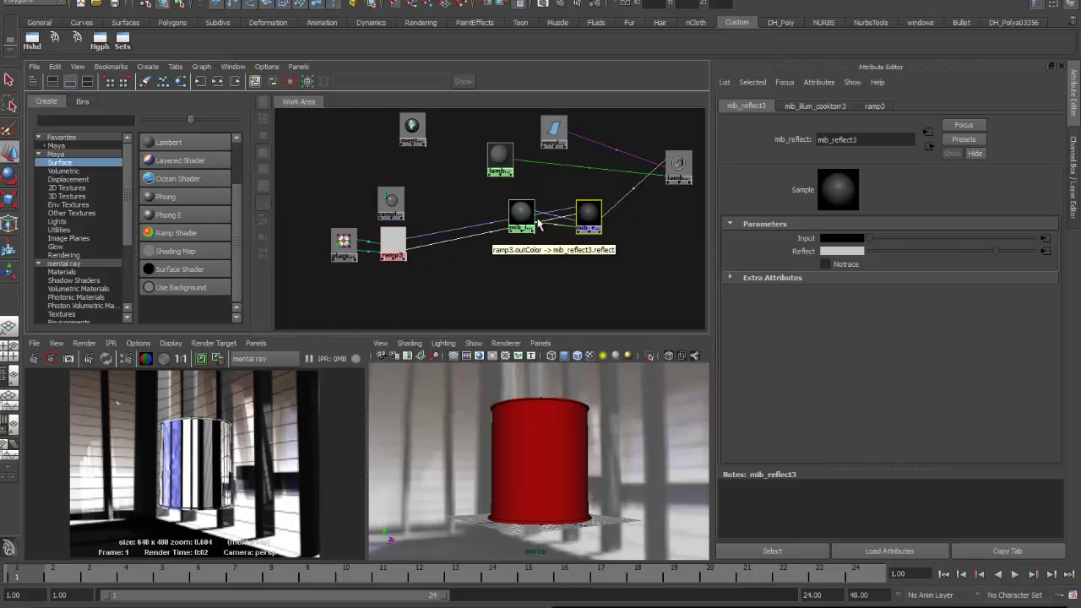
Step: Move the mib_illum_cooktorr node below the ramp's connection lines and render the paint can with the ramp-controlled reflectivity
drag(524, 223, 494, 277)
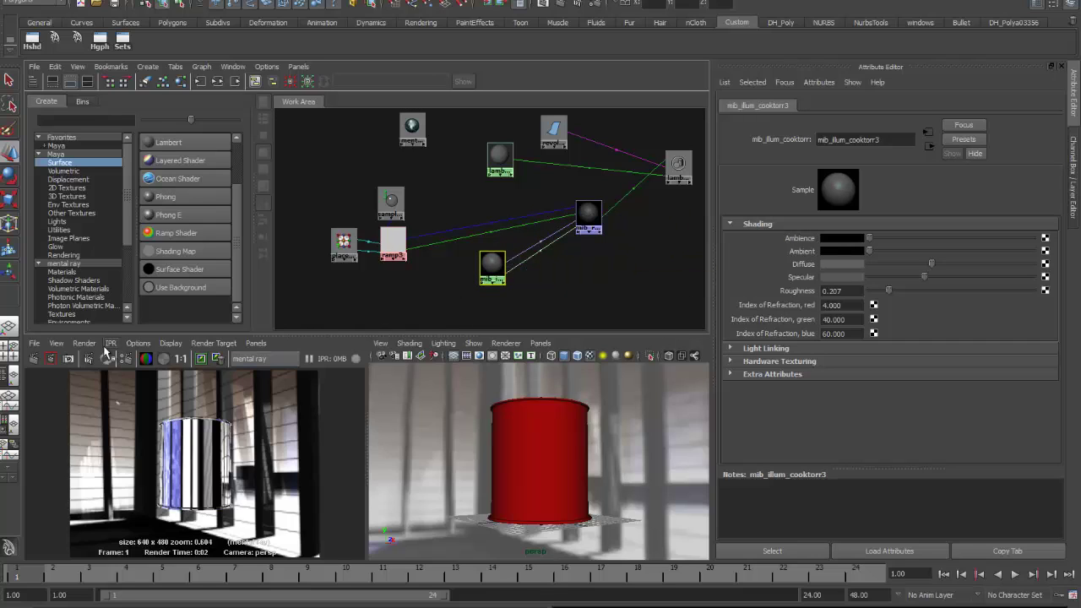
click(45, 358)
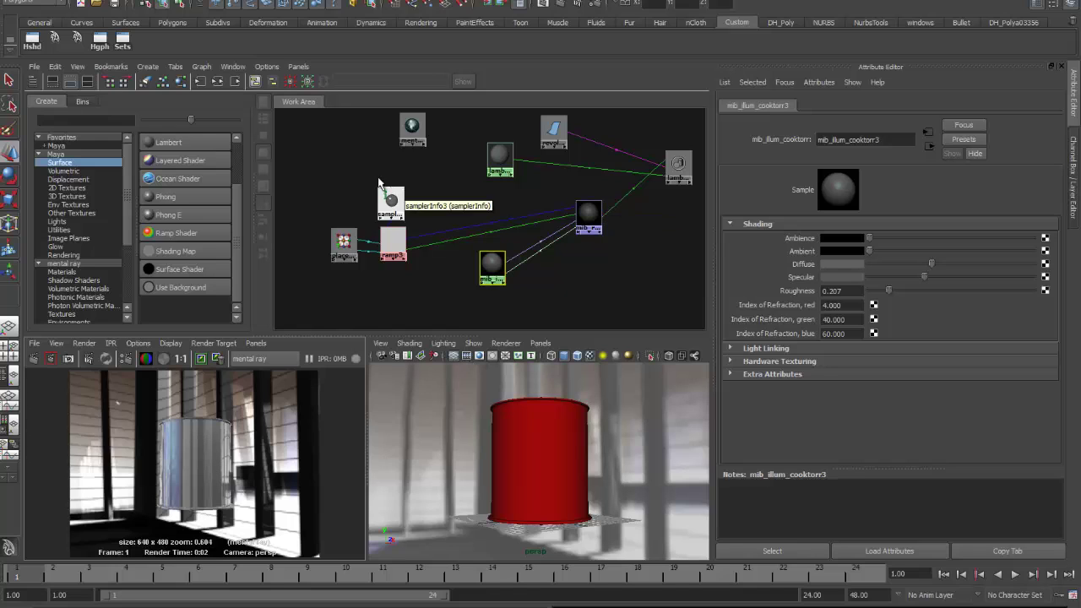
Step: Regroup the shading nodes compactly, with mib_illum_cooktorr beneath the ramp and mib_reflect closer beside them
drag(317, 184, 415, 265)
drag(394, 251, 494, 236)
drag(622, 310, 430, 197)
drag(591, 216, 501, 236)
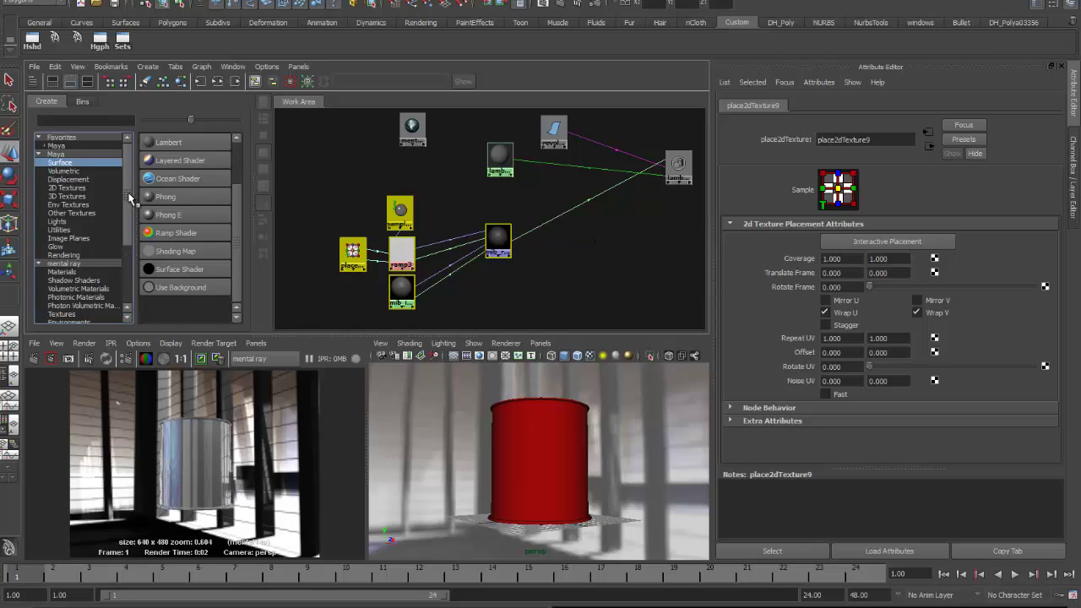
Step: Create a mib_color_mix node from mental ray's Data Conversion nodes and place it between mib_reflect and the shading group
scroll(130, 310, down, 4)
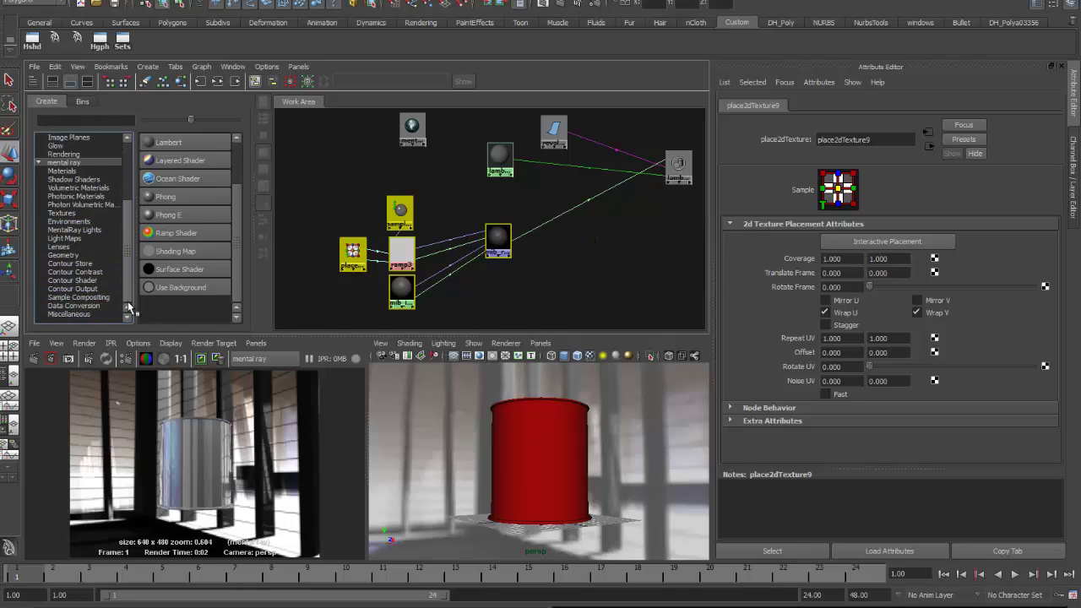
click(85, 306)
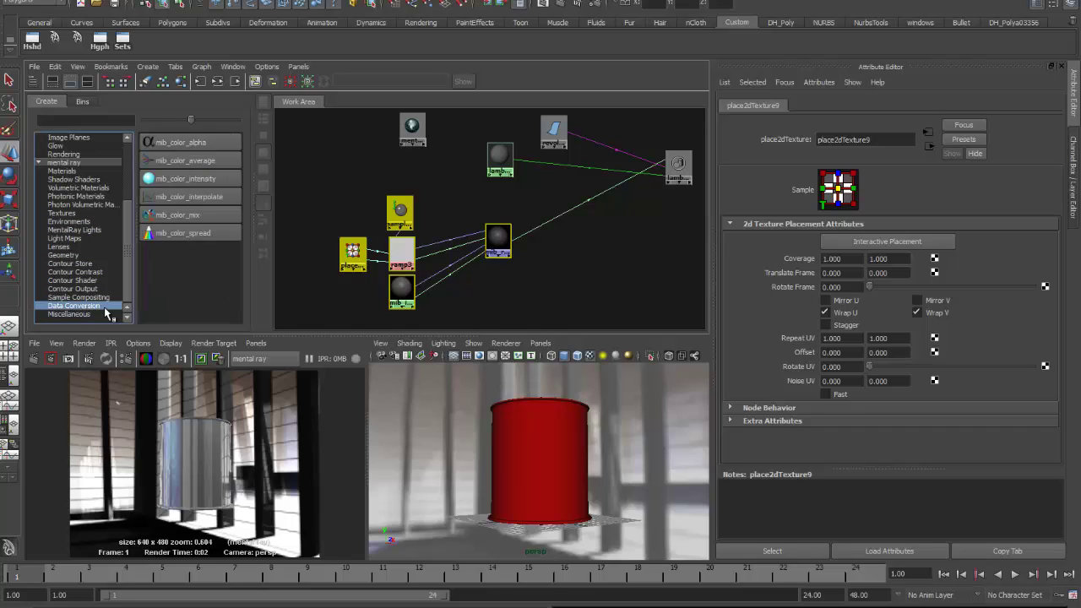
click(169, 221)
drag(287, 125, 610, 276)
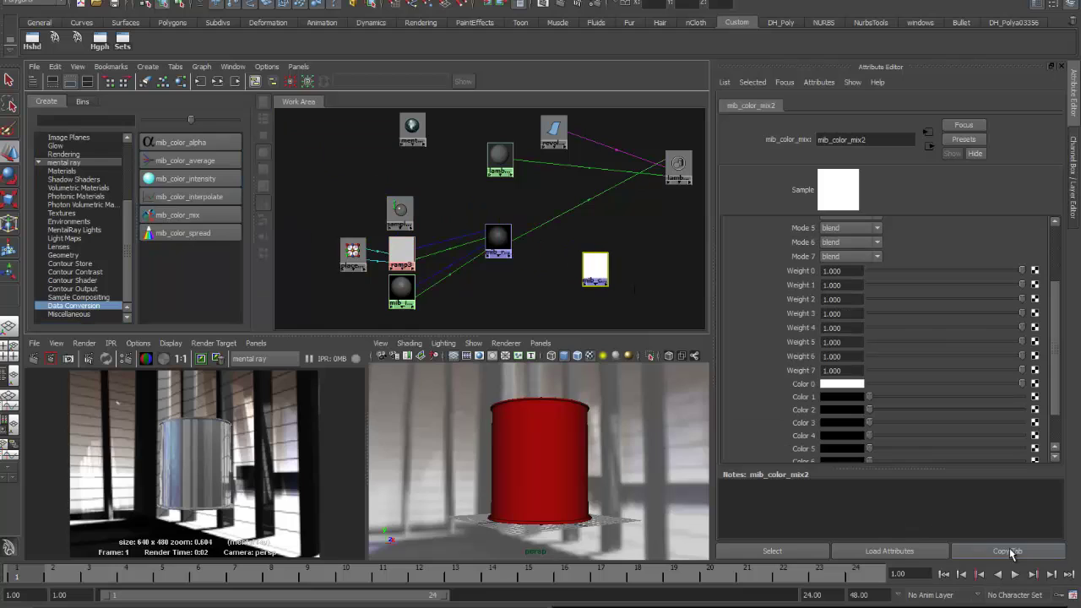
Step: Examine the mib_color_mix parameters and its available layer modes in a separate copy of the attributes
drag(304, 2, 688, 572)
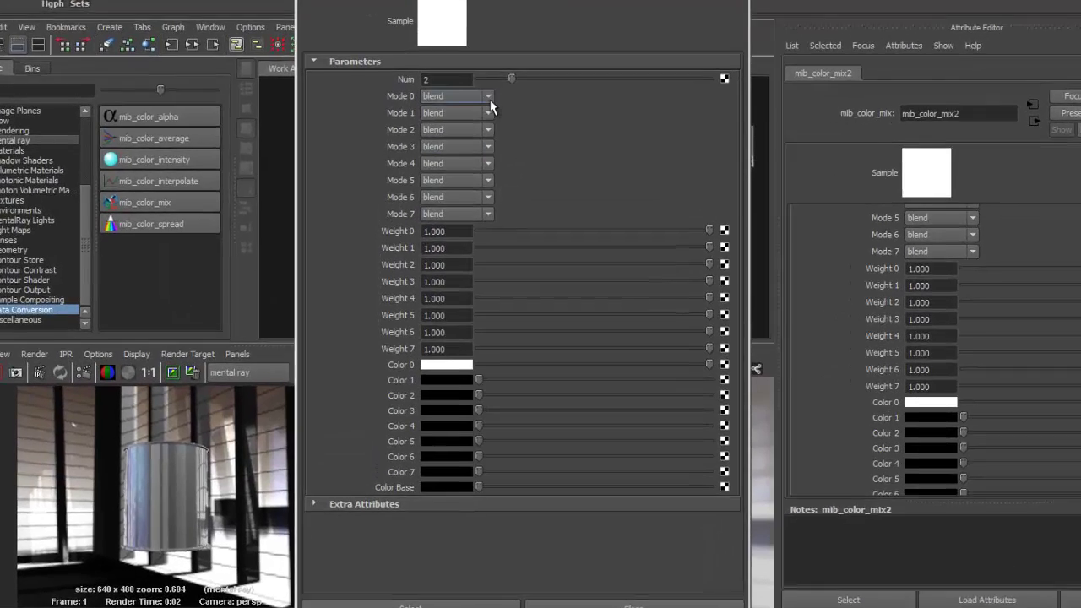
click(467, 125)
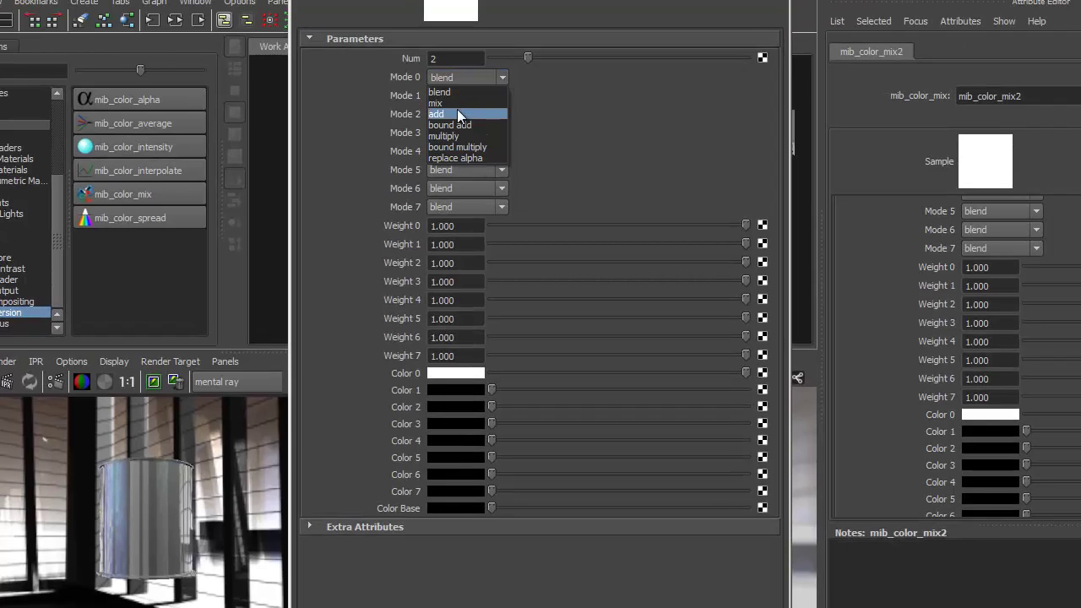
click(539, 78)
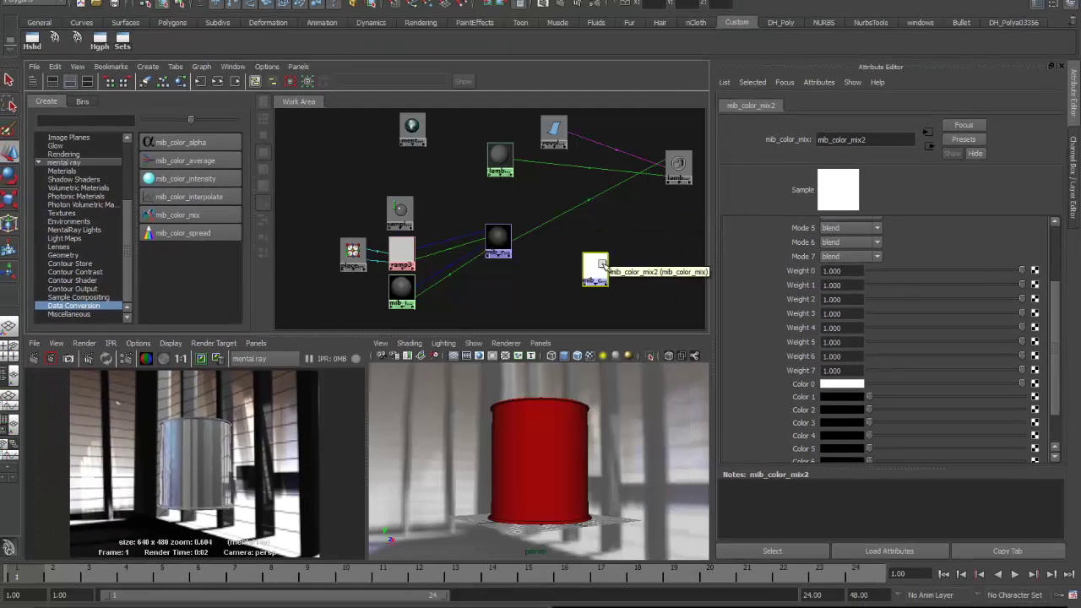
Step: Replace mib_reflect with mib_color_mix as the Material Shader of lambert5SG and reposition both nodes
drag(604, 269, 588, 247)
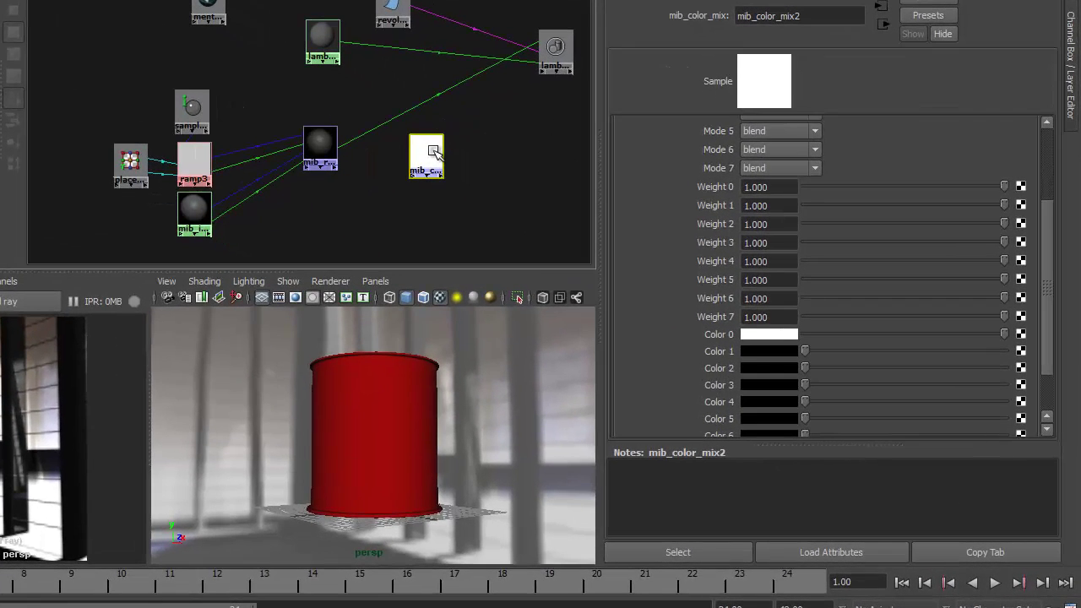
click(549, 53)
drag(557, 59, 469, 74)
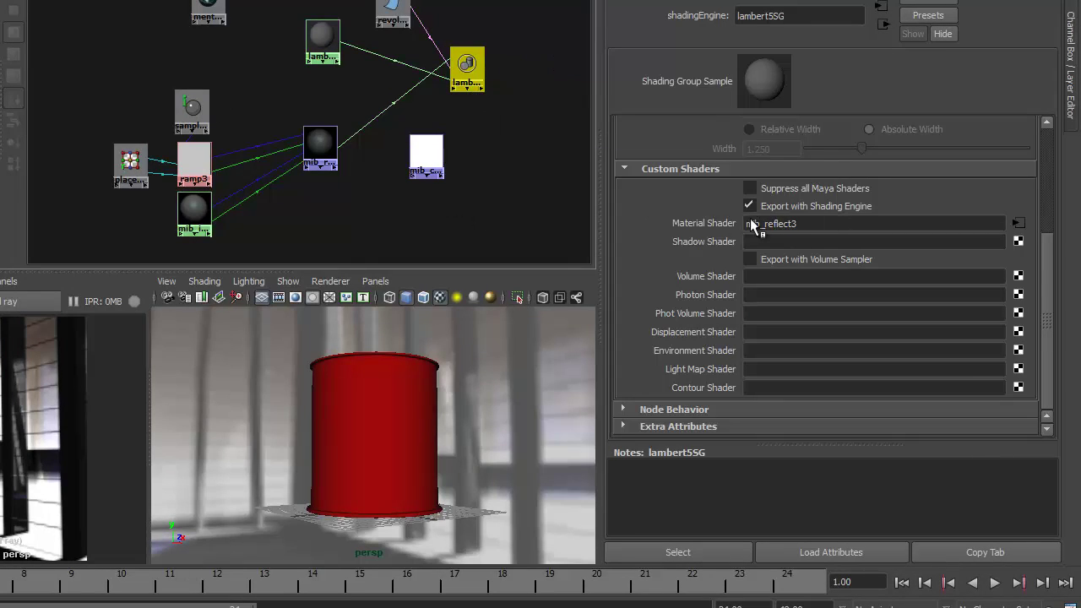
middle_drag(429, 150, 681, 232)
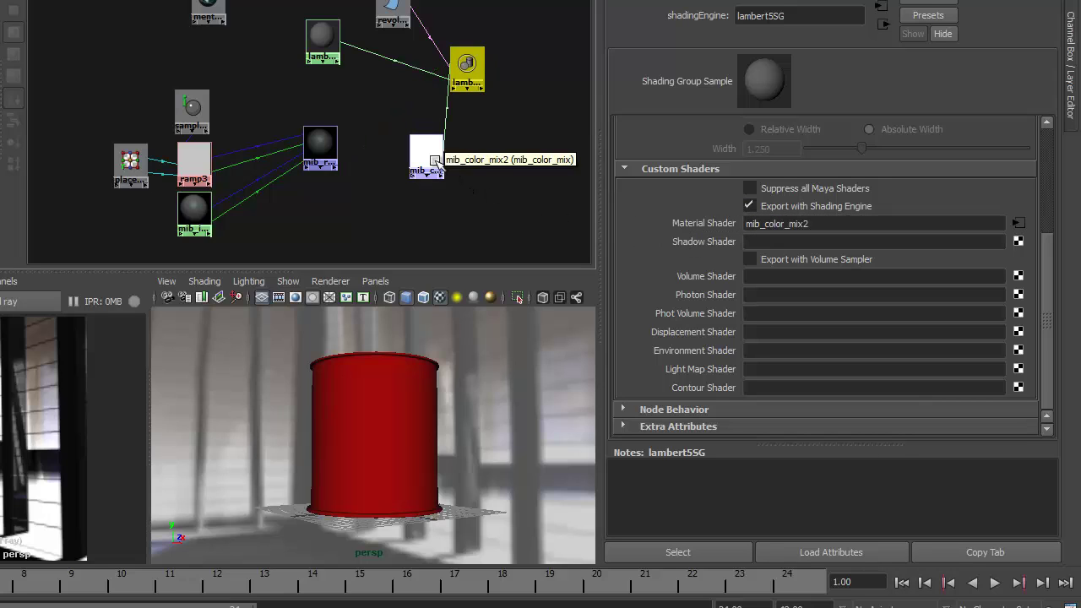
drag(426, 154, 390, 161)
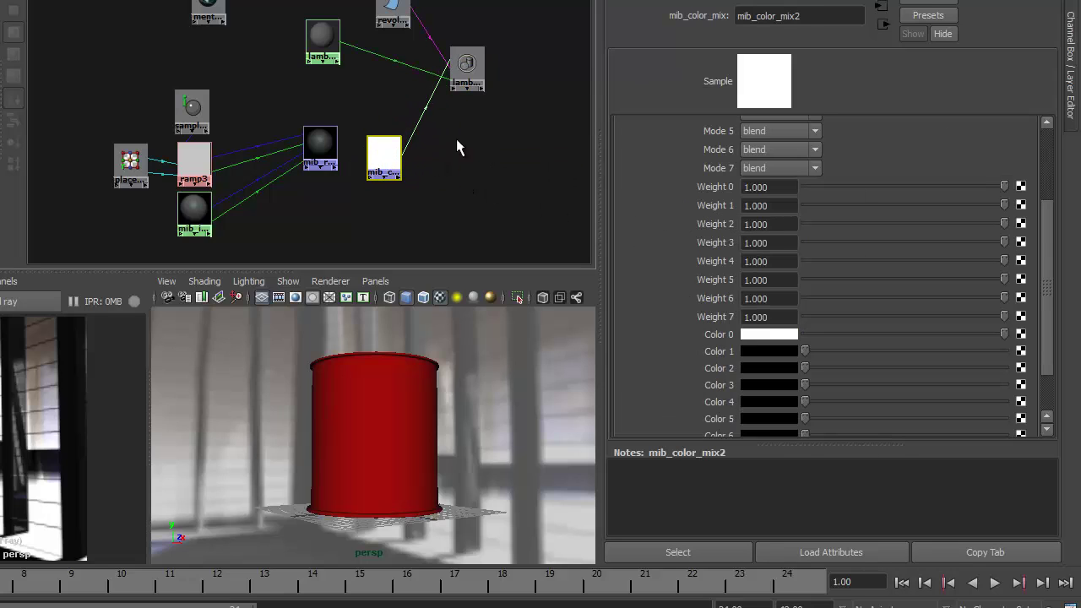
drag(467, 66, 507, 72)
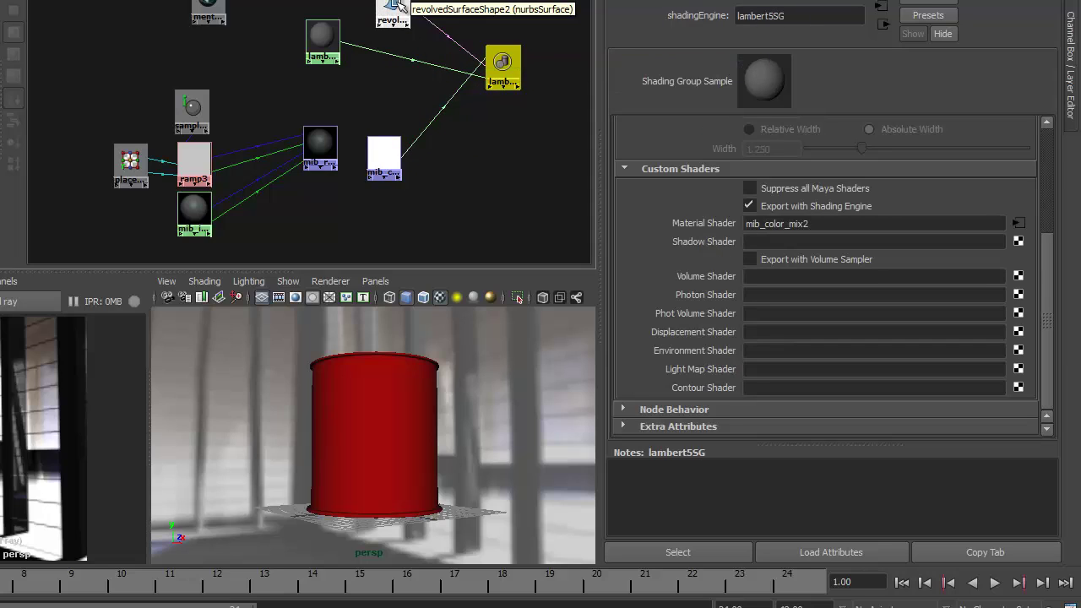
Step: Connect mib_reflect to the Color Base attribute of mib_color_mix
click(378, 154)
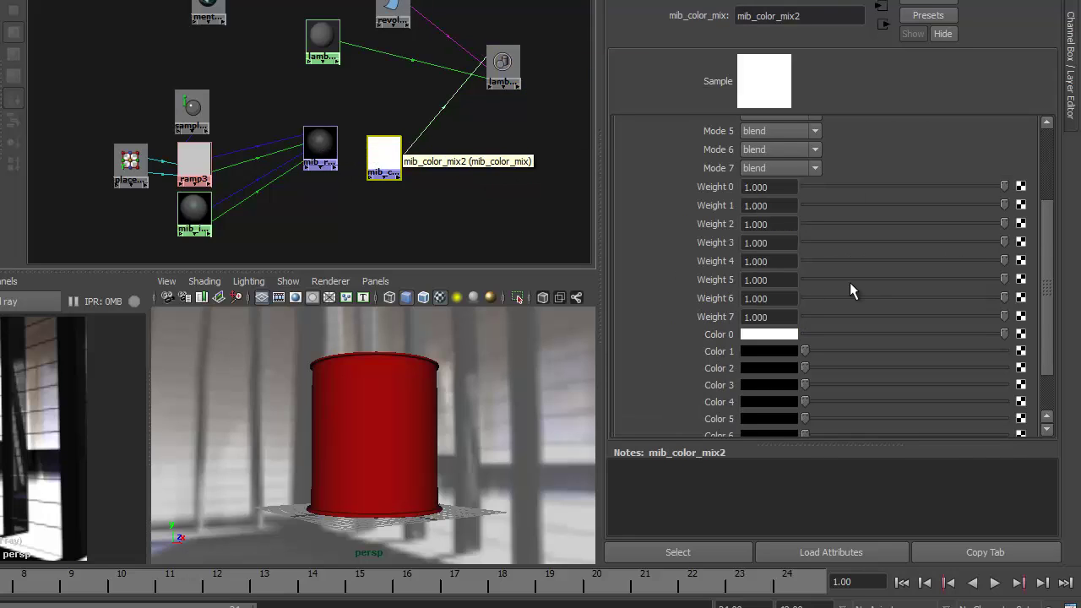
scroll(873, 295, down, 3)
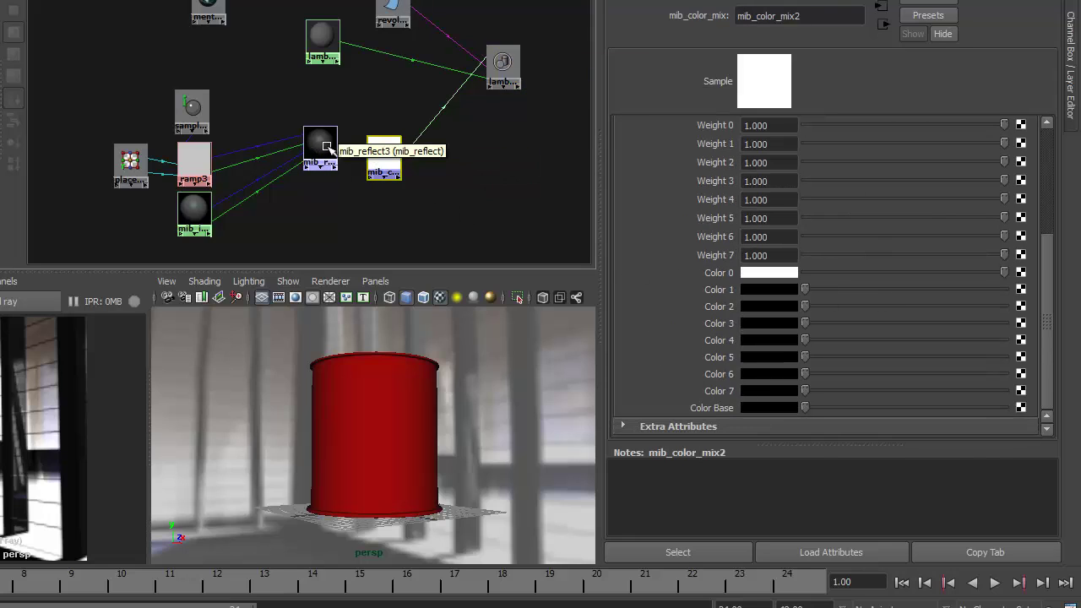
middle_drag(319, 145, 673, 408)
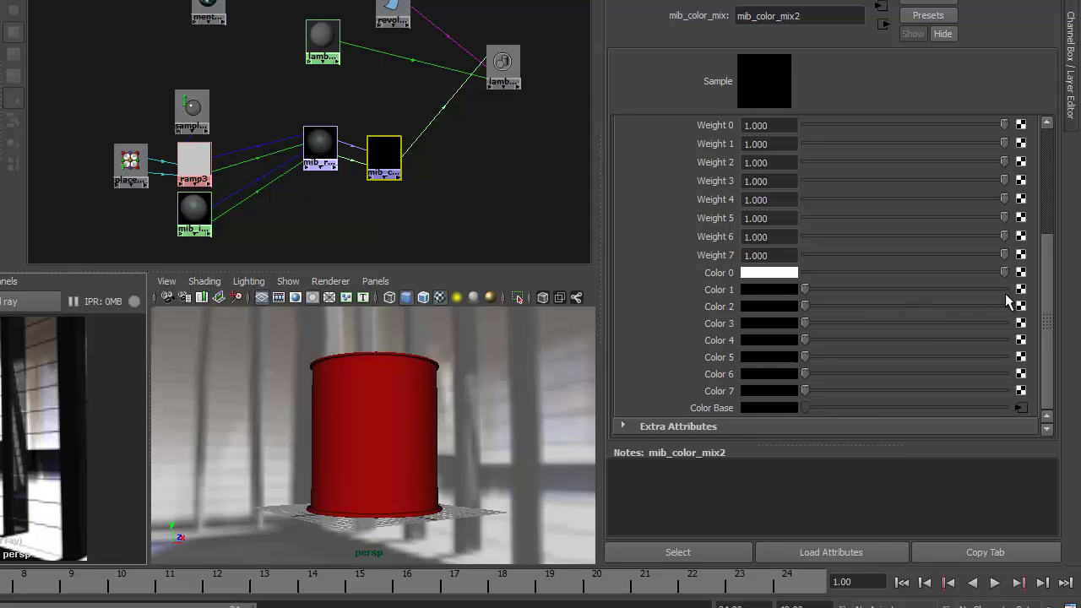
Step: Set mib_color_mix's Num to 1 and both Weight 0 and Weight 1 to 0, and render the can
drag(1048, 302, 1031, 184)
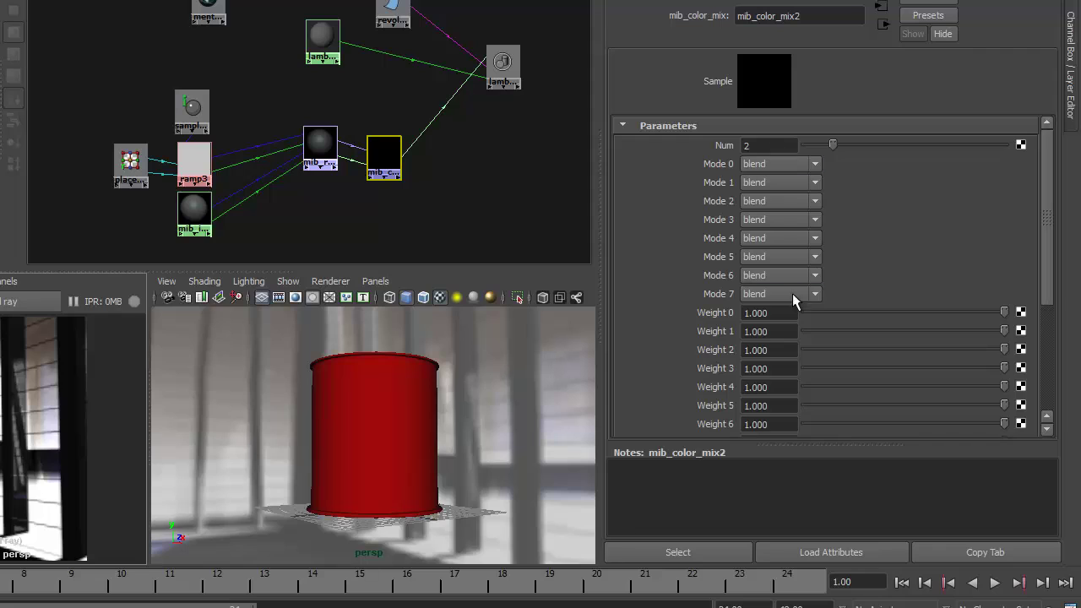
scroll(802, 293, down, 5)
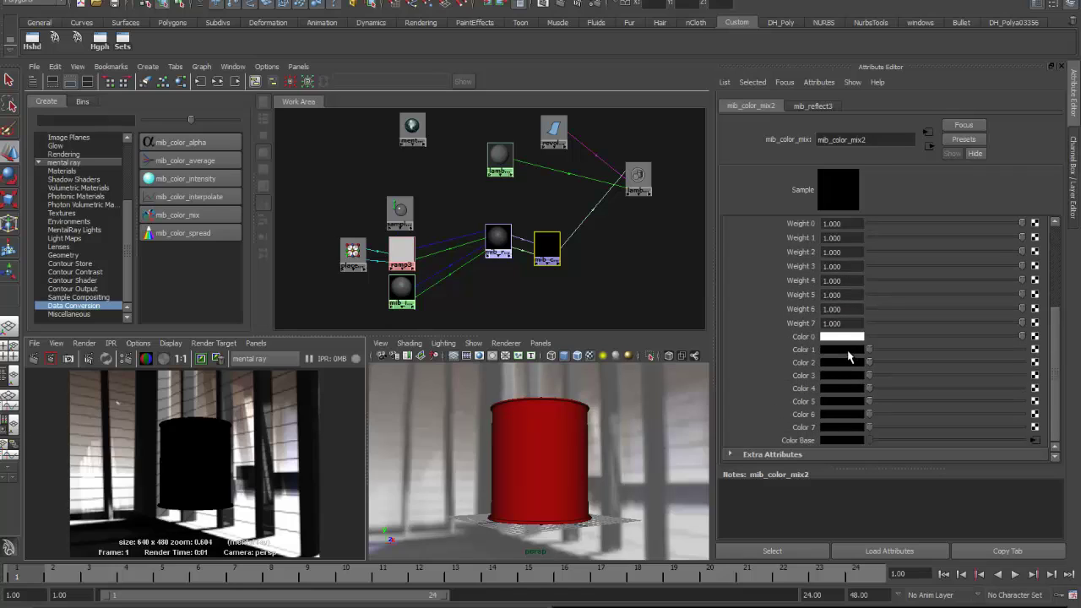
scroll(849, 357, up, 3)
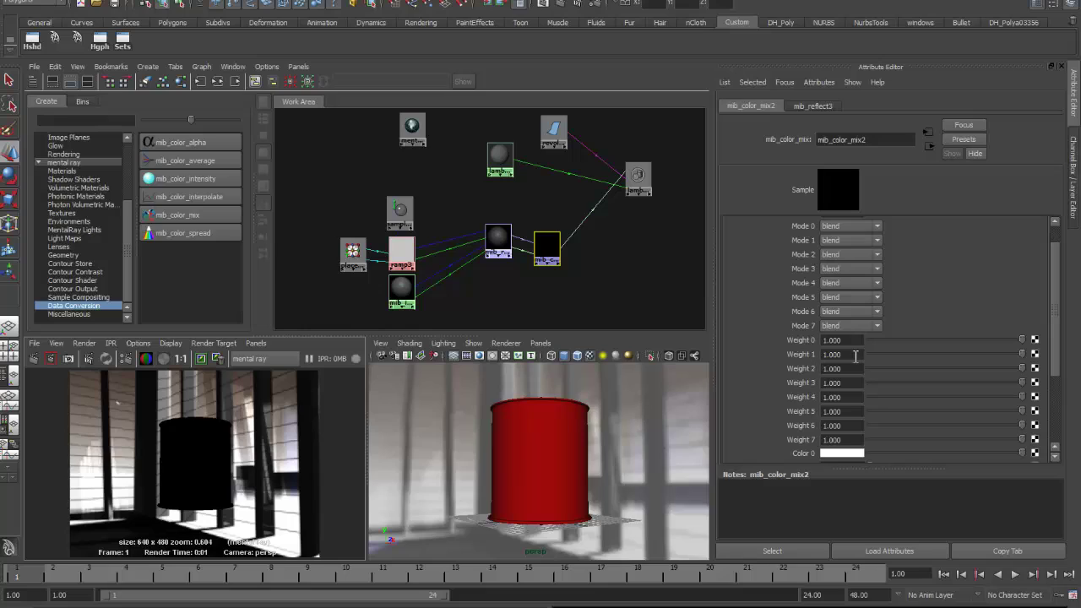
scroll(887, 266, up, 1)
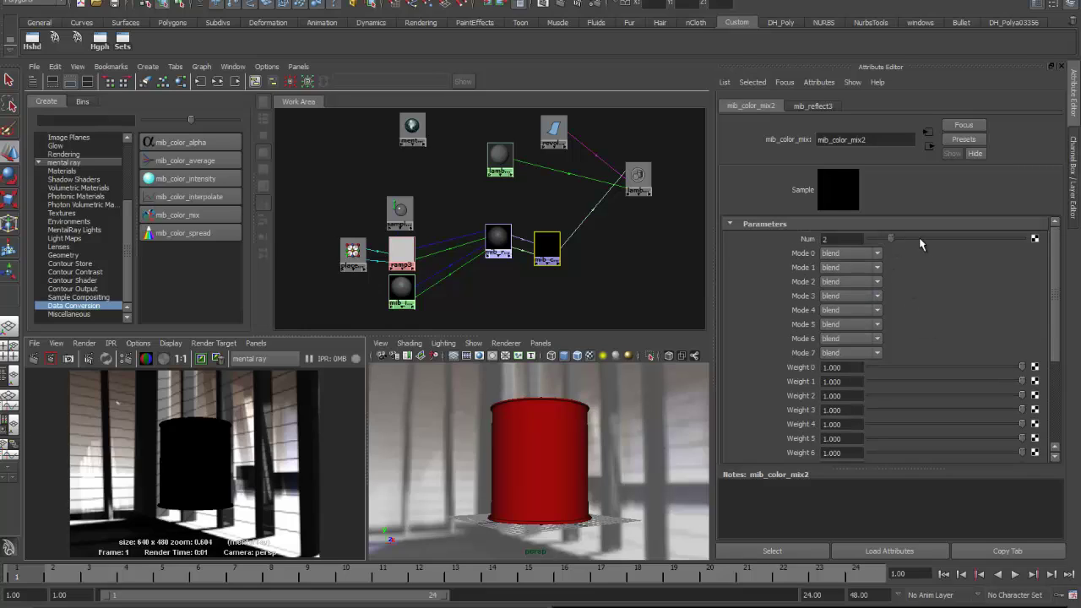
drag(884, 244, 878, 246)
scroll(921, 311, down, 4)
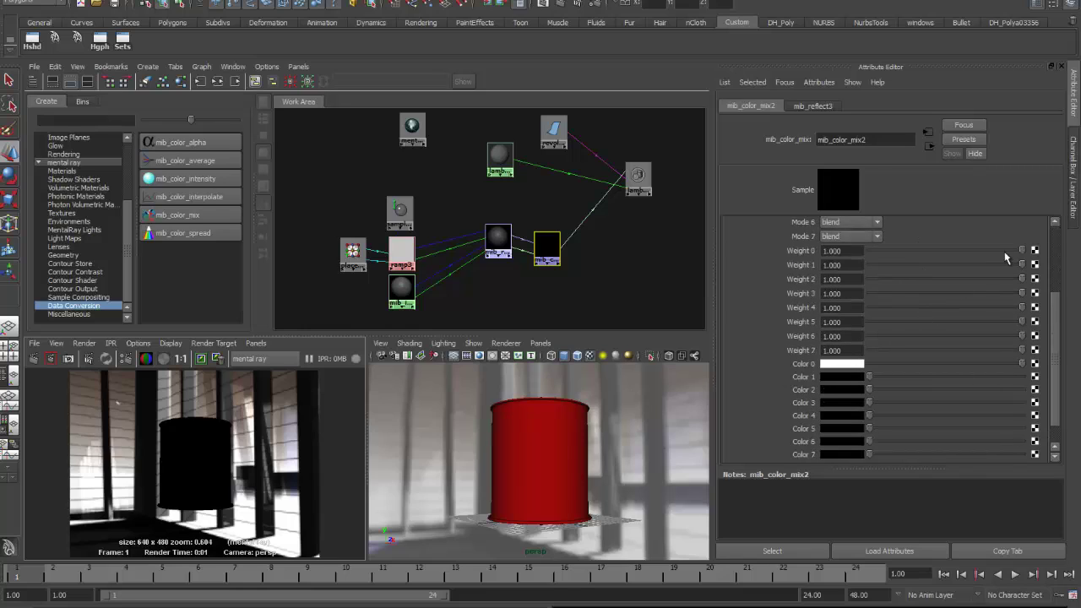
drag(1020, 252, 875, 258)
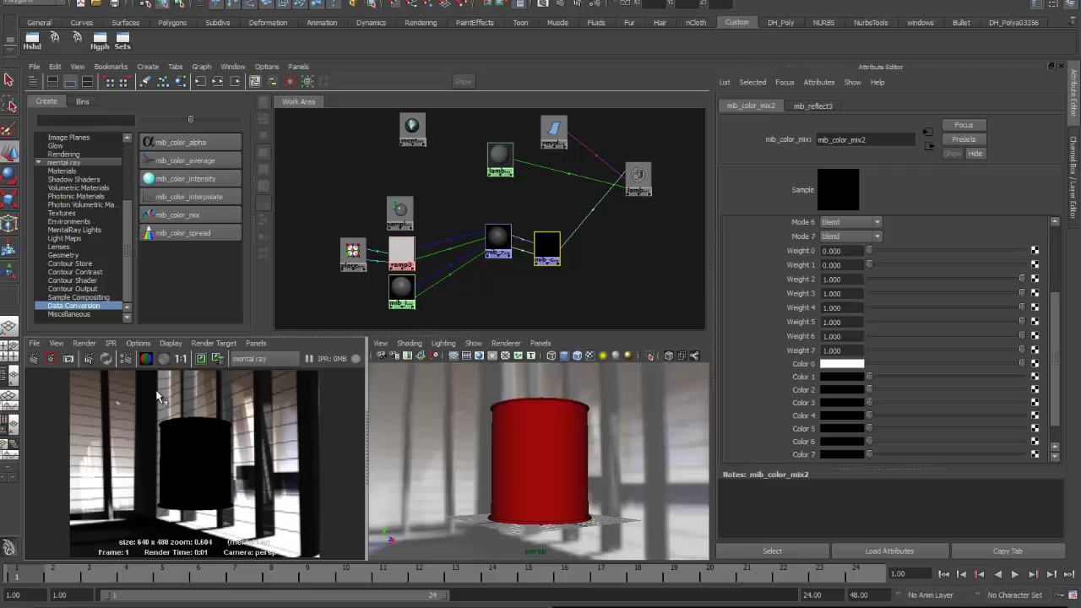
click(34, 359)
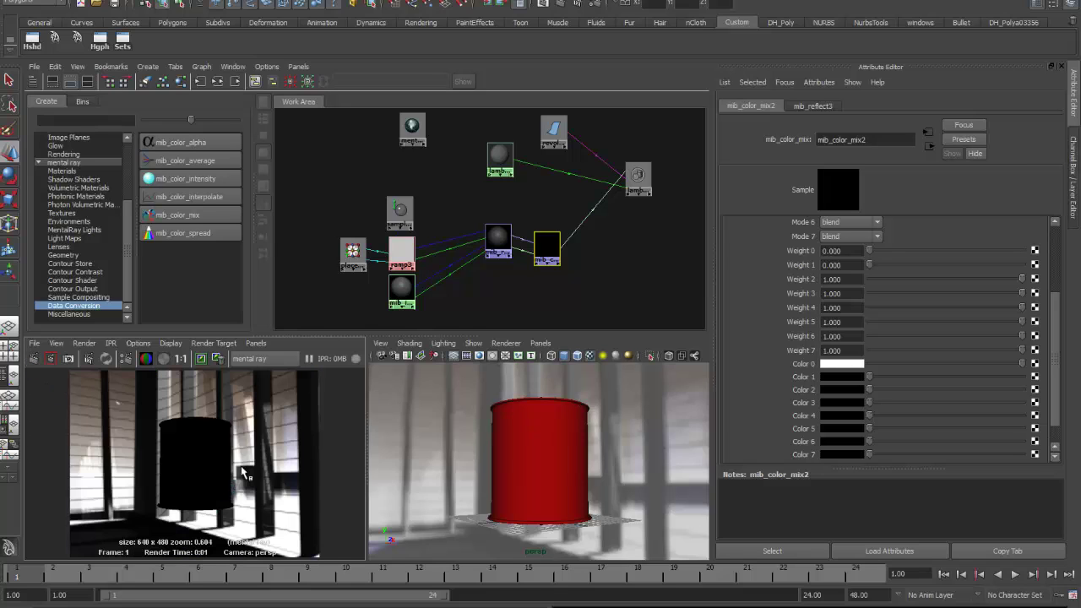
Step: Set Mode 0 of mib_color_mix to add and render the can again
scroll(932, 334, up, 3)
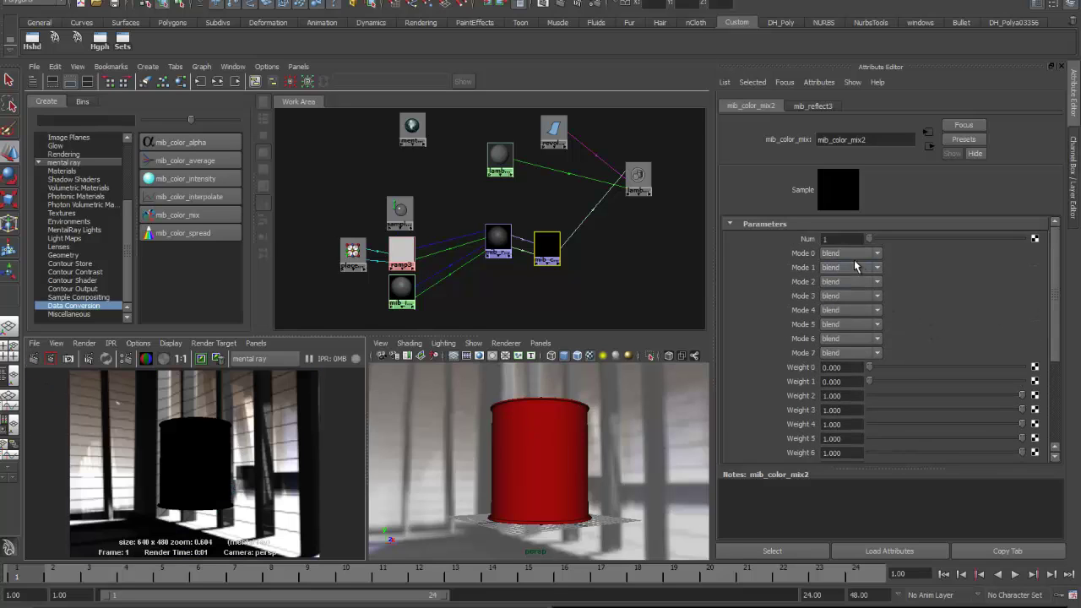
click(853, 253)
click(851, 283)
click(34, 359)
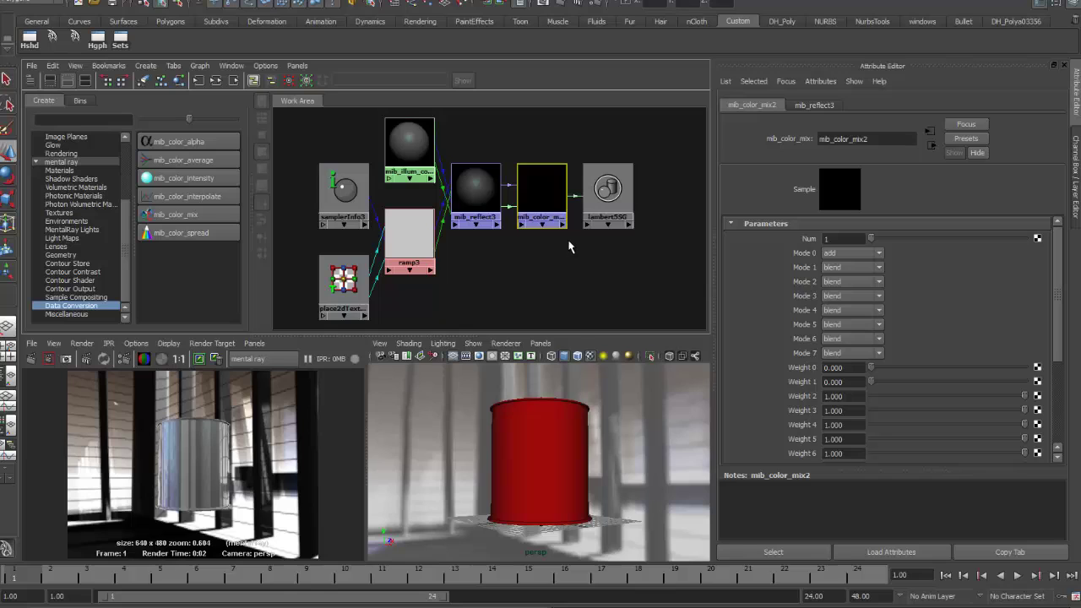
Step: Spread out the shading nodes by hand, with mib_illum_cooktorr above the sampler info and ramp, and mib_reflect and mib_color_mix following
alt+right_drag(568, 243, 473, 265)
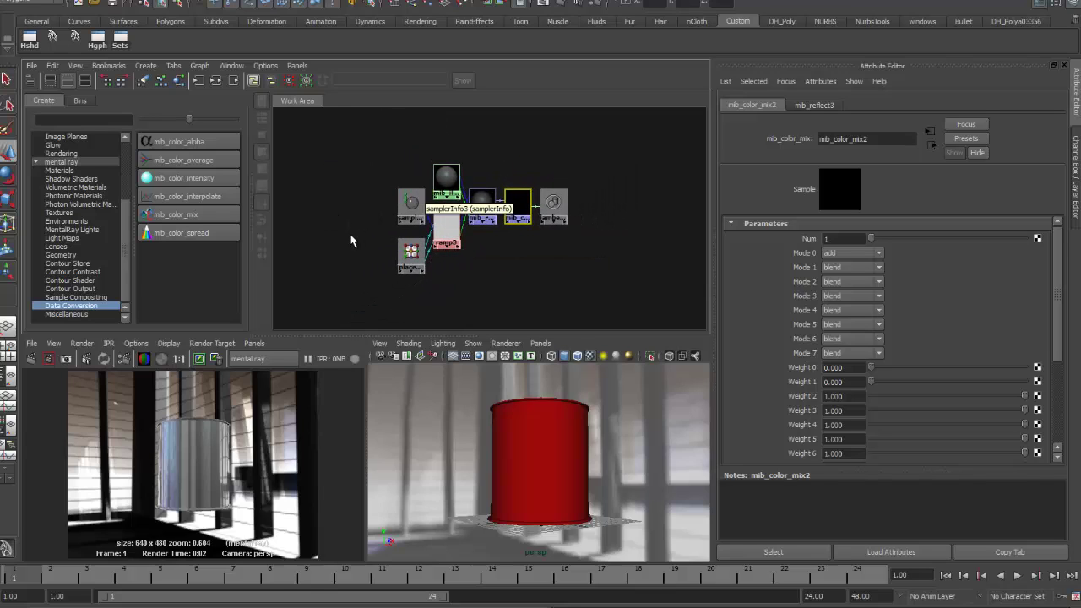
click(473, 275)
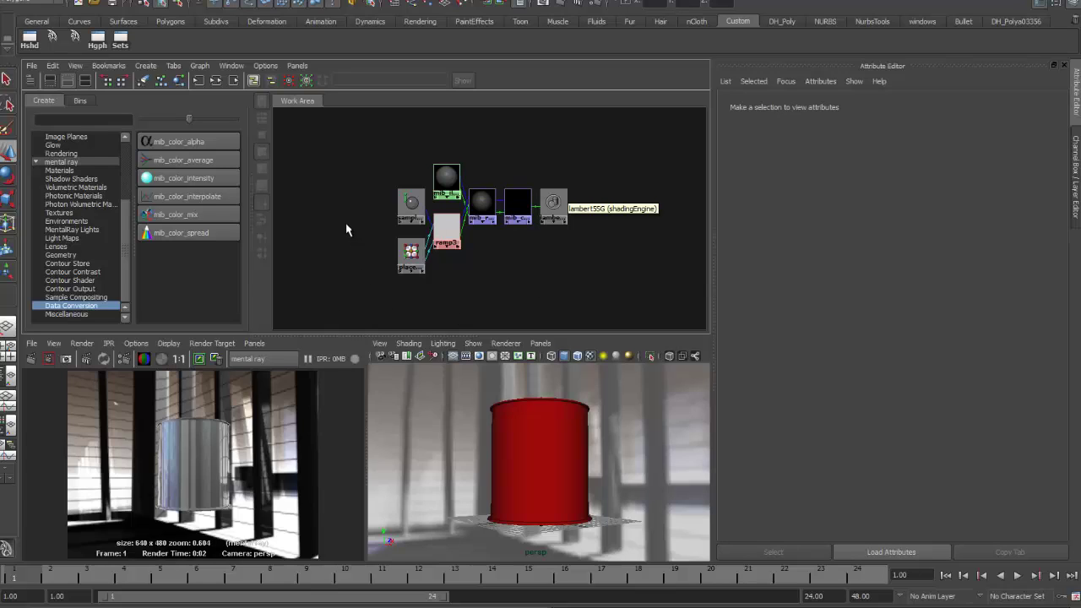
drag(363, 216, 368, 260)
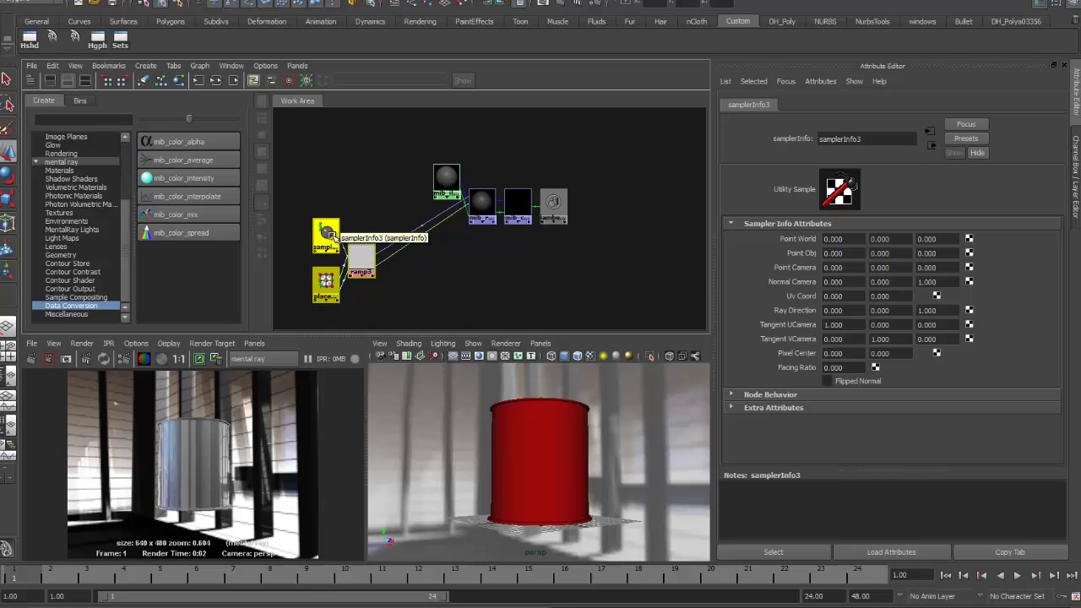
drag(452, 188, 413, 287)
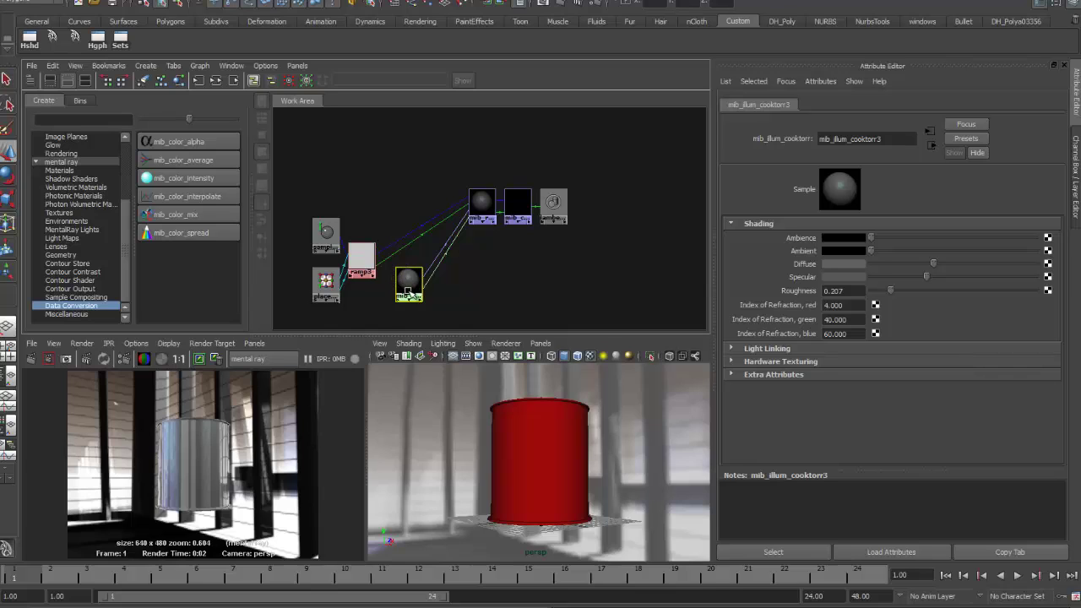
drag(407, 291, 351, 192)
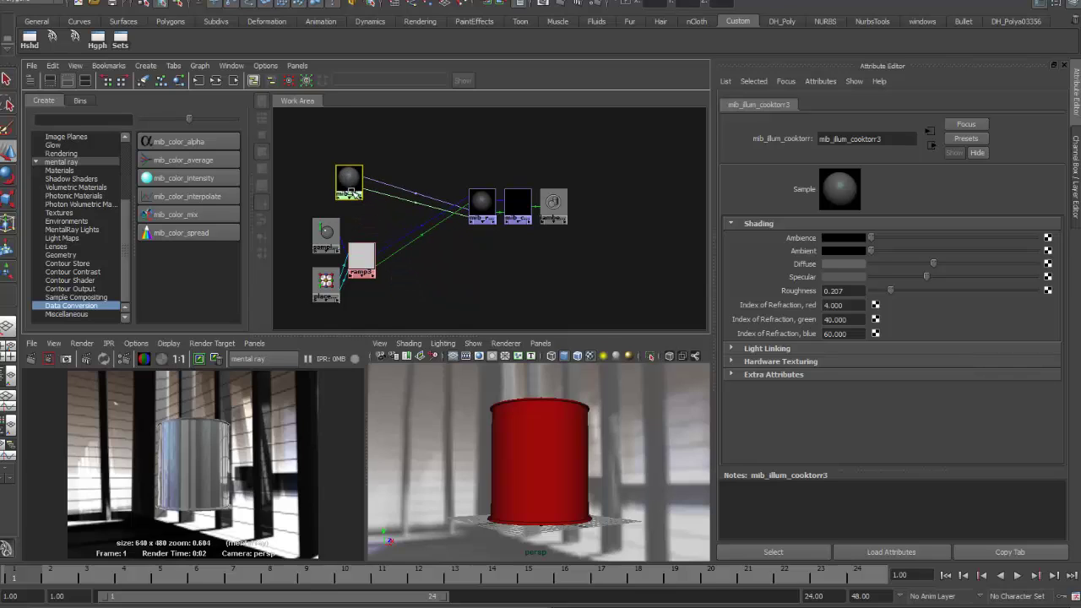
drag(477, 207, 442, 221)
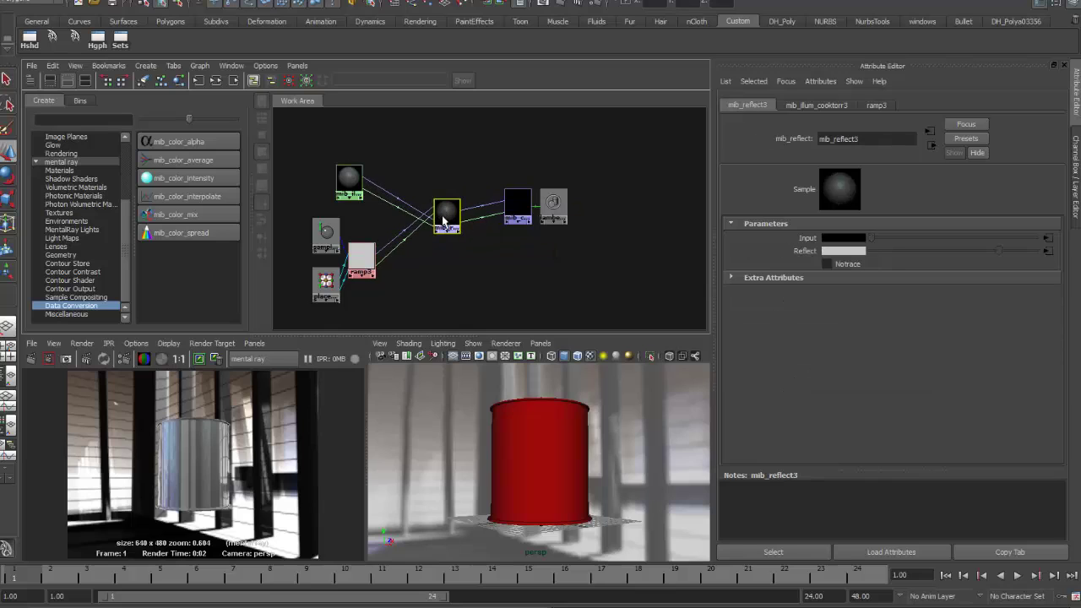
drag(515, 205, 501, 214)
click(554, 218)
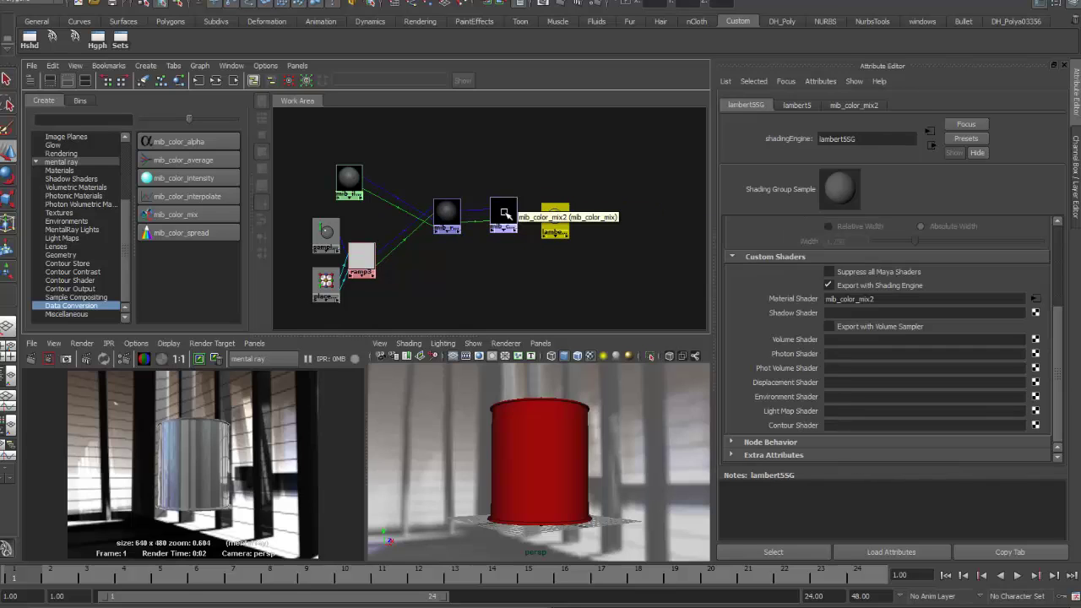
Step: Regraph the input and output connections of mib_color_mix, leaving free space around the network
click(504, 217)
click(216, 80)
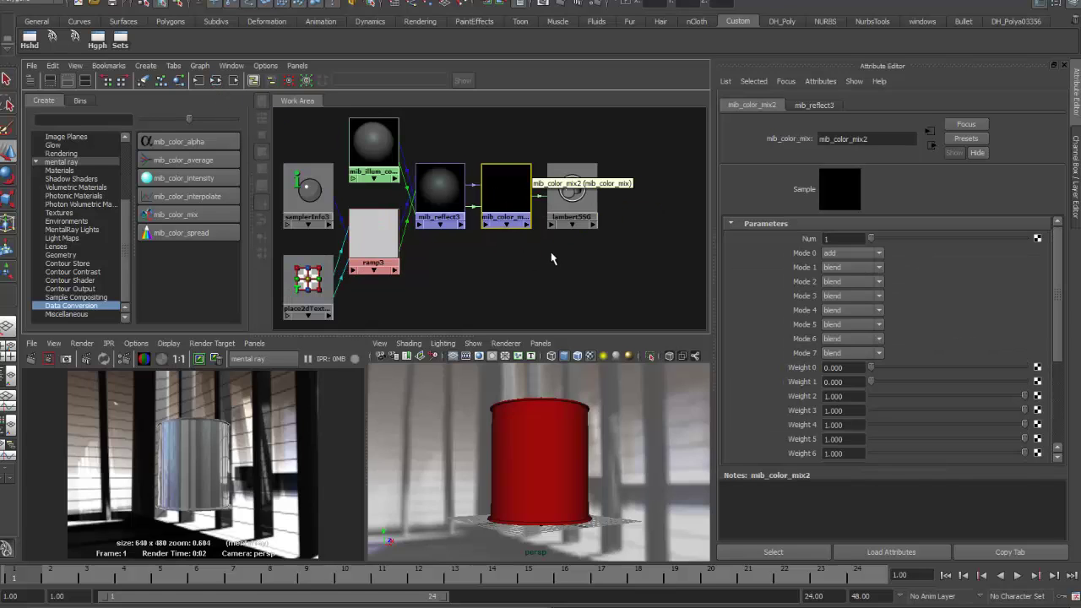
alt+right_drag(504, 273, 334, 277)
alt+middle_drag(515, 262, 495, 284)
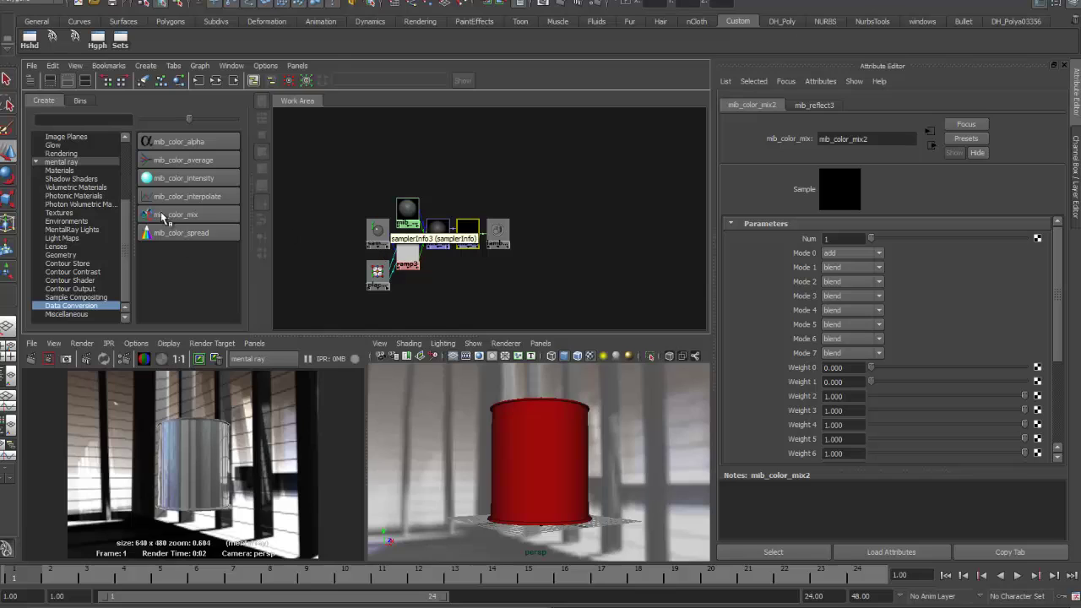
Step: Create a mib_illum_phong material and place its node above mib_illum_cooktorr in the network
click(73, 171)
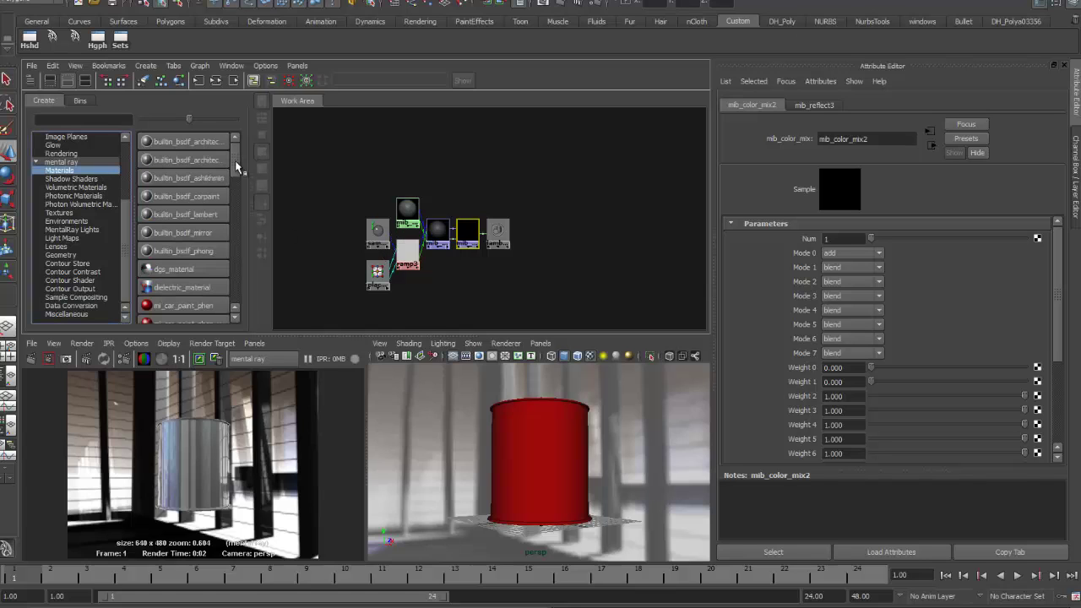
drag(234, 161, 232, 225)
click(155, 291)
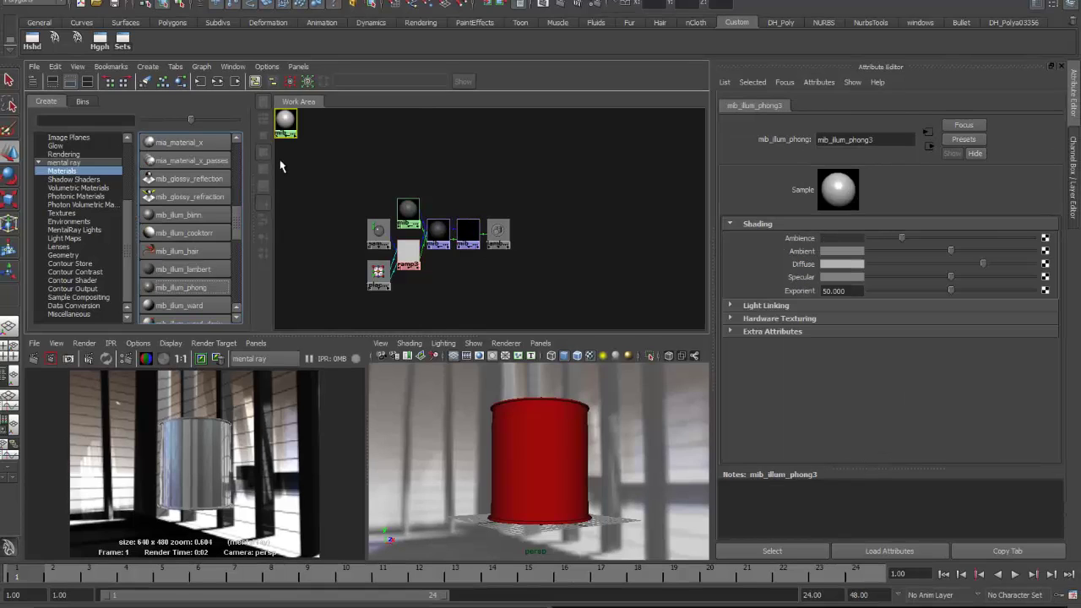
drag(285, 125, 409, 161)
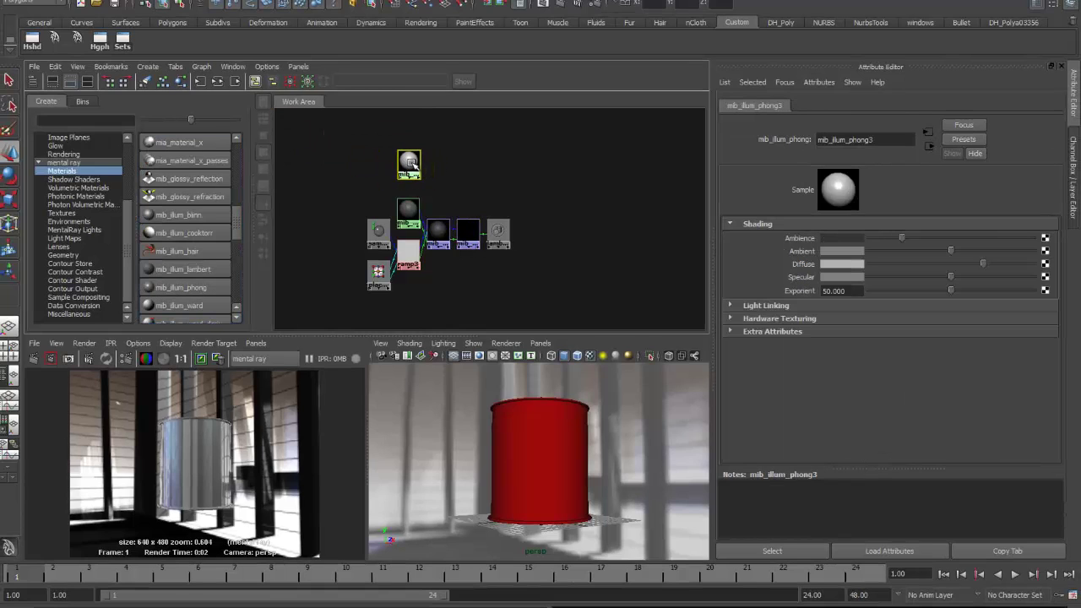
Step: Connect the new mib_illum_phong shader to Color 0 of mib_color_mix
click(471, 230)
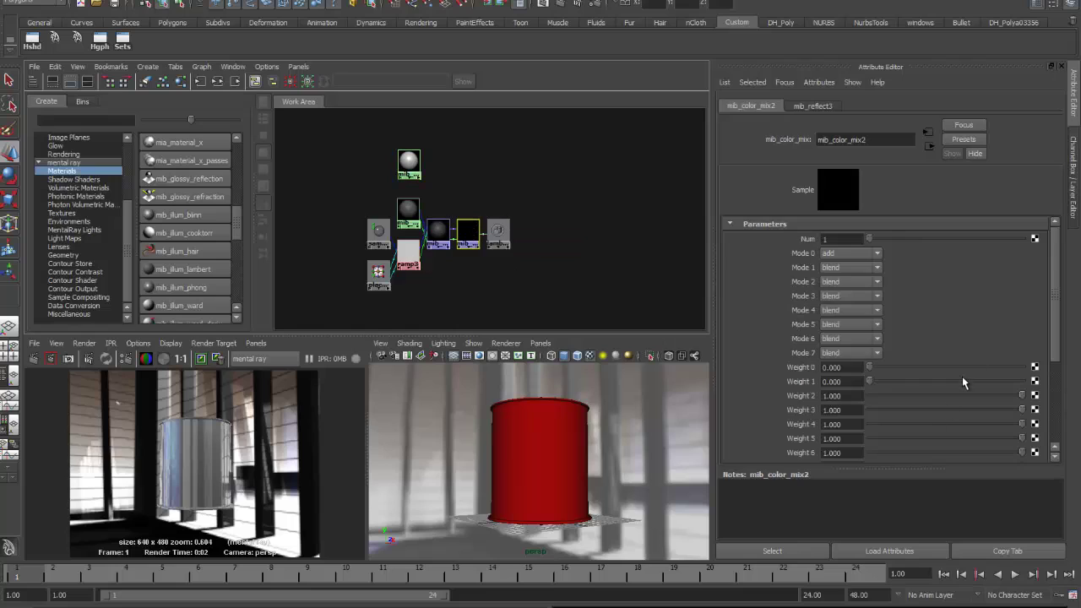
scroll(962, 376, down, 4)
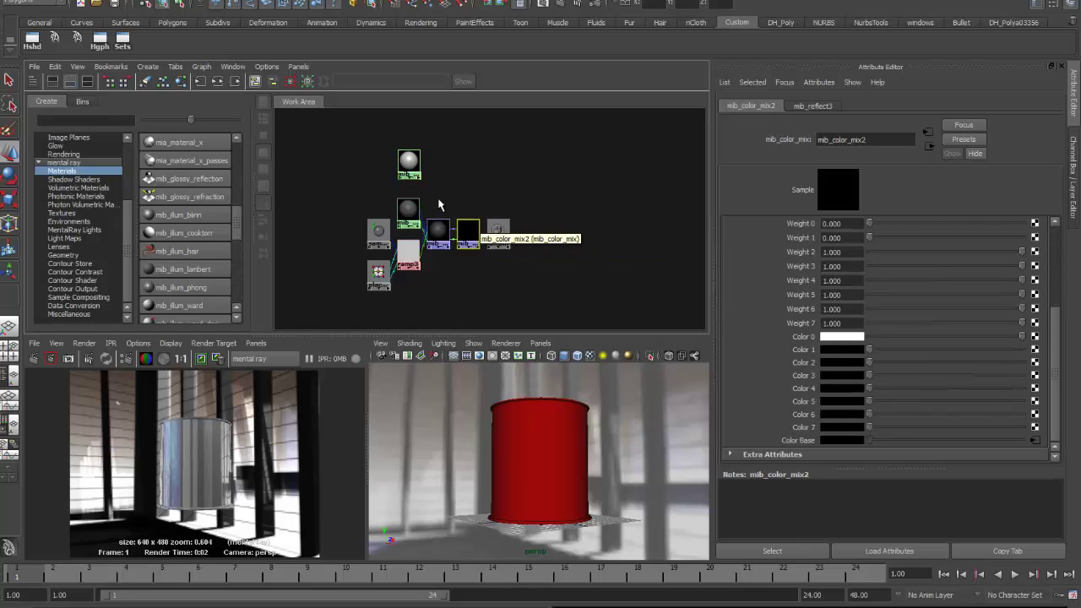
middle_drag(410, 163, 812, 342)
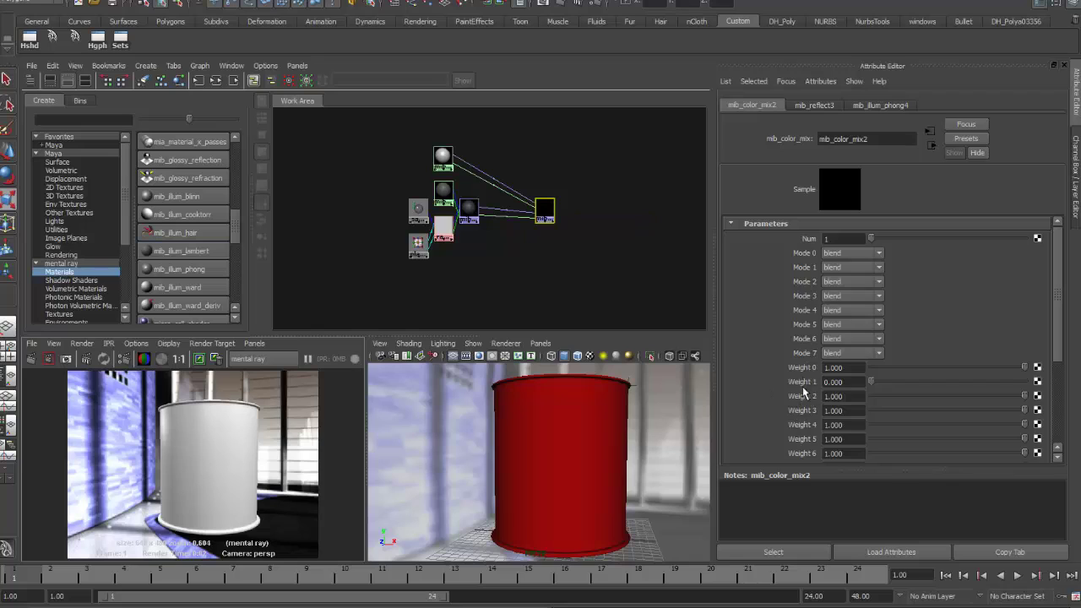
Step: Check the modes, weights and color connections of mib_color_mix, and render the can
scroll(802, 386, down, 5)
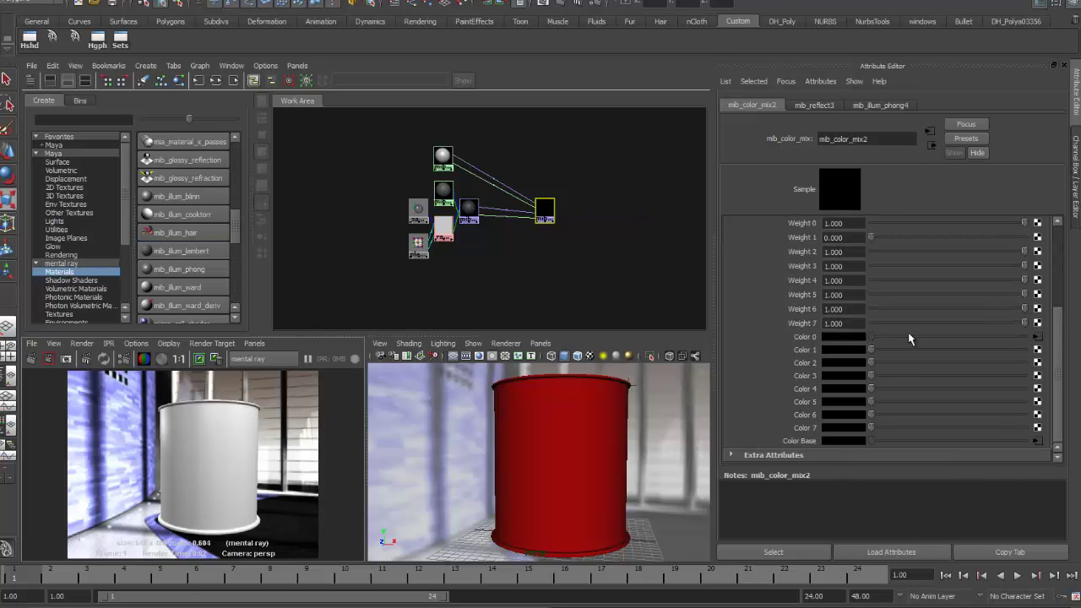
scroll(737, 378, up, 5)
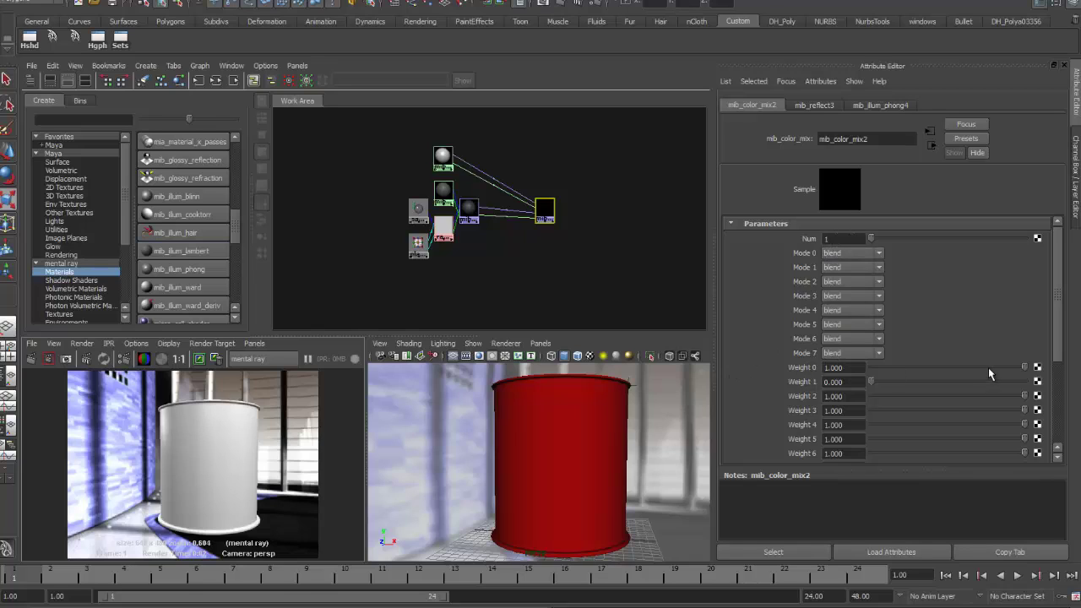
click(32, 358)
Step: Create a 2D file texture as a projection
click(68, 187)
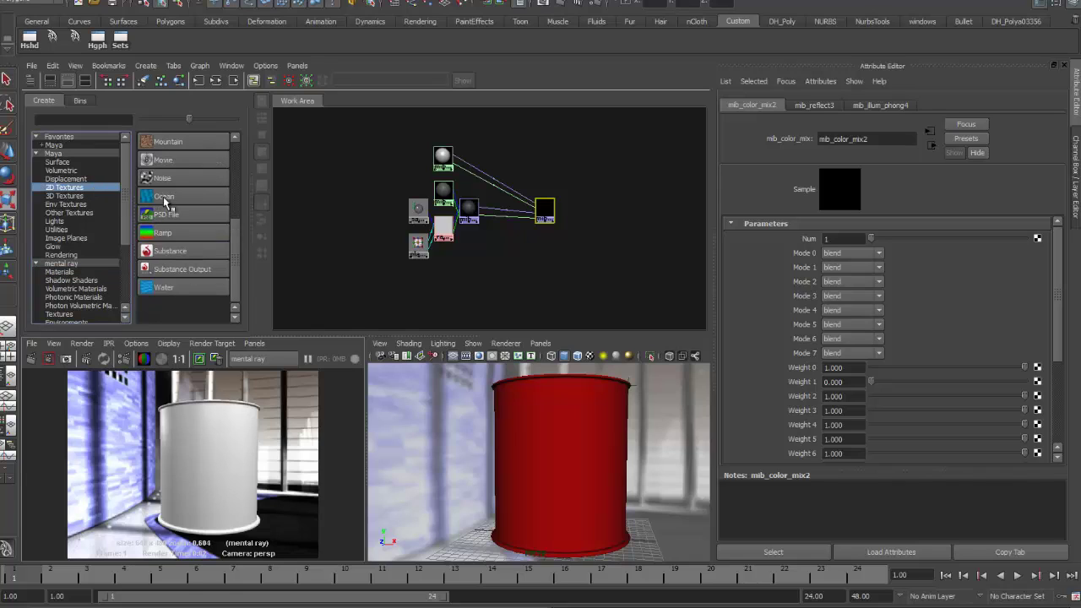
scroll(190, 218, up, 3)
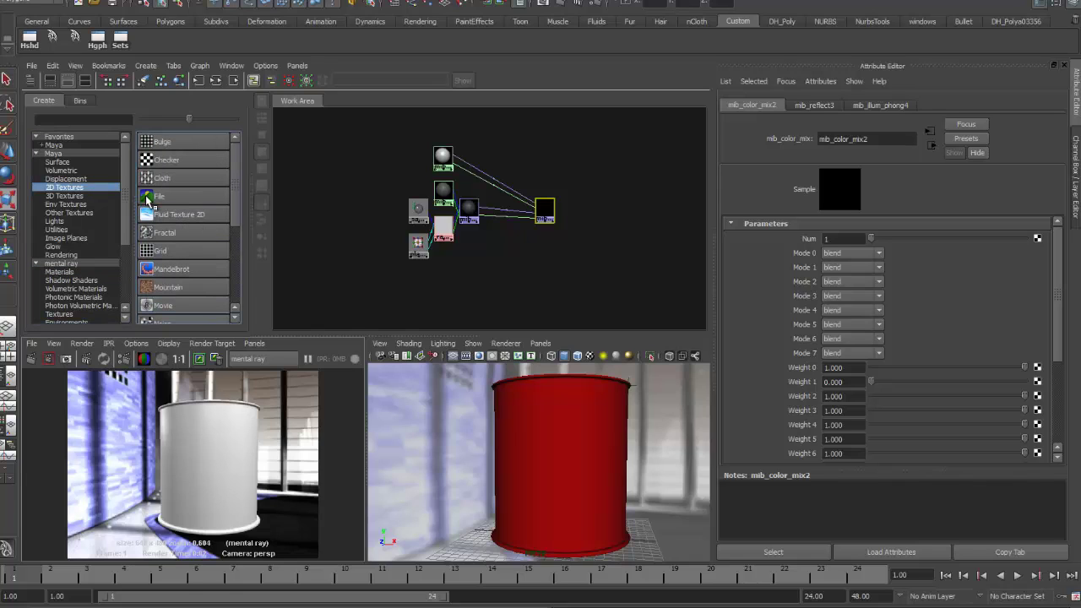
right_click(148, 200)
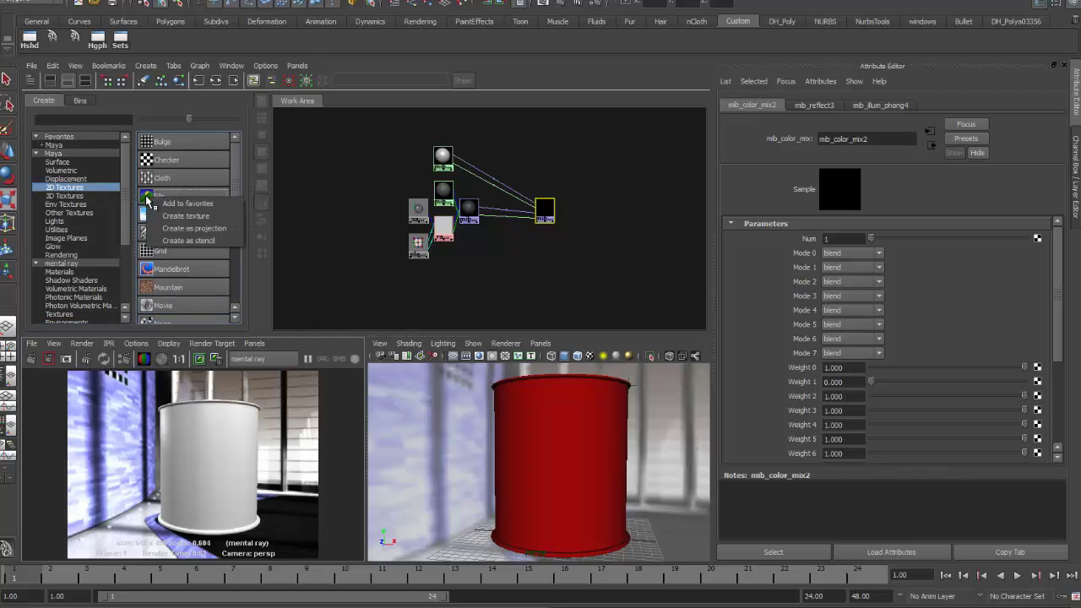
click(180, 229)
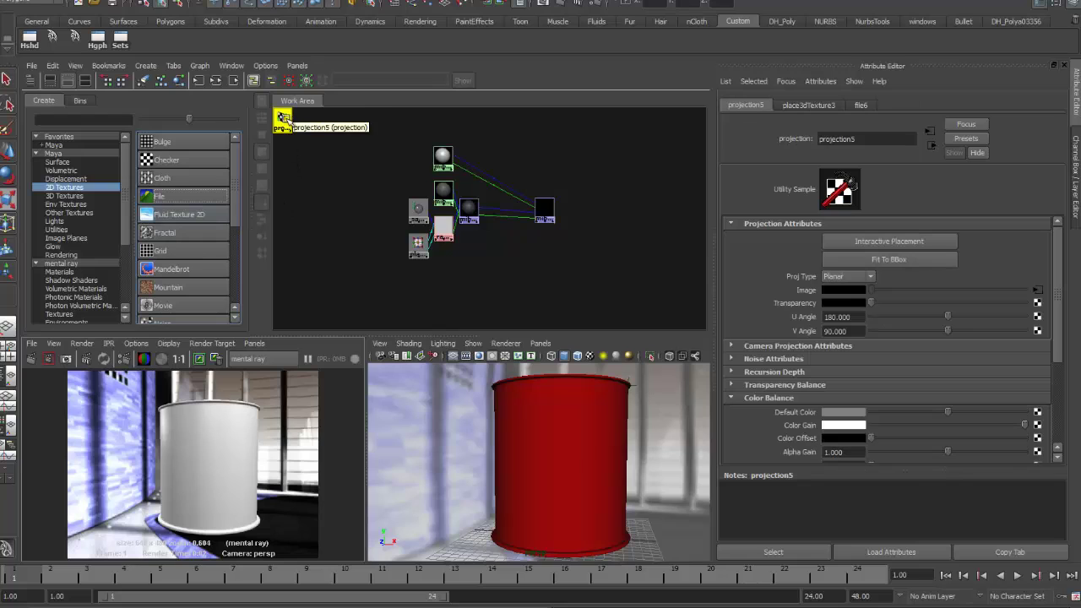
Step: Arrange the new projection node with its file and placement nodes in free space before the shader network
drag(287, 118, 303, 193)
key(a)
drag(306, 142, 349, 158)
drag(305, 190, 350, 182)
scroll(352, 229, up, 3)
alt+middle_drag(492, 266, 622, 309)
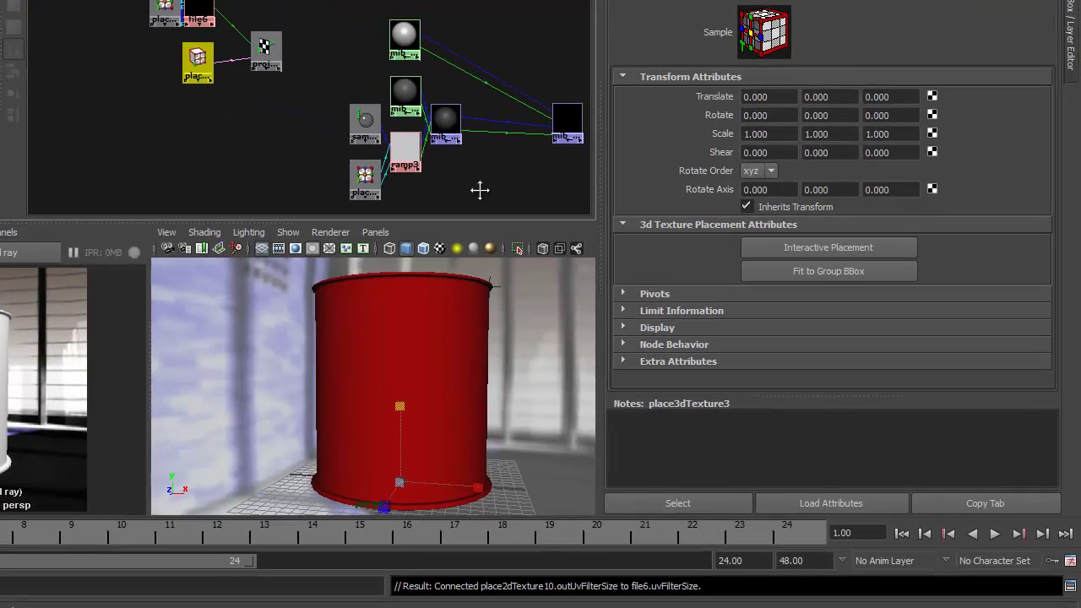
Step: Set the projection node's projection type to Cylindrical
click(269, 65)
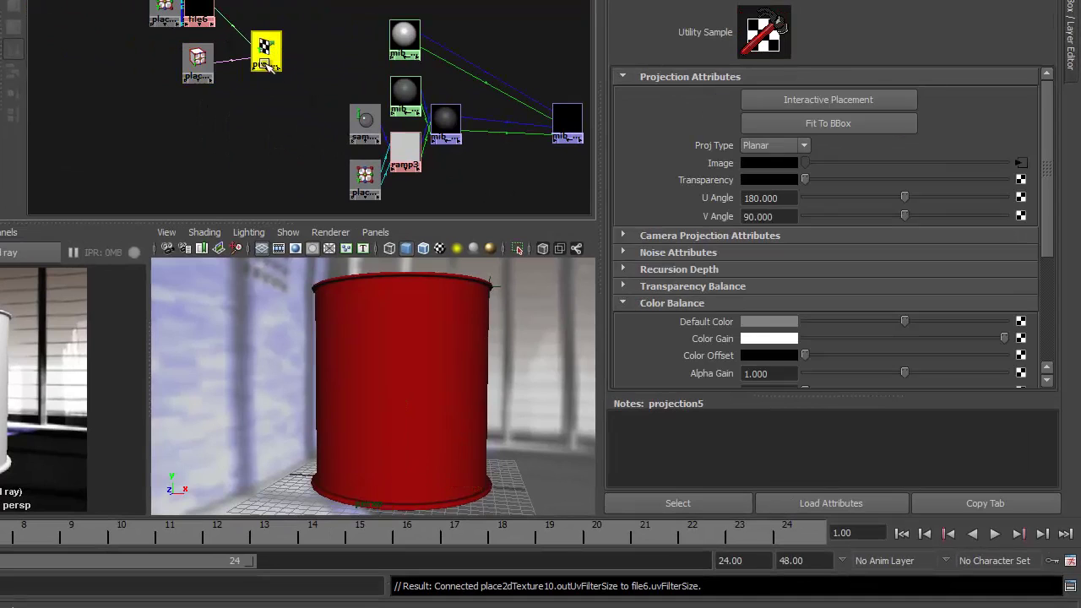
click(806, 147)
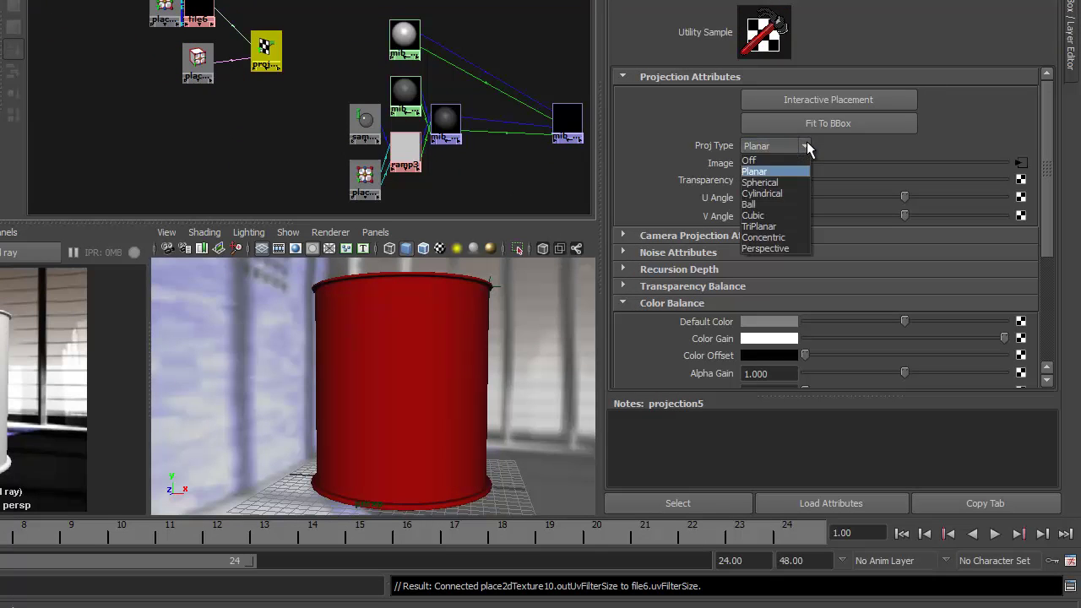
click(792, 194)
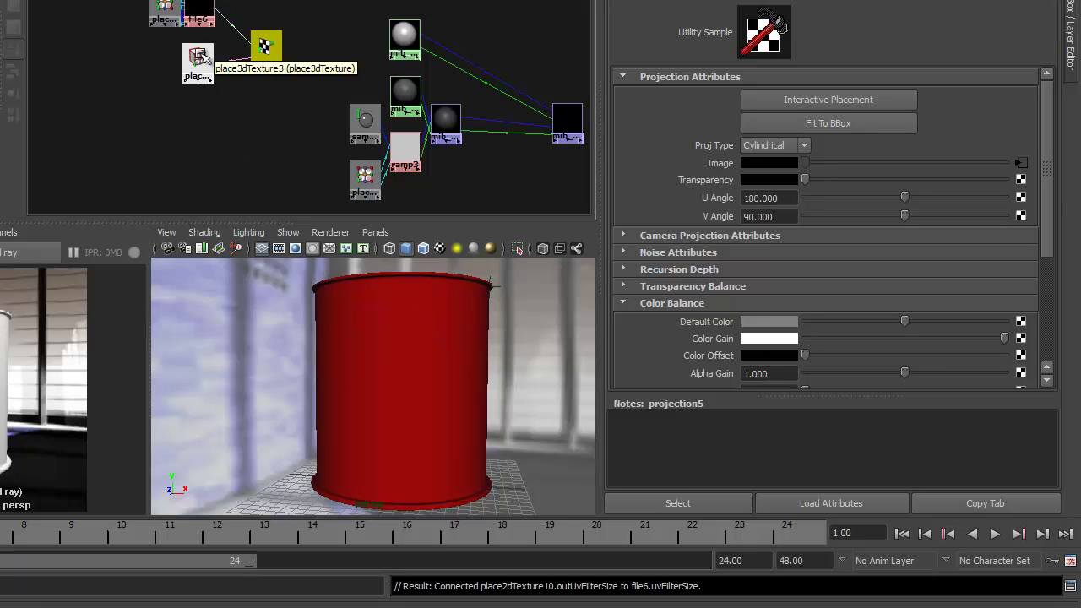
Step: Fit the 3D placement to the can's side with scale 8.850, 7.395, 8.850 and Translate Y 9.498
click(198, 59)
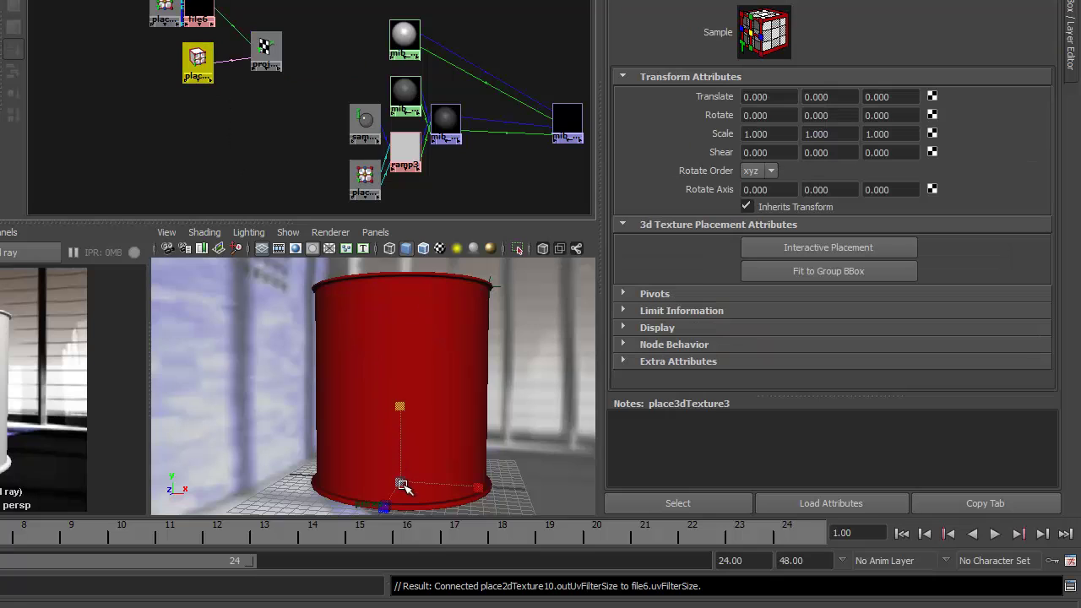
key(r)
drag(405, 484, 799, 509)
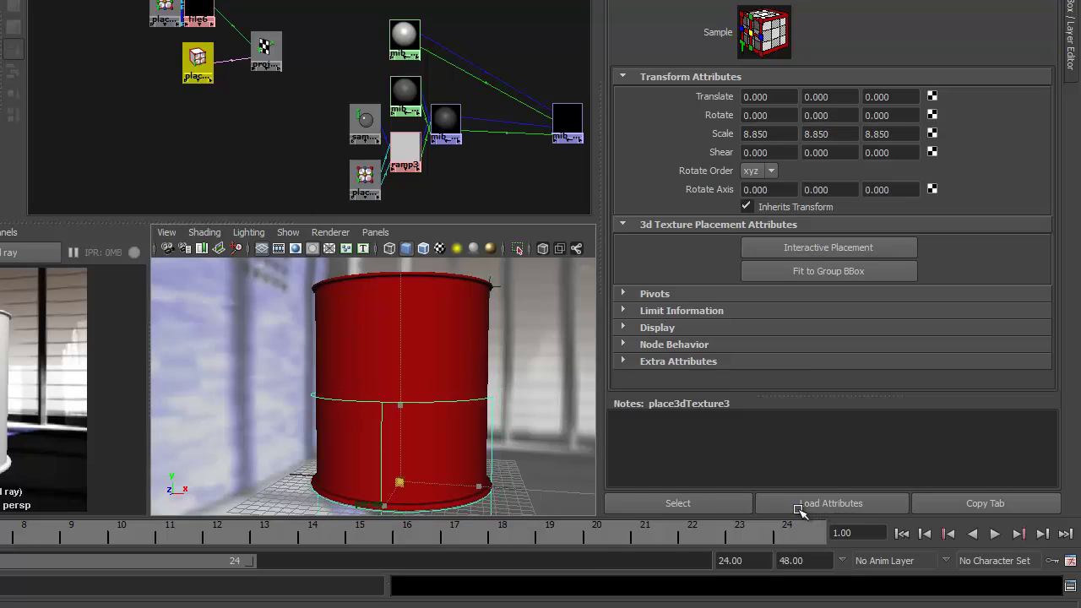
key(w)
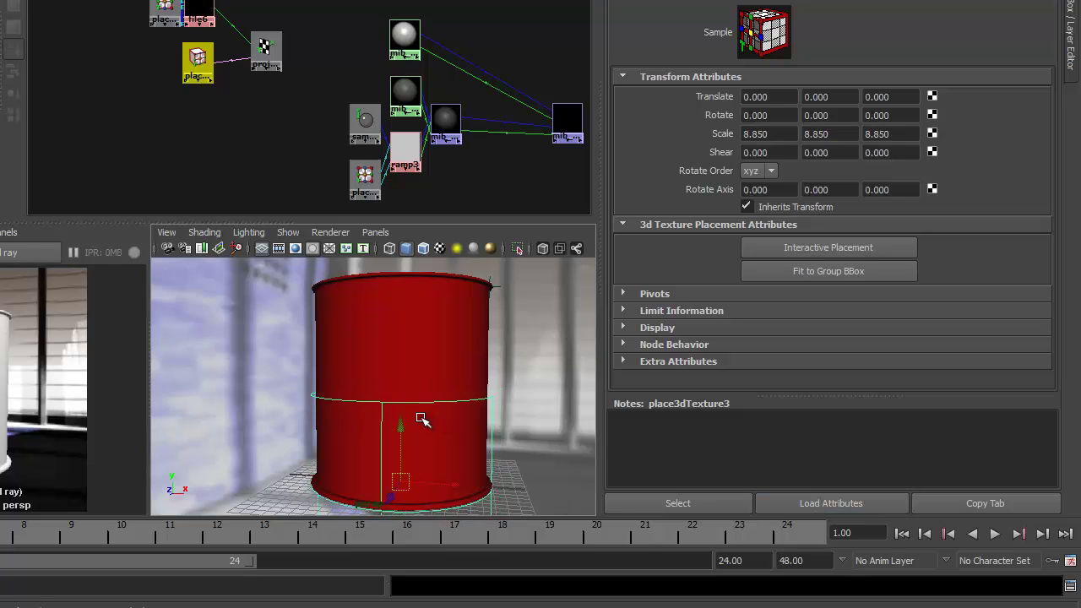
drag(398, 434, 401, 325)
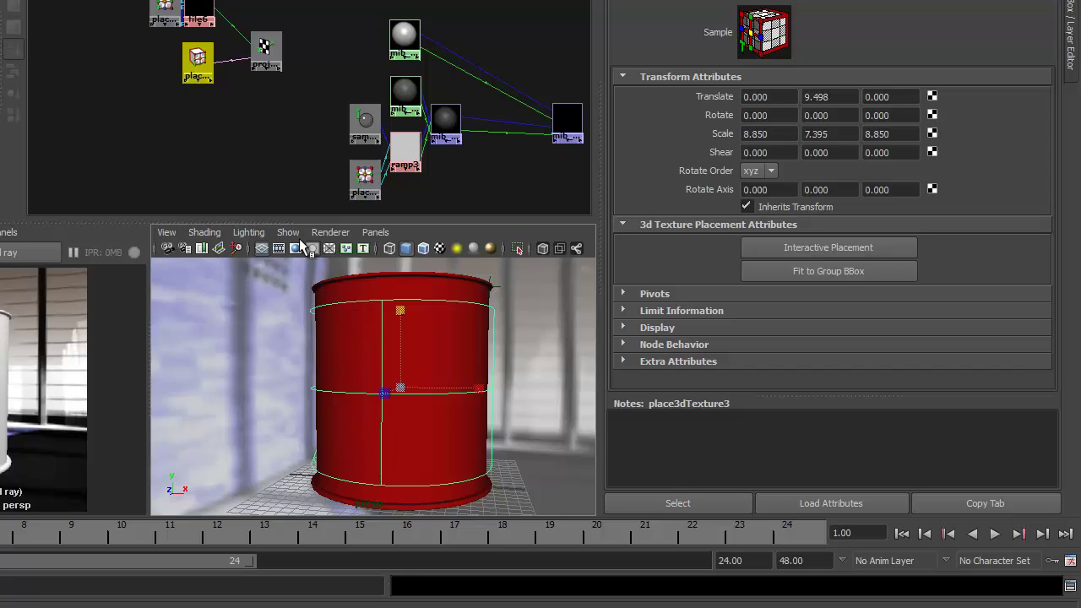
Step: Load canLabel.png from the sourceimages folder into the projection's file texture
click(199, 13)
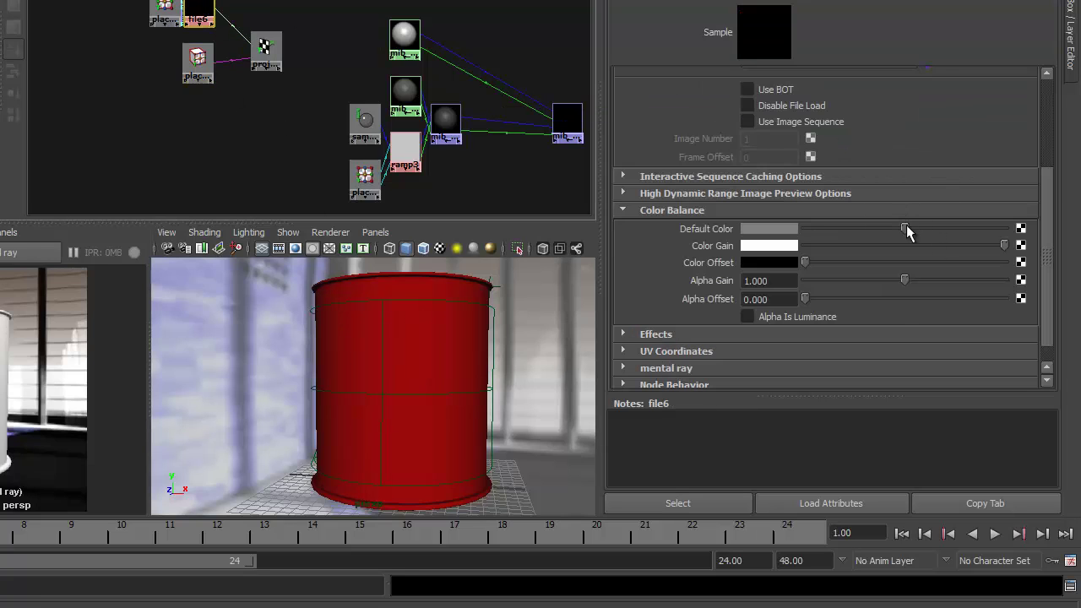
scroll(932, 281, up, 3)
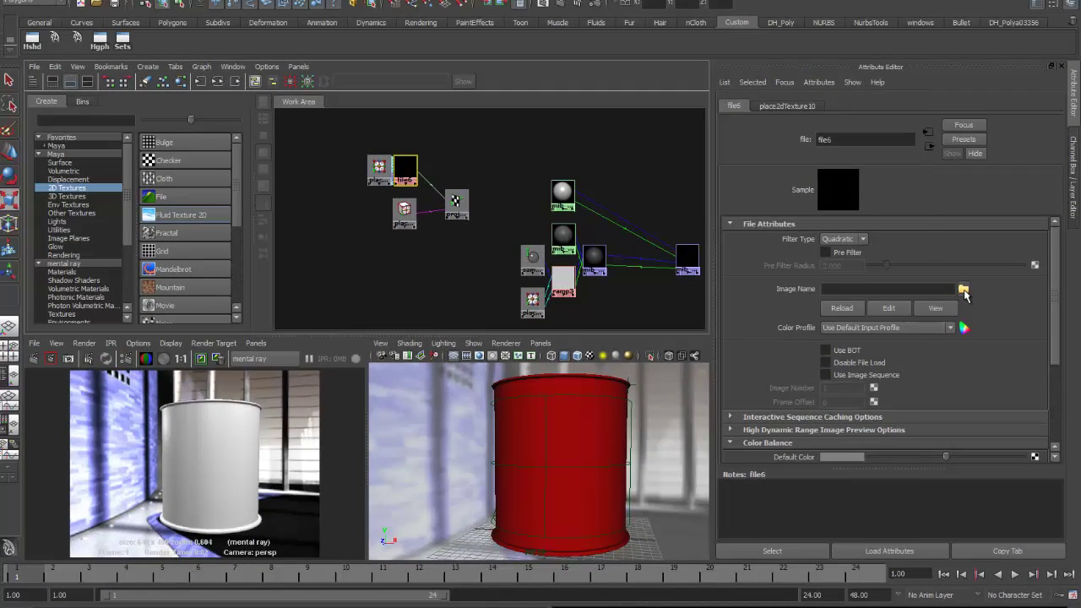
click(964, 291)
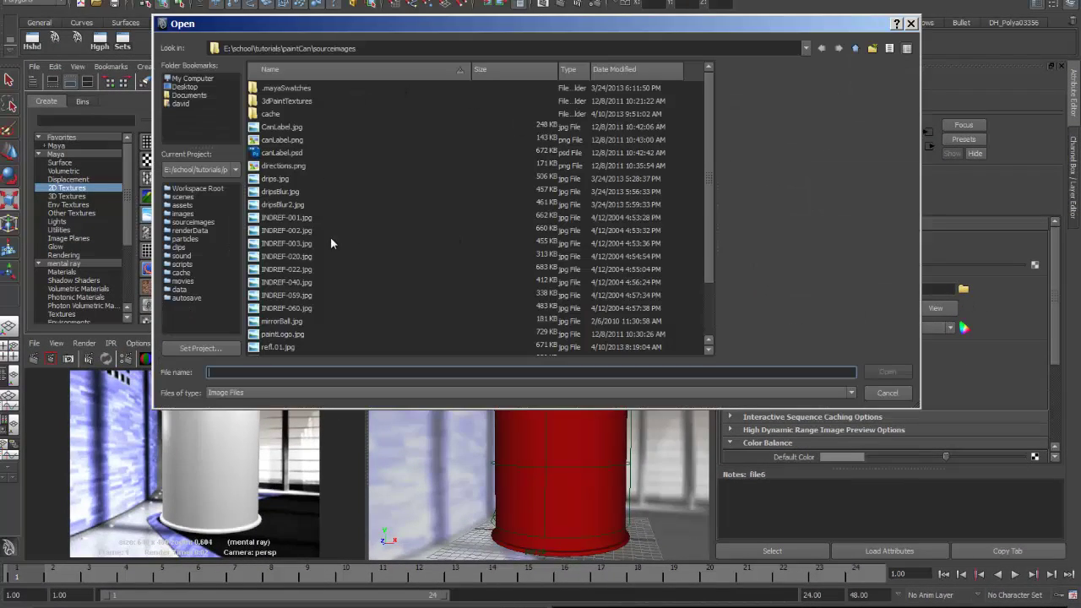
click(279, 141)
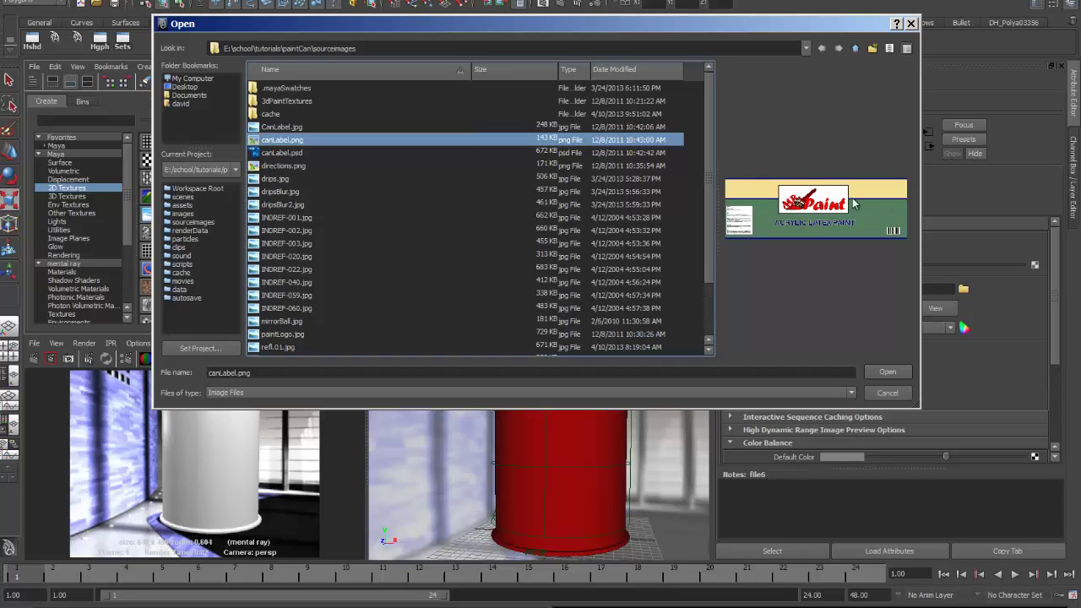
click(887, 373)
click(887, 373)
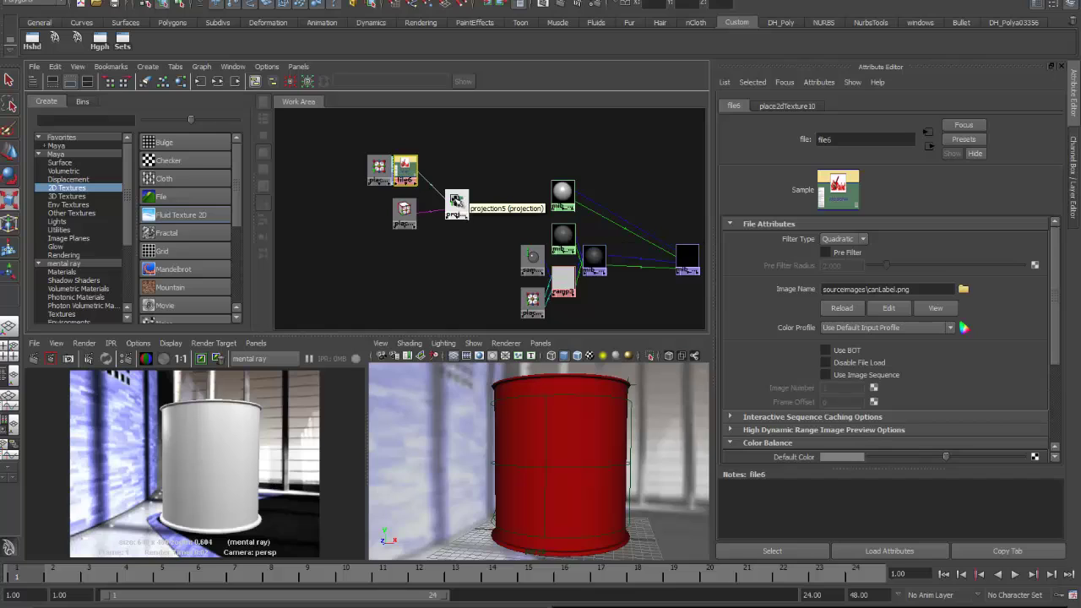
Step: Widen the cylindrical projection's U Angle to about 300.5 and check how far it wraps around the back of the can
click(456, 202)
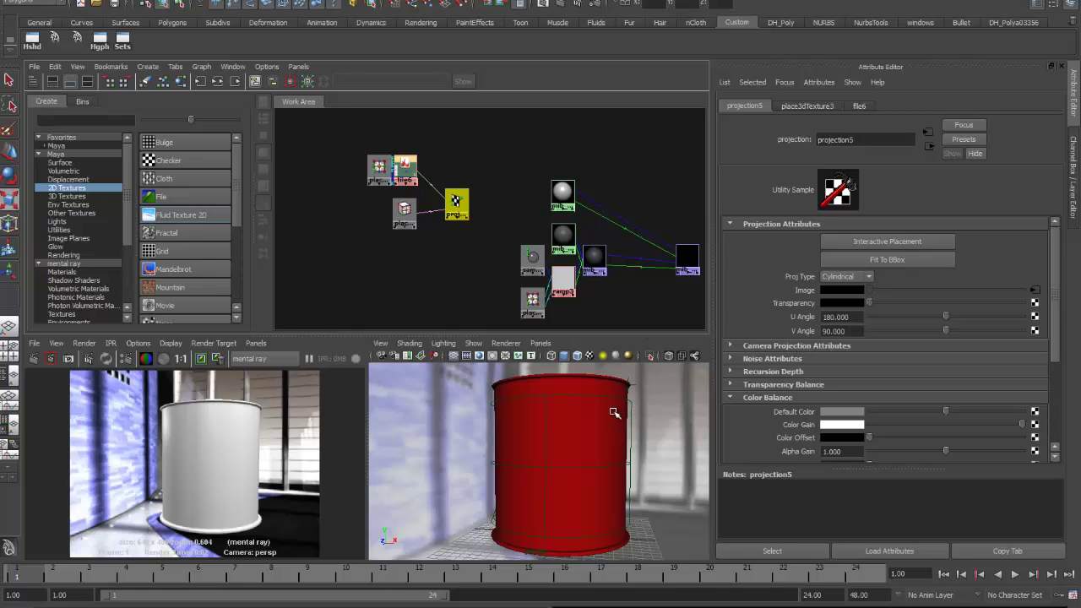
alt+drag(599, 449, 449, 482)
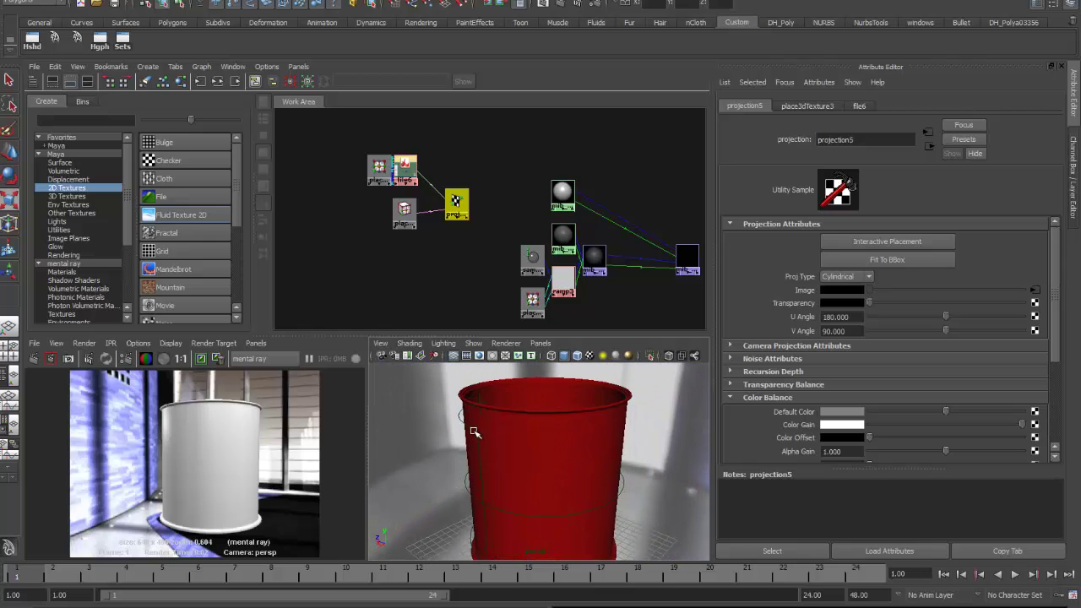
click(473, 432)
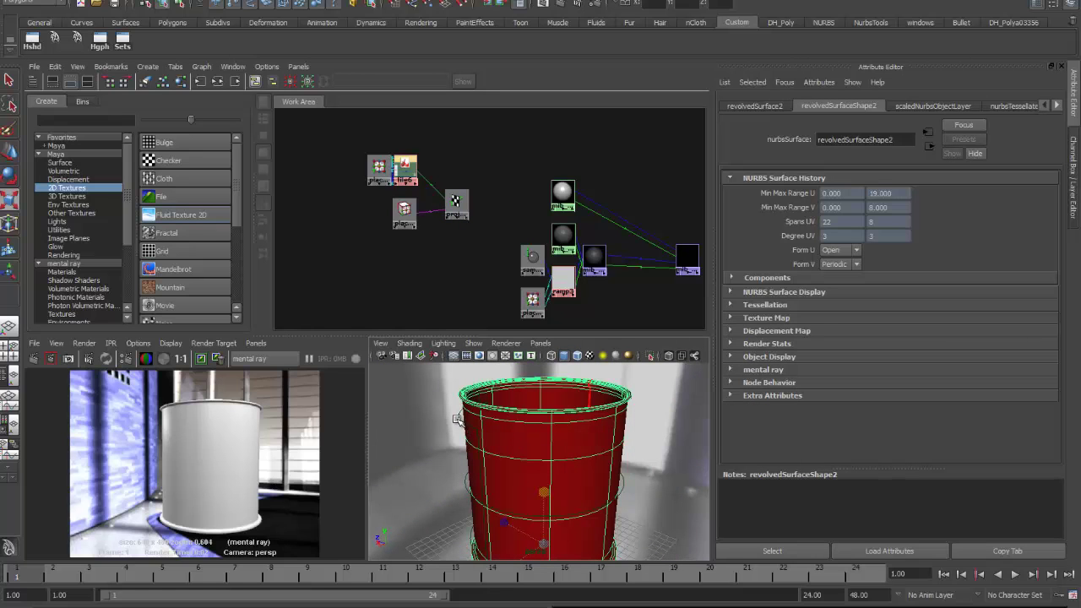
click(456, 418)
alt+drag(502, 456, 438, 441)
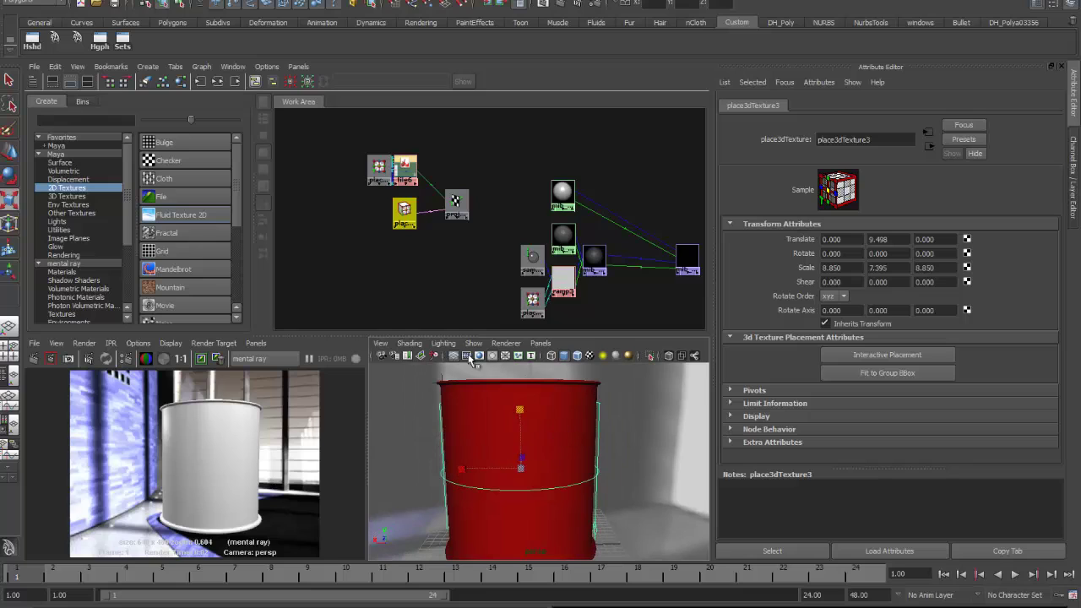
click(456, 201)
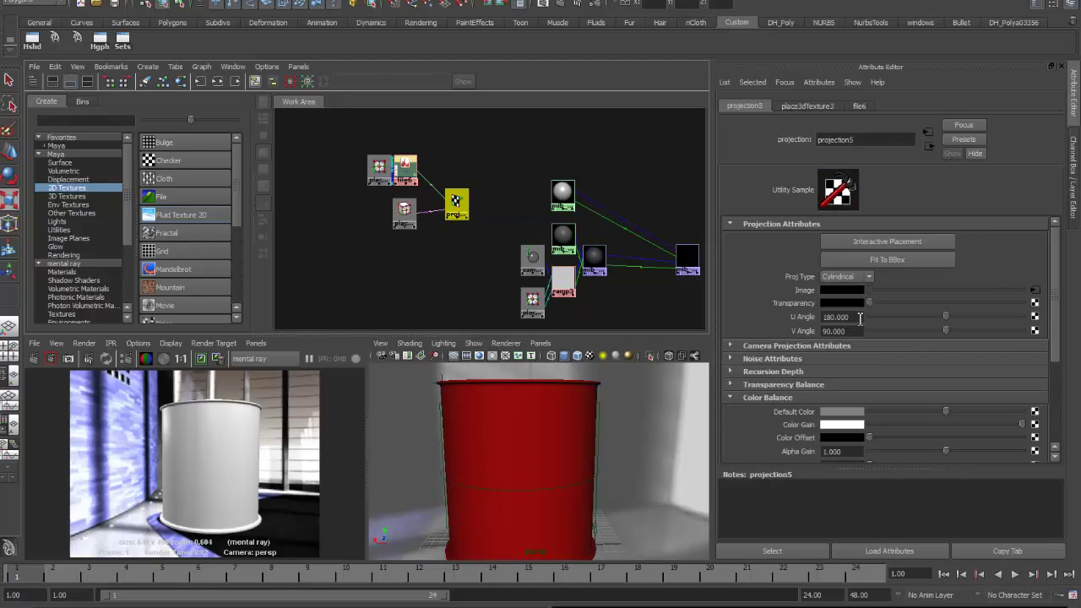
drag(946, 319, 996, 323)
click(602, 409)
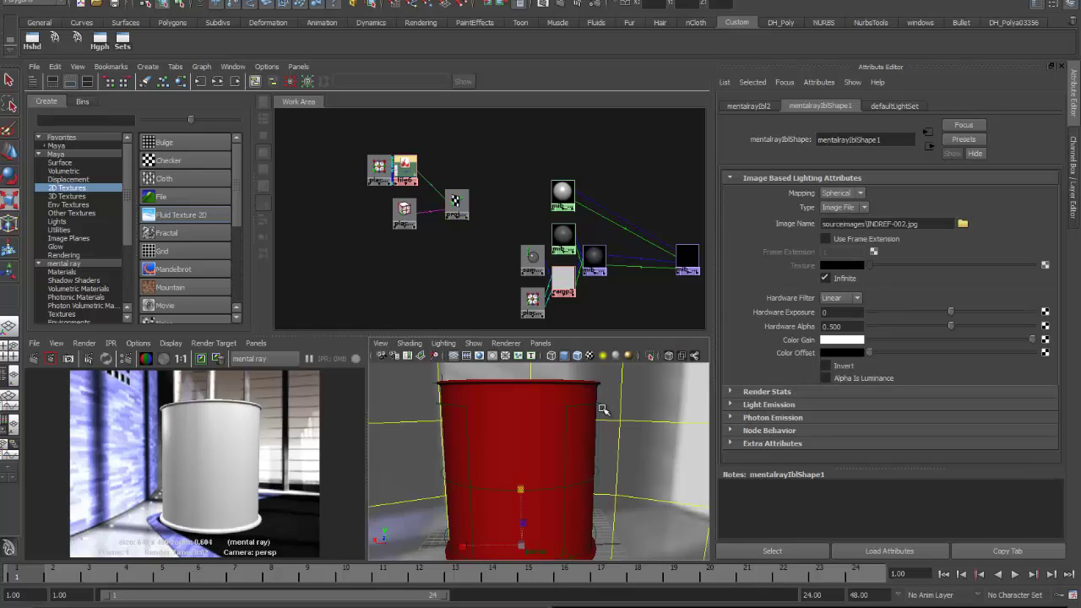
click(600, 407)
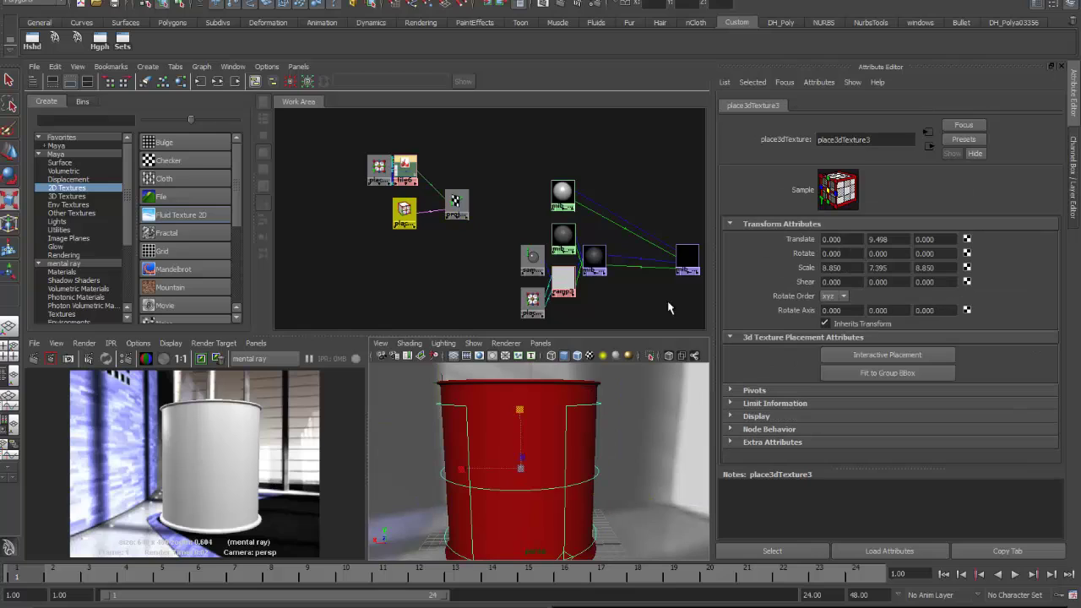
Step: Set the projection's U Angle to 340 and check the placement cylinder's coverage around the can
click(456, 201)
double_click(860, 317)
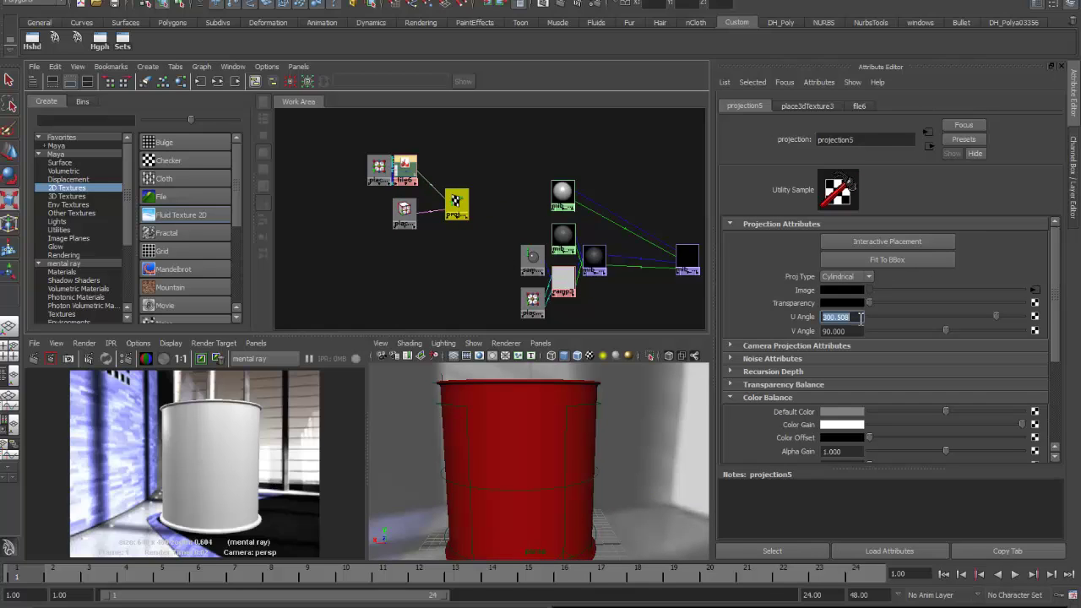
text(340)
key(Return)
click(436, 405)
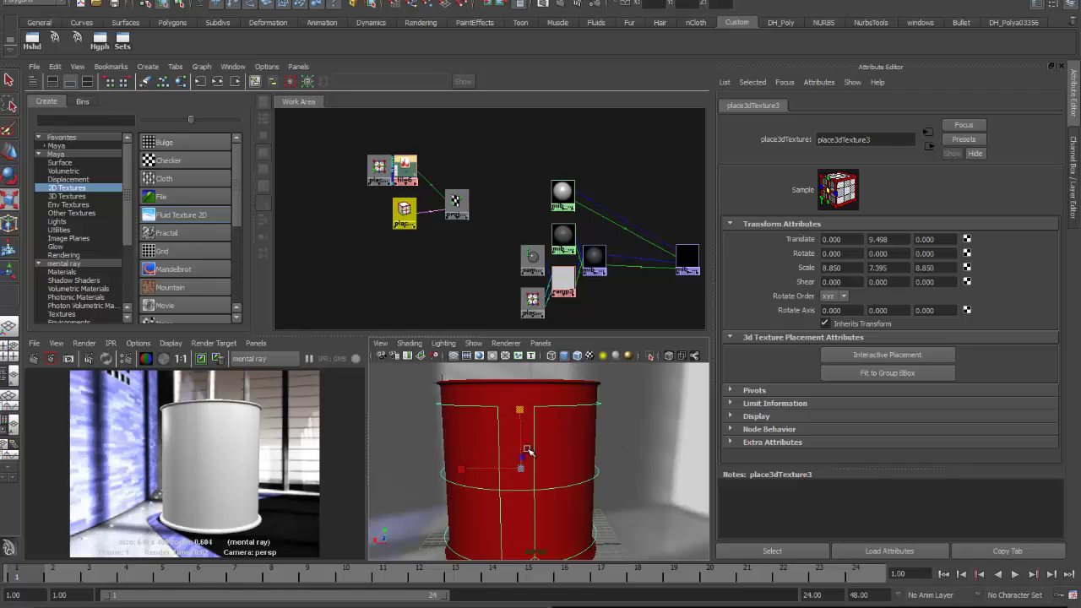
alt+drag(489, 454, 652, 436)
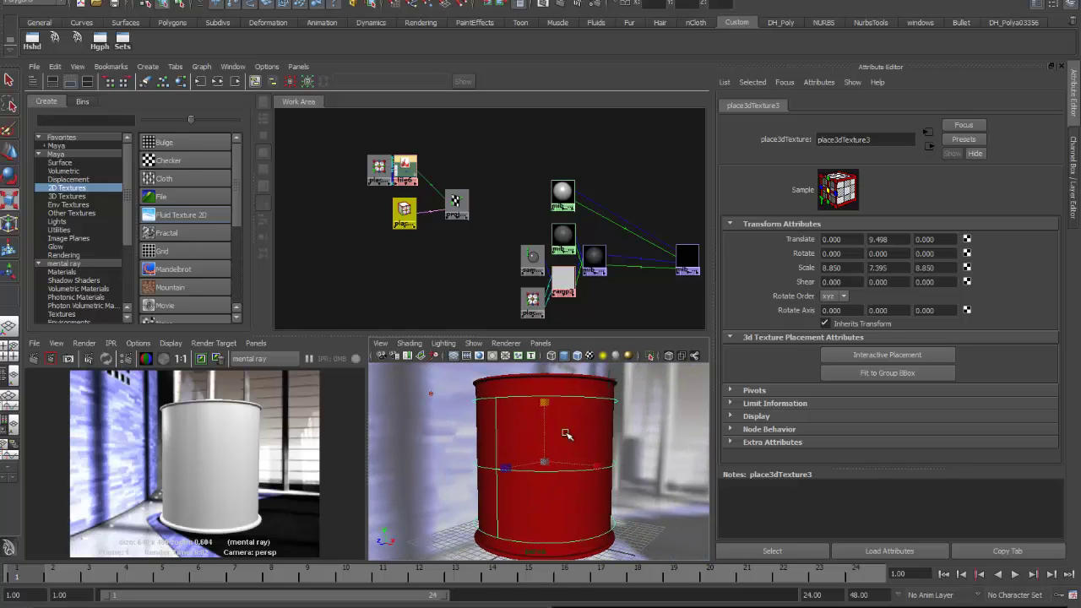
Step: Set mib_illum_phong4's Ambience and Ambient to black and darken its Diffuse and Specular greys
click(34, 358)
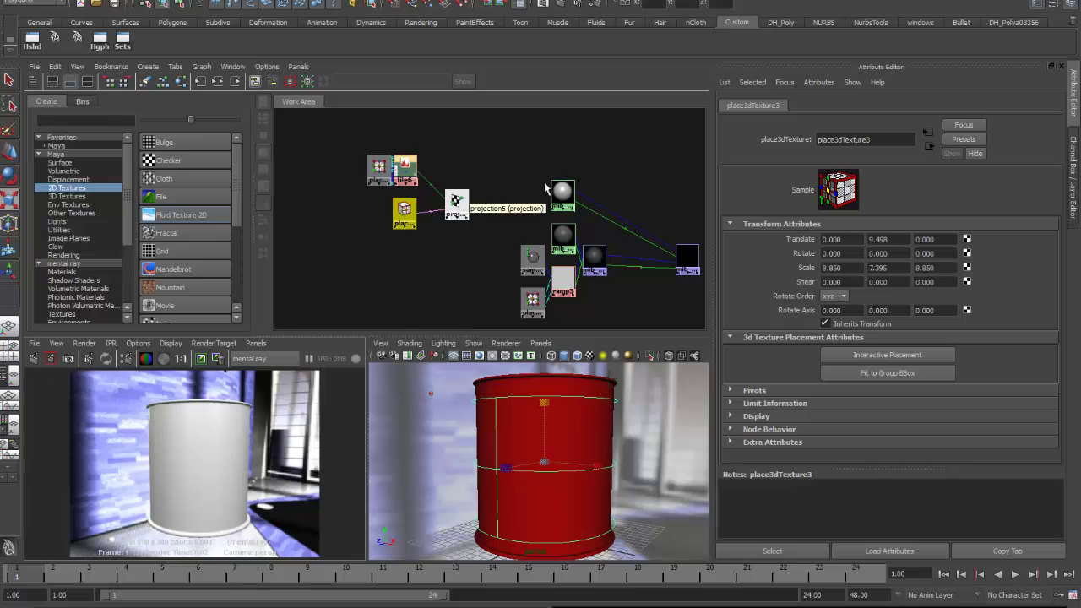
click(562, 188)
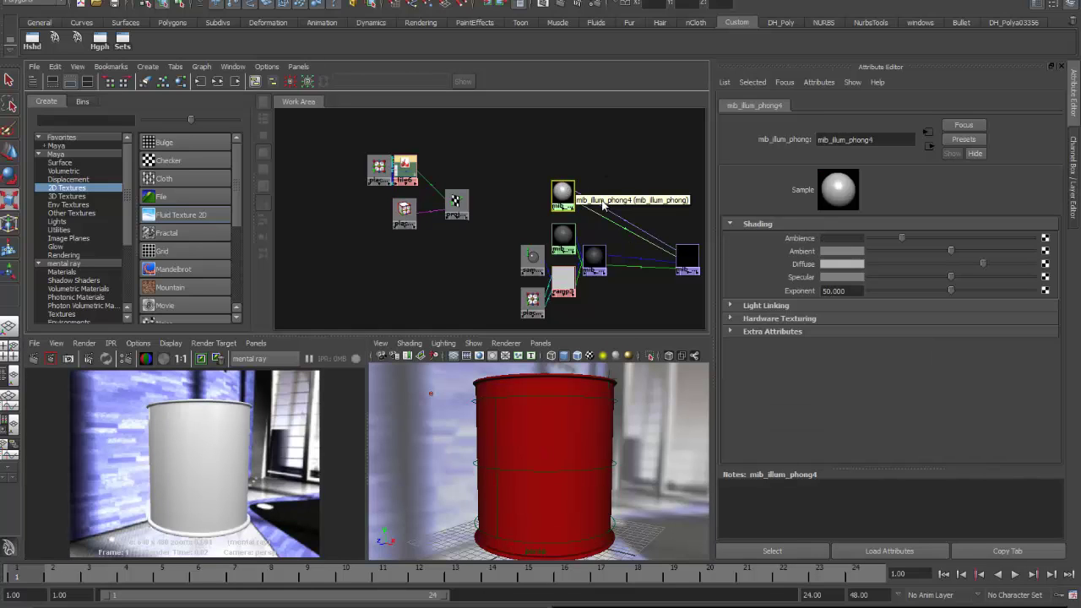
drag(900, 242, 834, 243)
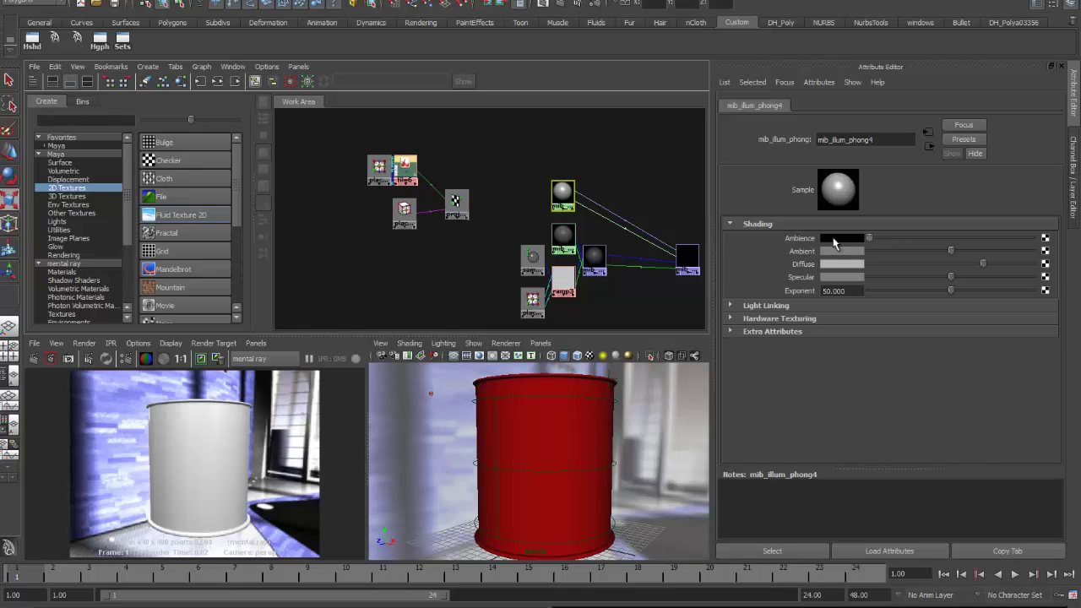
drag(949, 251, 868, 253)
drag(984, 269, 929, 277)
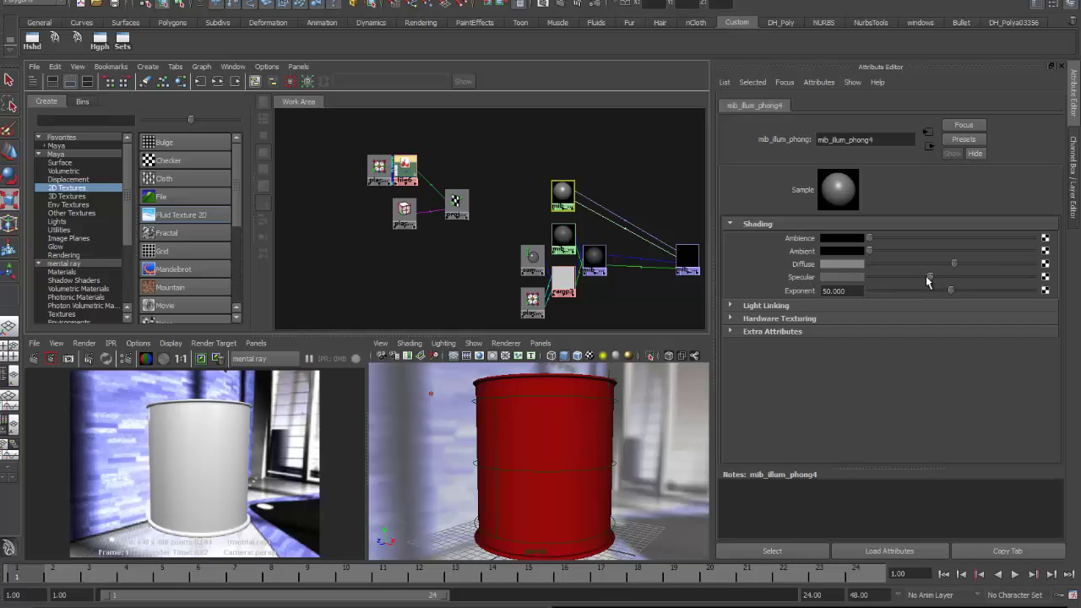
click(844, 264)
click(835, 277)
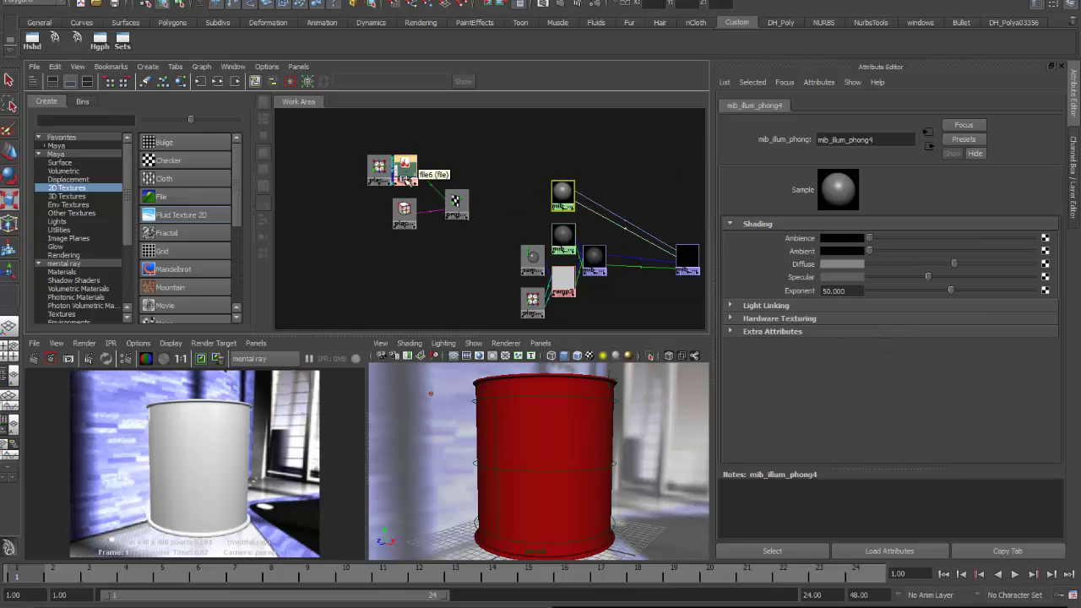
Step: Connect the projection5 label texture to mib_illum_phong4's Diffuse and re-render the can
middle_drag(410, 173, 456, 203)
middle_drag(613, 233, 774, 262)
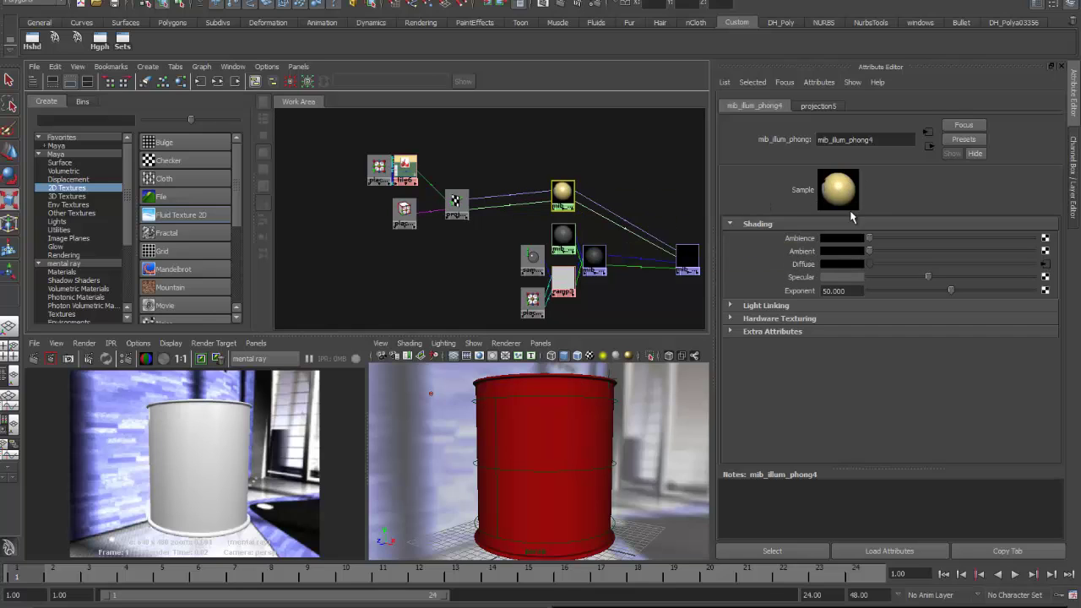
click(32, 358)
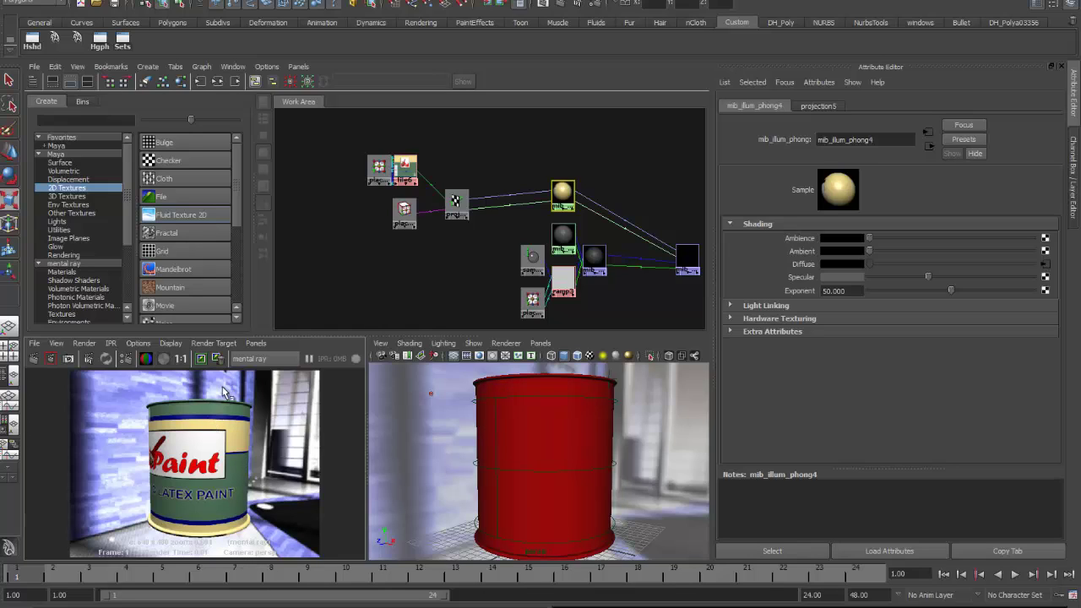
Step: Disable Wrap U and Wrap V on the label file's 2D placement node and re-render the can
click(404, 169)
click(379, 167)
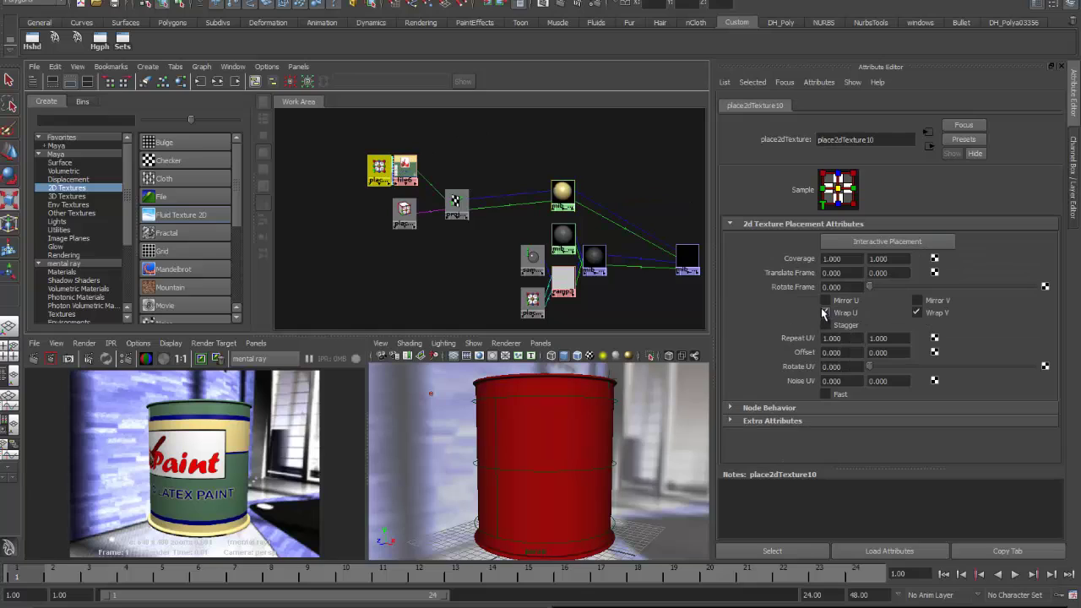
click(917, 313)
click(825, 312)
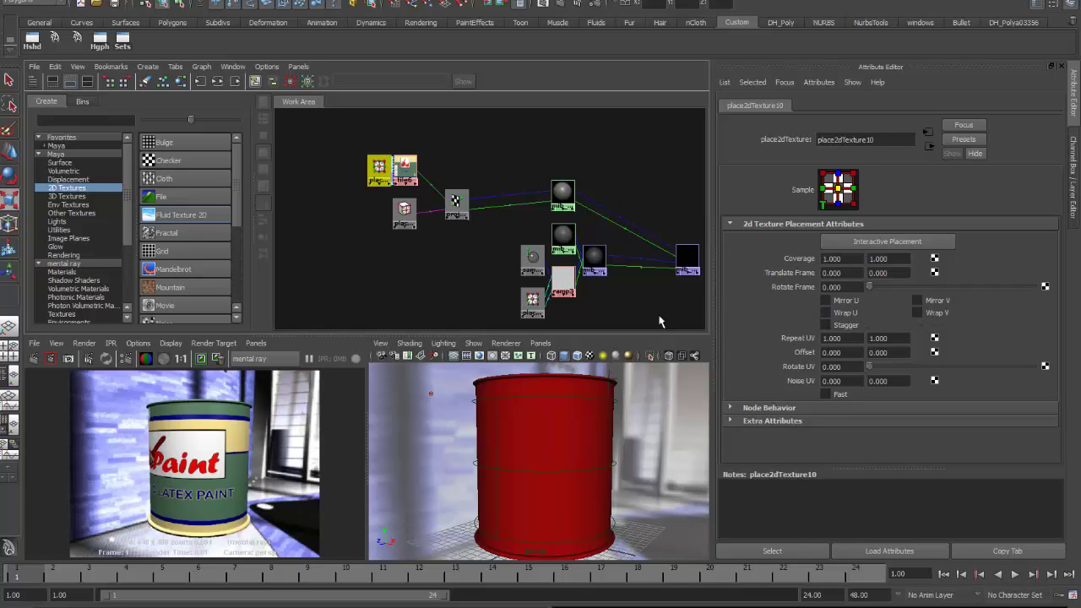
click(34, 358)
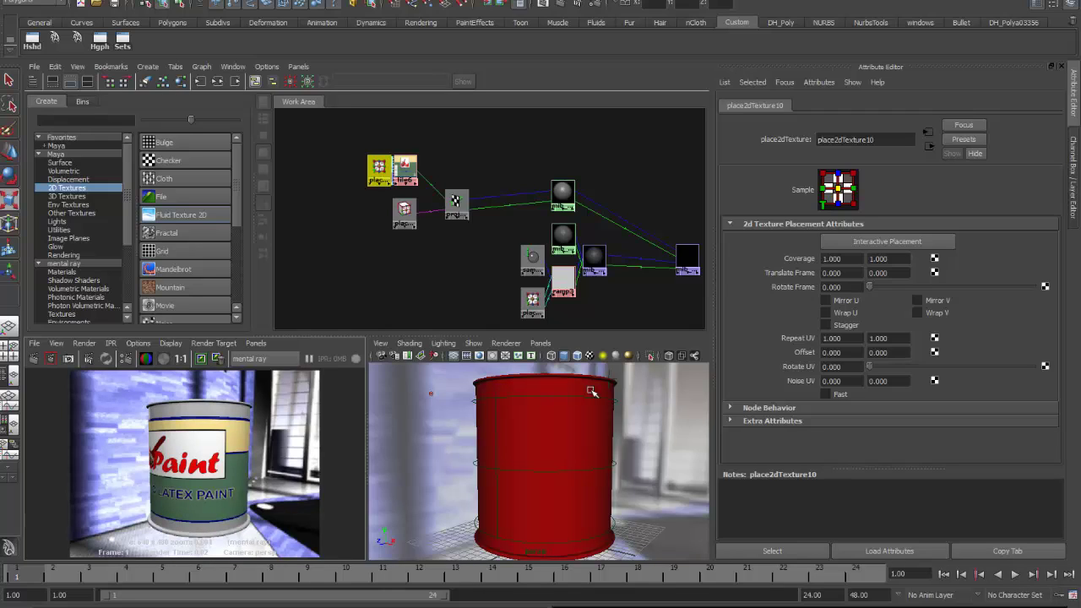
Step: Separate the ramp and reflection nodes from the label nodes in the can's full shading graph
click(409, 173)
scroll(808, 385, down, 3)
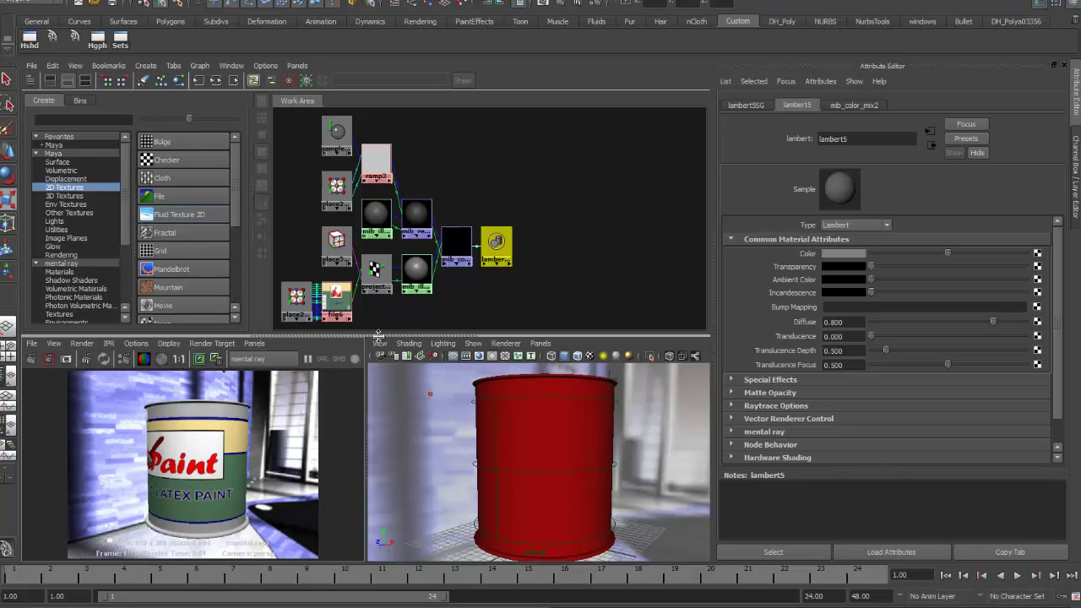
click(462, 251)
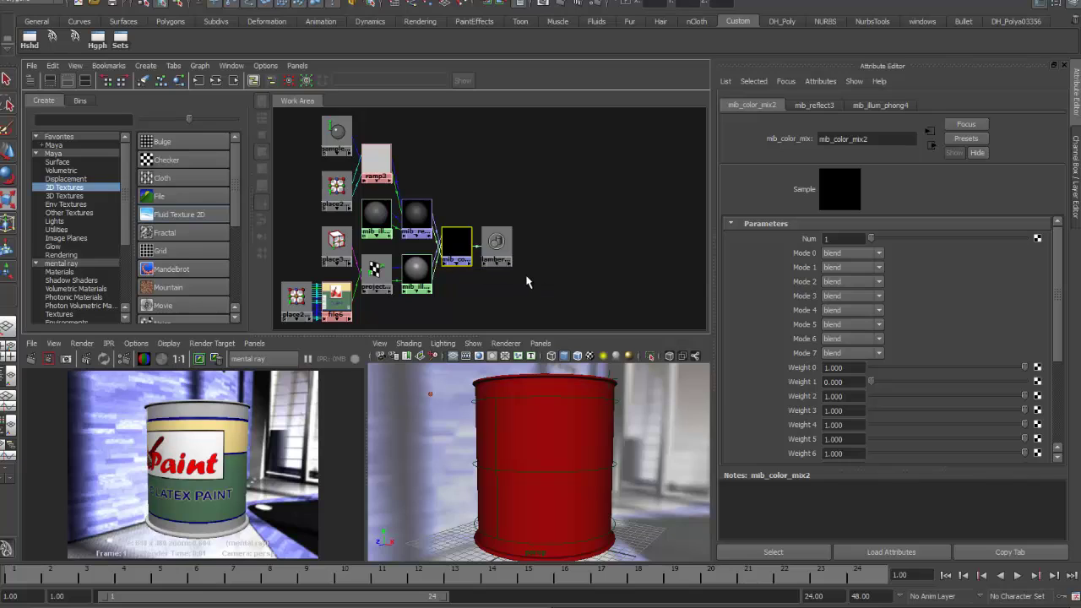
alt+right_drag(526, 278, 422, 285)
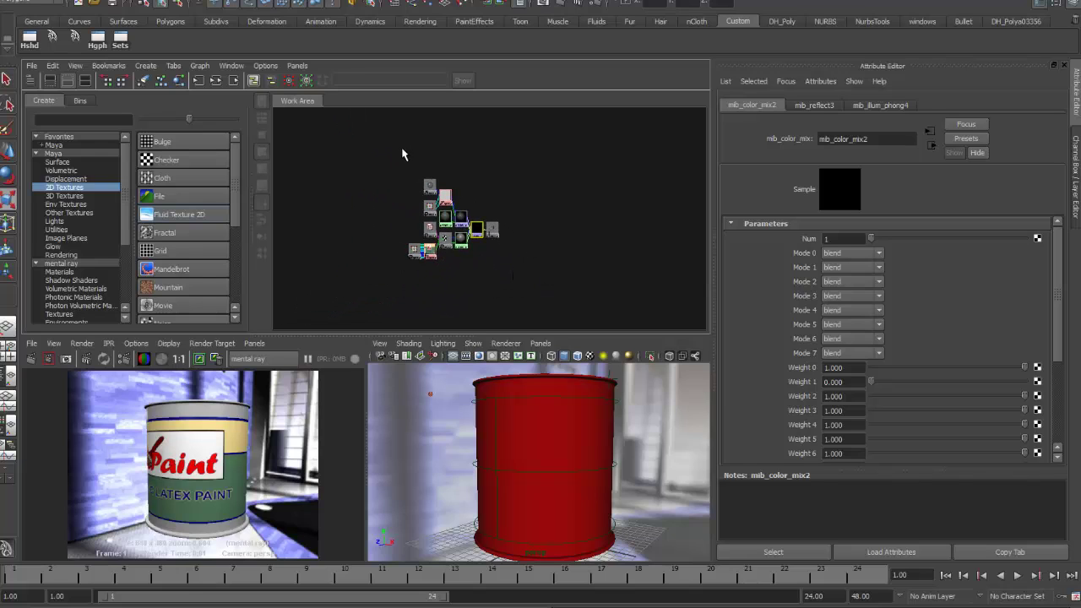
mouse_move(410, 154)
mouse_down()
mouse_move(473, 227)
mouse_move(460, 165)
mouse_move(429, 149)
mouse_up()
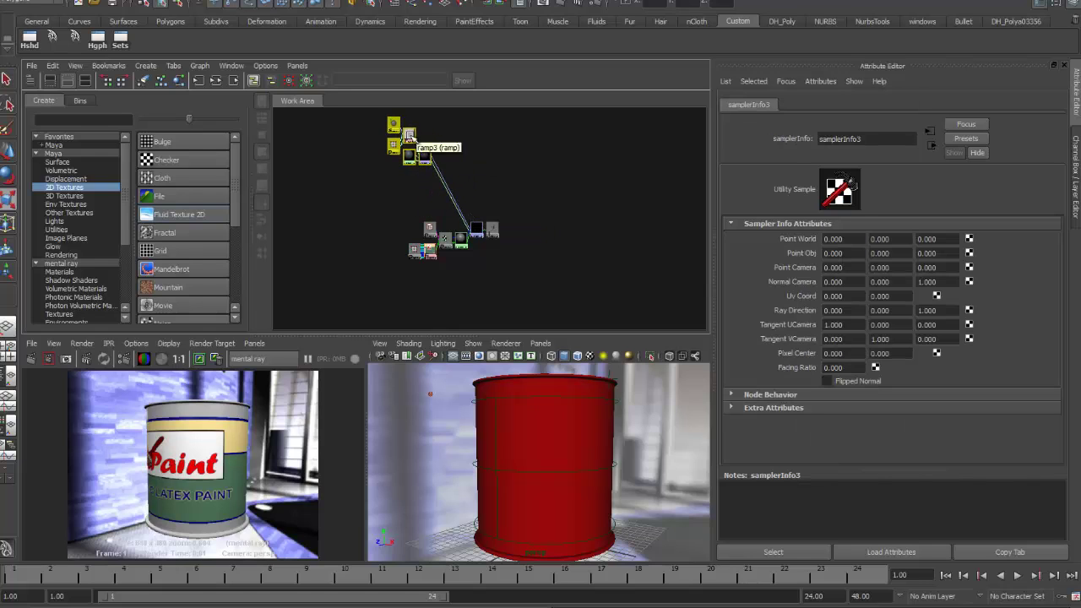
alt+right_drag(428, 179, 460, 251)
alt+middle_drag(460, 251, 477, 252)
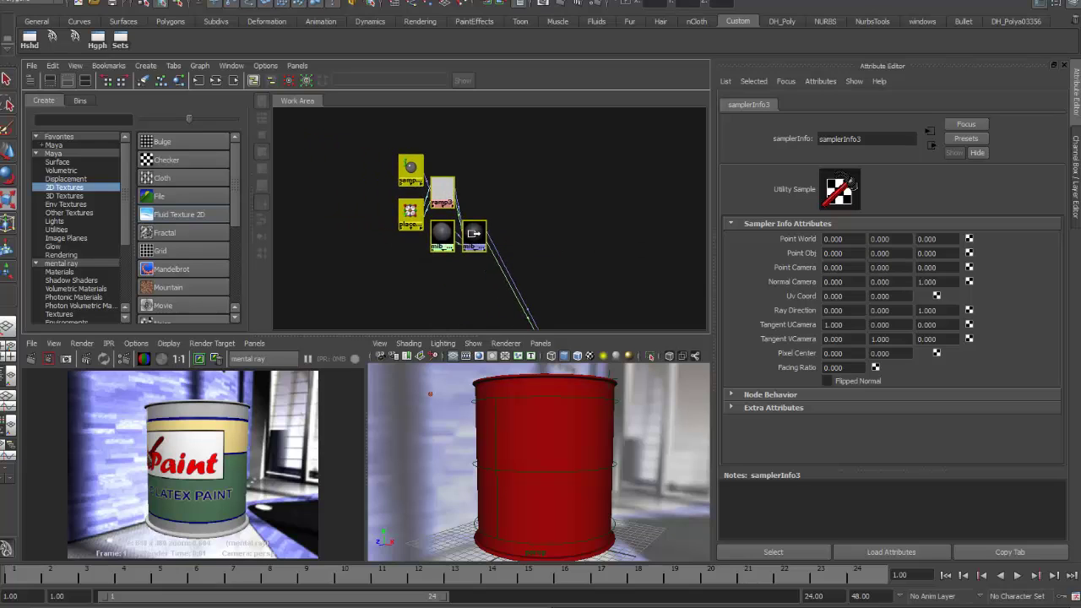
alt+right_drag(476, 244, 448, 284)
alt+middle_drag(448, 284, 391, 200)
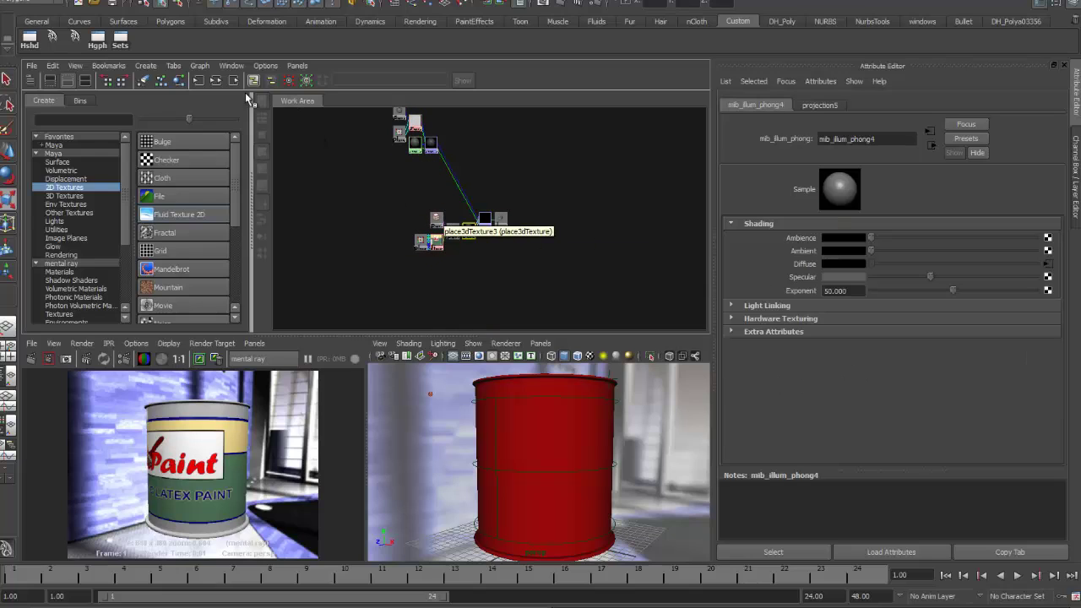
Step: Graph mib_illum_phong4's input and output connections and move the label projection and texture nodes away from the shader
click(216, 81)
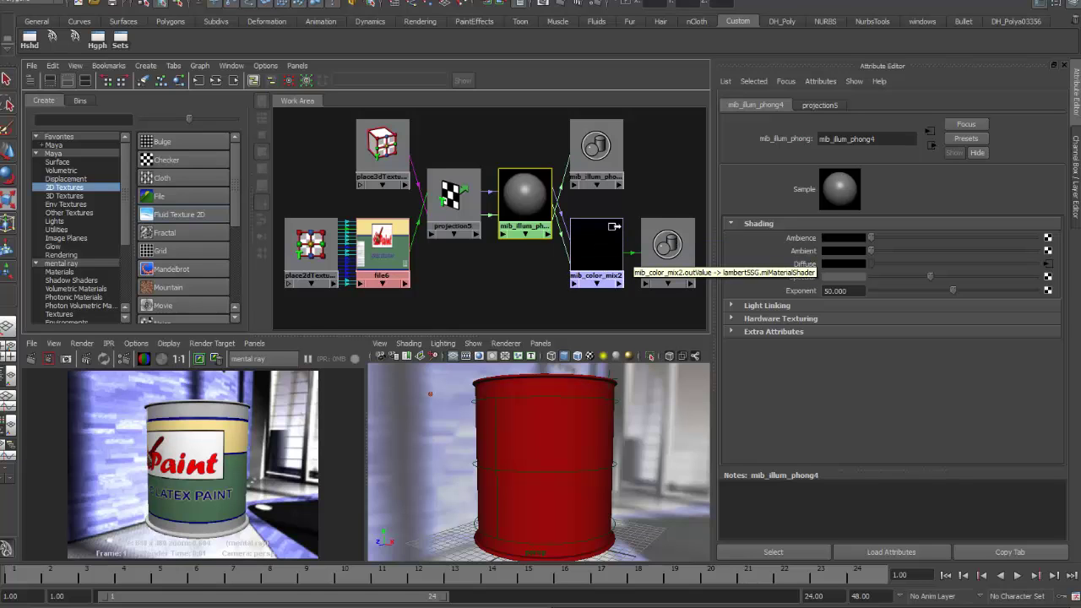
scroll(524, 268, down, 5)
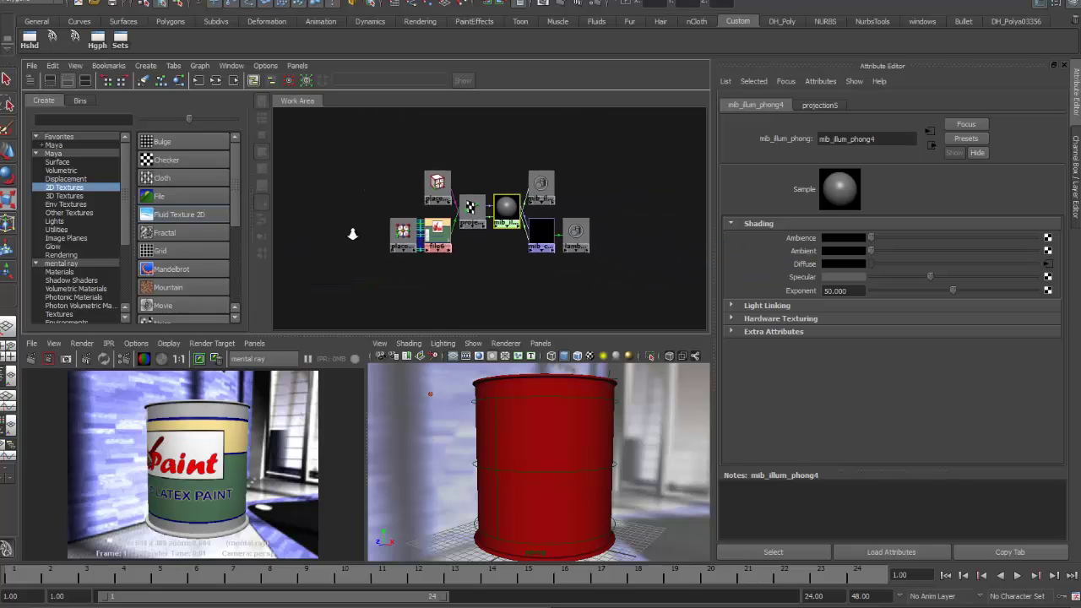
alt+middle_drag(524, 268, 482, 217)
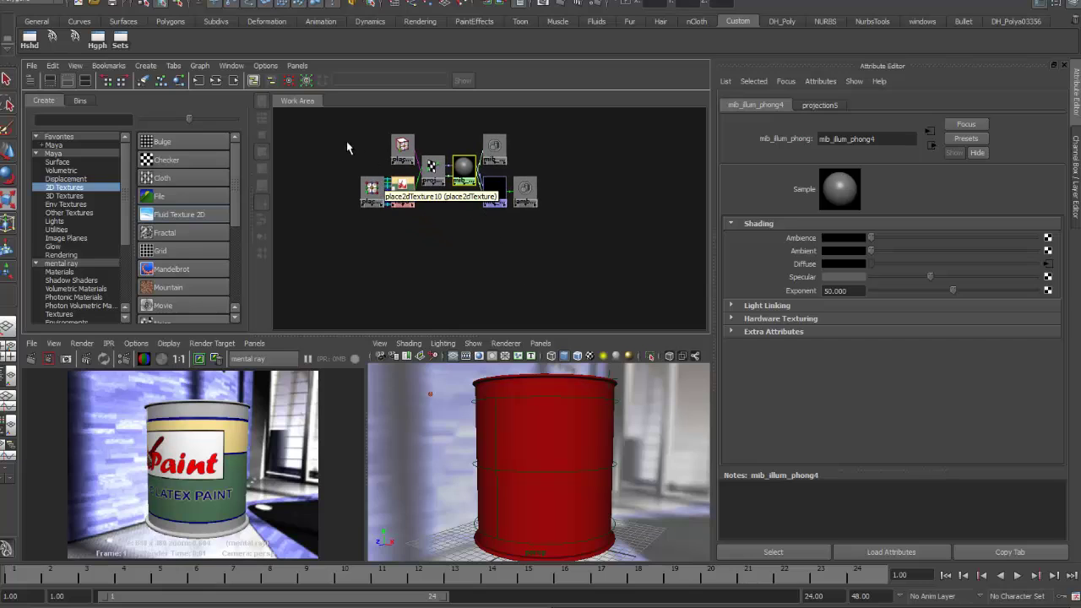
drag(342, 141, 375, 174)
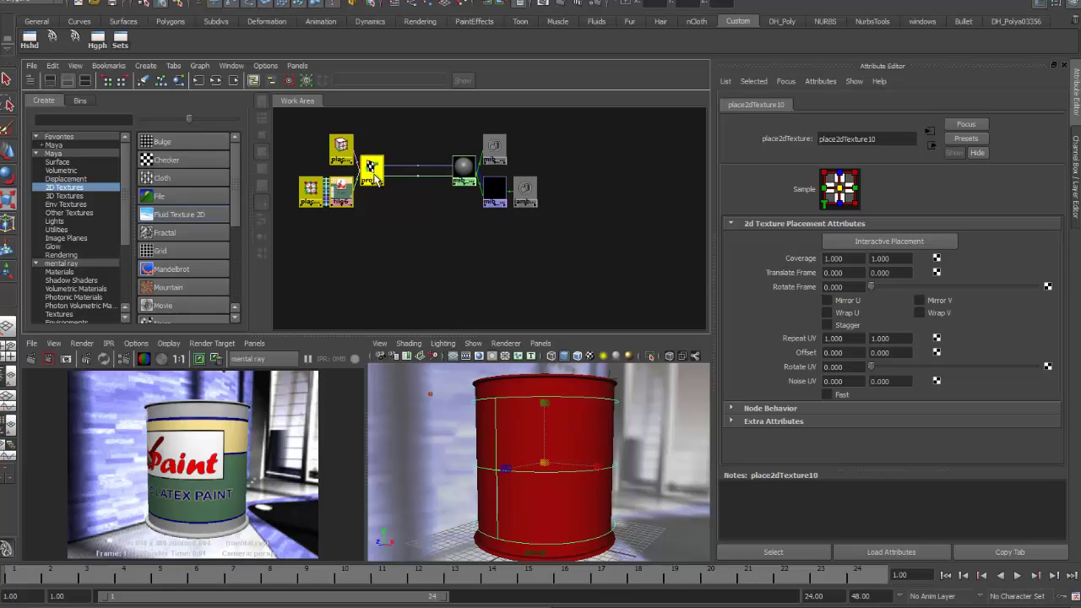
click(404, 221)
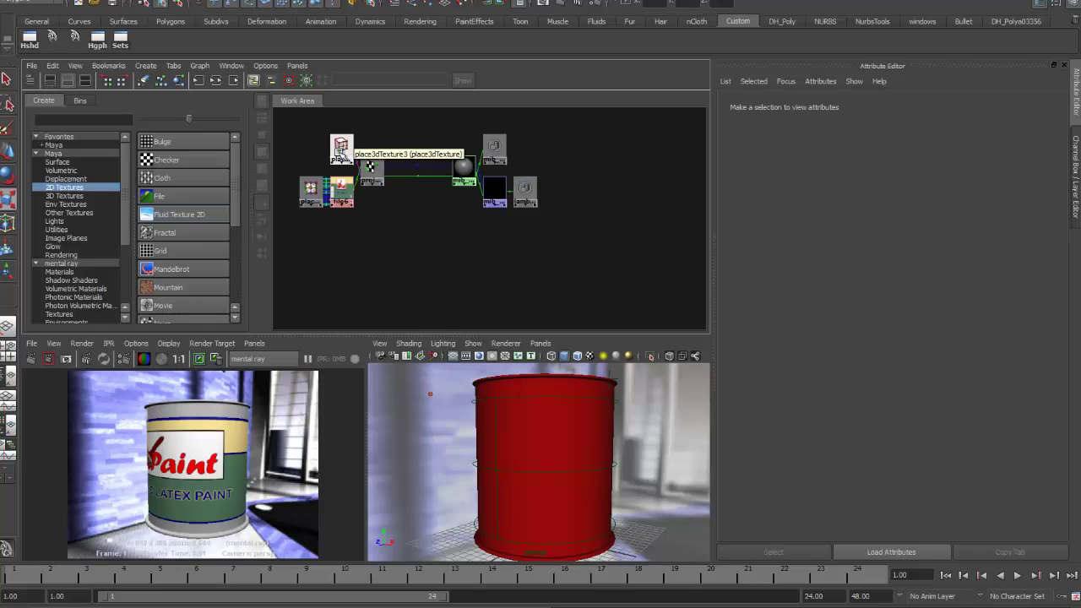
drag(340, 156, 313, 147)
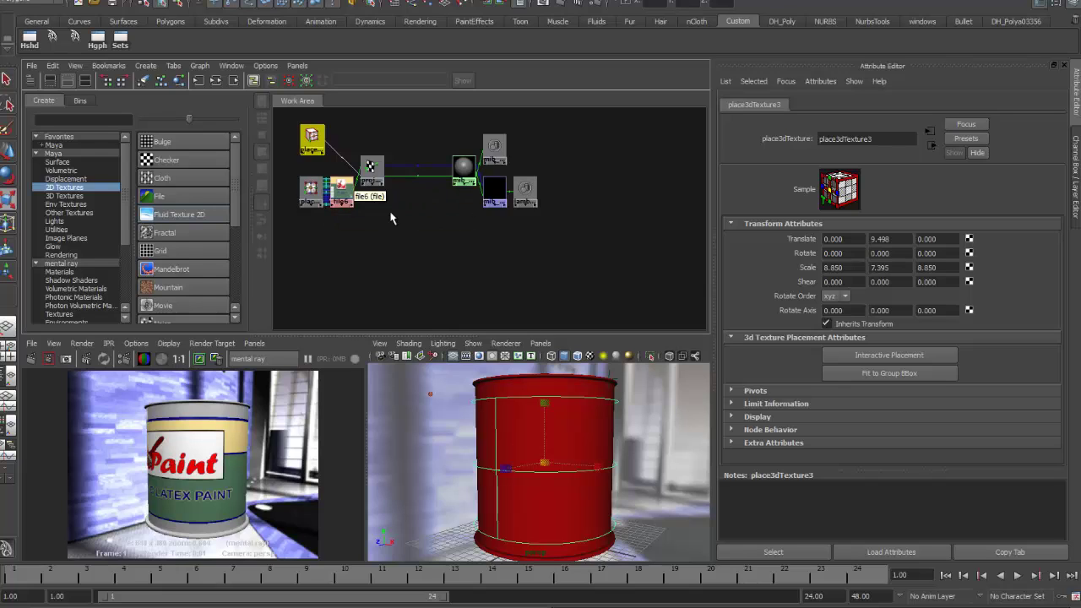
Step: Duplicate projection5 with its connections to the network and place the copy above the original
drag(391, 218, 338, 151)
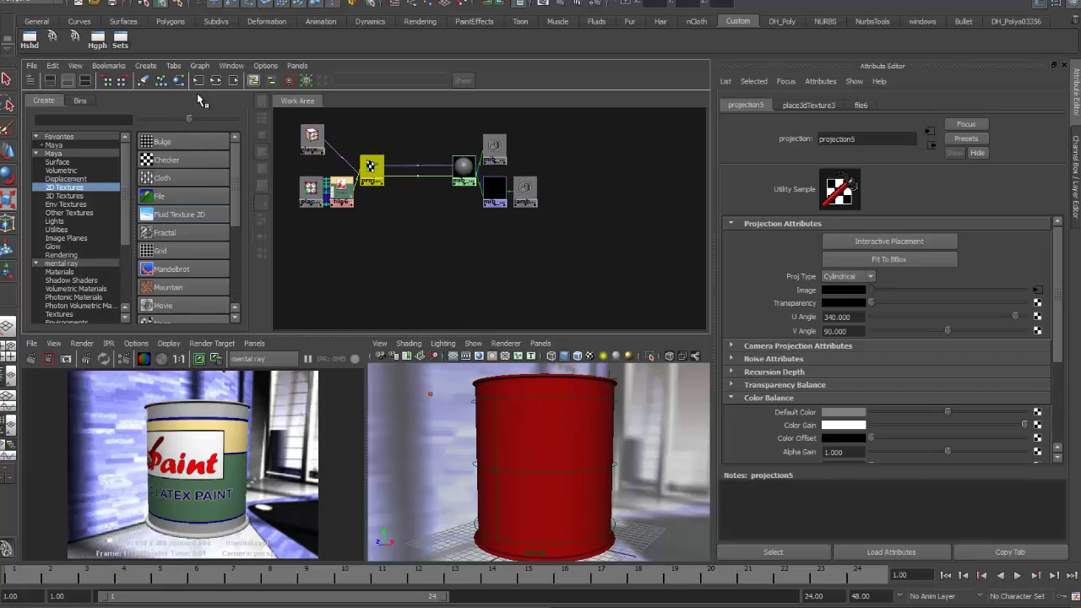
click(56, 64)
mouse_move(114, 188)
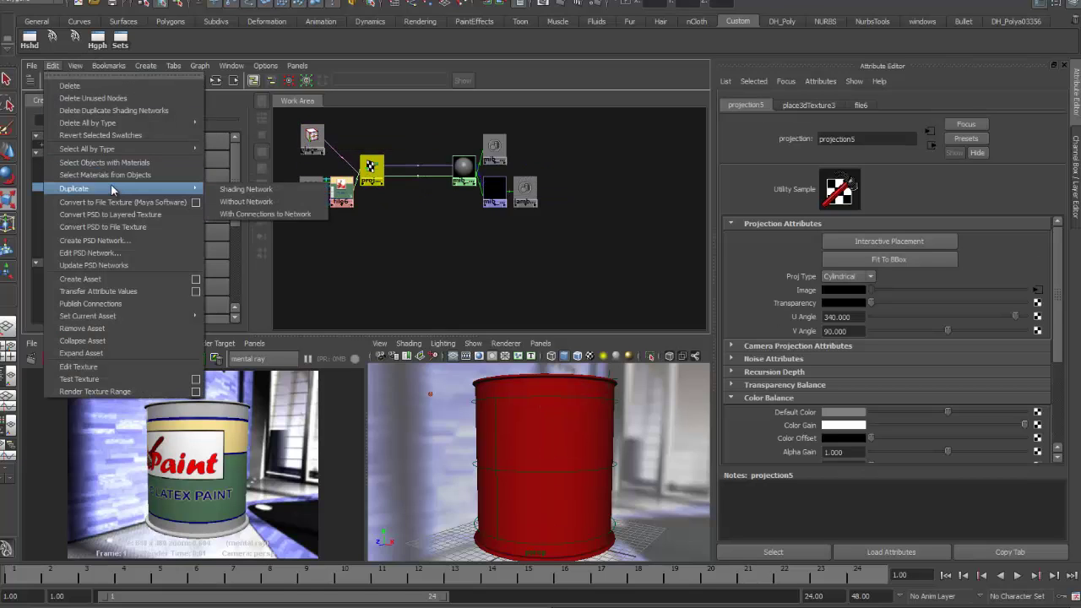
click(274, 214)
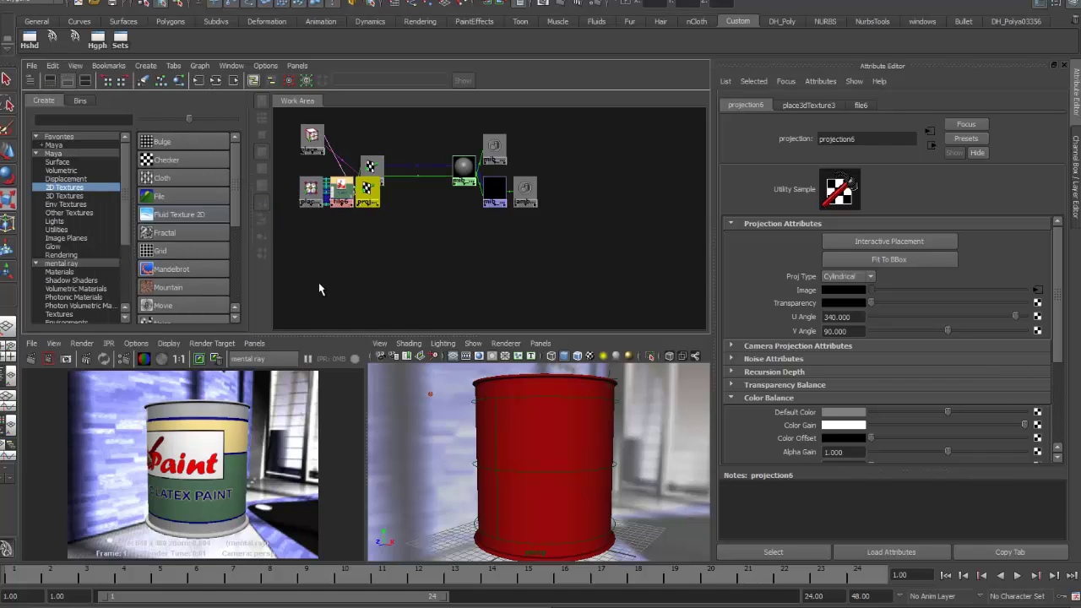
alt+middle_drag(389, 259, 393, 321)
drag(369, 258, 385, 193)
Step: Rearrange the place3dTexture3, file6 and place2dTexture10 nodes to untangle their links to the two projections
drag(311, 203, 306, 179)
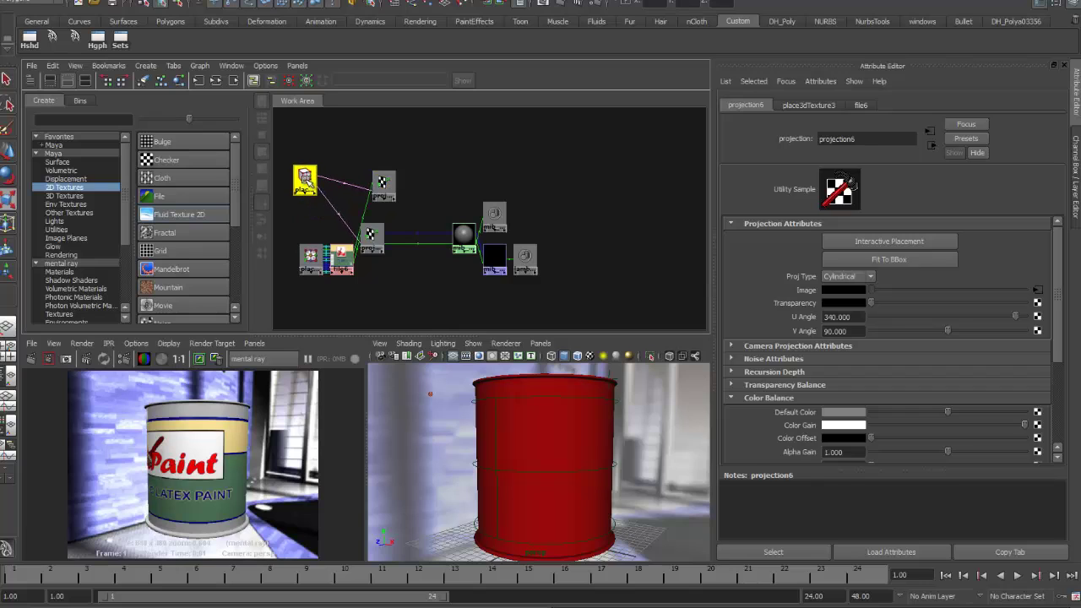
drag(342, 255, 321, 217)
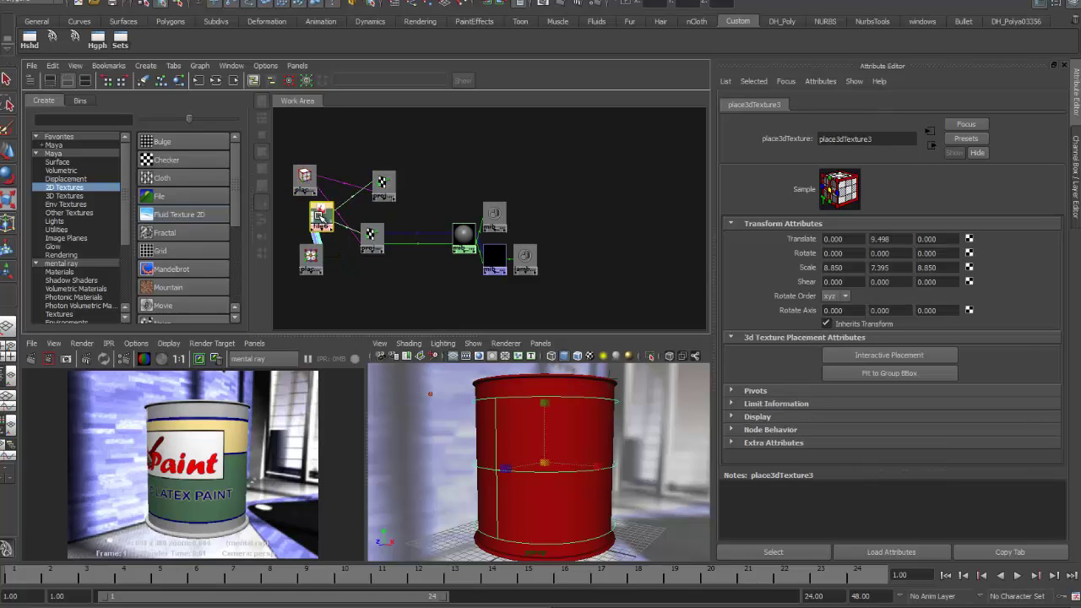
drag(306, 255, 291, 214)
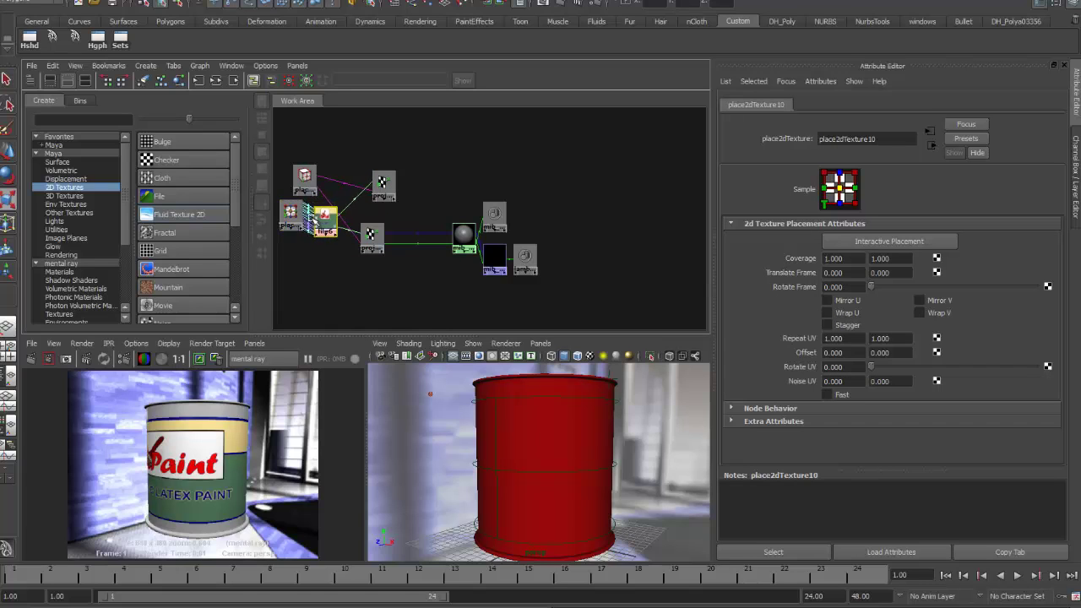
shift+click(314, 220)
drag(285, 212, 291, 251)
click(291, 251)
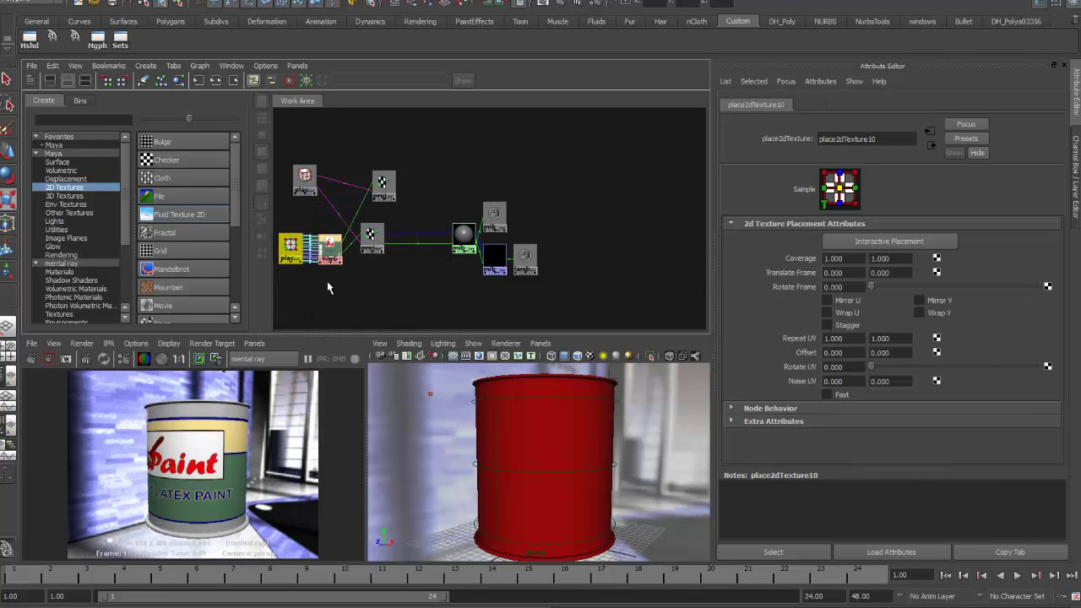
Step: Duplicate the file6 label texture with its connections to the network
click(329, 248)
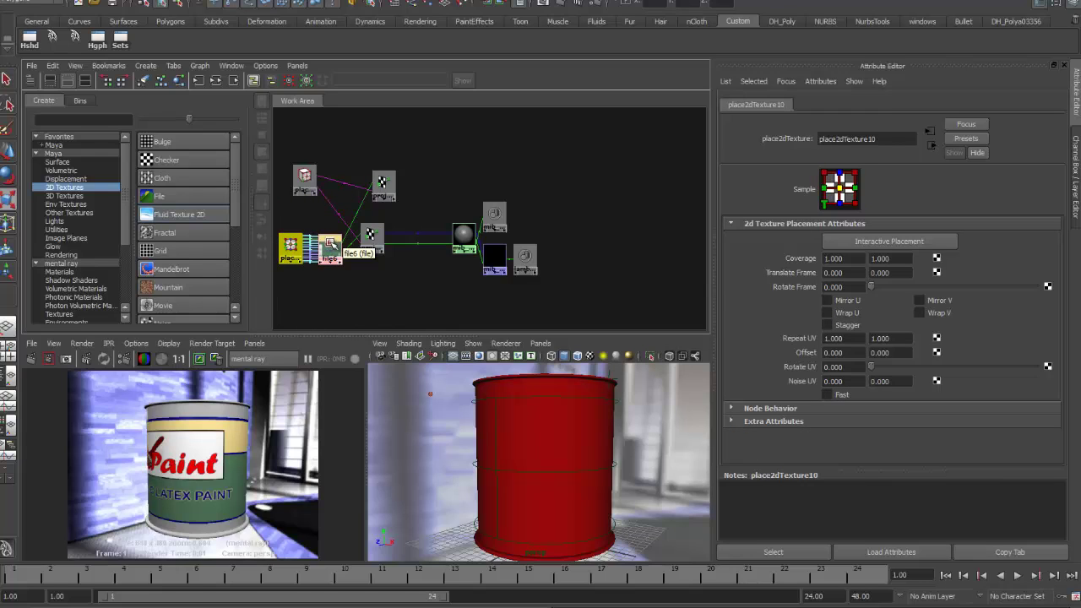
click(52, 65)
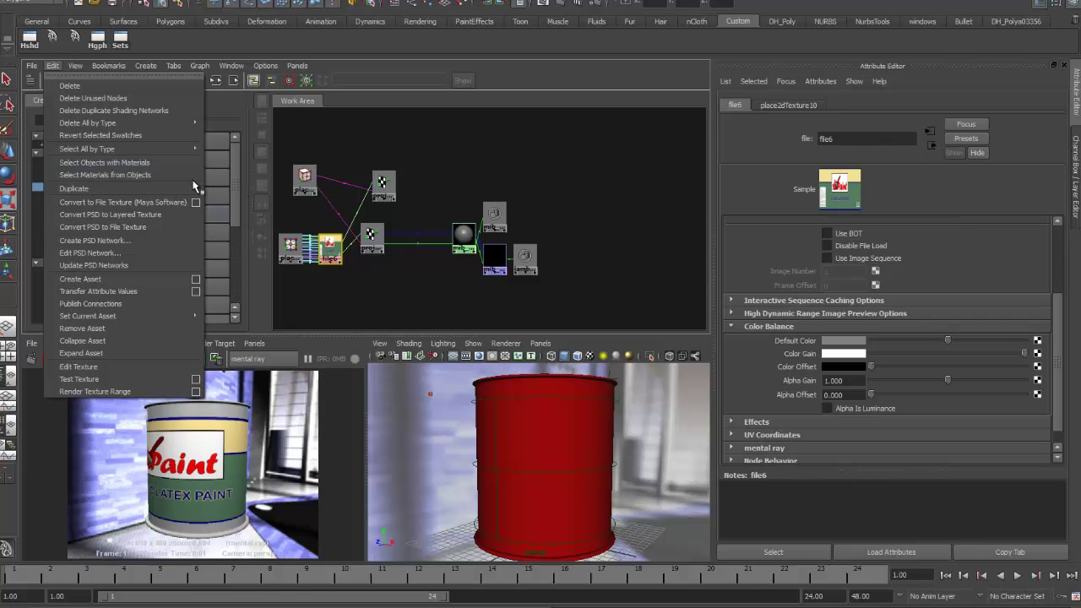
mouse_move(193, 187)
click(279, 213)
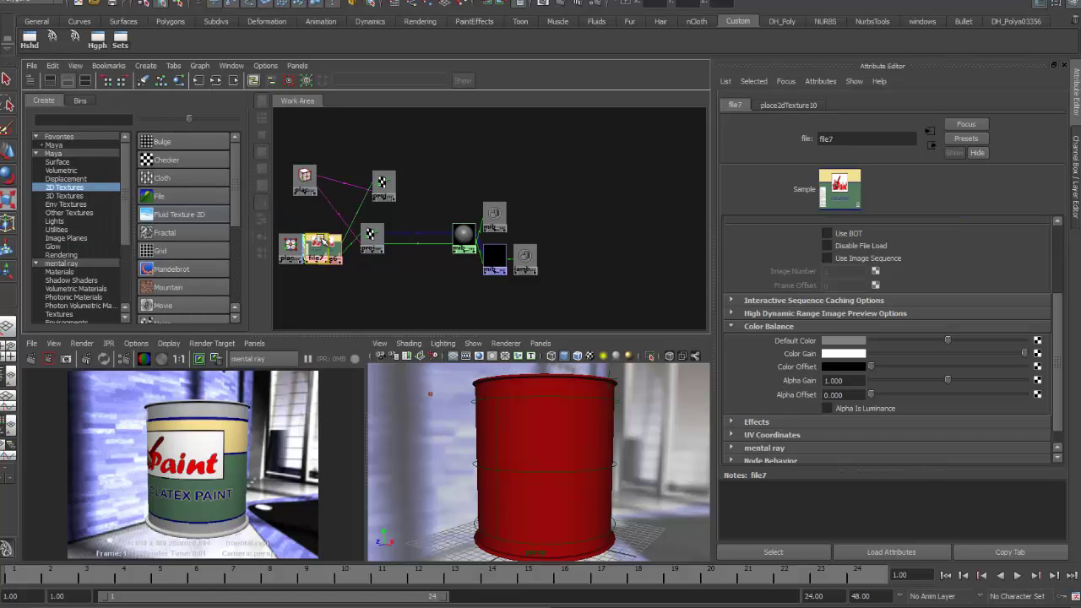
Step: Separate the overlapping file, projection and placement nodes in the shading network and connect file7 to the image input of projection6
drag(322, 243, 414, 157)
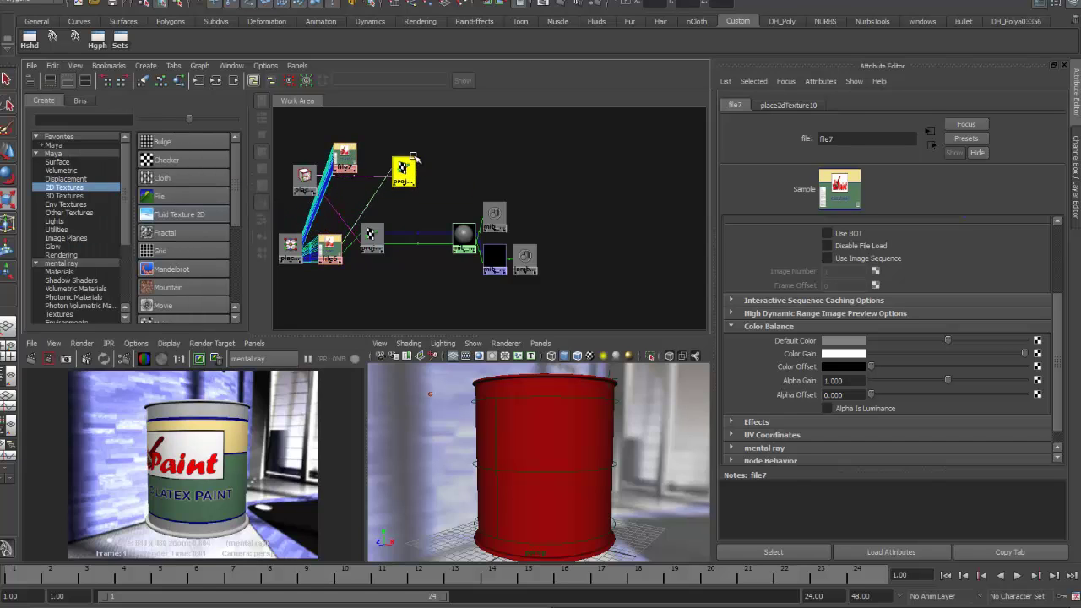
drag(369, 239, 422, 253)
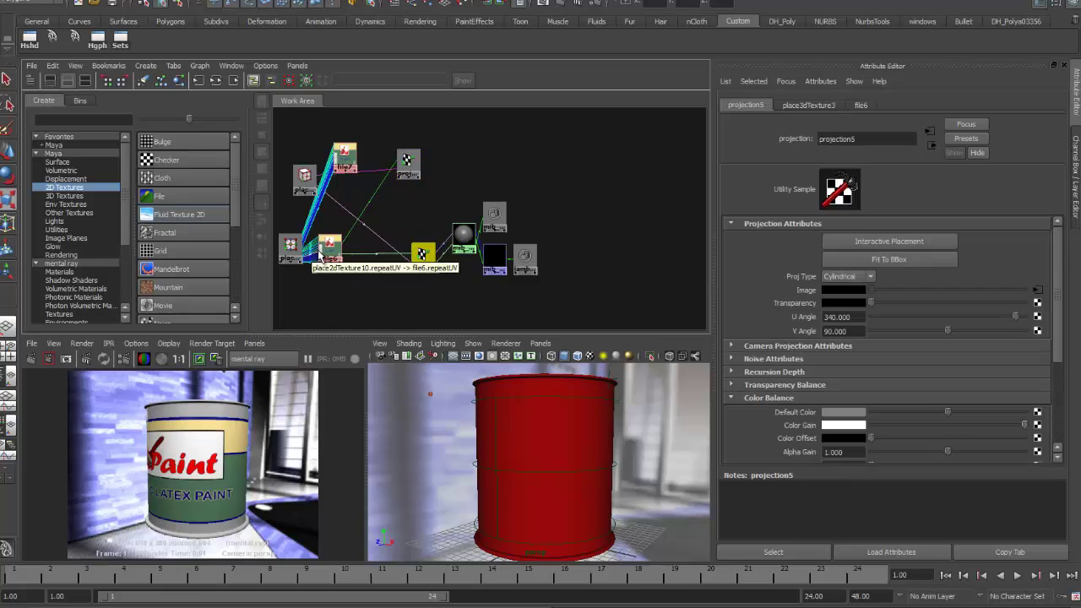
drag(292, 247, 291, 219)
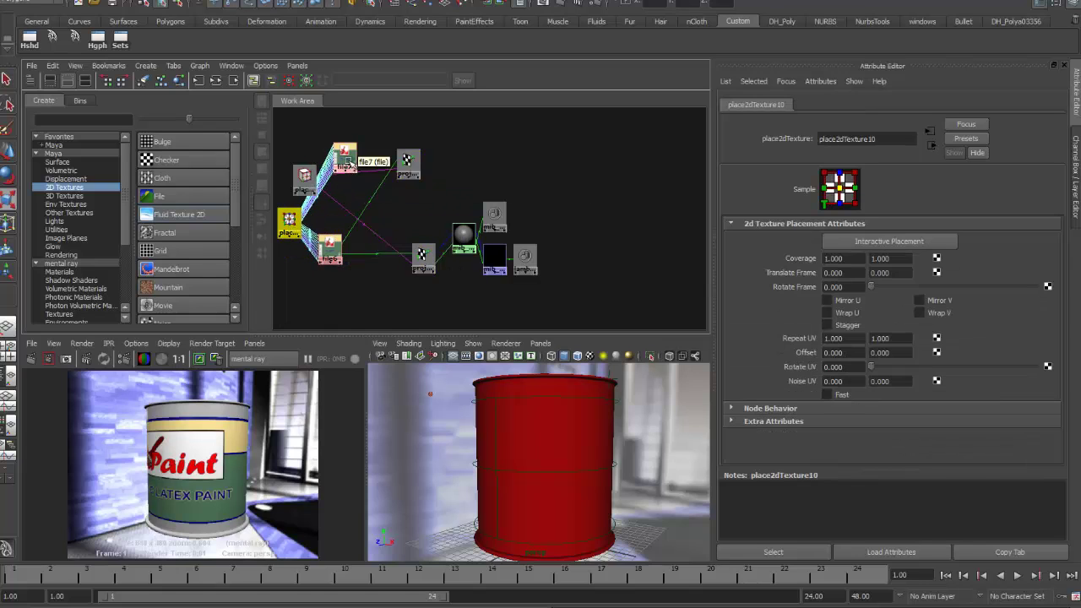
drag(350, 163, 358, 138)
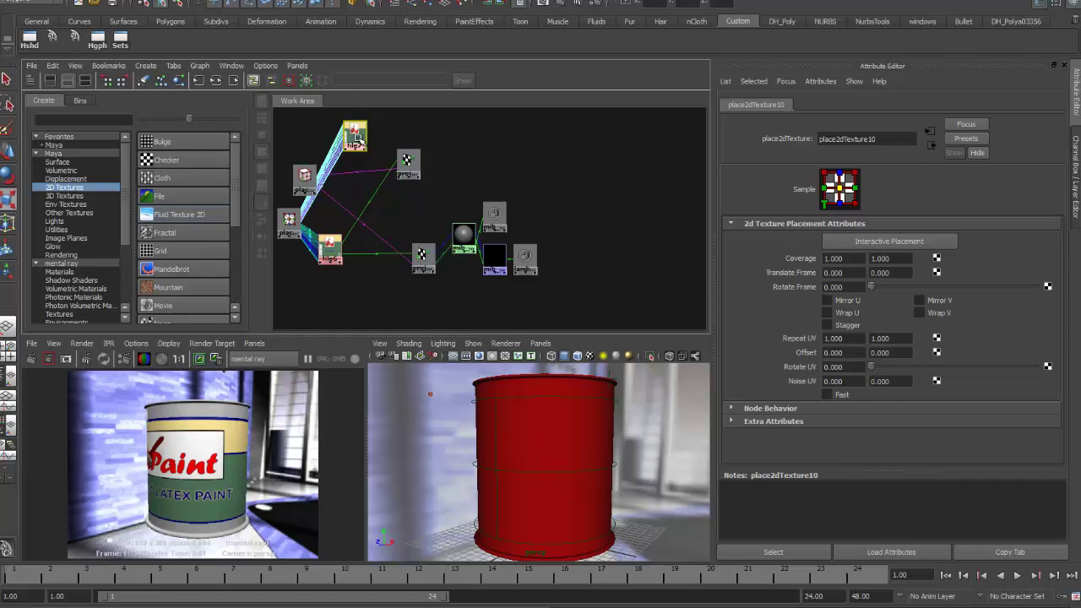
drag(309, 176, 296, 171)
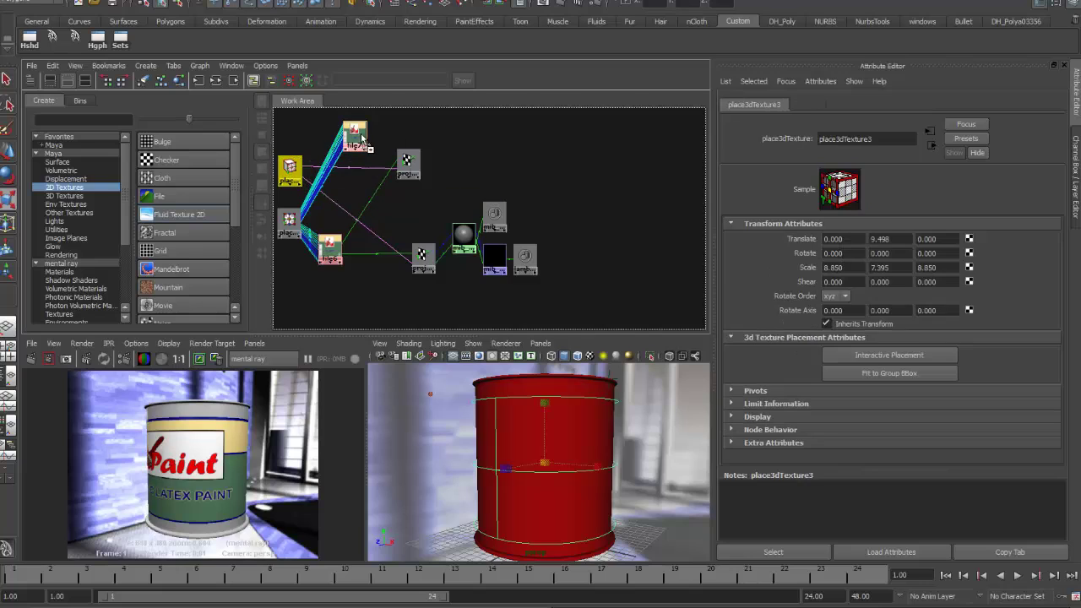
middle_drag(407, 160, 408, 161)
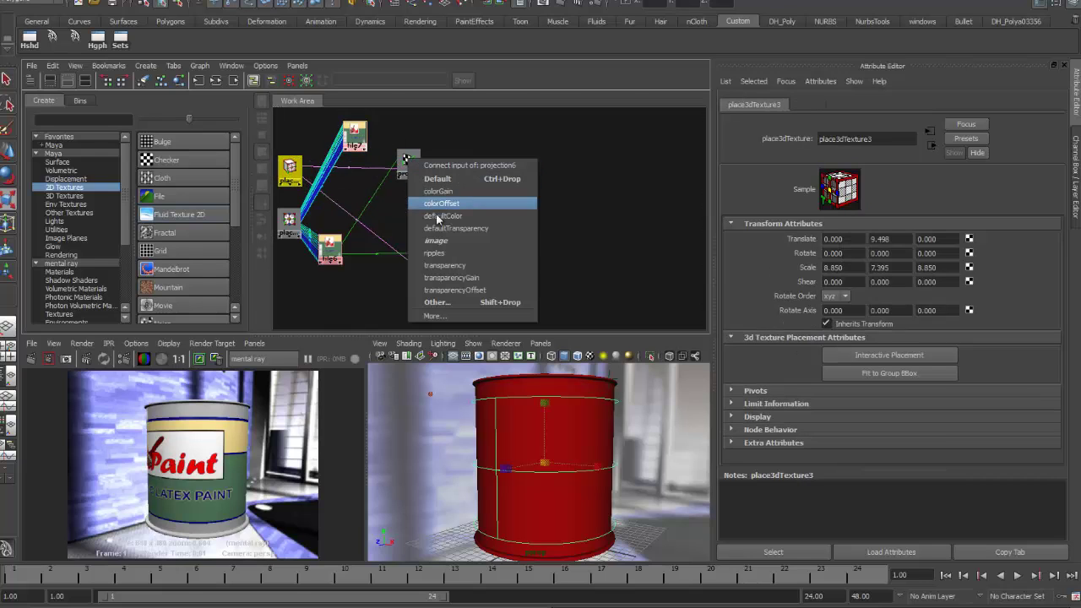
click(443, 243)
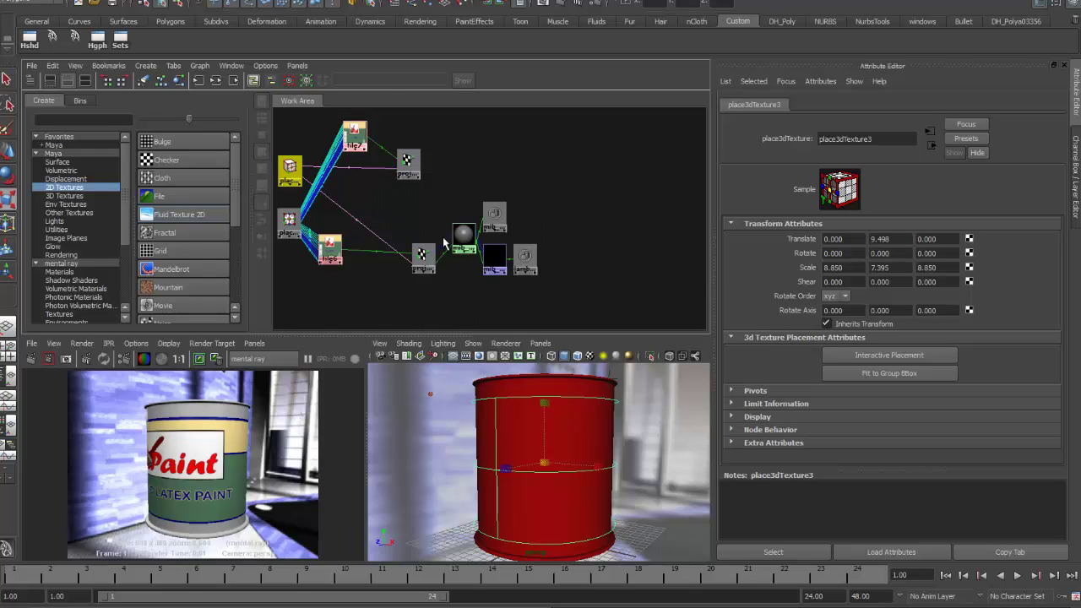
Step: Arrange the network into two rows, with file7 feeding projection6 above and file6 feeding projection5 below, placement nodes beside them
drag(289, 224, 287, 245)
click(331, 249)
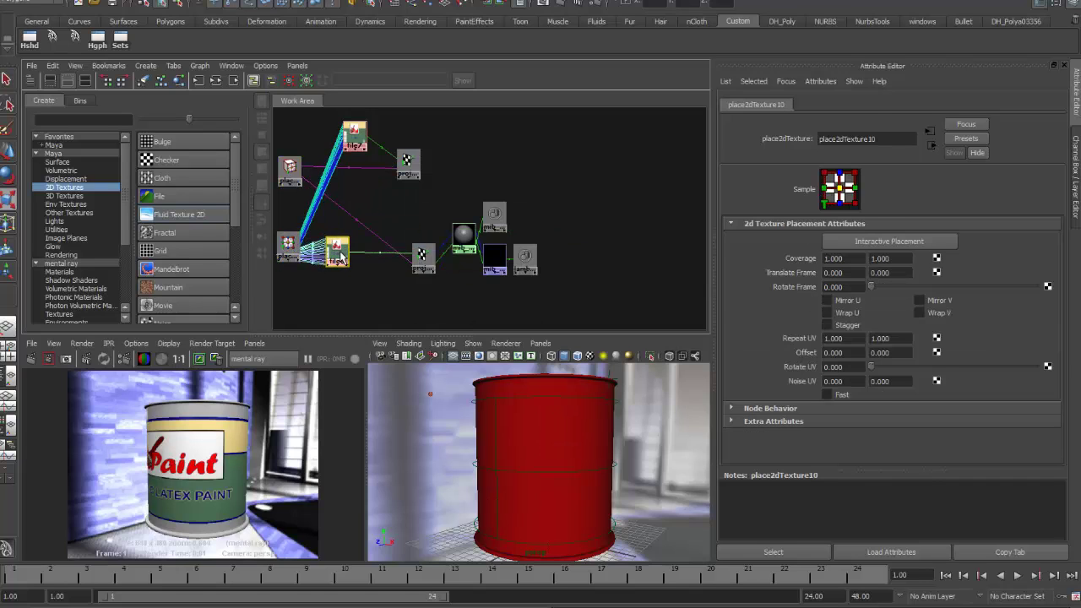
drag(419, 252, 396, 246)
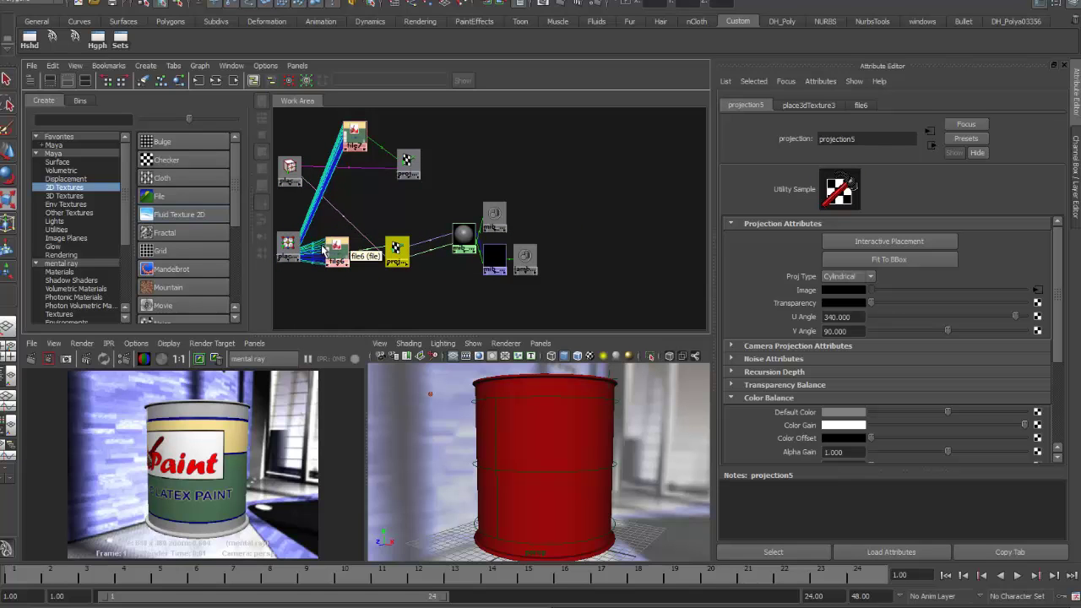
drag(293, 179, 291, 196)
drag(355, 133, 335, 145)
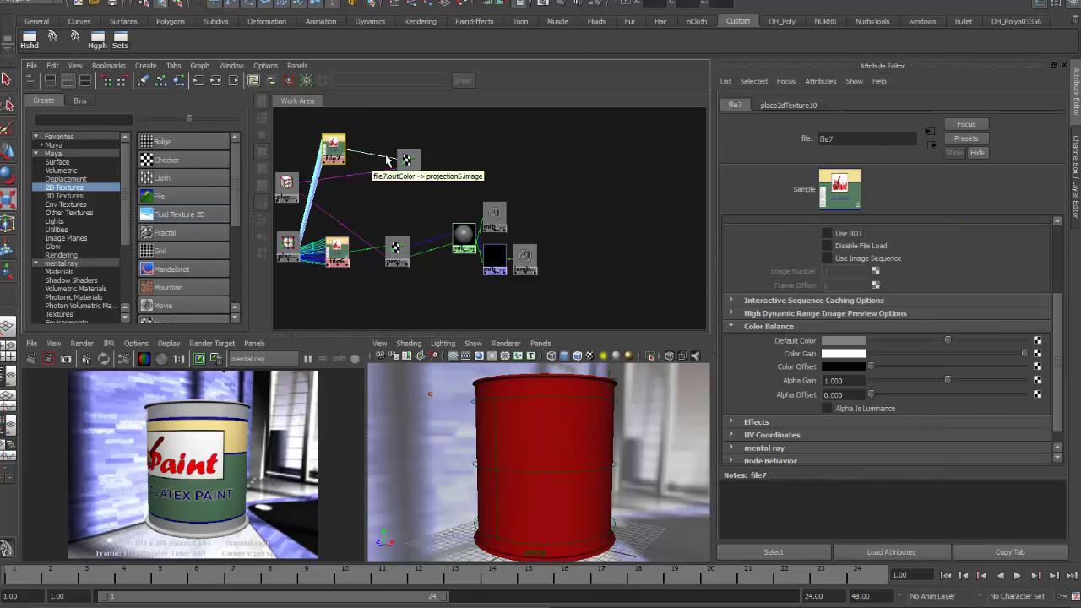
drag(409, 159, 386, 152)
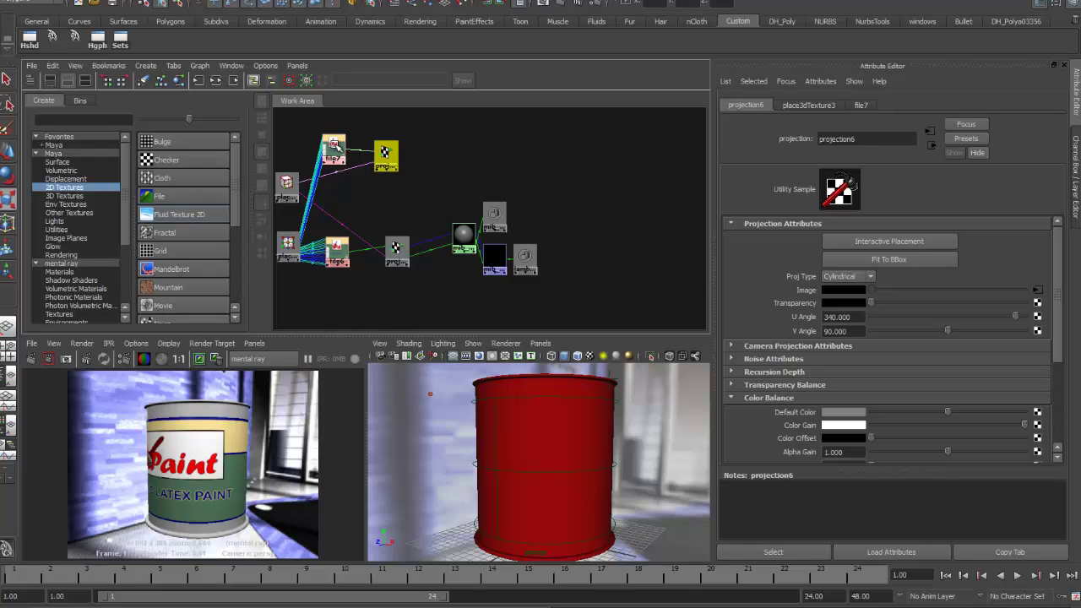
Step: Set file7's Default Color and Color Gain to black and its Color Offset to white
click(334, 147)
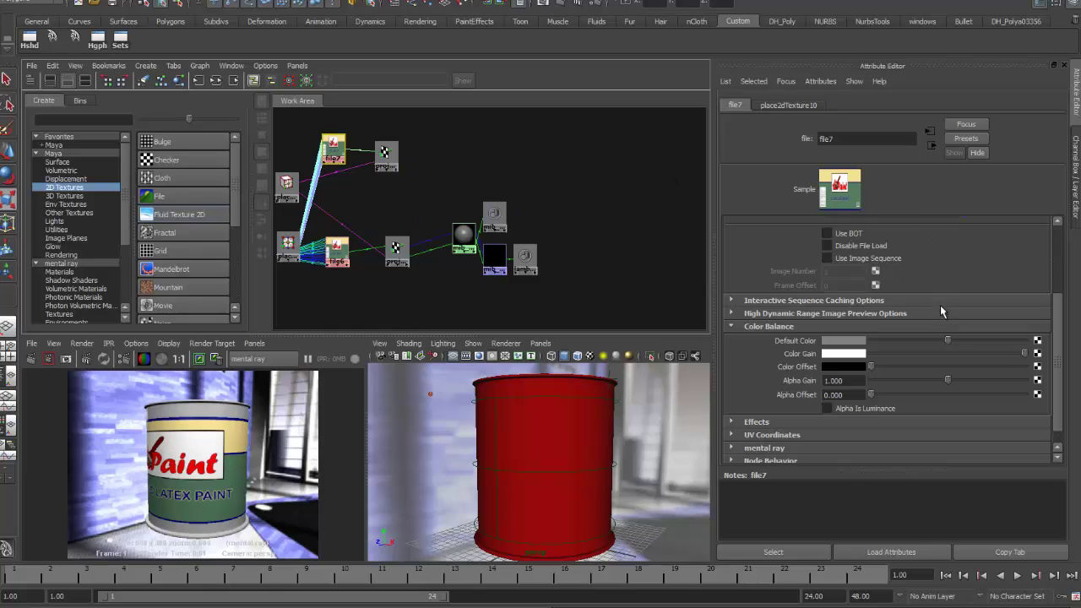
drag(947, 342, 870, 341)
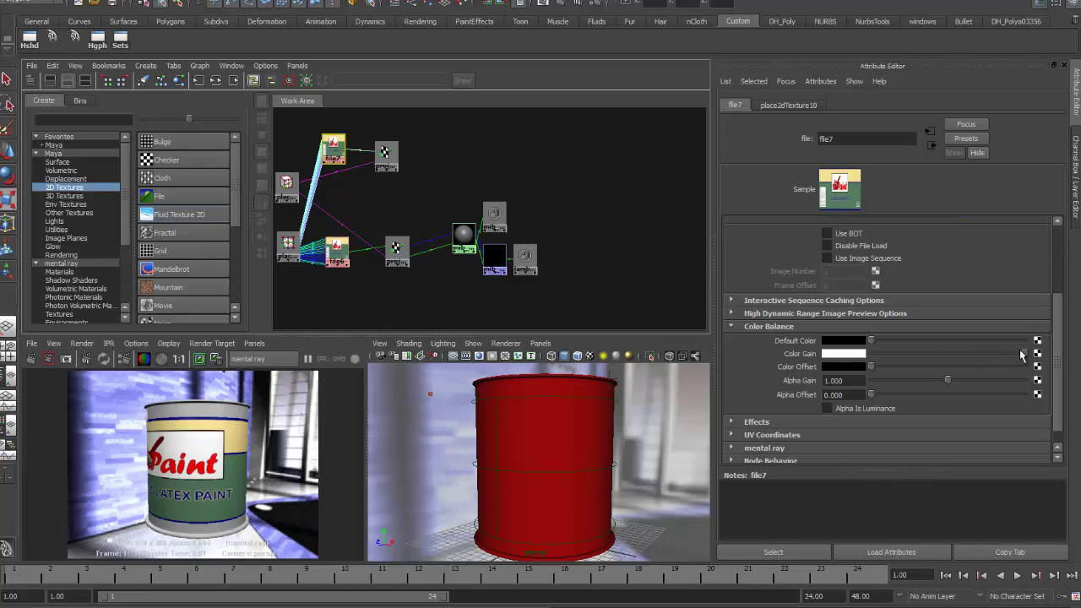
drag(1022, 353, 846, 365)
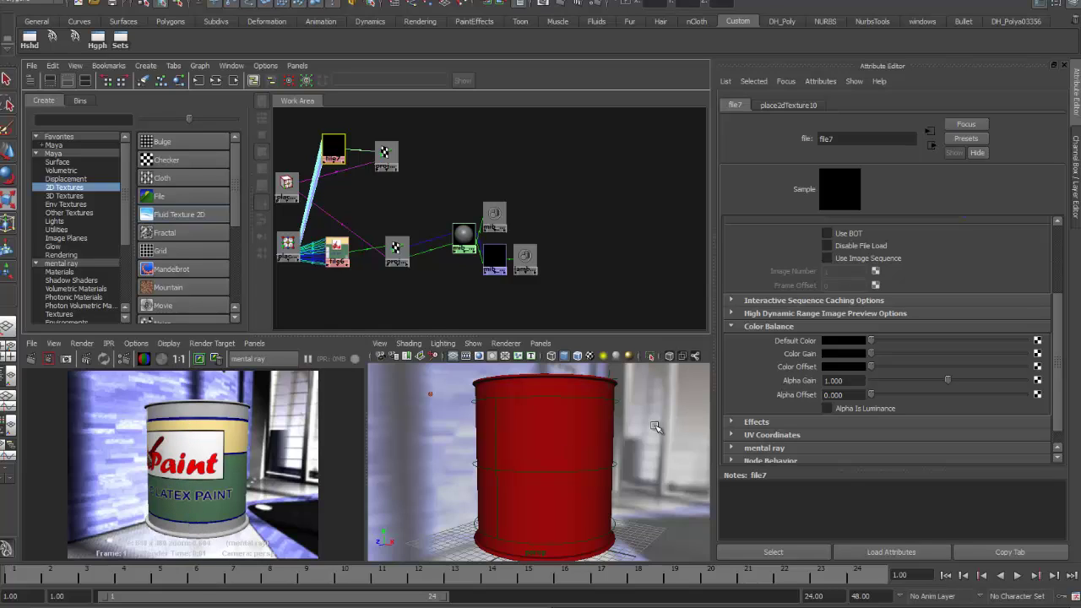
drag(871, 368, 1051, 372)
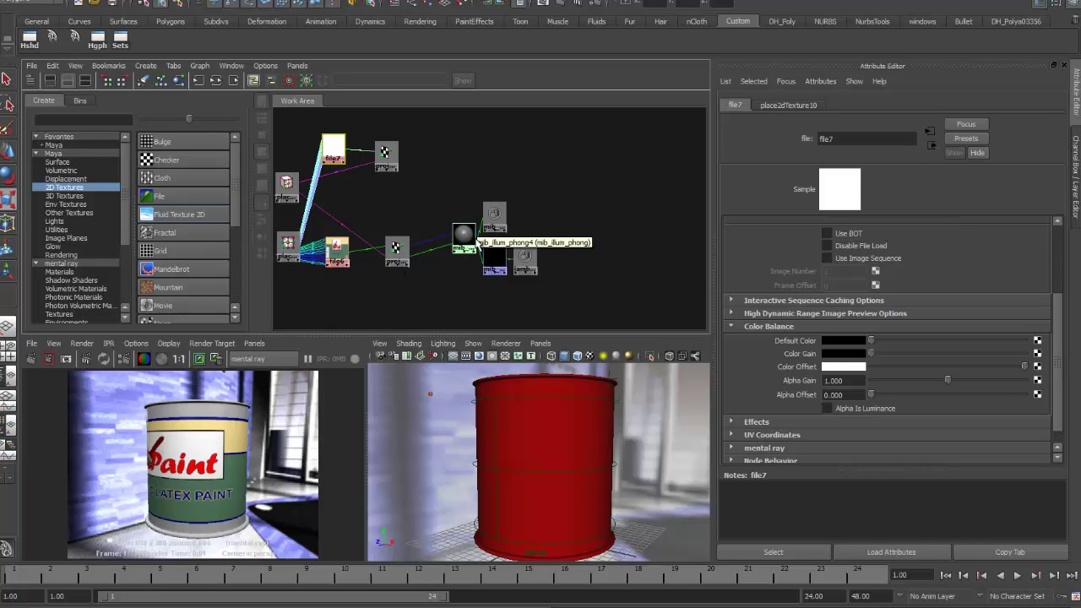
Step: Connect the outAlpha of projection6 to weight_0 of mib_color_mix2
click(494, 260)
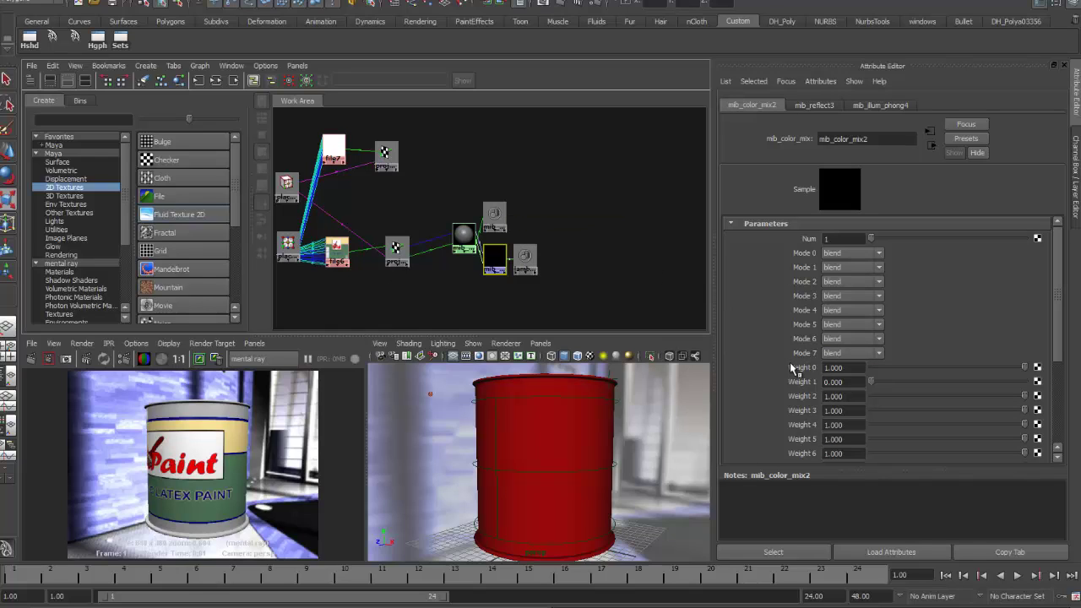
middle_drag(386, 157, 789, 369)
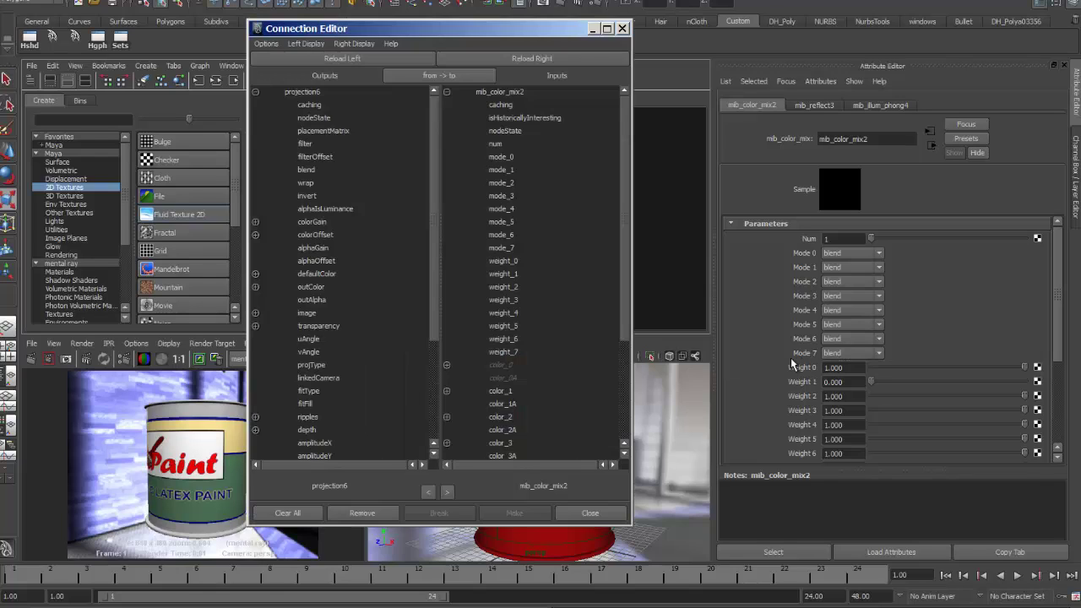
click(311, 300)
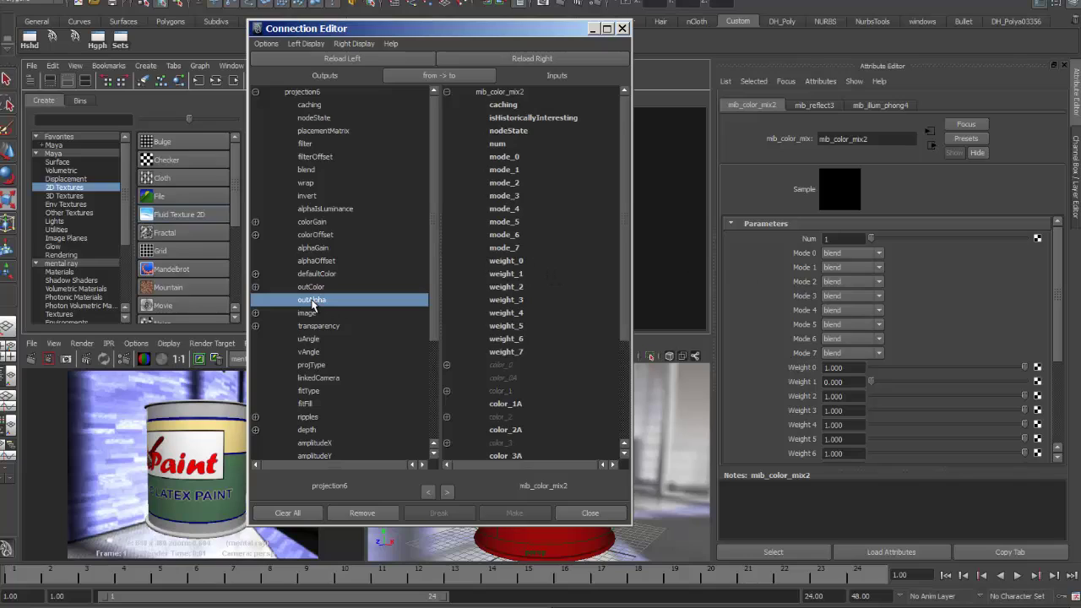
click(508, 262)
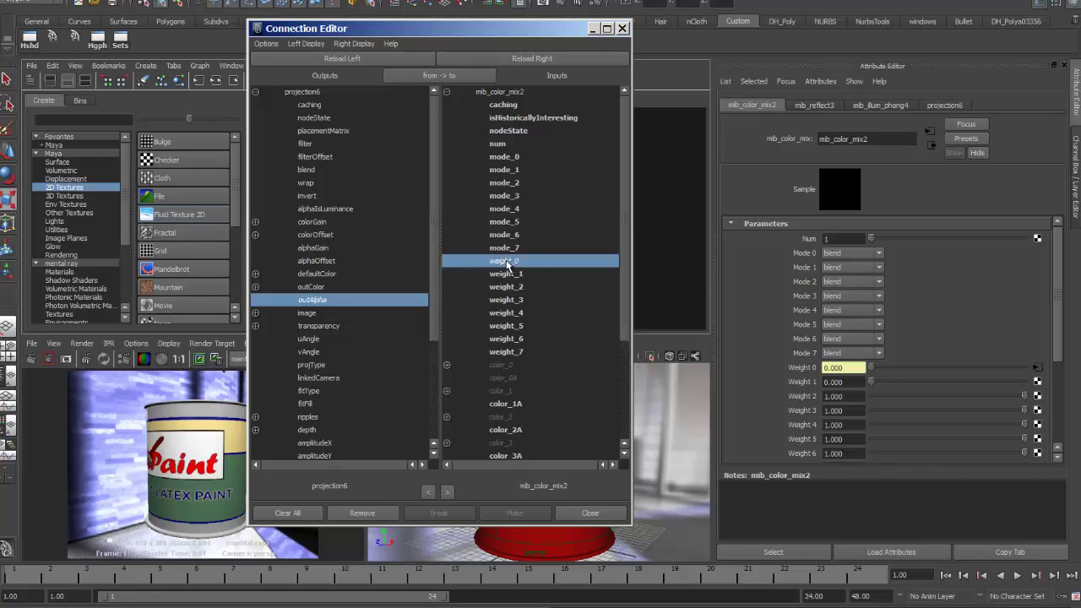
click(623, 29)
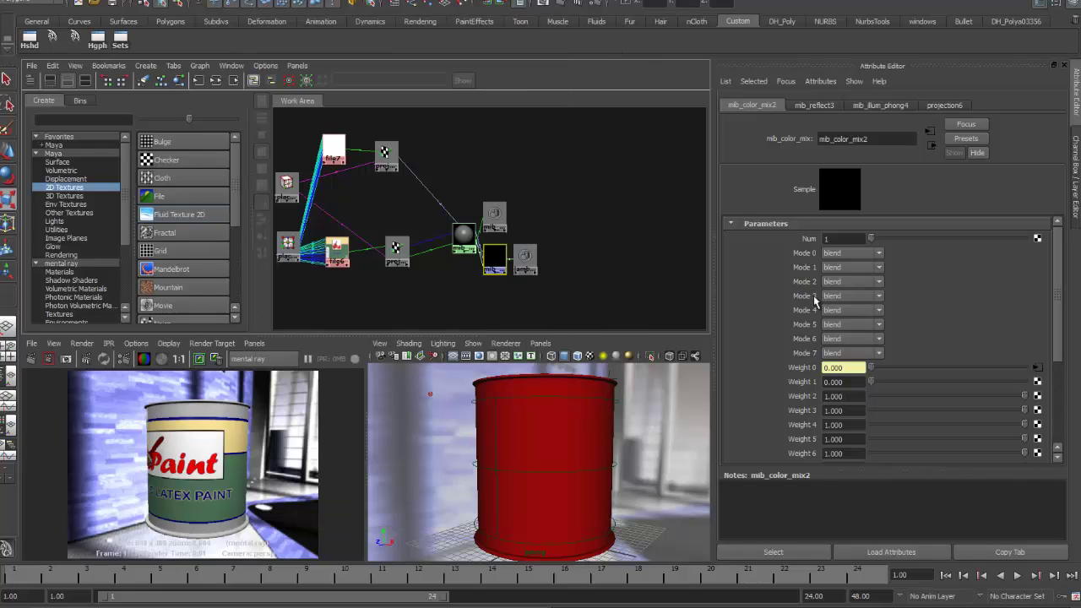
Step: Set Mode 0 of mib_color_mix2 to mix and render the paint can to inspect the result enlarged
click(825, 255)
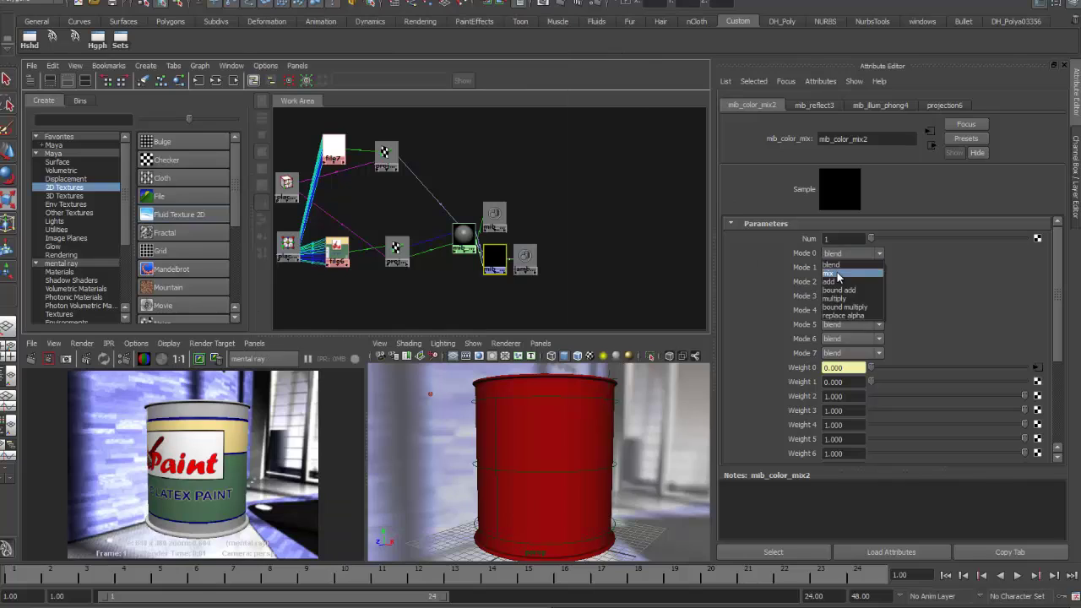
click(838, 273)
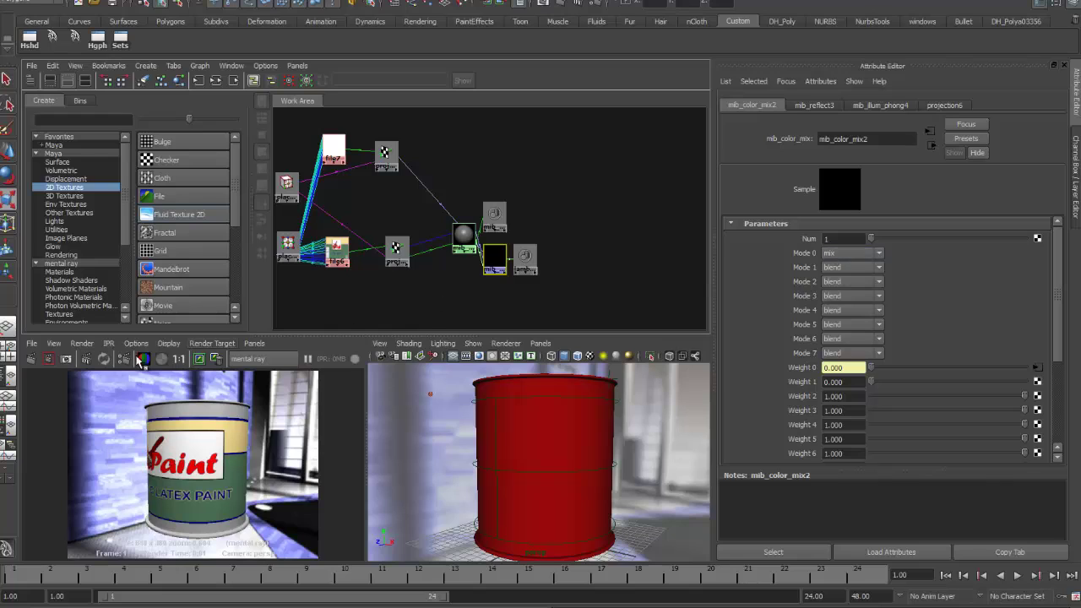
click(33, 359)
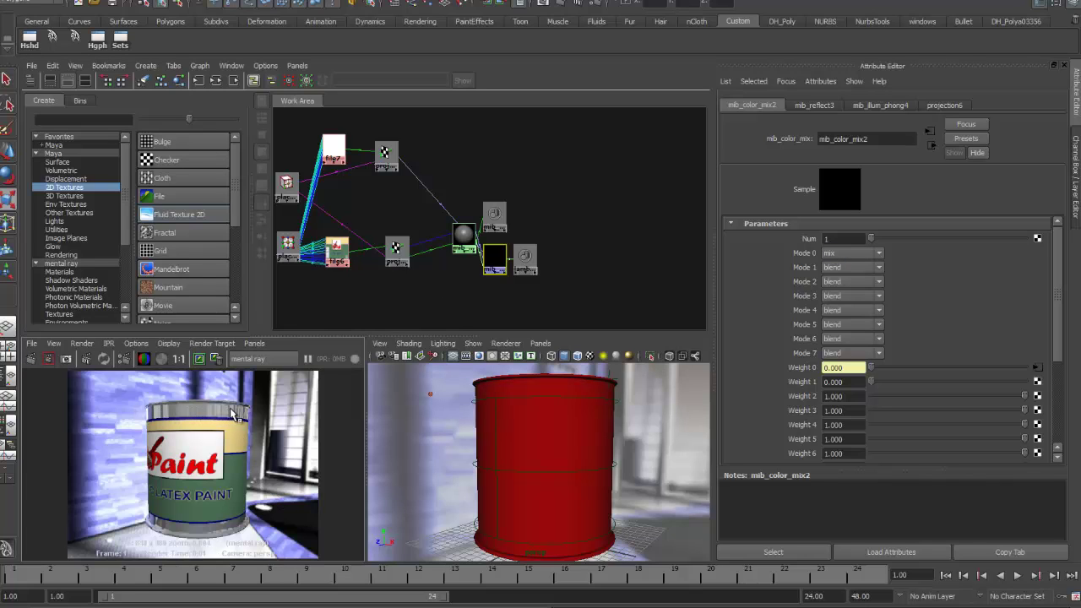
key(space)
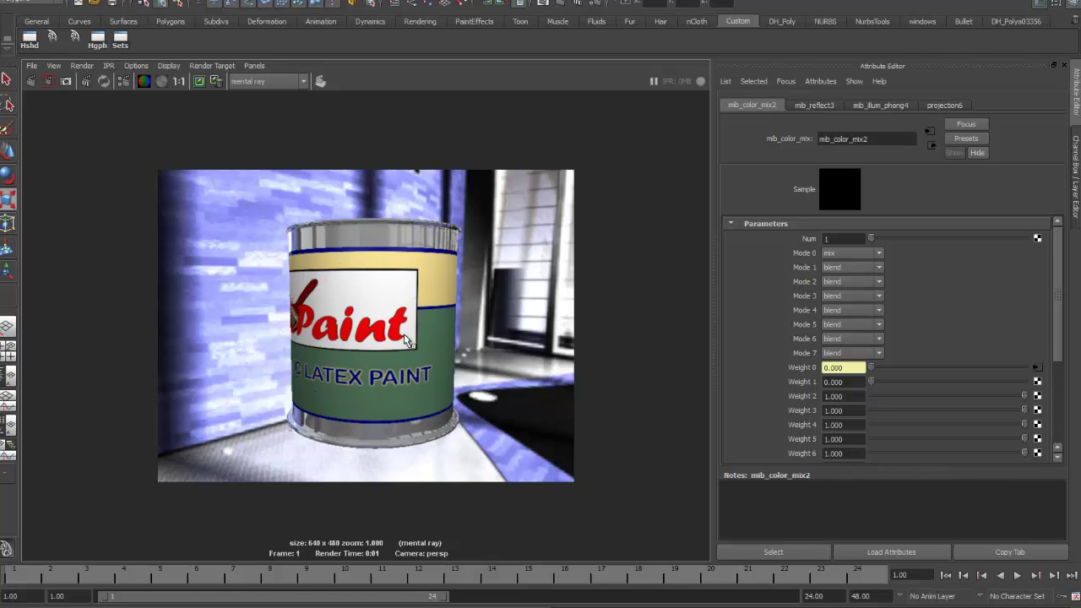
key(space)
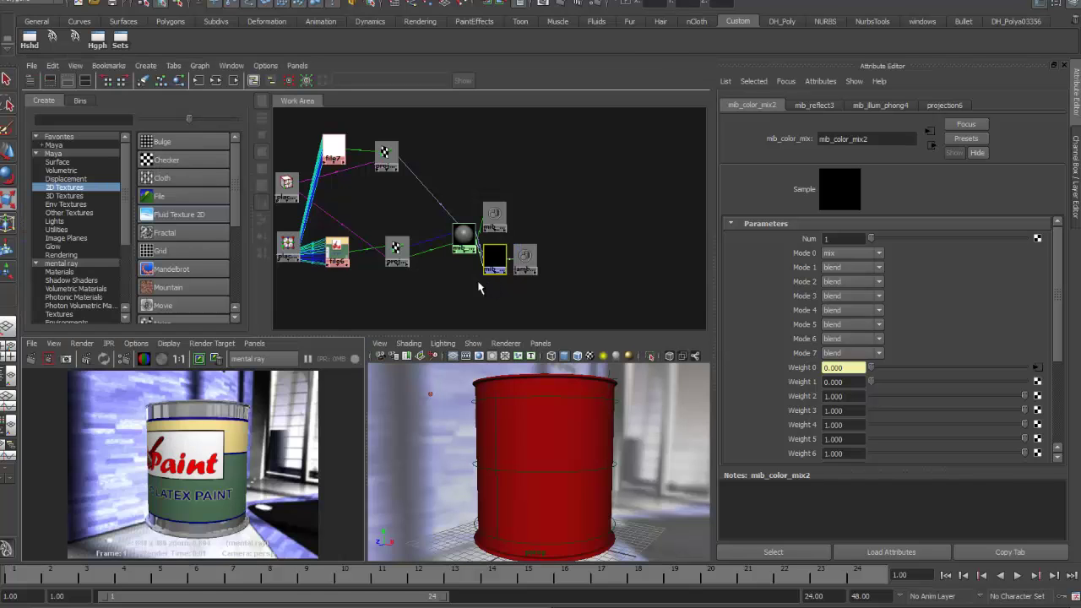
Step: Start an IPR render of a region around the can and inspect its label and metal rims from a front view
click(66, 361)
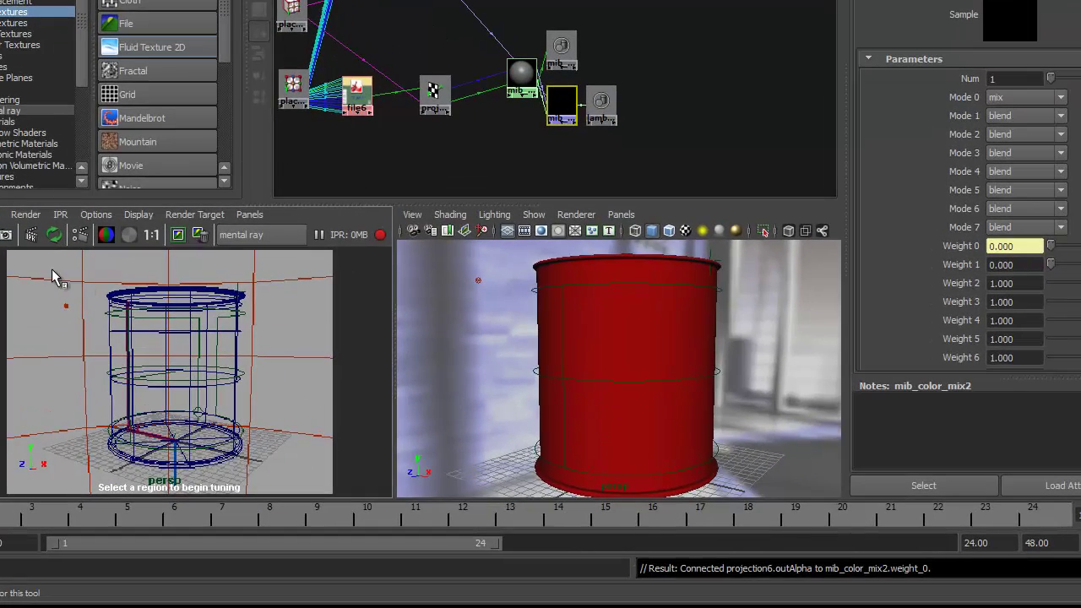
drag(51, 269, 296, 485)
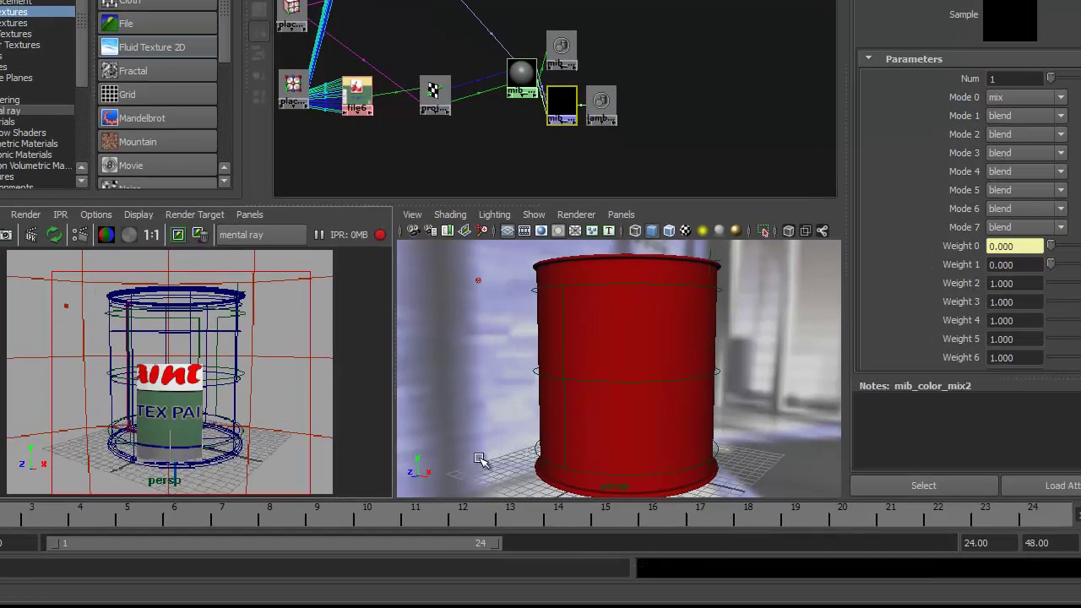
alt+drag(494, 396, 549, 399)
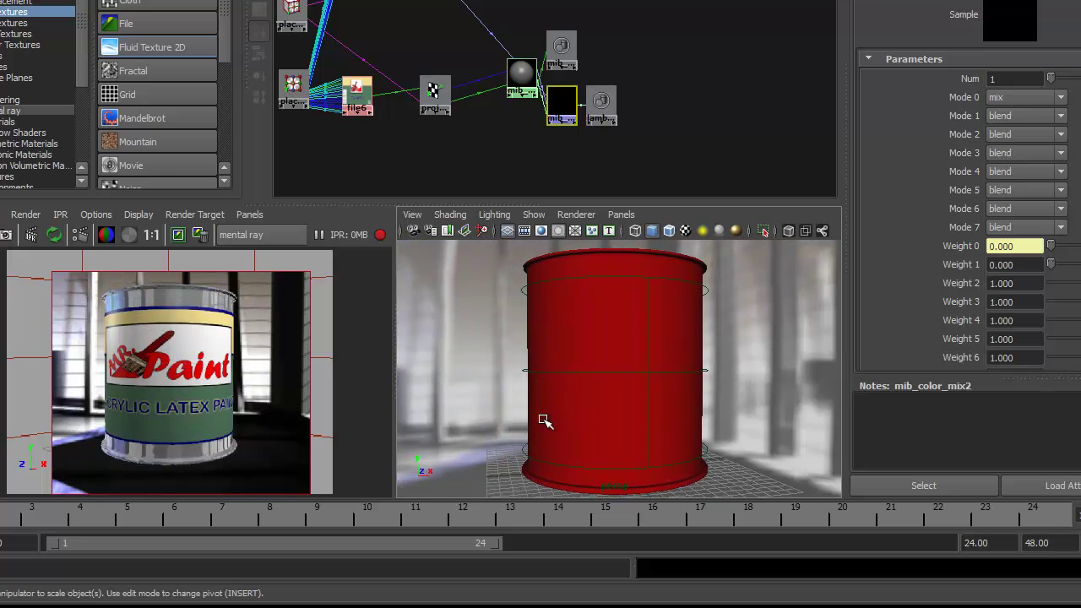
key(space)
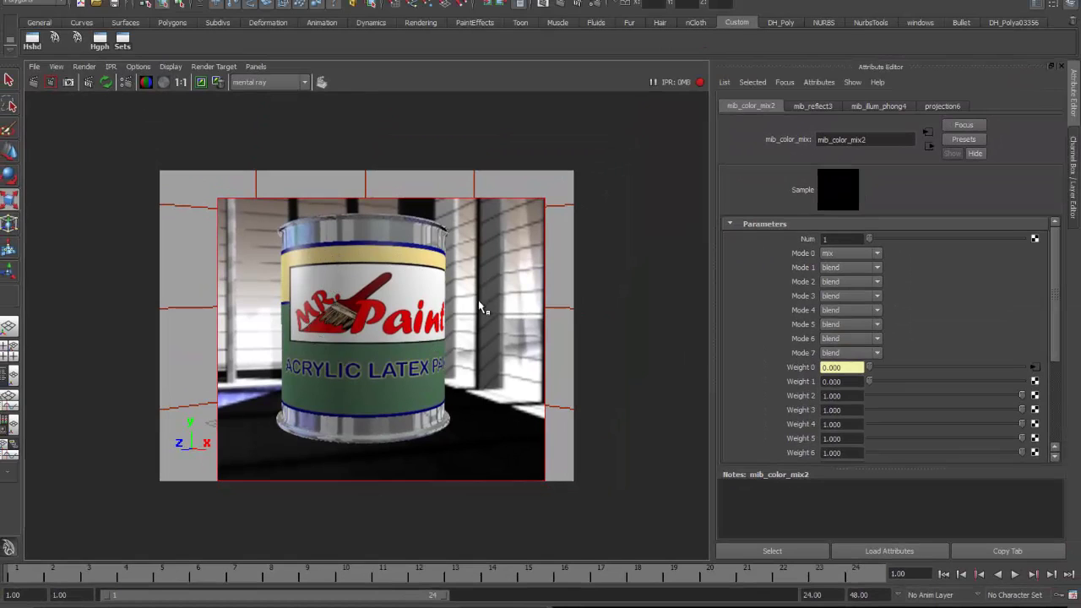
key(space)
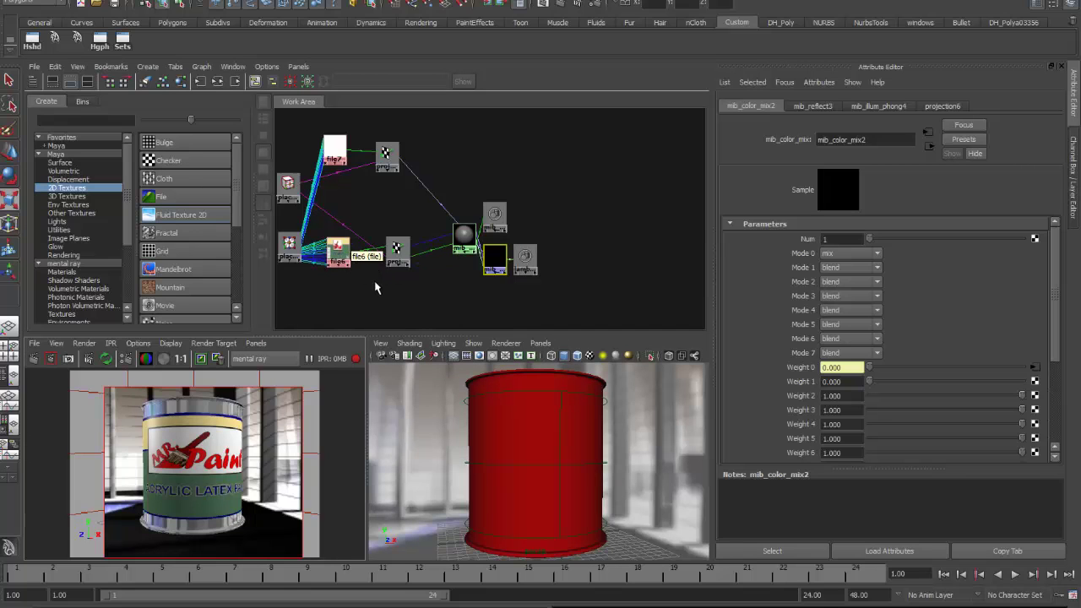
Step: Add a 2D Fractal texture below the shading network and connect it to the Color Gain of file6
alt+right_drag(417, 291, 386, 285)
alt+middle_drag(389, 288, 471, 270)
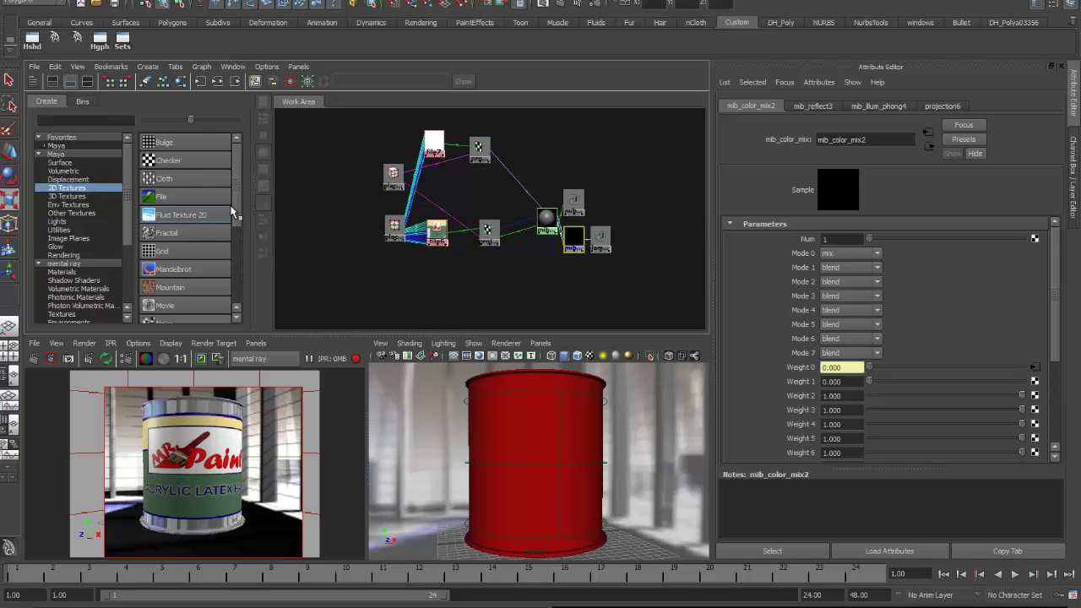
click(188, 233)
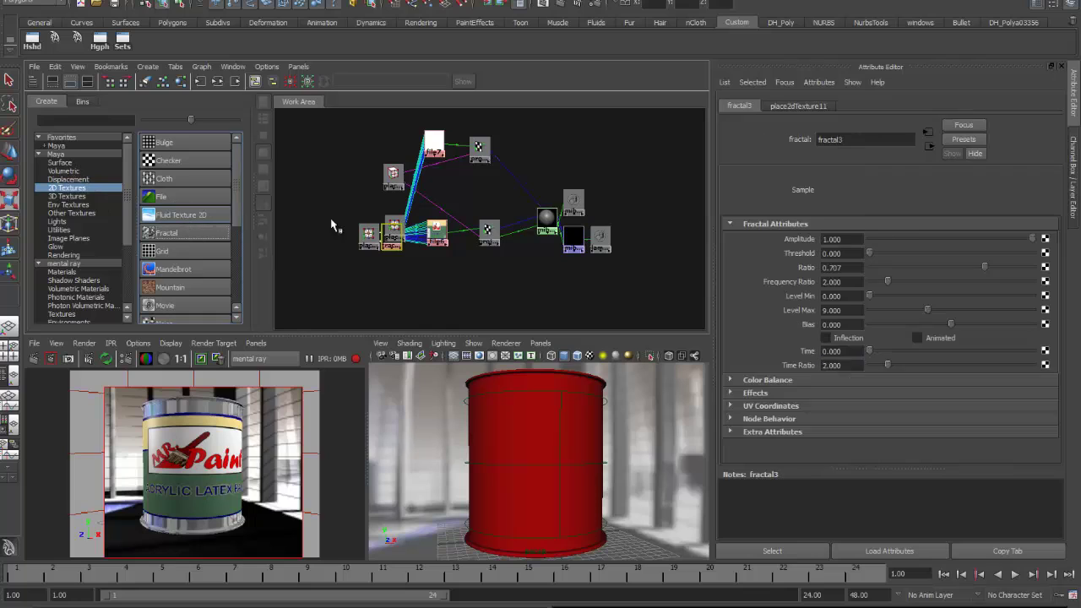
click(374, 245)
drag(393, 261, 400, 280)
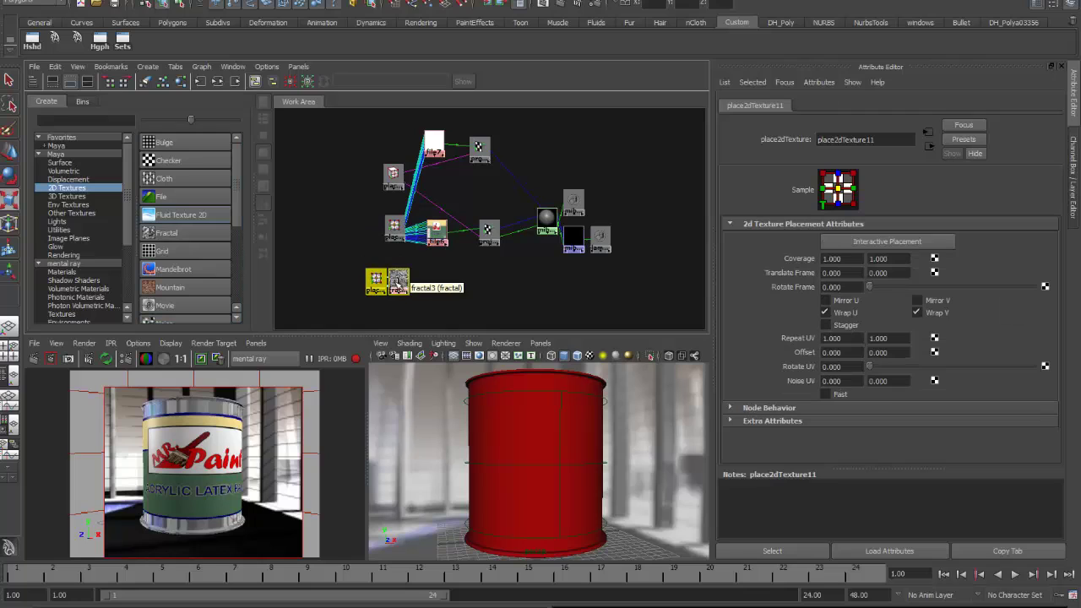
click(445, 230)
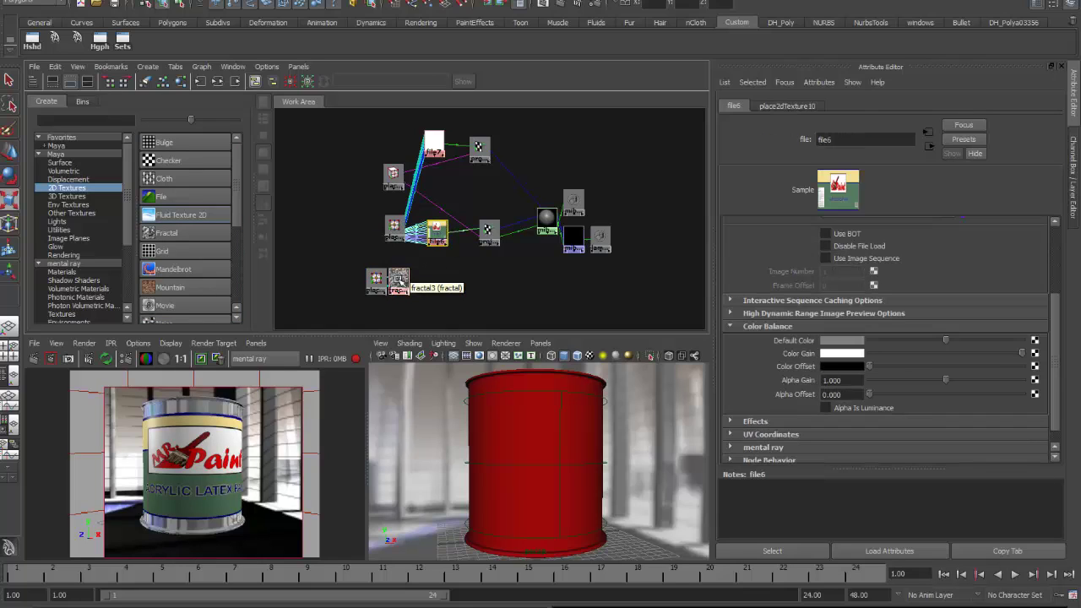
middle_drag(399, 279, 841, 353)
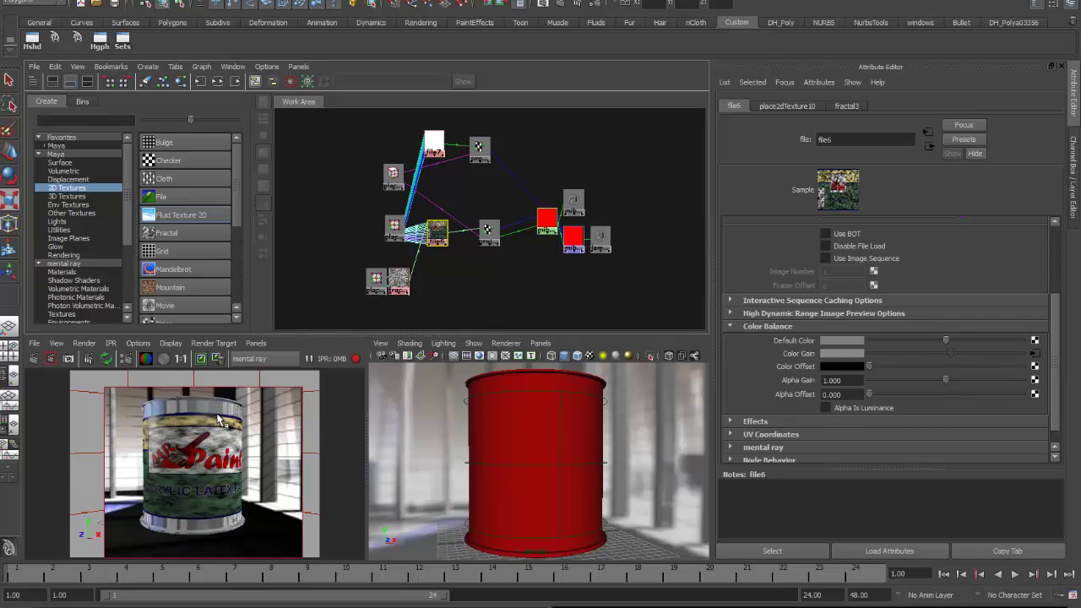
Step: Check the IPR render enlarged and lower the Amplitude of fractal3 to 0.278
key(space)
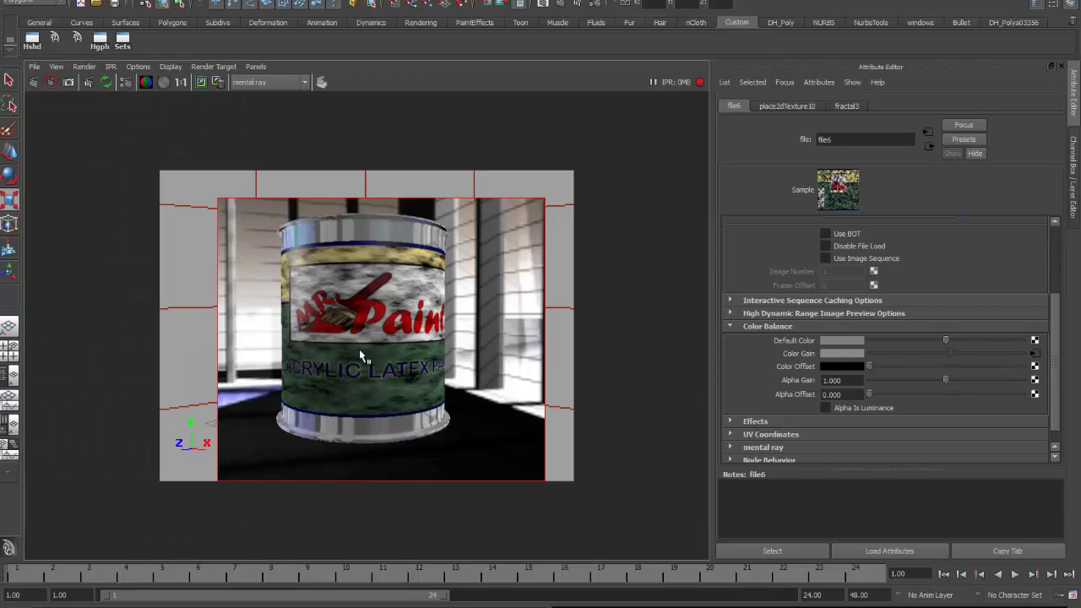
key(space)
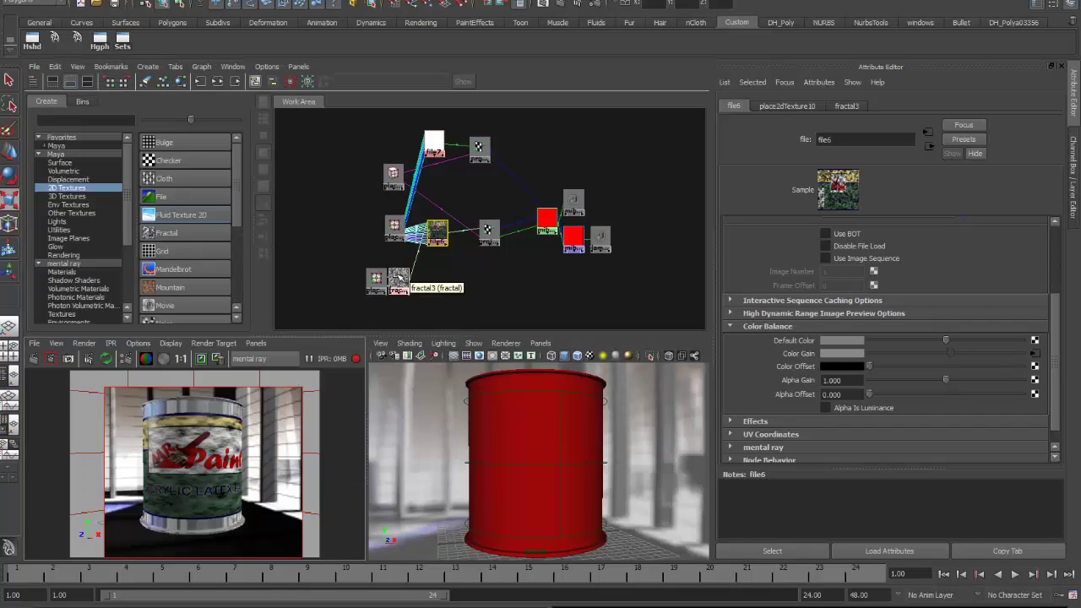
click(397, 278)
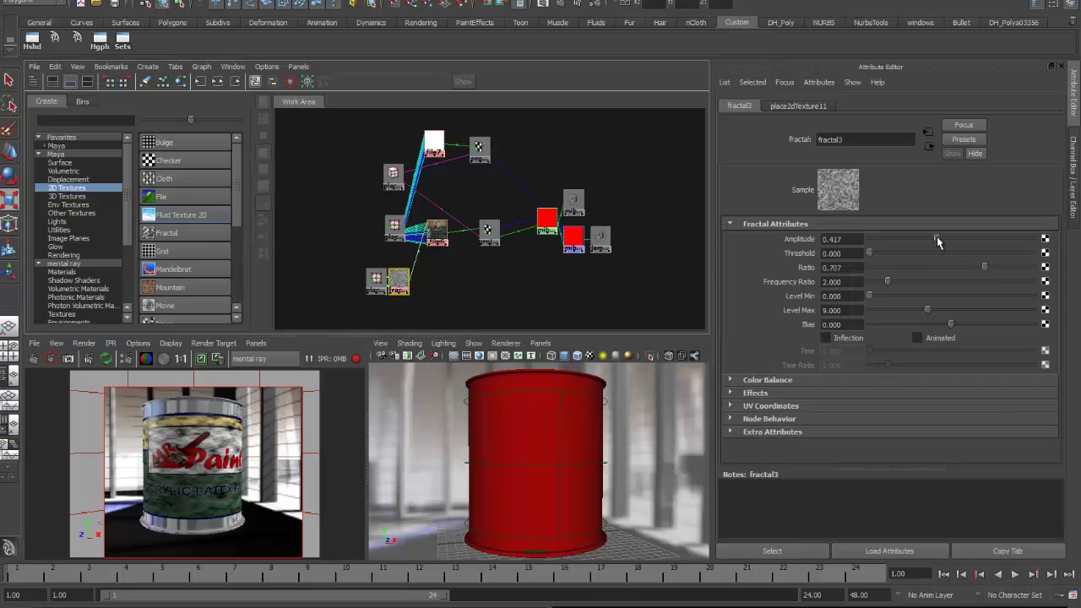
drag(936, 236, 914, 237)
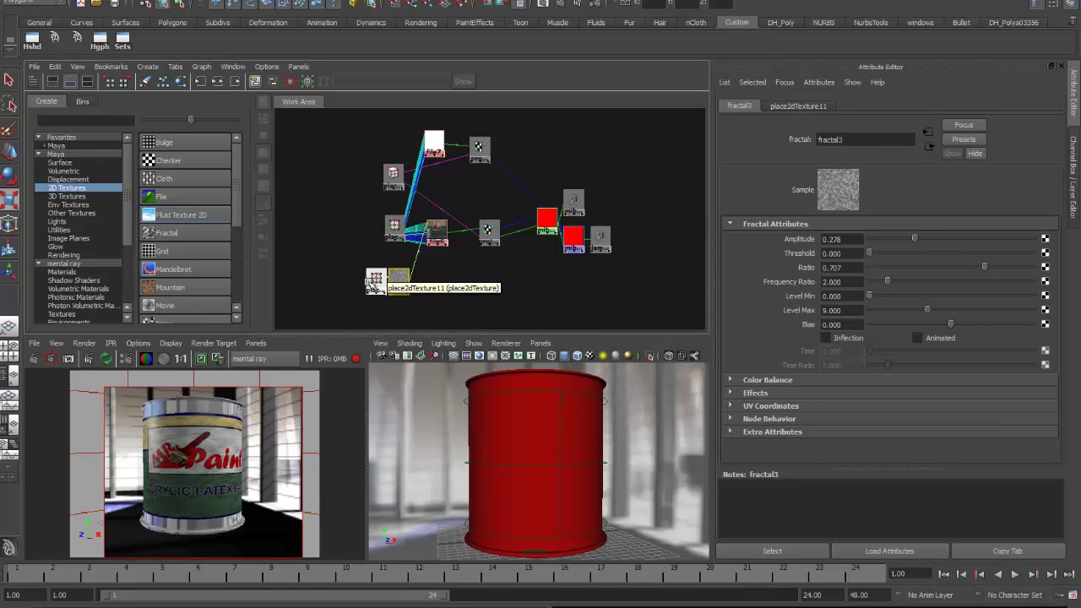
Step: Set the Coverage of place2dTexture11 to 5 by 5
click(377, 280)
double_click(852, 259)
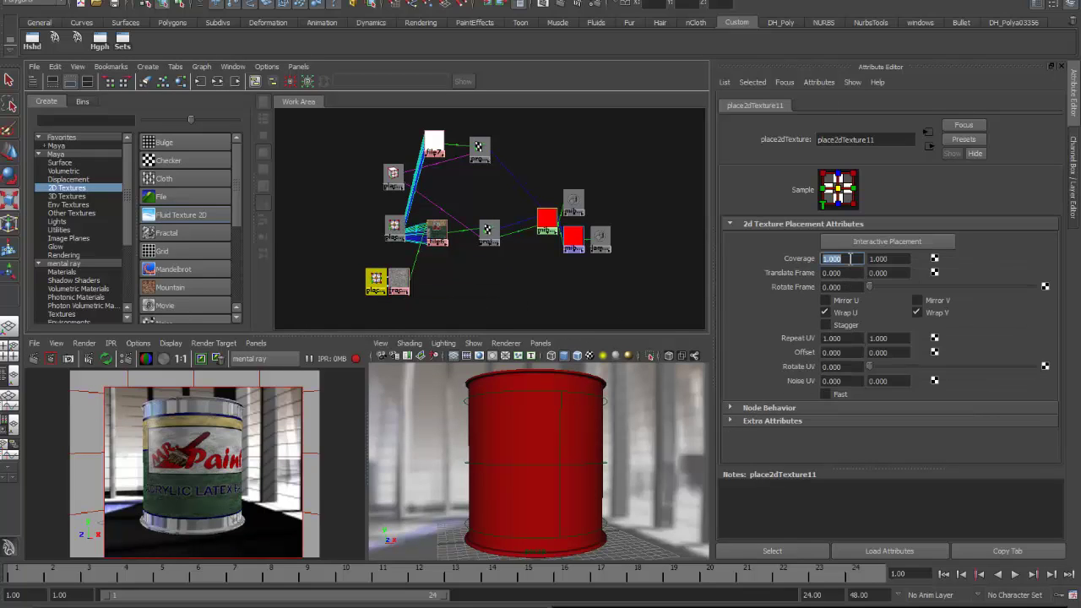
text(5)
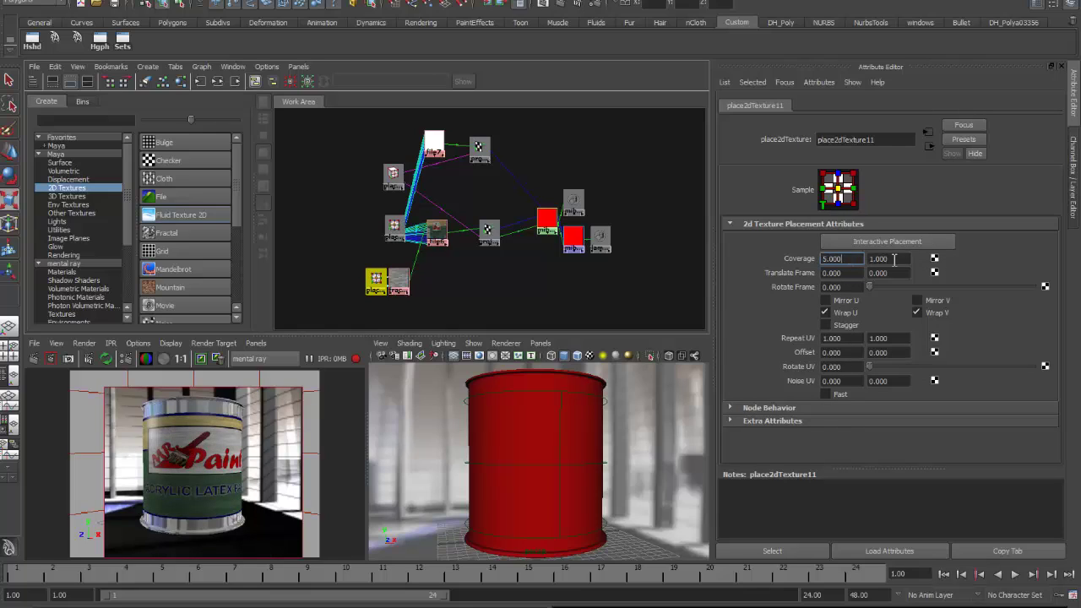
double_click(893, 260)
text(5)
key(Return)
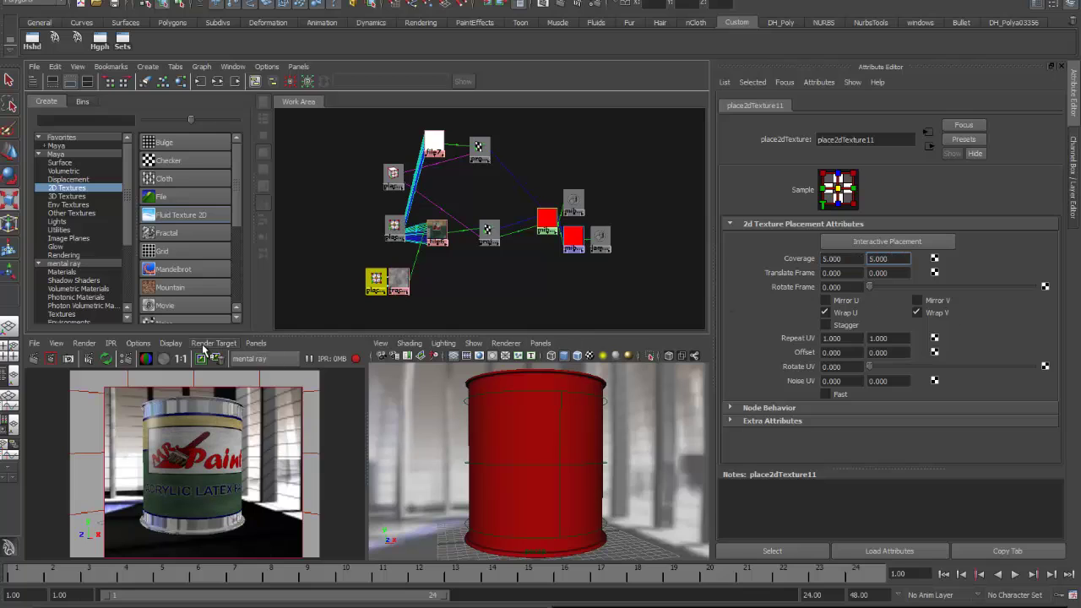
Step: Render the full frame with mental ray and inspect the paint can's label enlarged
click(34, 359)
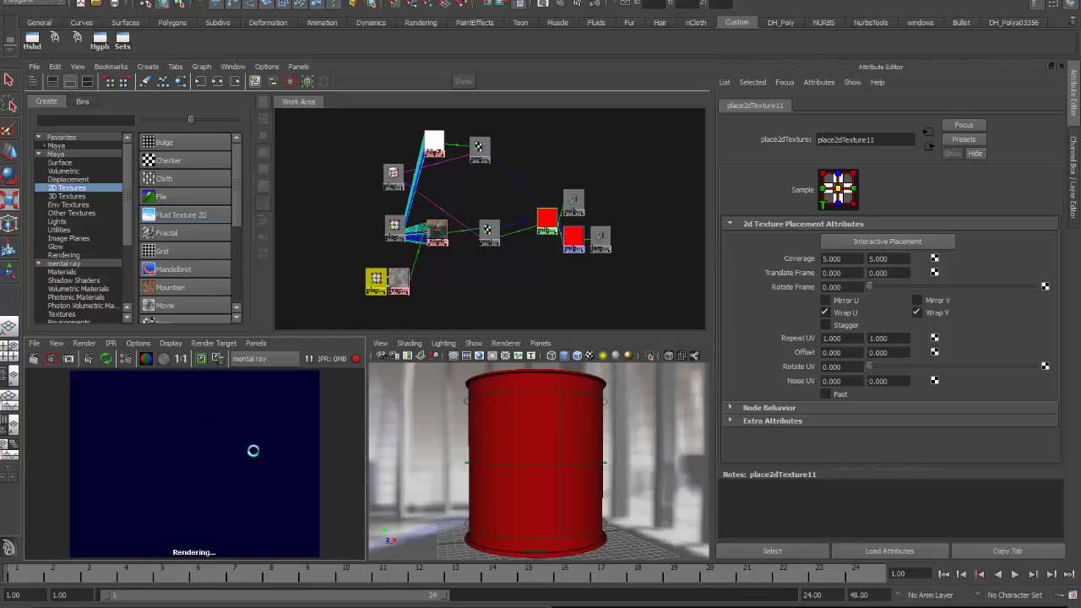
key(space)
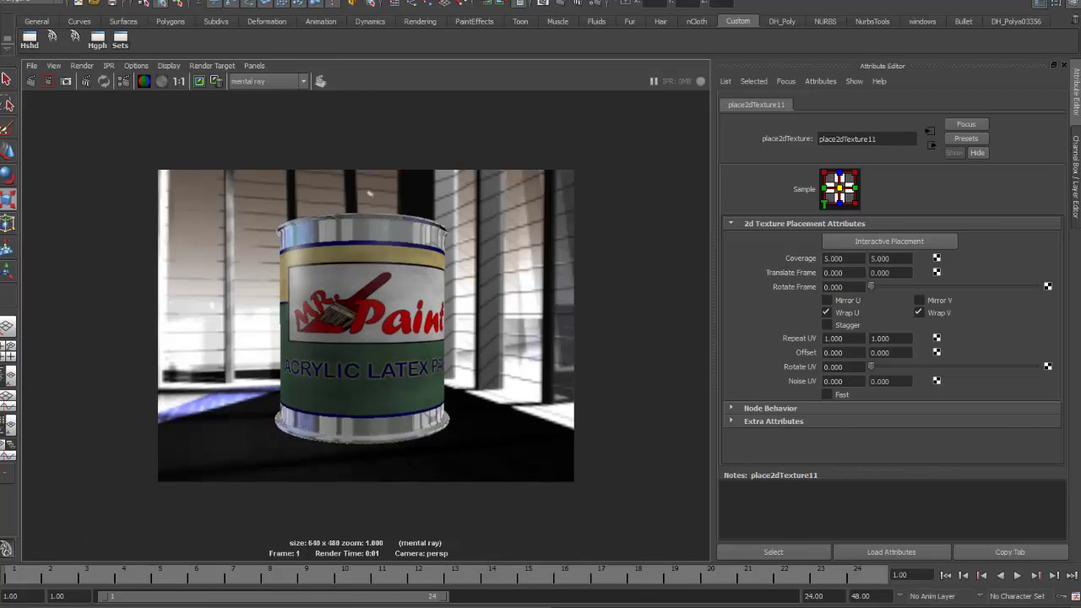
click(8, 422)
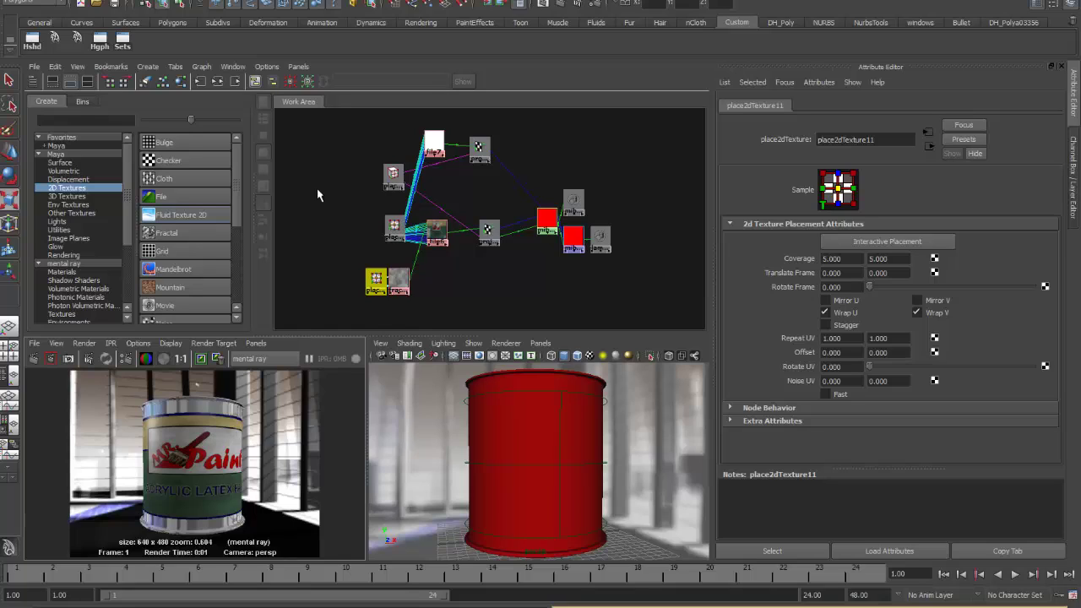
Step: Graph the input connections of mib_color_mix2 in the work area
click(574, 237)
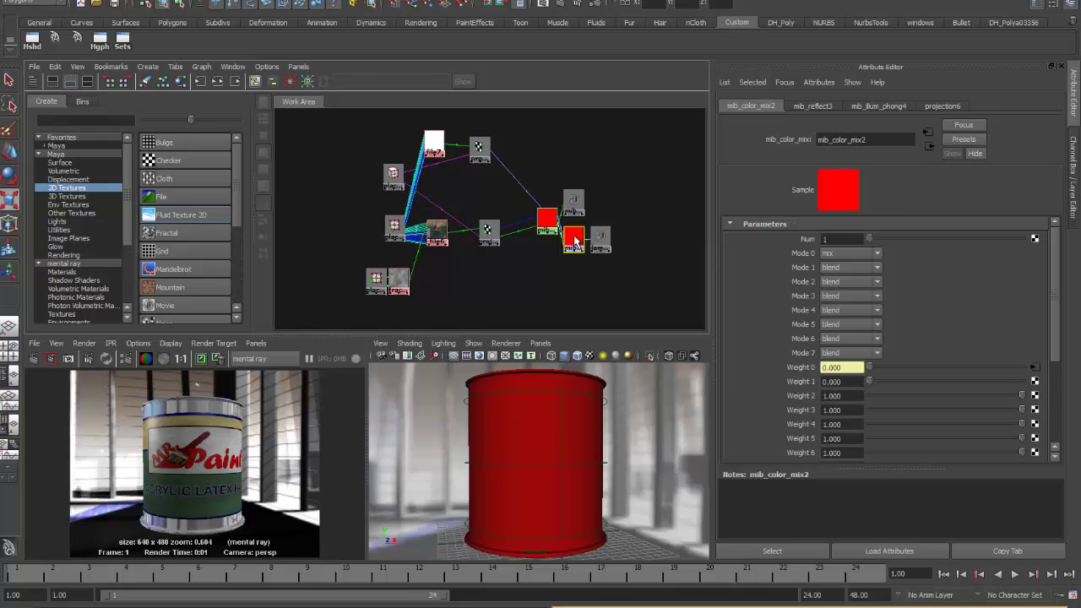
click(201, 82)
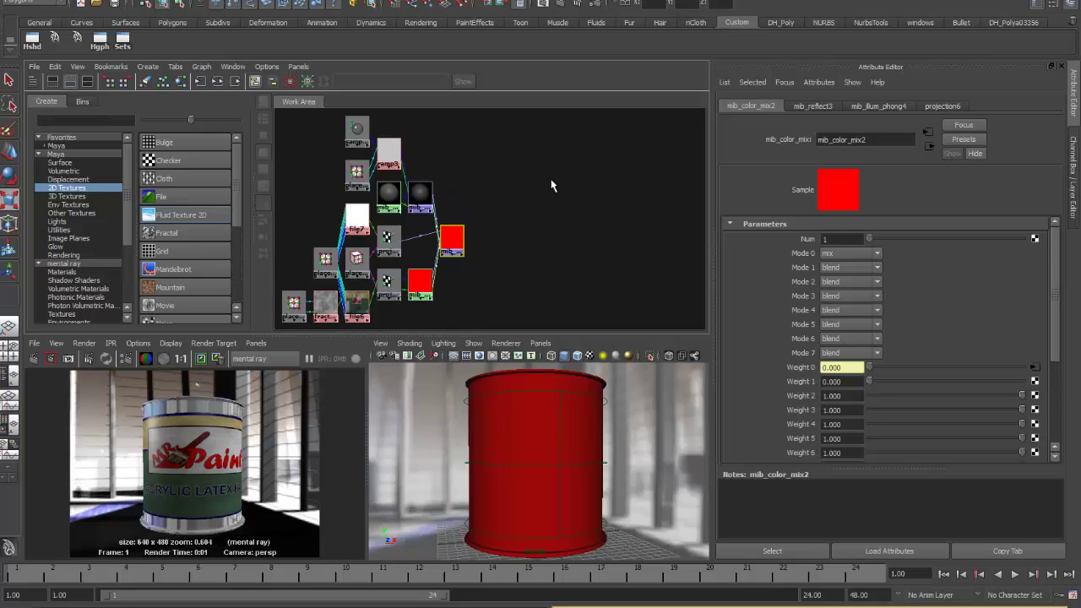
alt+right_drag(571, 191, 455, 200)
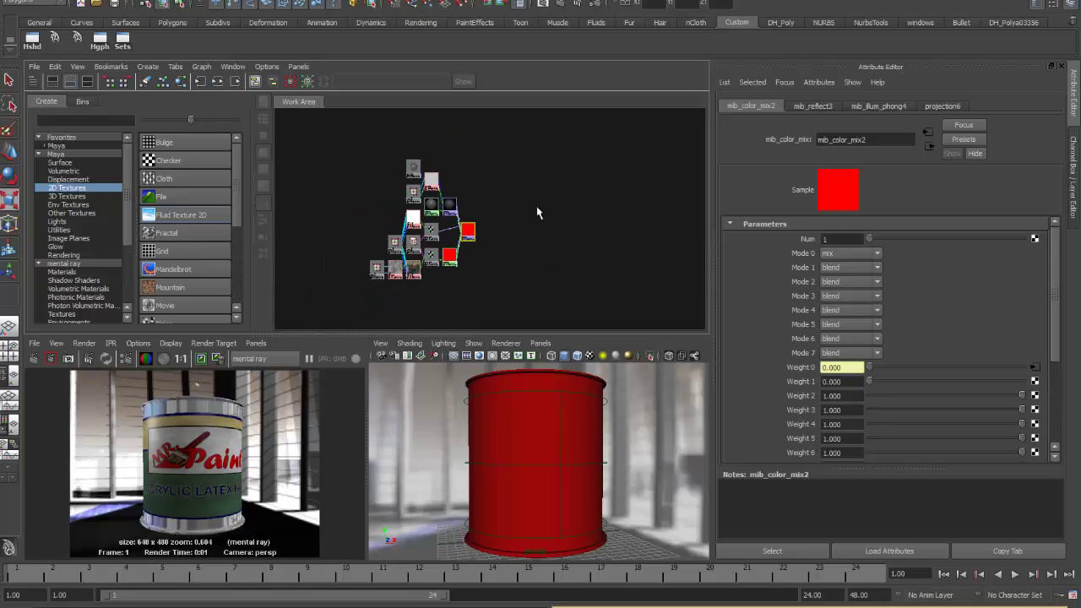
Step: Separate the network into two groups, with the metal reflection nodes above and the label projection nodes to the left of mib_color_mix2
drag(378, 156, 429, 158)
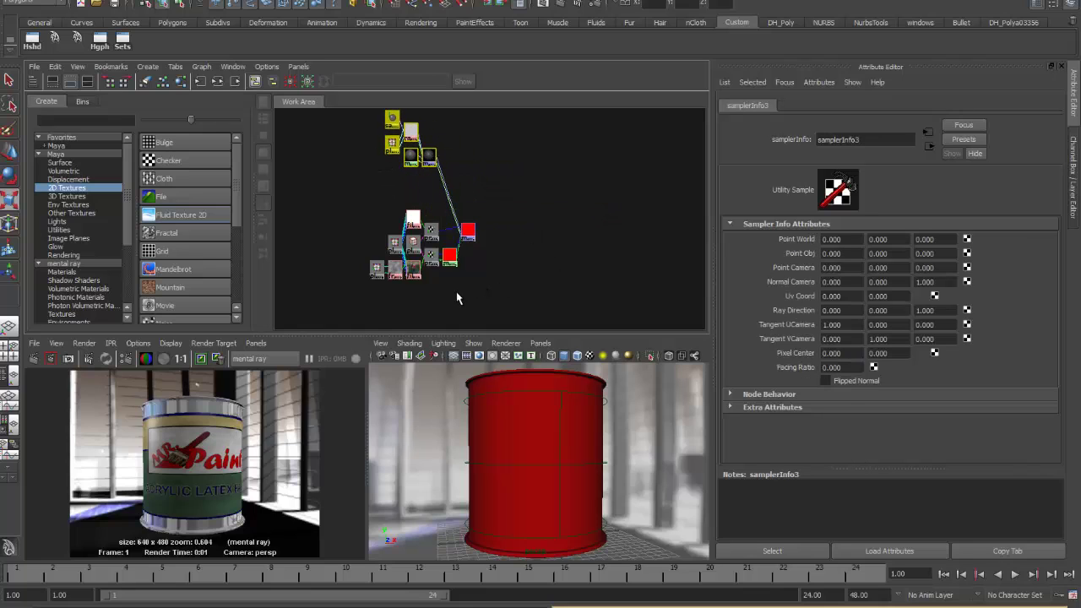
drag(441, 297, 355, 220)
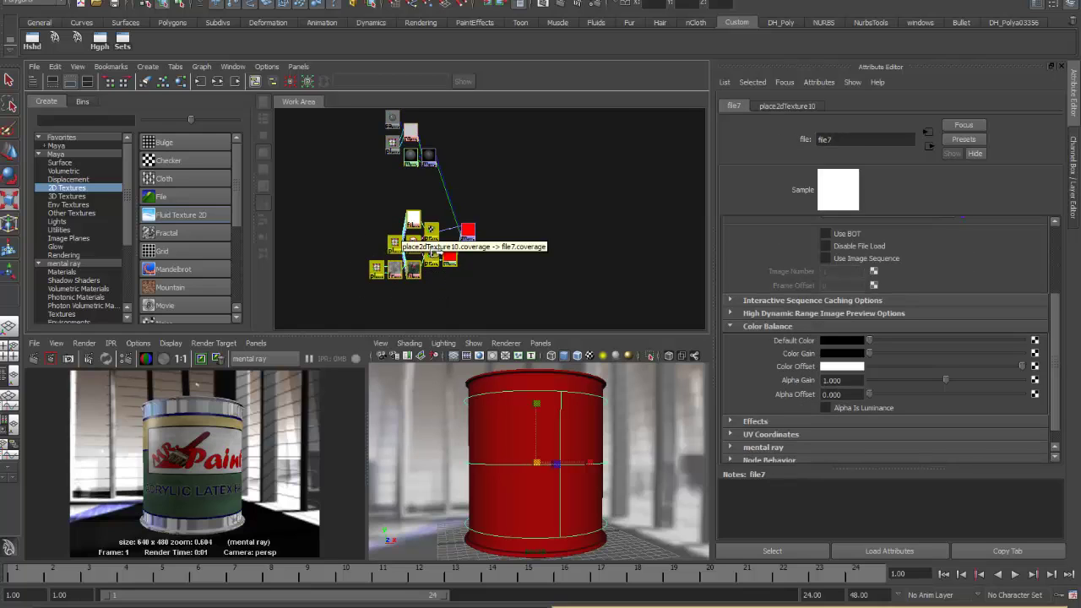
drag(451, 256, 370, 238)
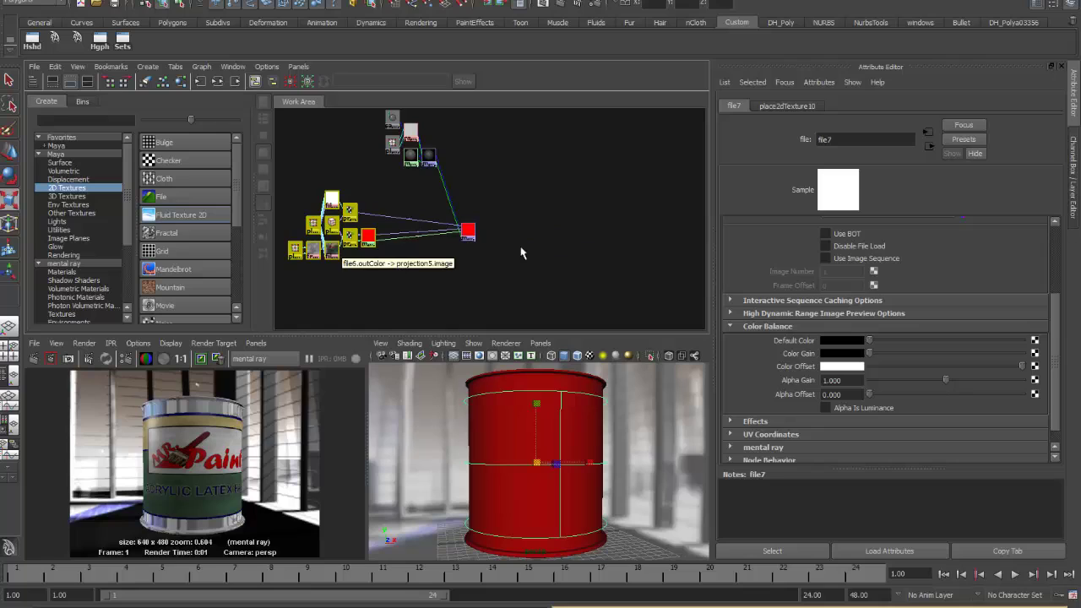
scroll(491, 233, down, 1)
alt+middle_drag(517, 243, 560, 229)
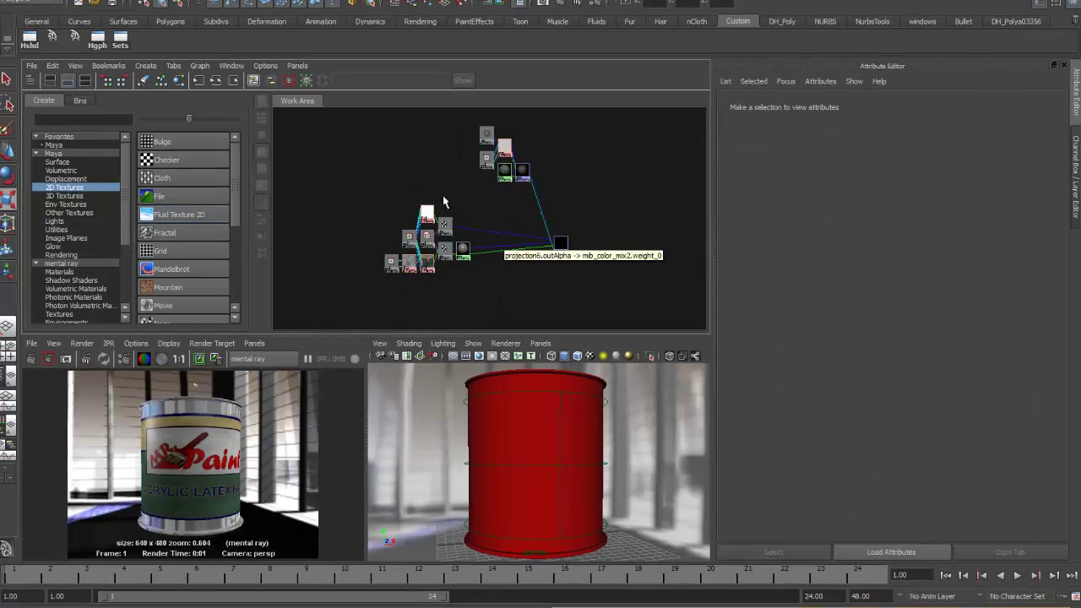
Step: Turn off the Visibility of place3dTexture3 to hide its placement manipulator in the viewport
click(470, 400)
click(467, 403)
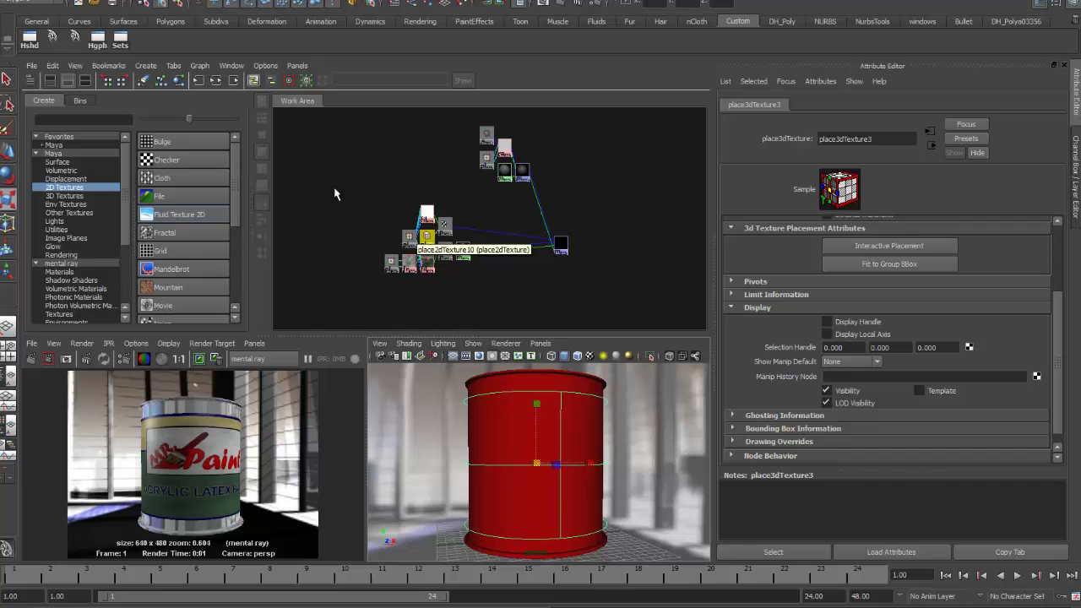
alt+right_drag(418, 251, 589, 237)
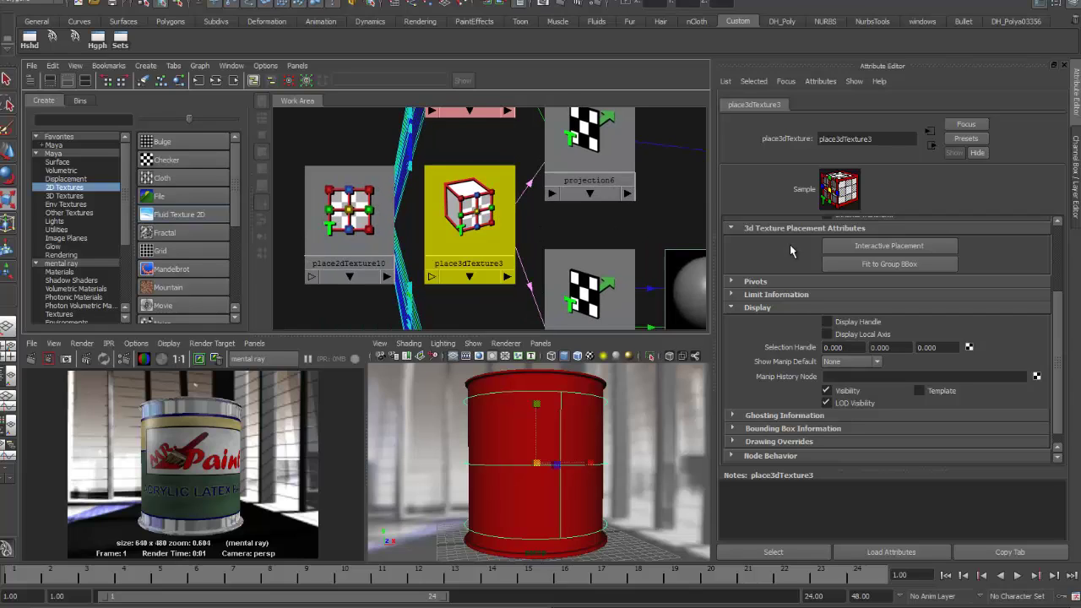
click(828, 390)
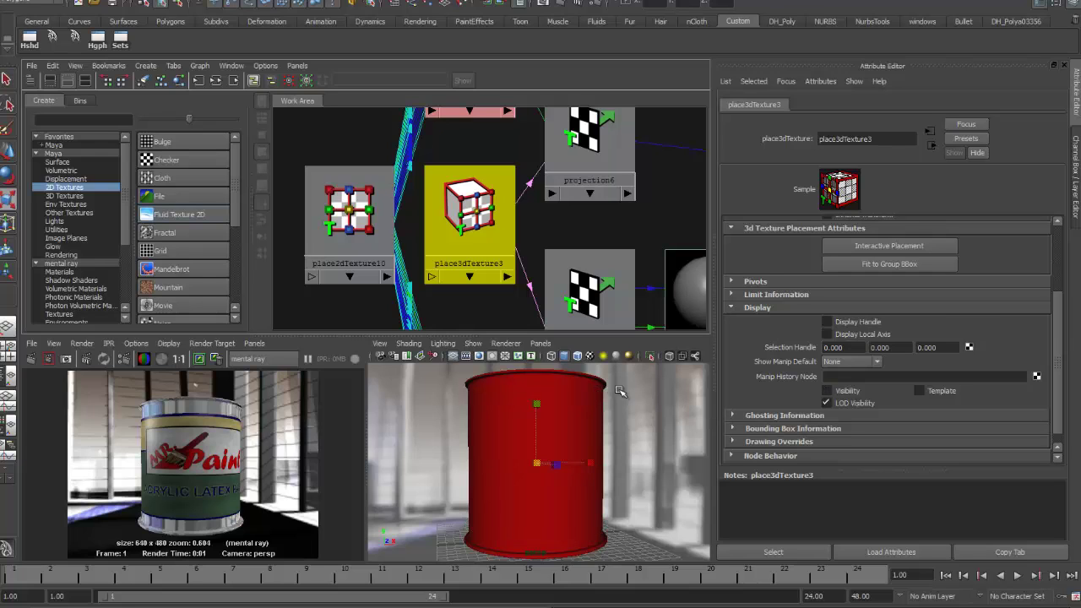
click(650, 390)
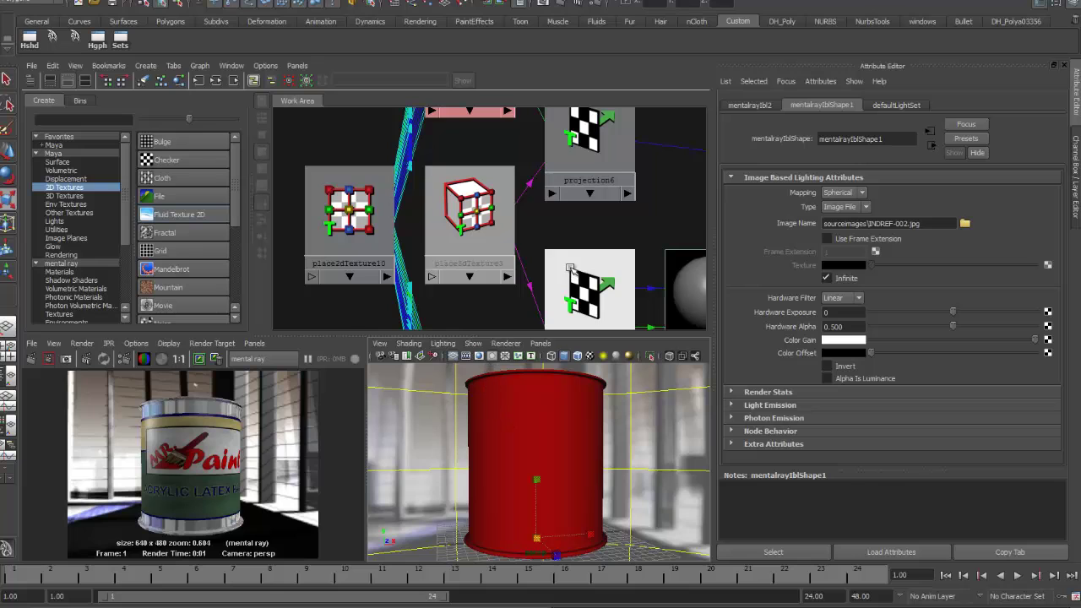
Step: Create a new File texture as a projection and place its nodes below the existing shading network
scroll(564, 235, down, 6)
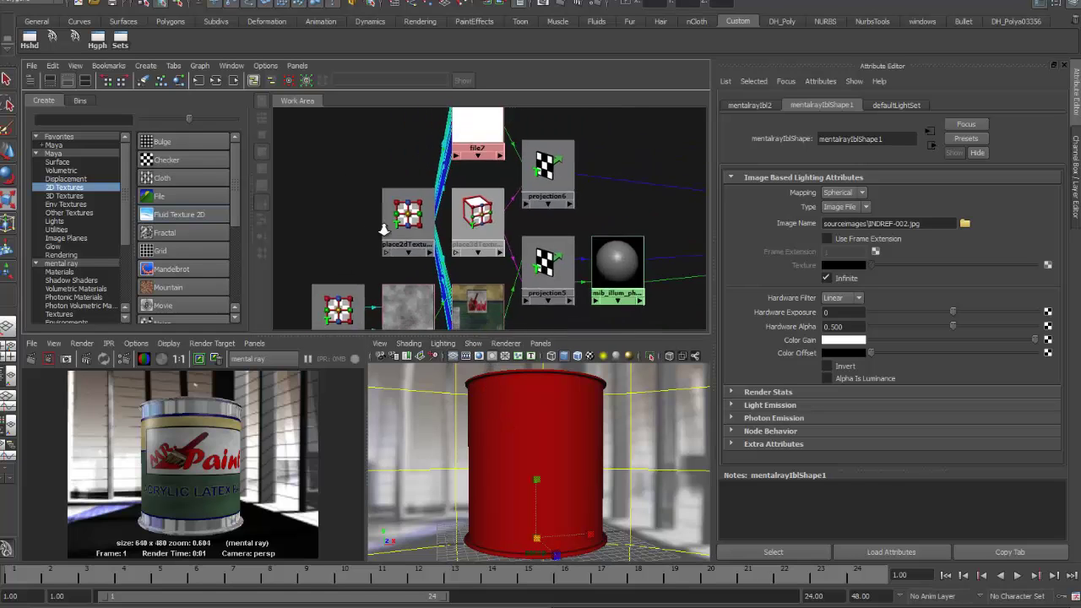
alt+middle_drag(568, 184, 494, 171)
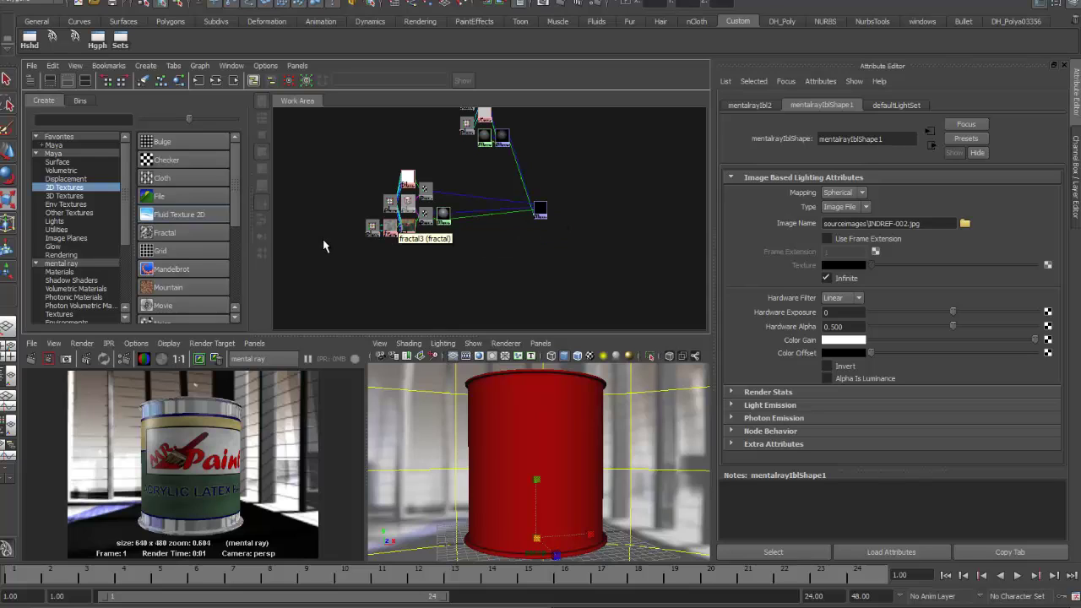
right_click(148, 199)
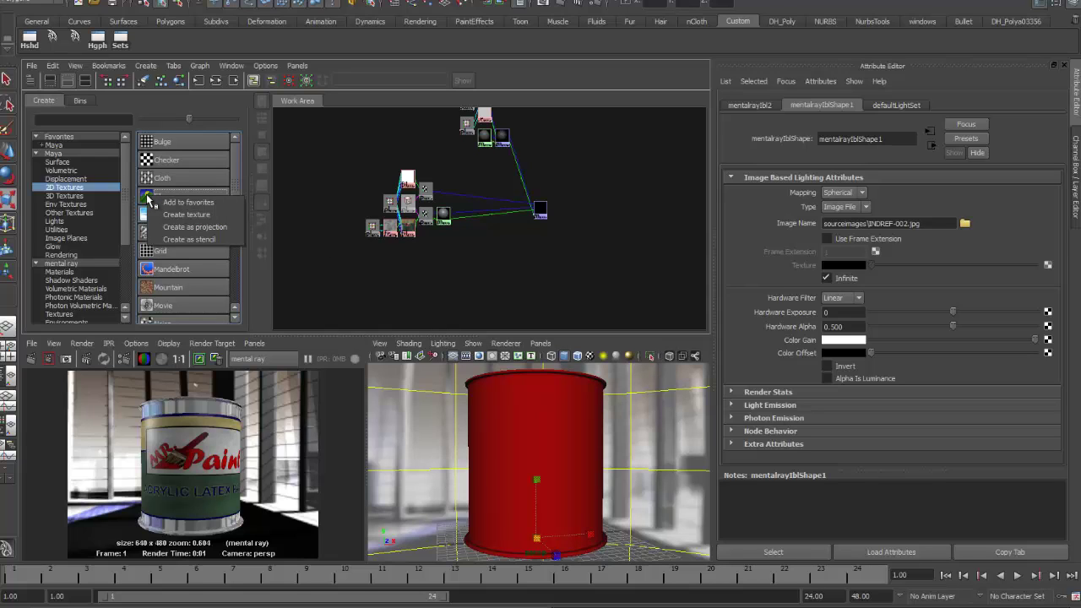
click(199, 228)
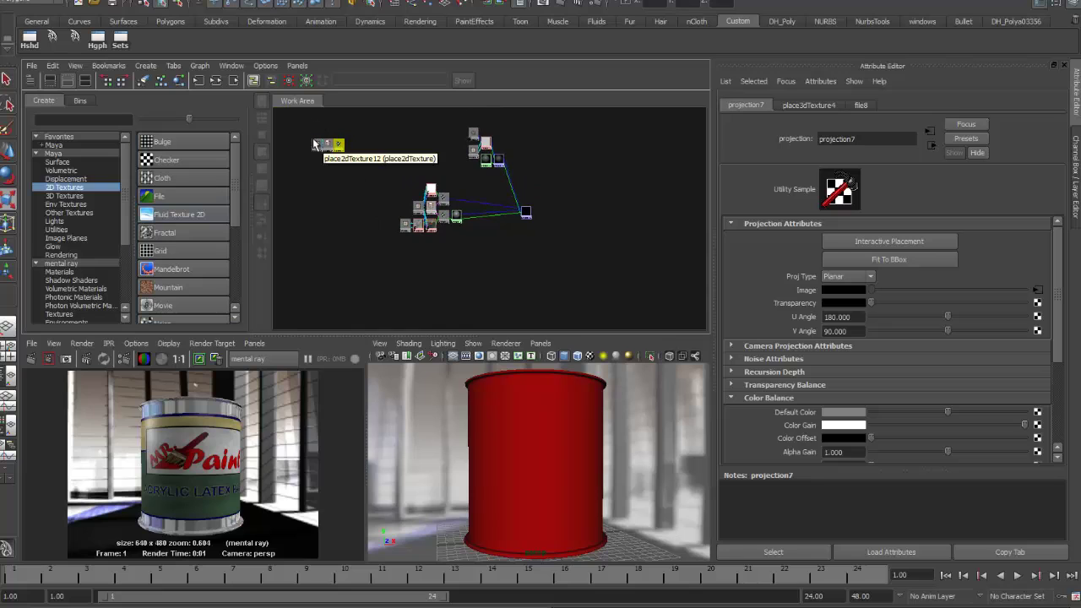
middle_drag(338, 149, 301, 133)
drag(298, 125, 523, 269)
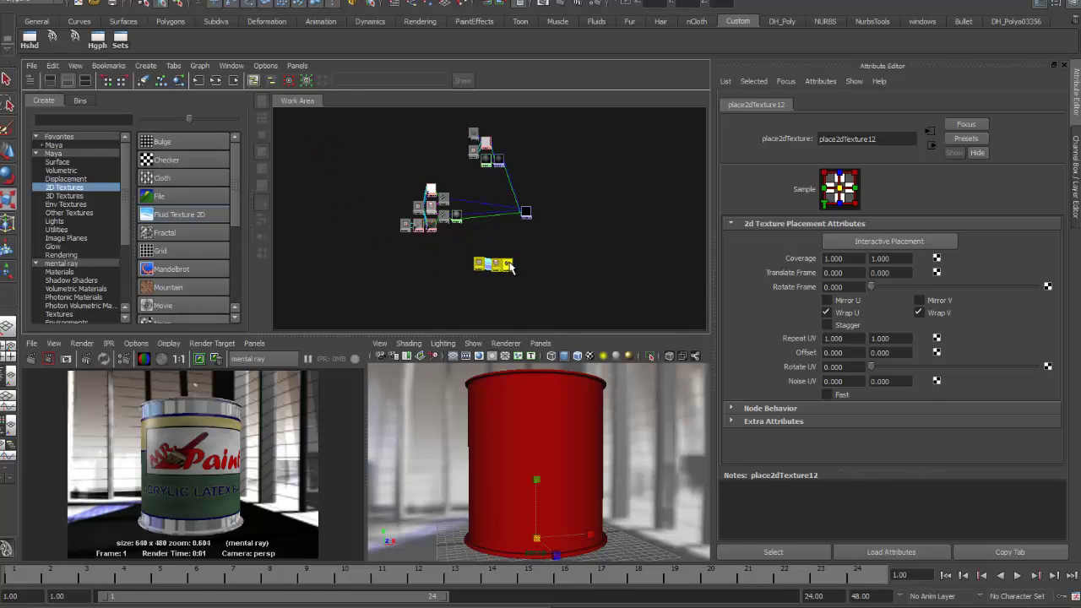
Step: Move mib_color_mix2 down near the new projection and spread apart the overlapping placement, file and projection nodes
alt+right_drag(523, 269, 604, 258)
drag(561, 210, 589, 279)
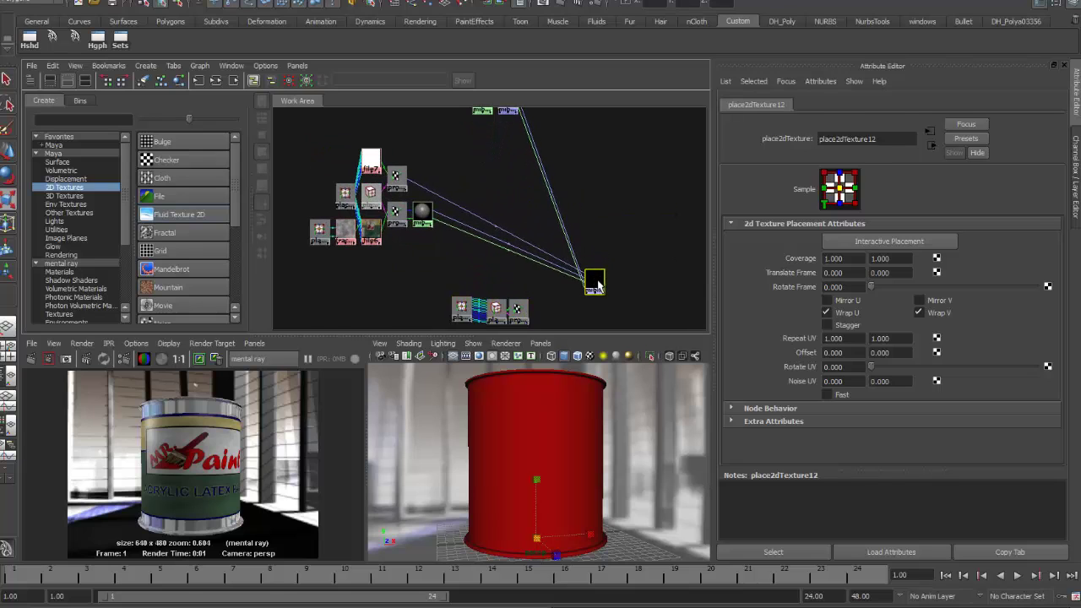
alt+middle_drag(594, 251, 550, 197)
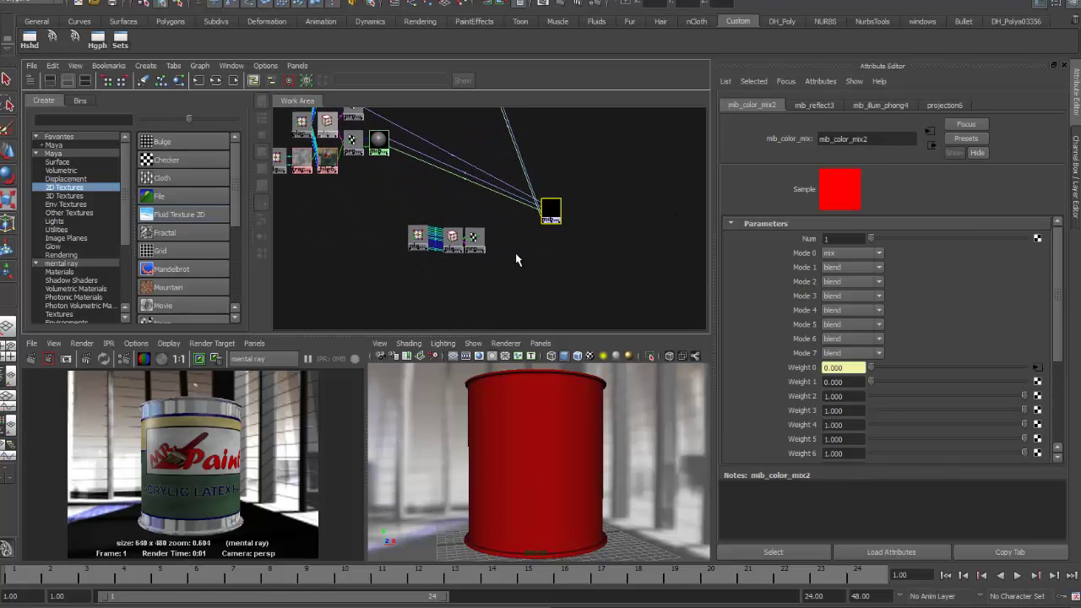
drag(474, 239, 462, 270)
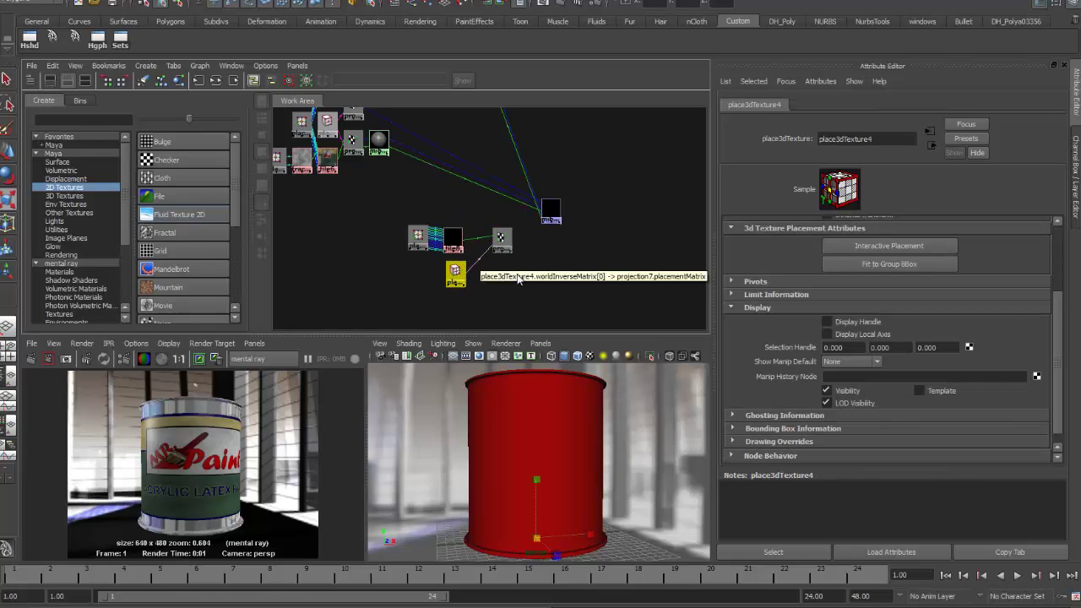
click(415, 244)
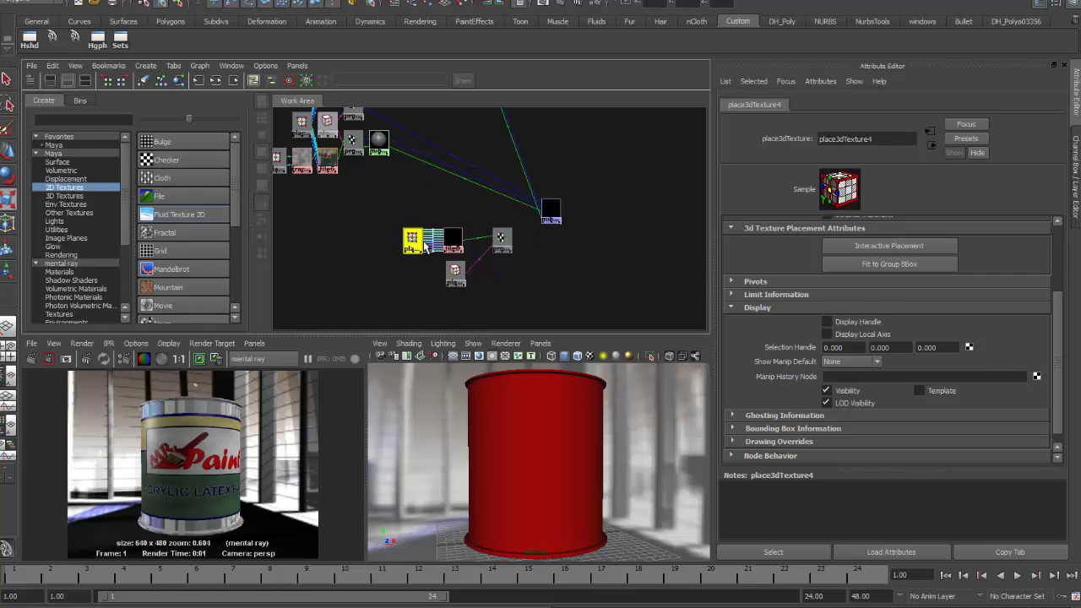
click(412, 239)
click(453, 235)
click(412, 237)
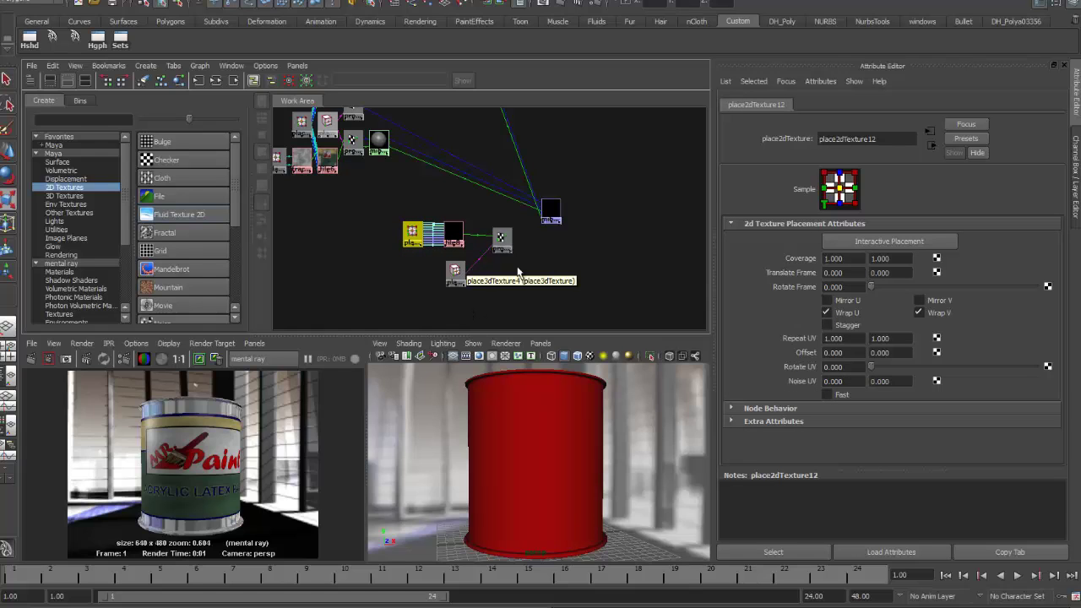
Step: Set the Proj Type of projection7 to Cylindrical and its U Angle to 360
click(502, 237)
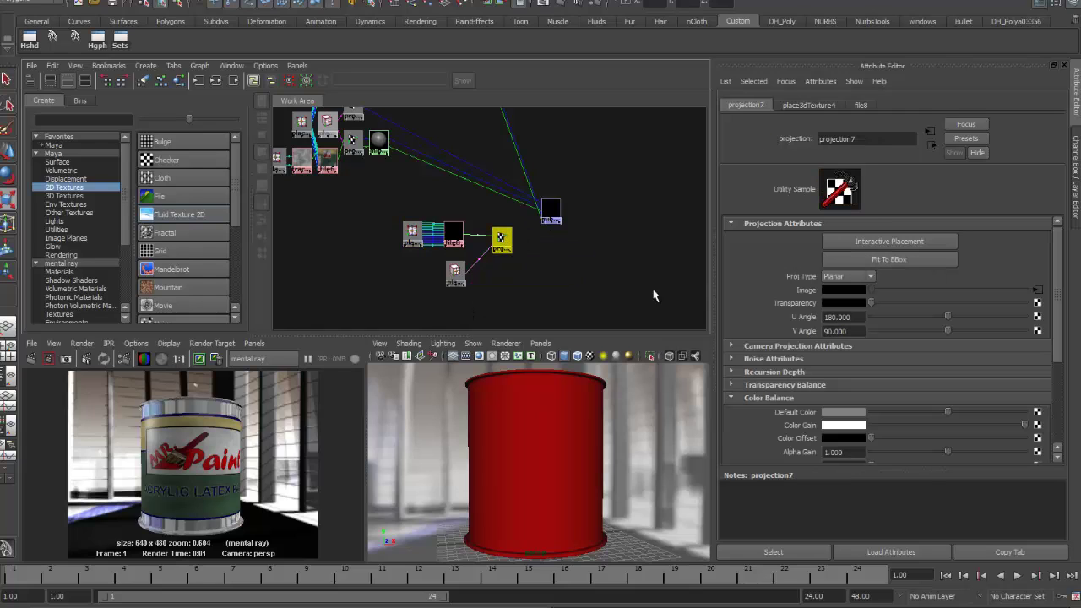
click(837, 279)
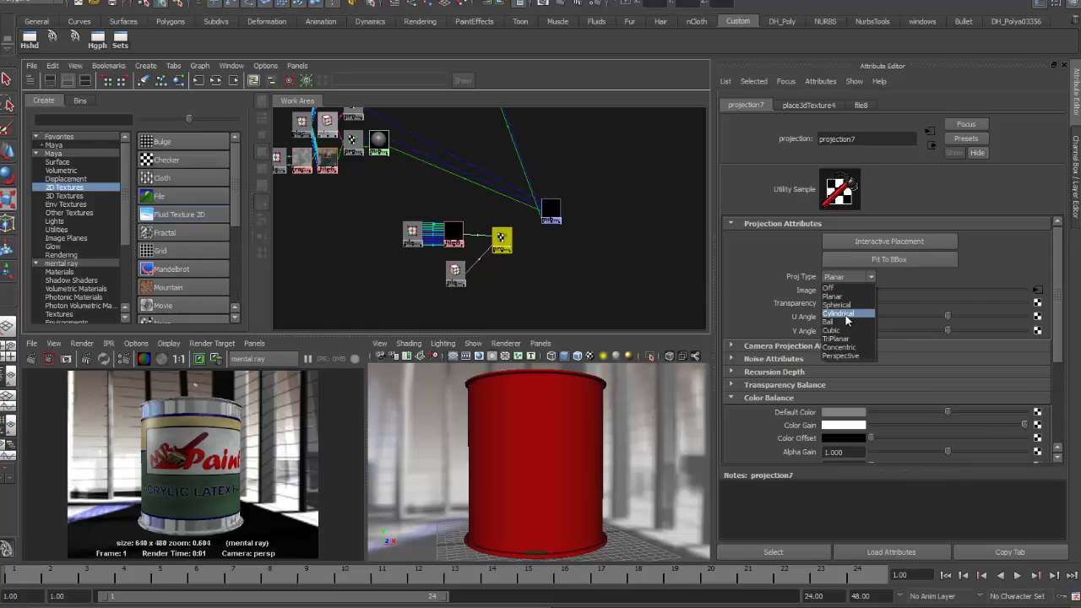
click(846, 314)
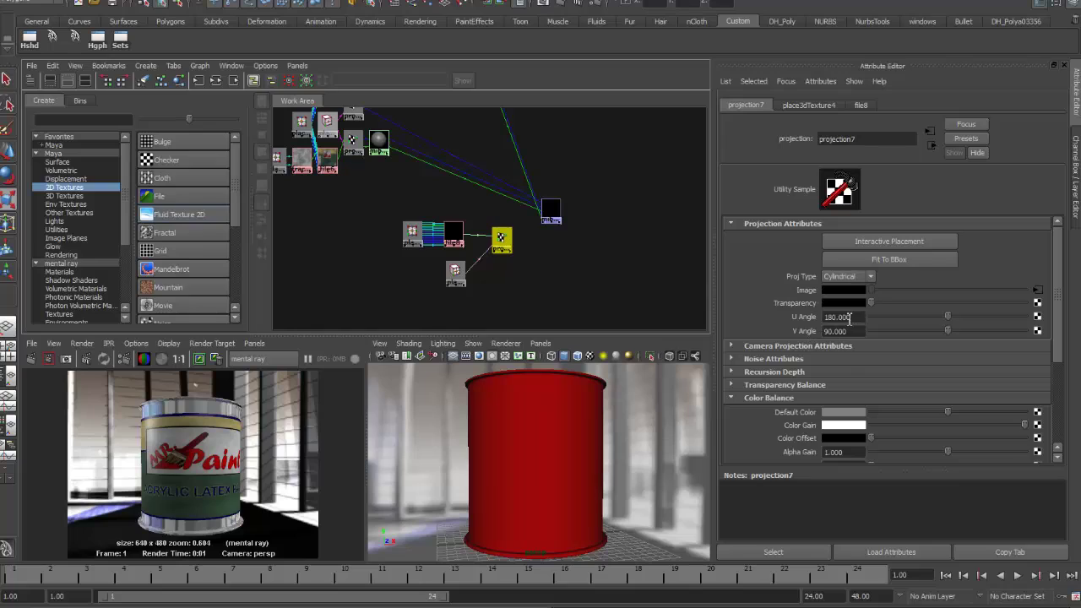
double_click(853, 318)
text(360)
key(Return)
Step: Raise the place3dTexture4 projection cylinder in the viewport so it surrounds the paint can and reaches the can's top rim
click(452, 271)
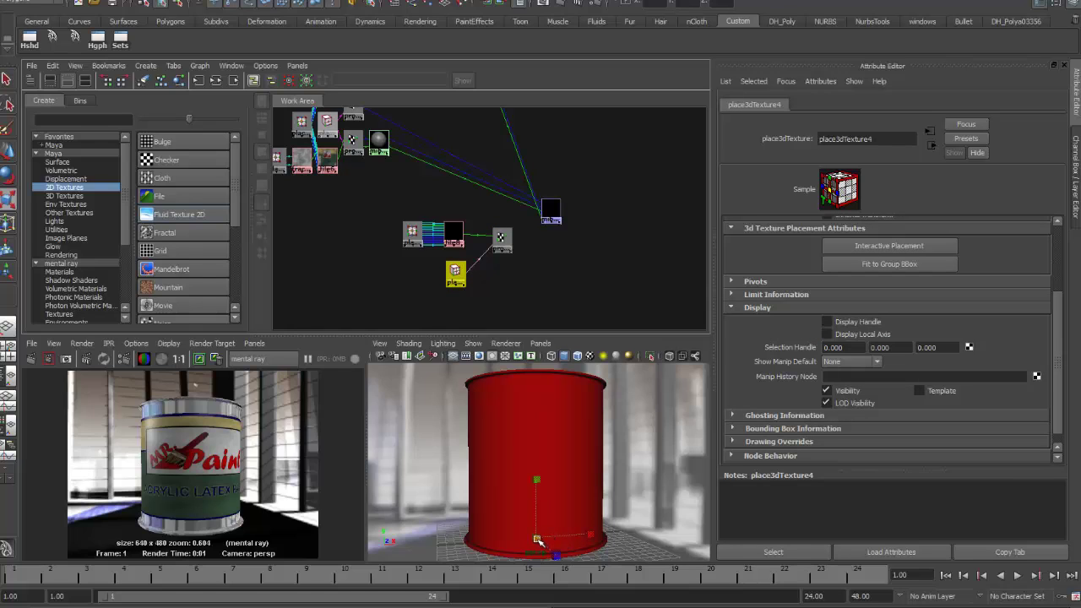
key(t)
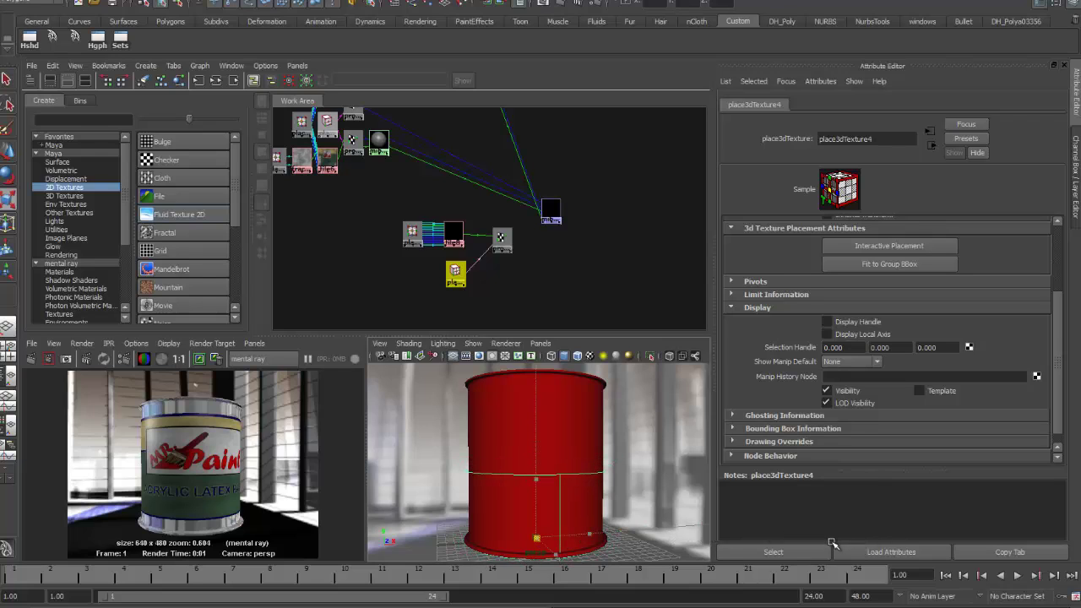
drag(533, 498, 524, 404)
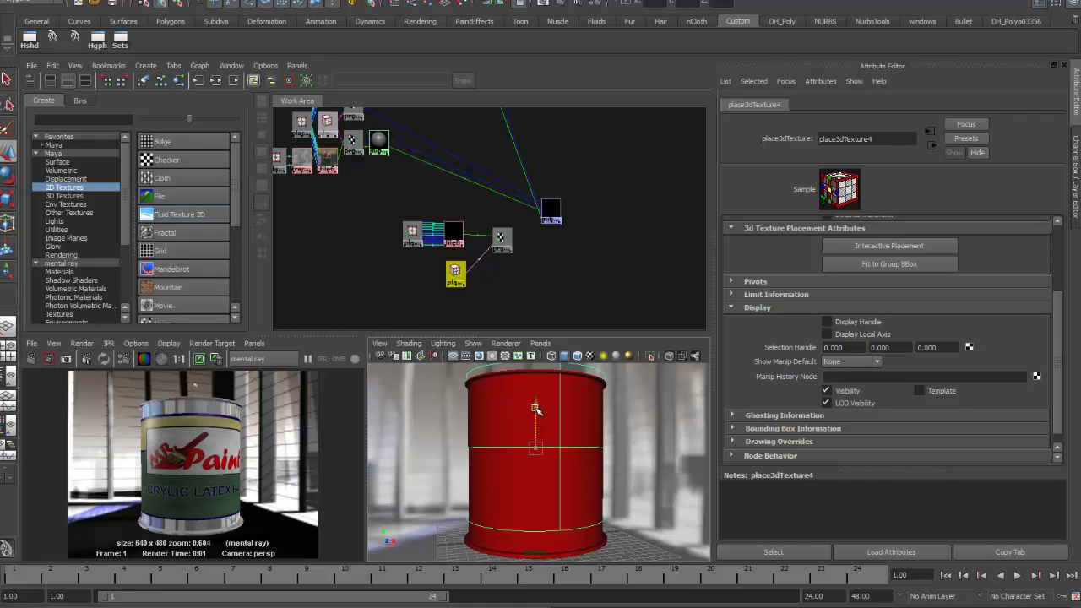
drag(534, 409, 535, 413)
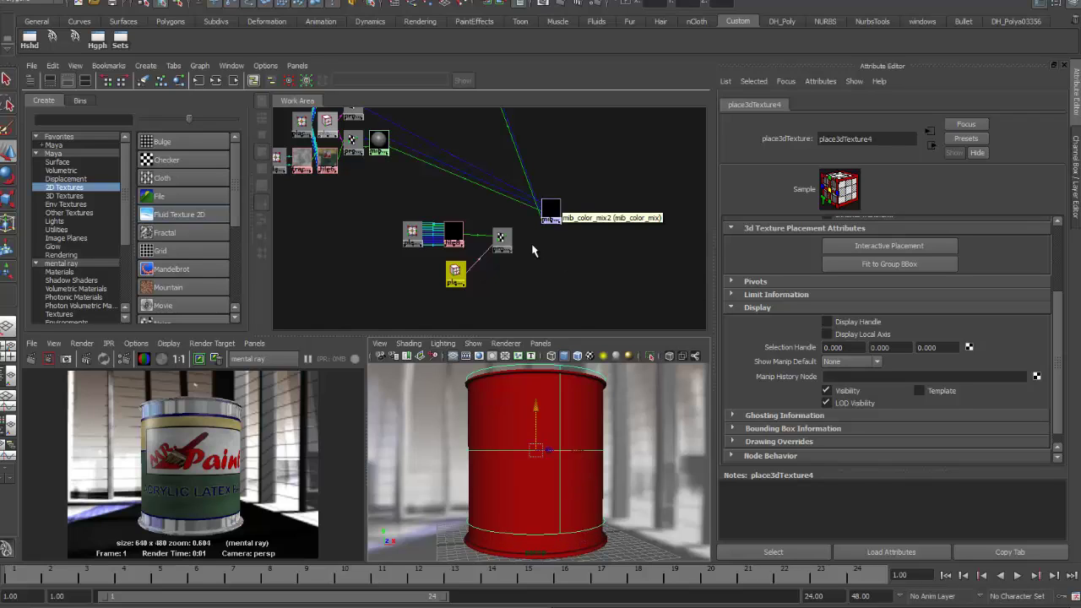
Step: Create a Bump 3d utility beside projection7 and connect projection7 to its default input
click(550, 209)
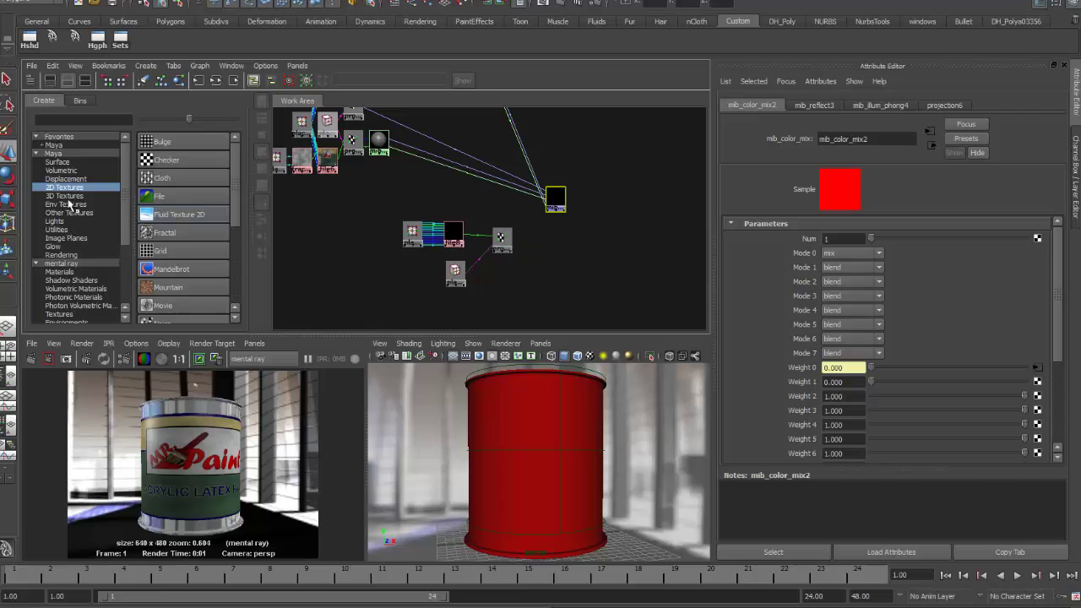
click(57, 229)
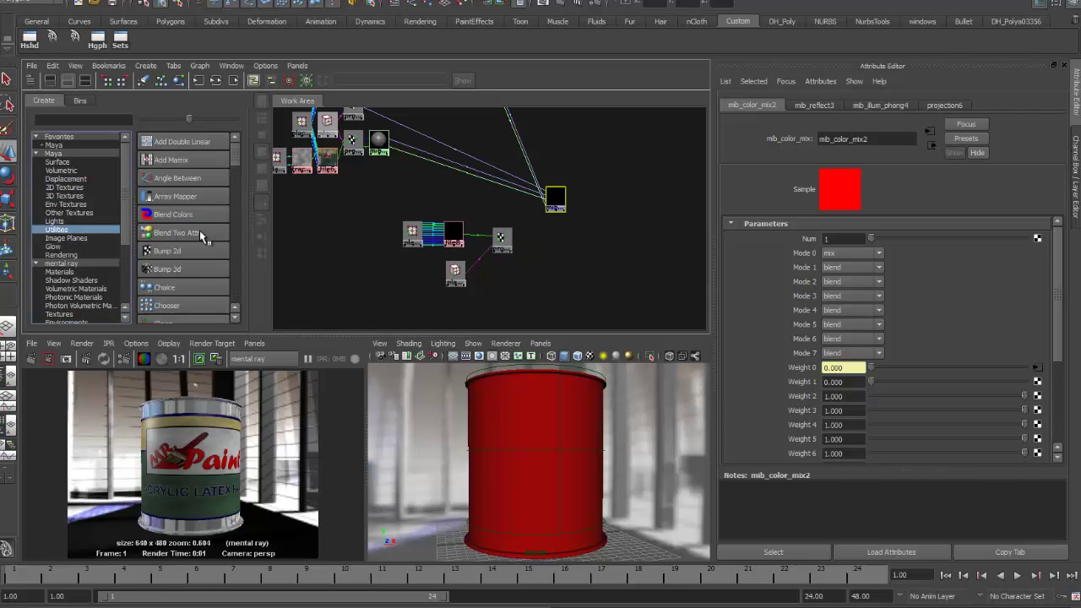
click(158, 271)
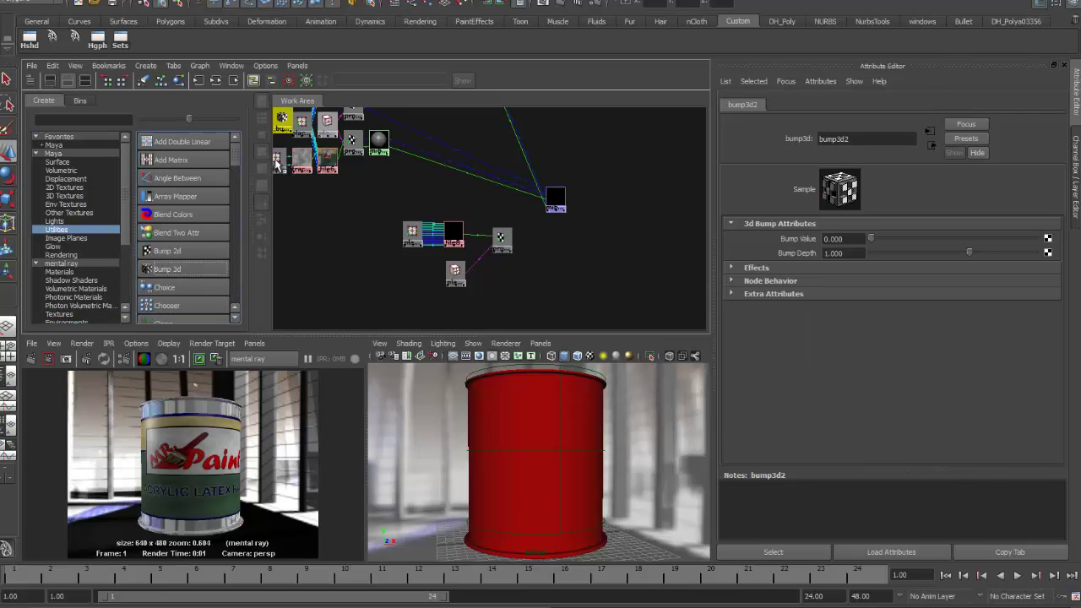
drag(284, 118, 530, 242)
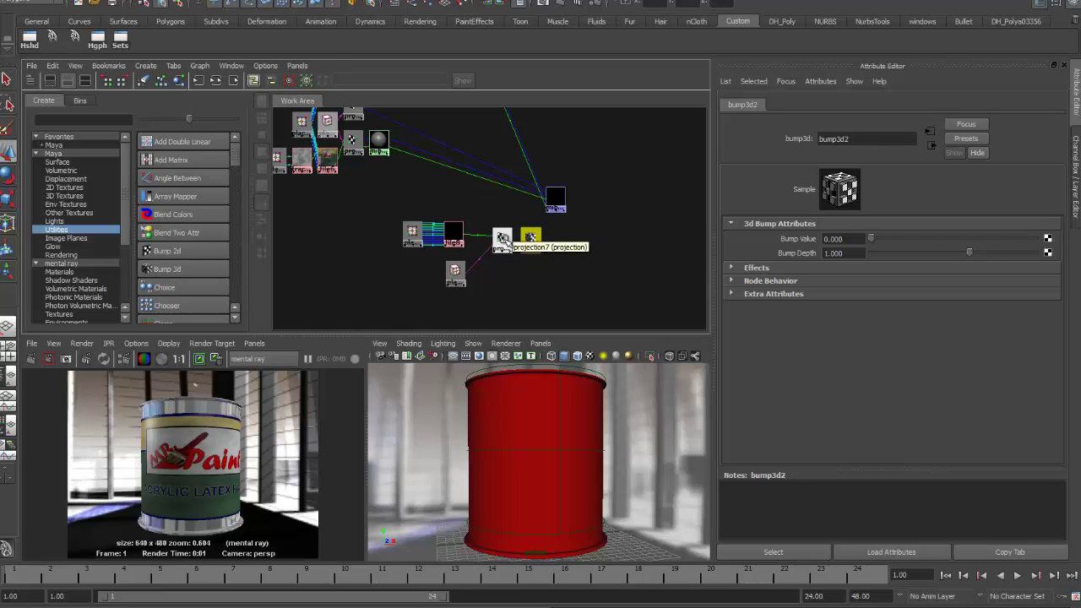
middle_drag(502, 240, 538, 240)
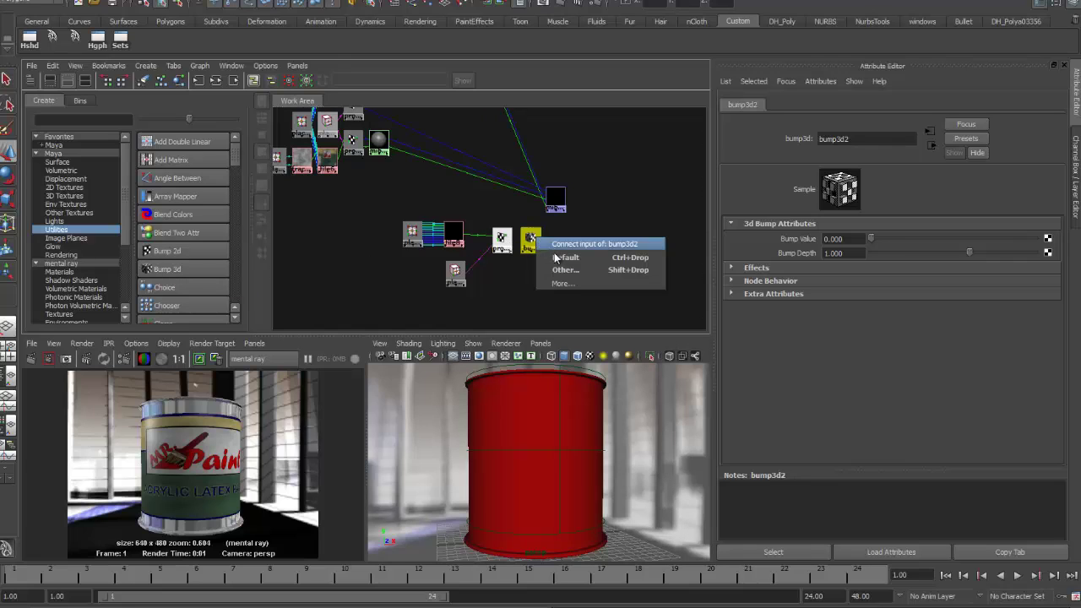
click(559, 262)
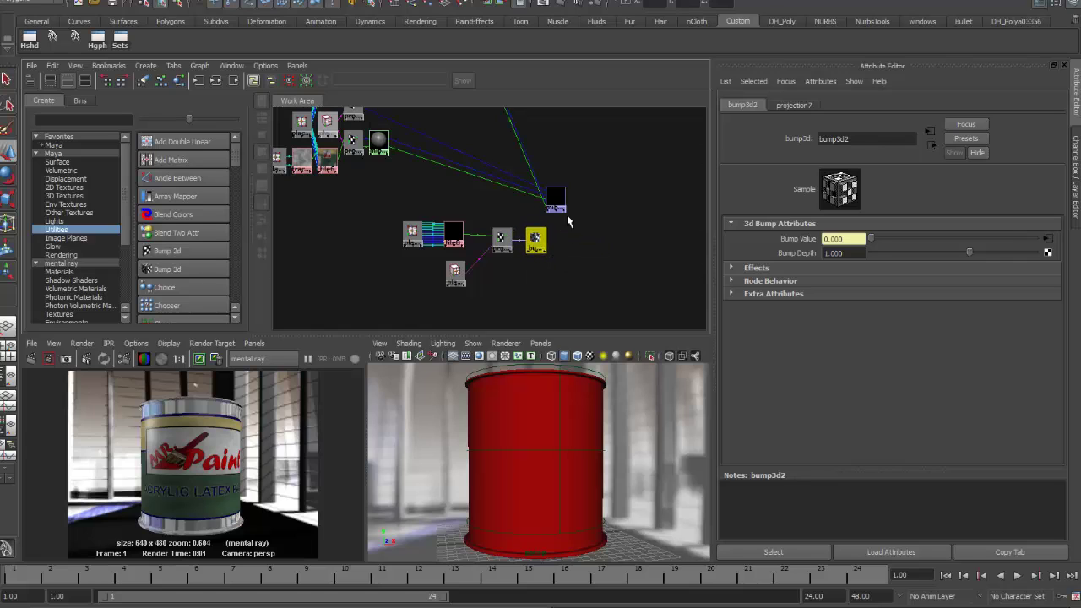
Step: Create a misss_set_normal node after bump3d2 and connect bump3d2 to its Normal Vector, shifting mib_color_mix2 aside for room
drag(555, 203, 592, 196)
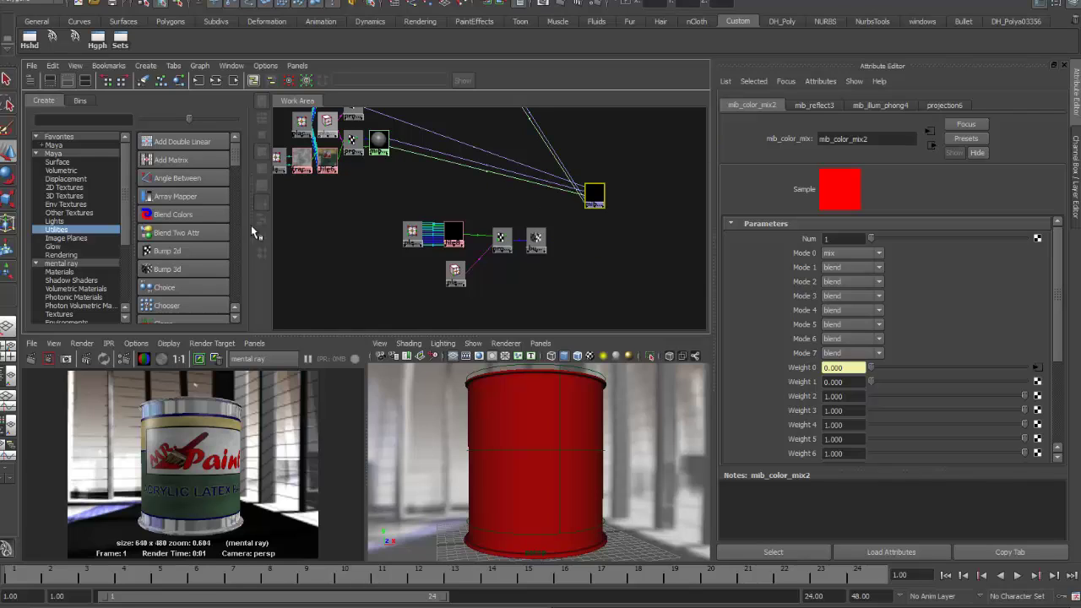
scroll(124, 247, down, 2)
scroll(124, 248, down, 2)
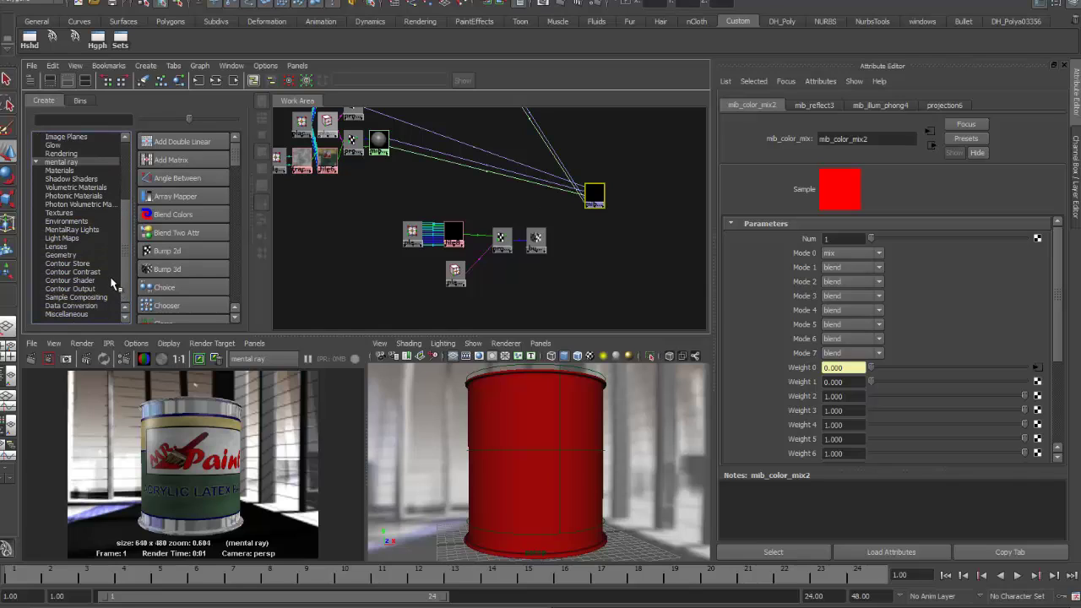
click(70, 170)
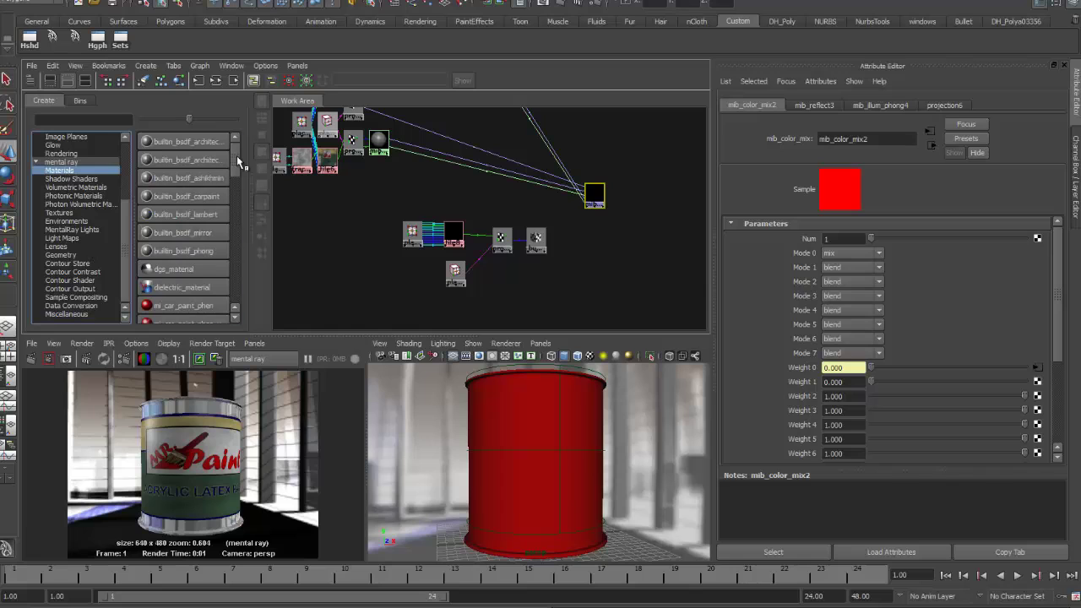
drag(236, 156, 239, 279)
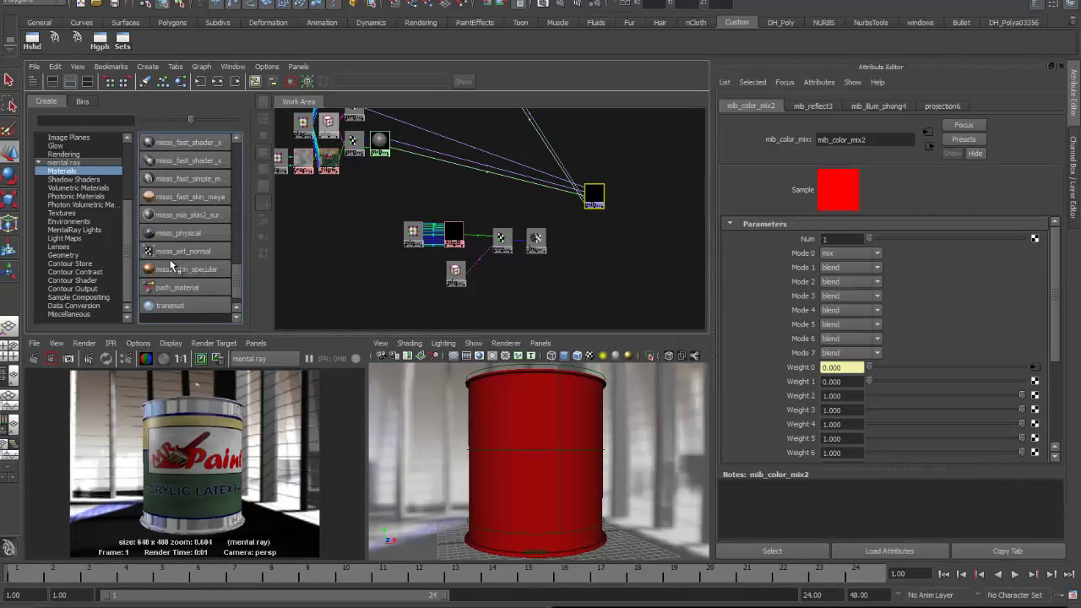
click(177, 254)
drag(282, 149, 576, 256)
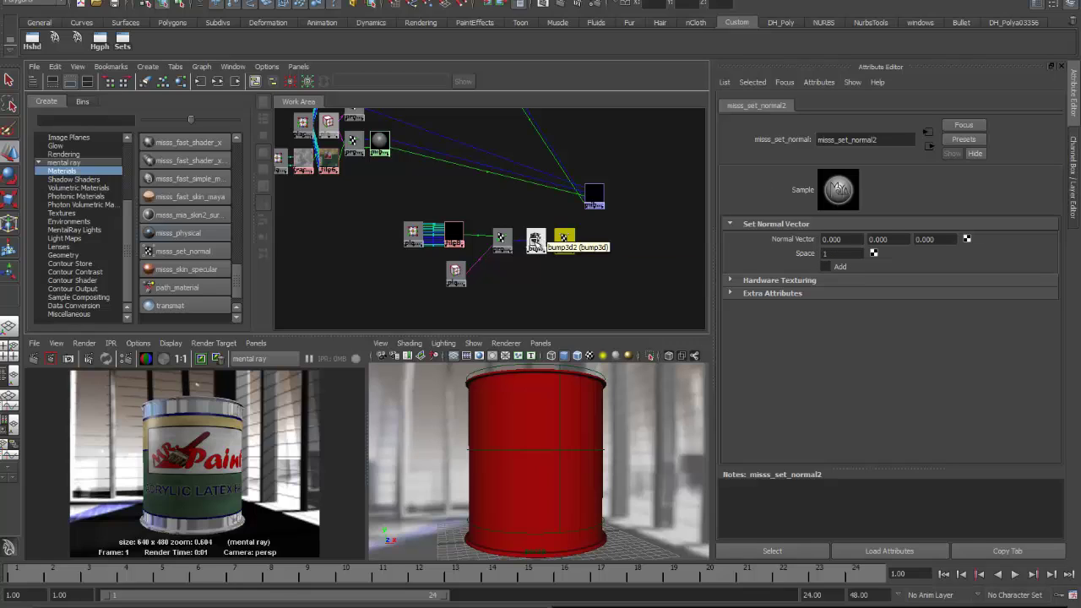
middle_drag(536, 242, 754, 245)
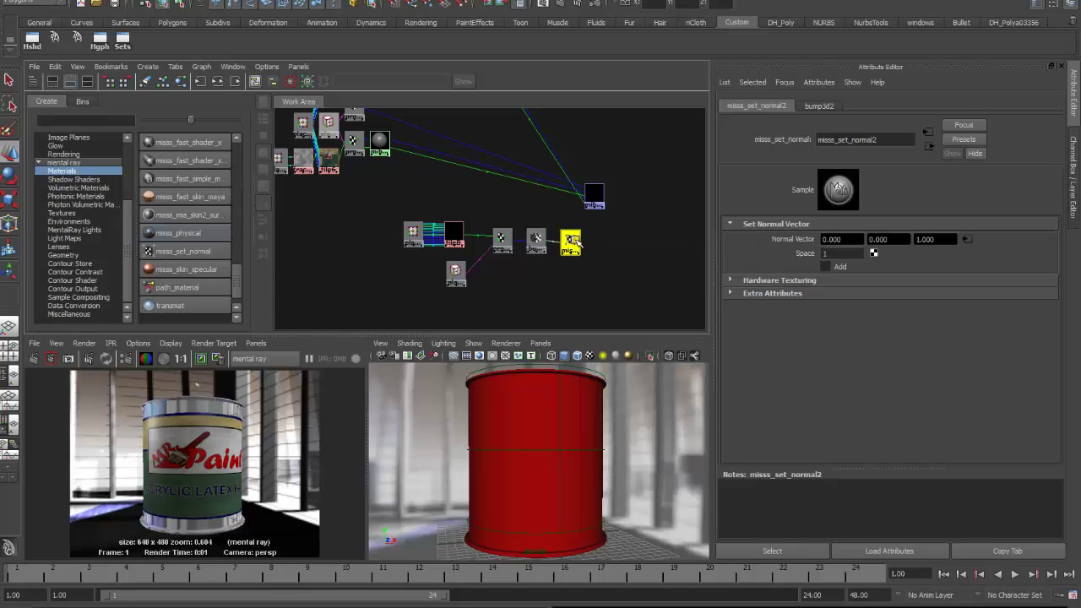
drag(574, 242, 578, 240)
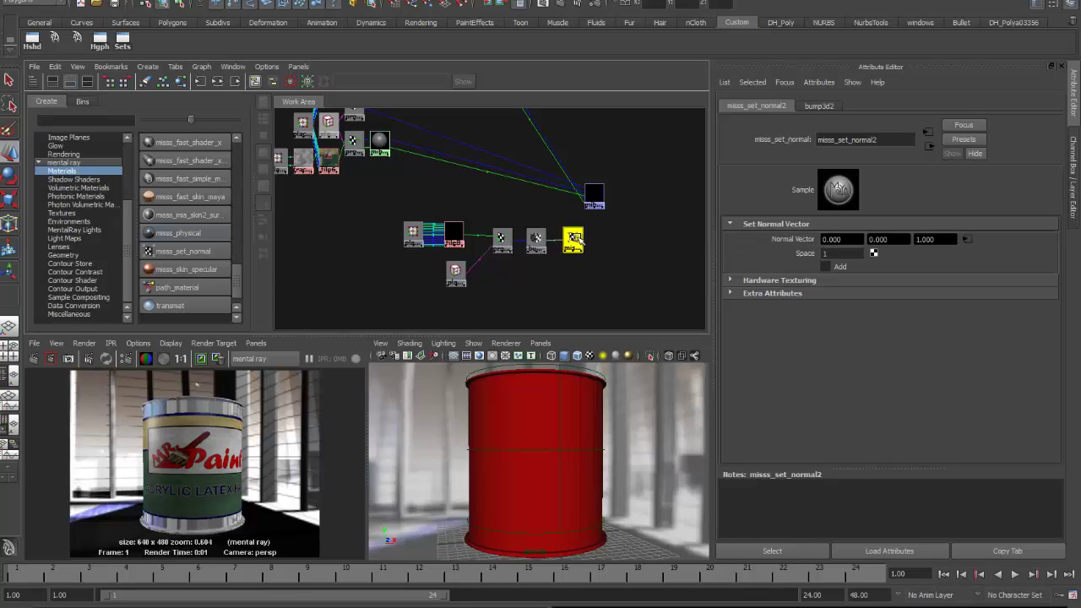
Step: Connect misss_set_normal2 to Color 1 of mib_color_mix2 and move the mix node farther from the bump chain
click(595, 197)
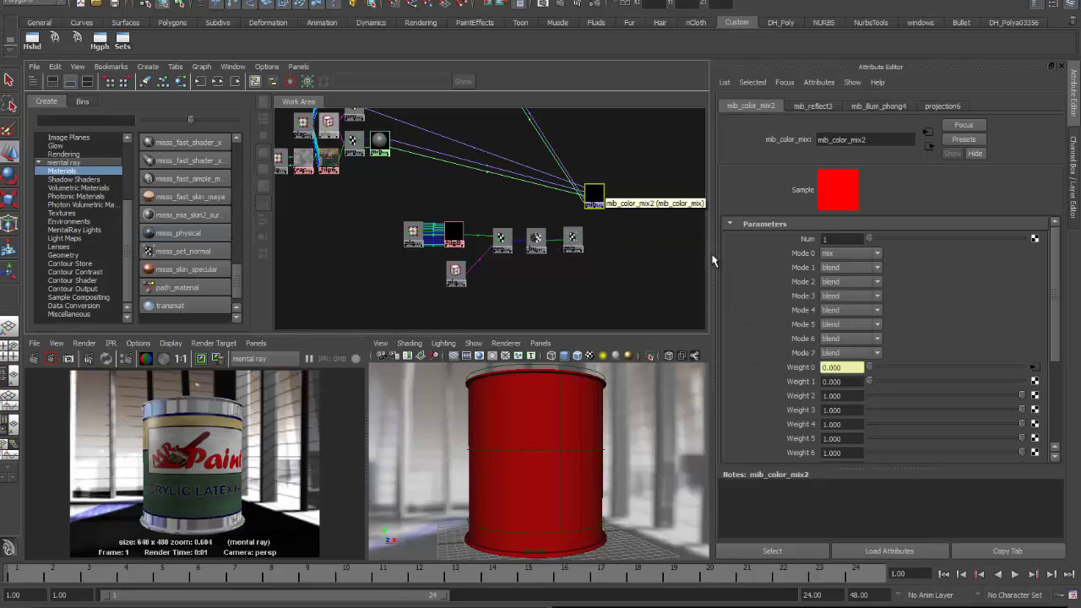
scroll(746, 306, down, 5)
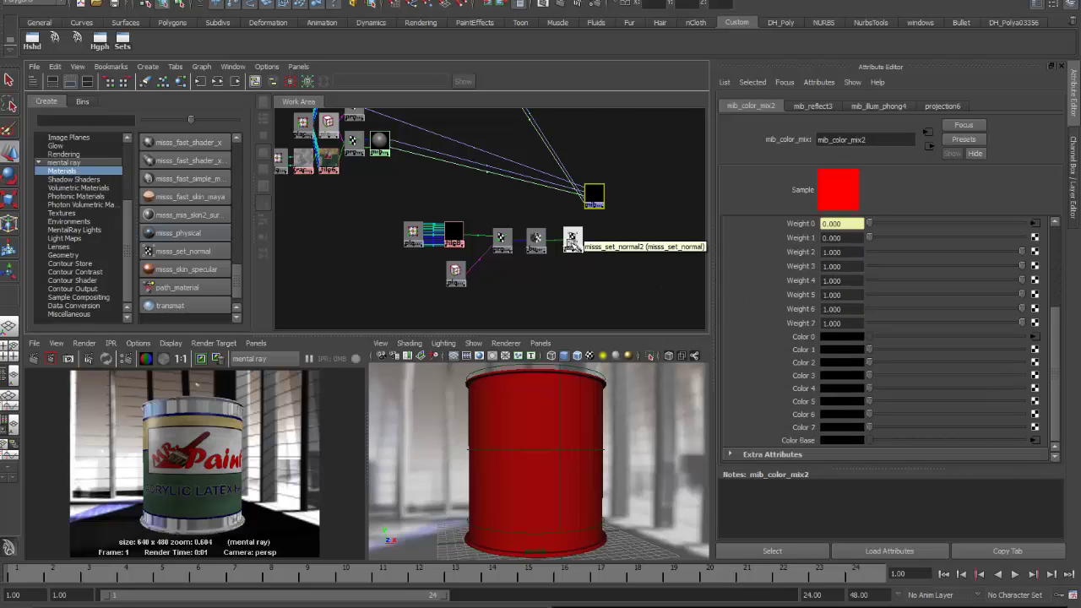
middle_drag(571, 244, 777, 354)
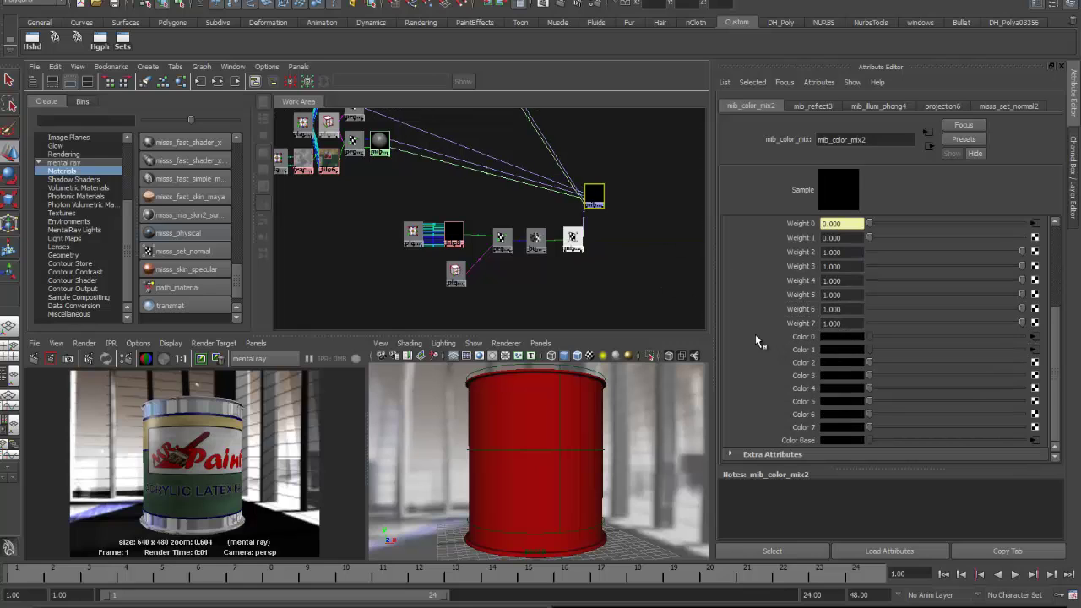
drag(595, 200, 632, 205)
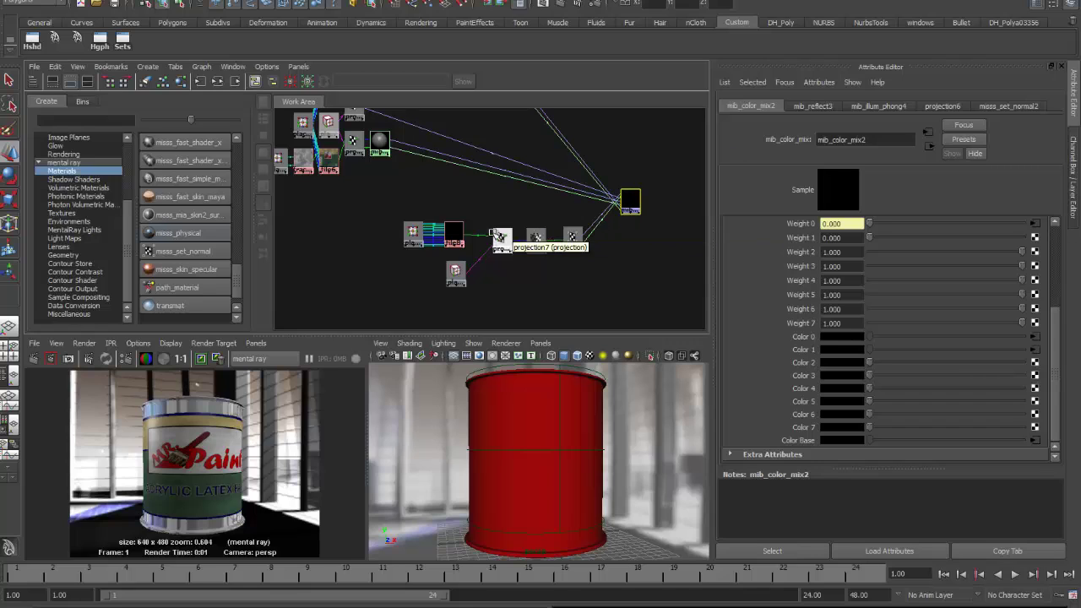
Step: Load dripsBlur.jpg from the sourceimages folder as the image of the file8 texture
click(454, 237)
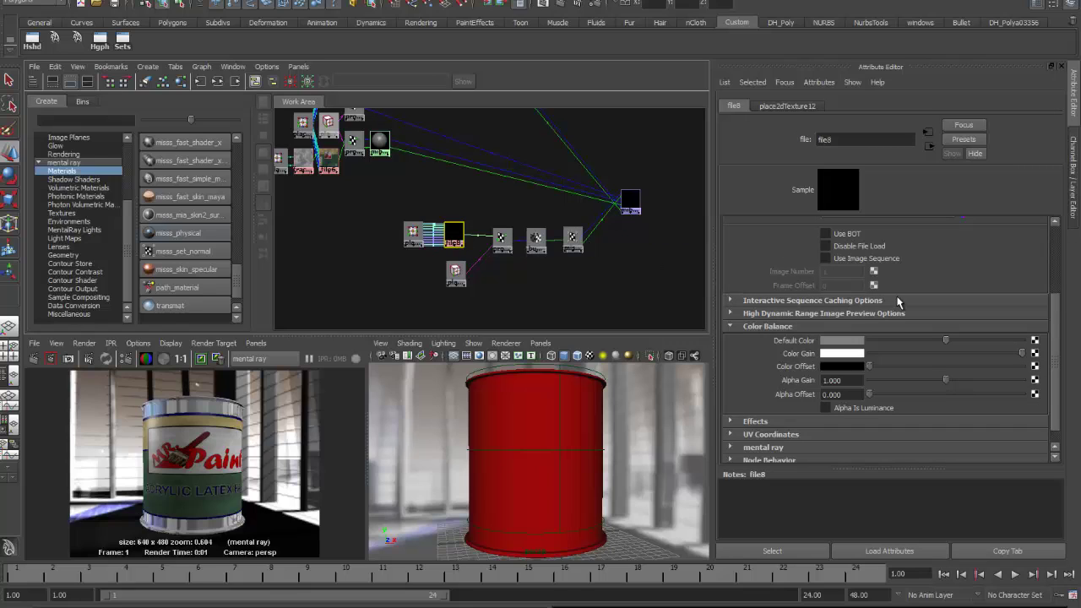
scroll(789, 291, up, 3)
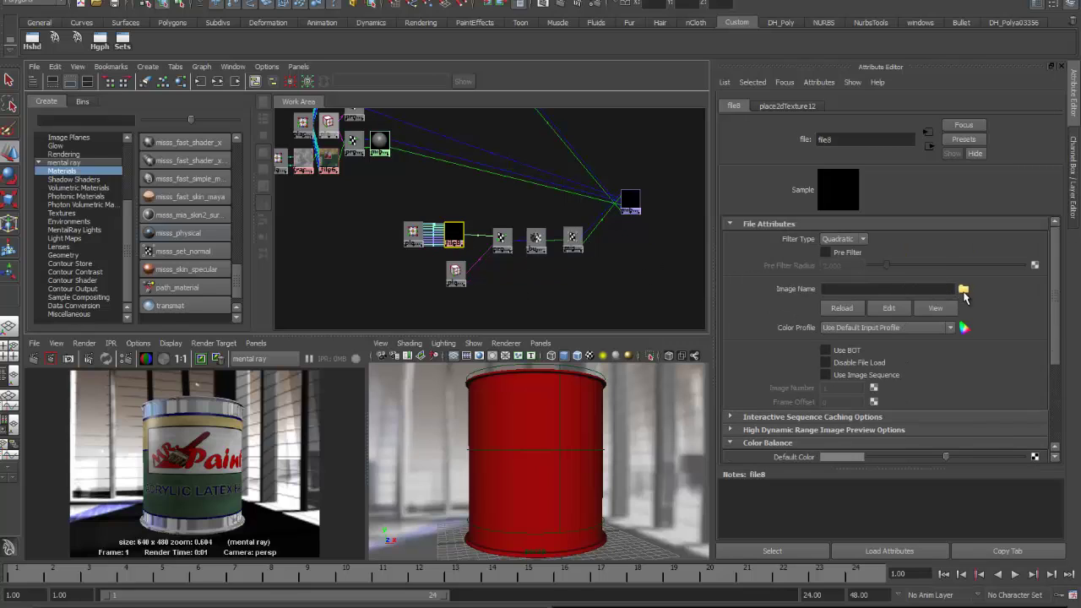
click(963, 290)
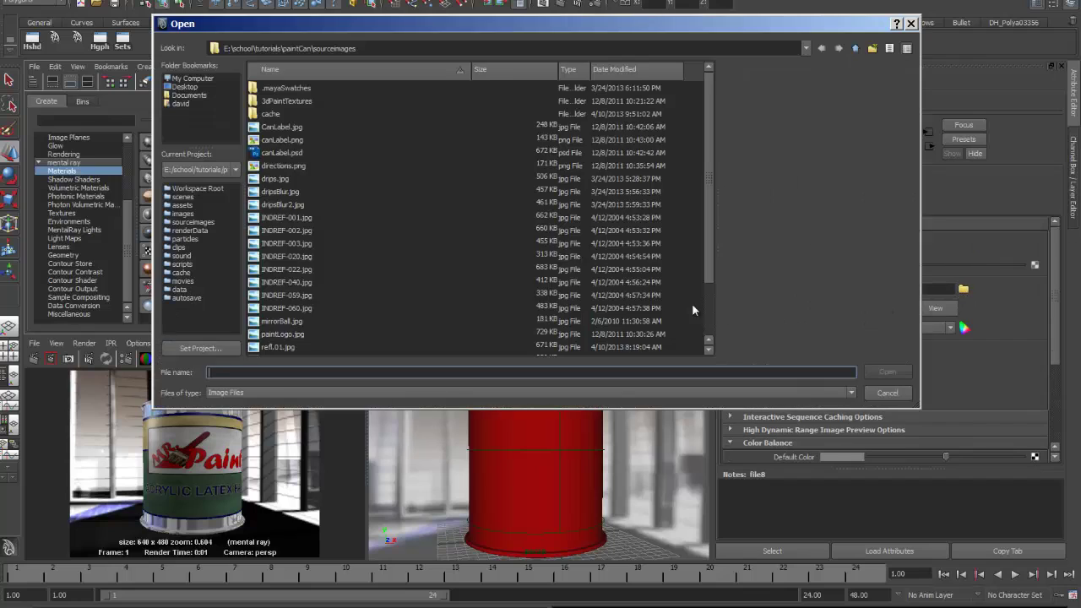
click(281, 194)
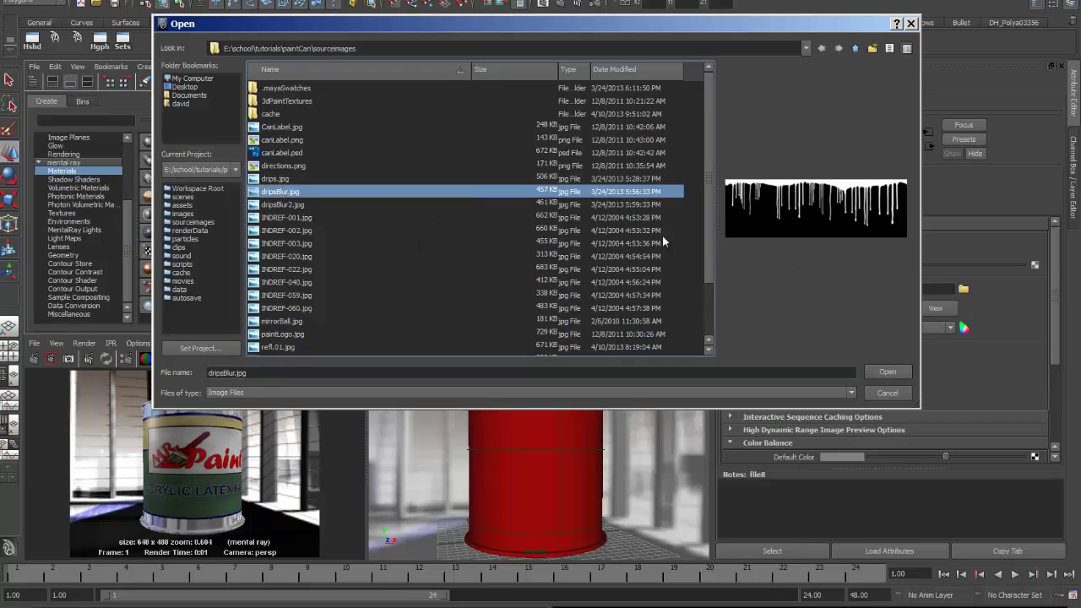
click(884, 374)
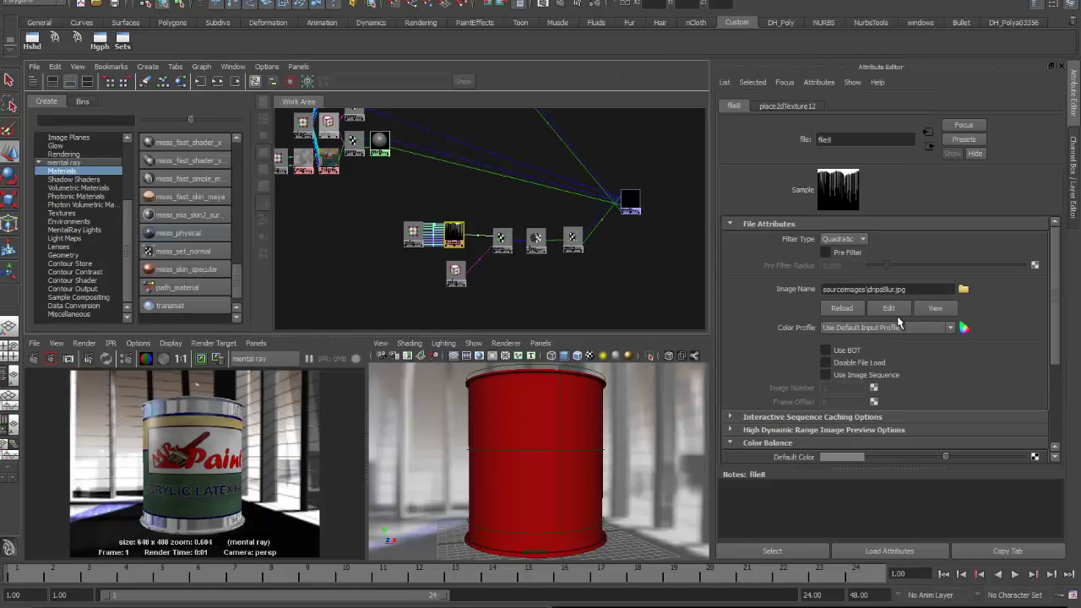
Step: View the dripsBlur.jpg image up close to examine the drip shapes and their blurred edges, then close it
click(932, 310)
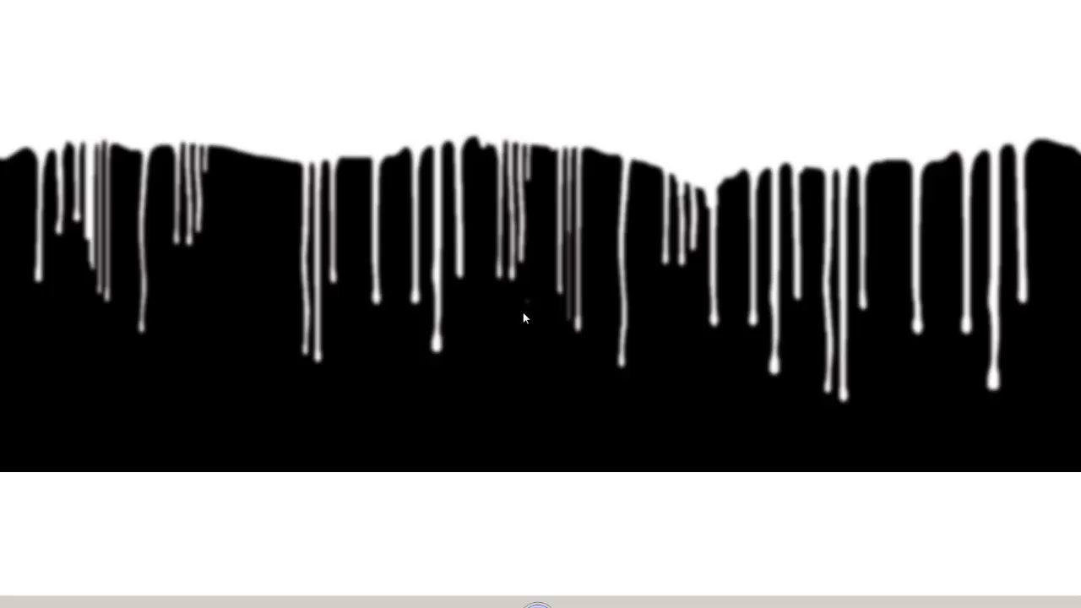
click(414, 601)
scroll(413, 574, up, 3)
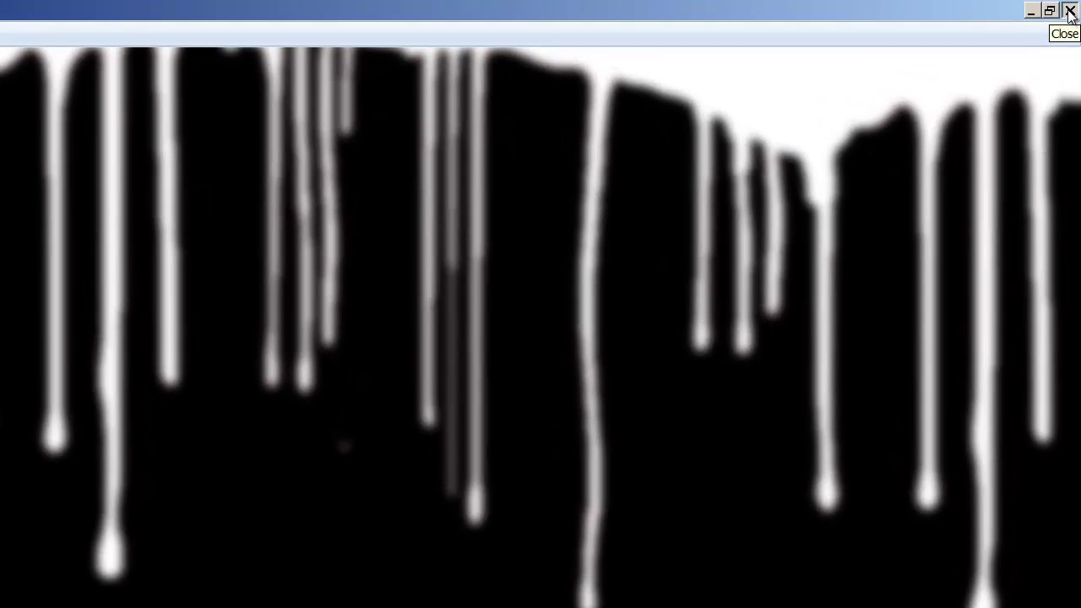
click(1069, 9)
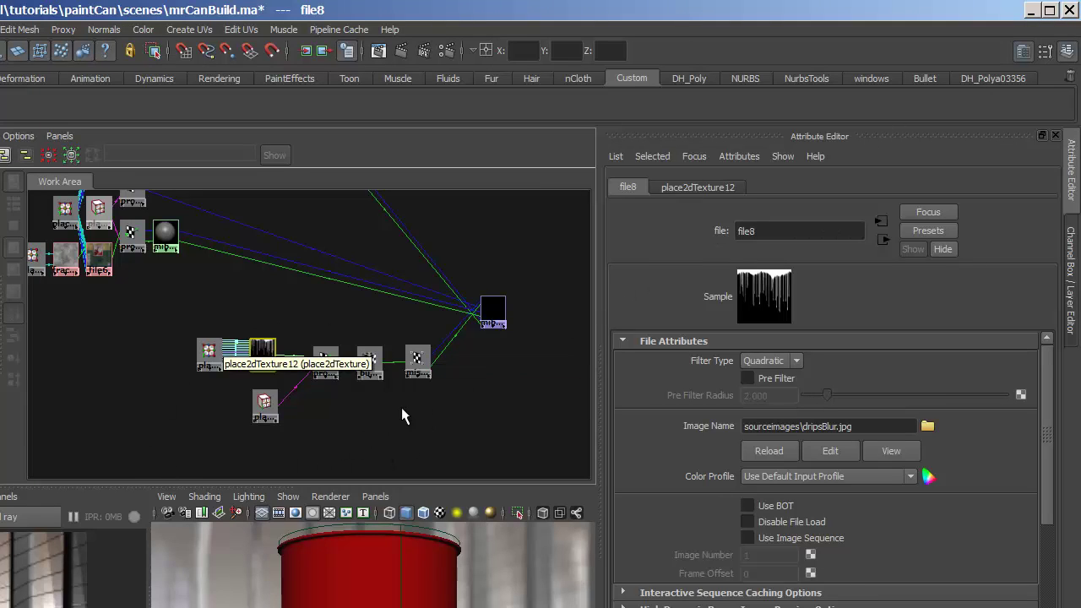
Step: Create a mib_illum_phong material node and place it below the drip bump chain near mib_color_mix2
alt+right_drag(424, 390, 282, 405)
alt+middle_drag(464, 391, 418, 359)
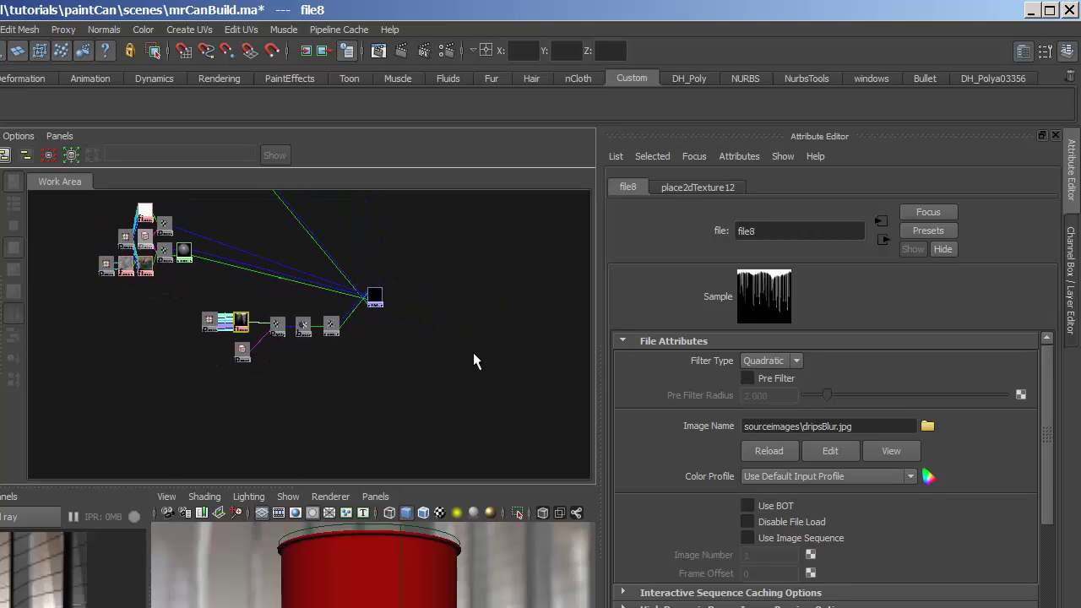
click(375, 297)
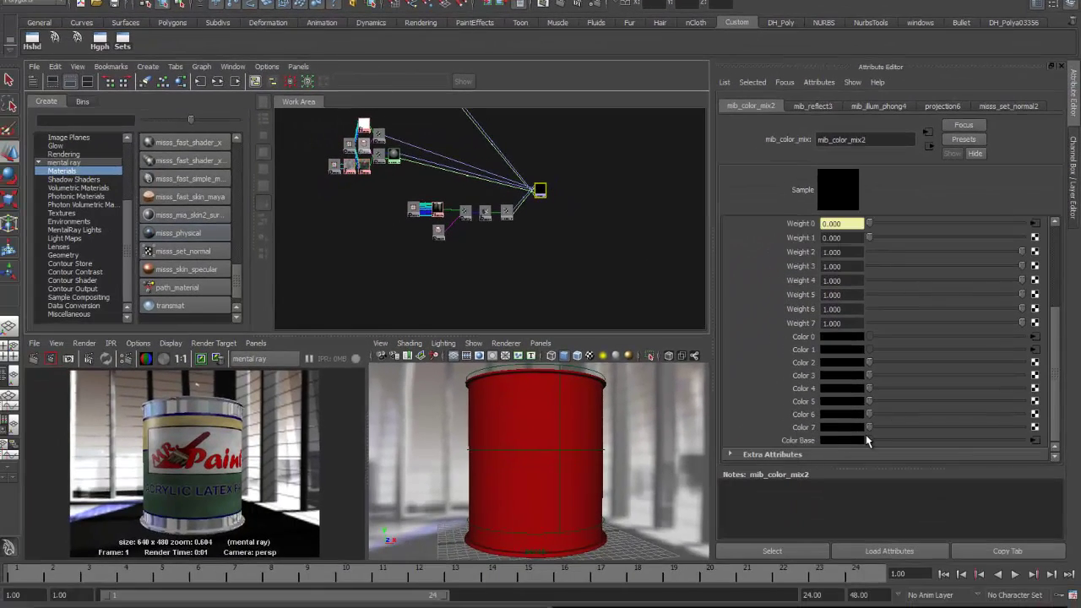
scroll(927, 355, up, 3)
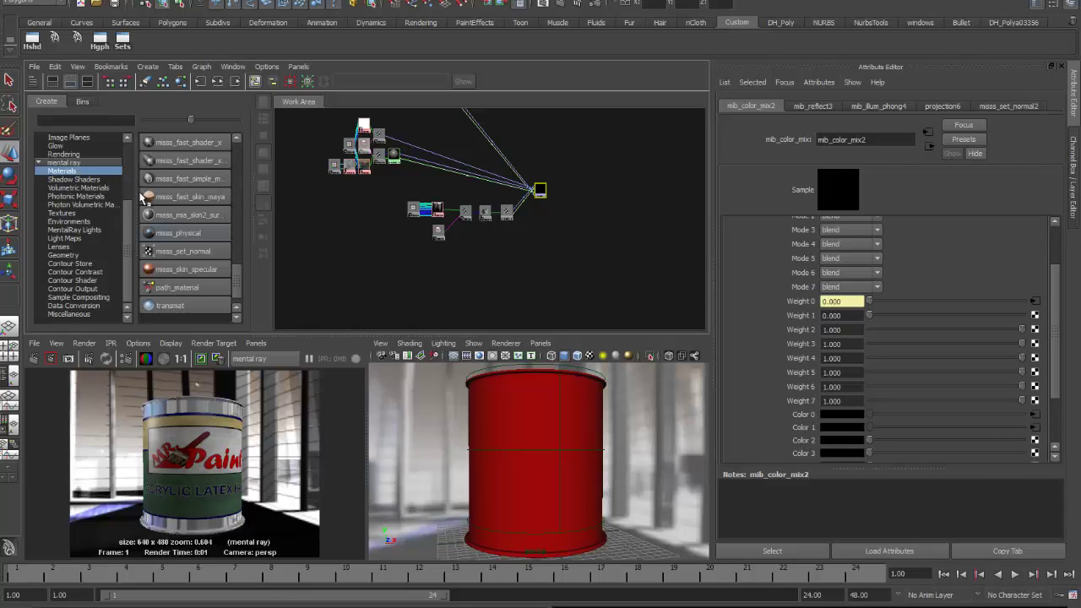
drag(239, 269, 235, 150)
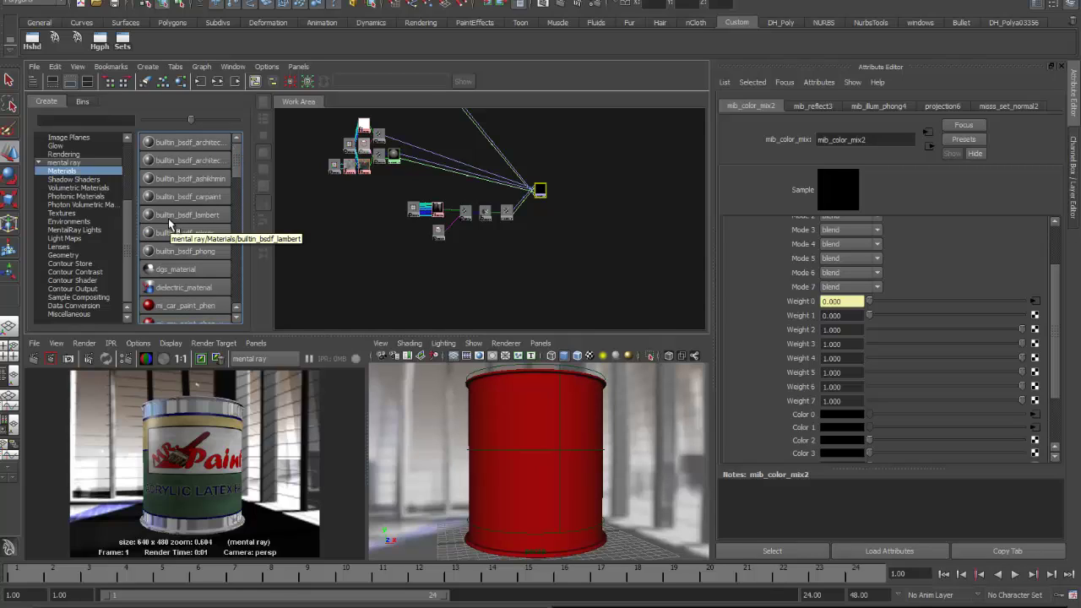
scroll(172, 241, down, 2)
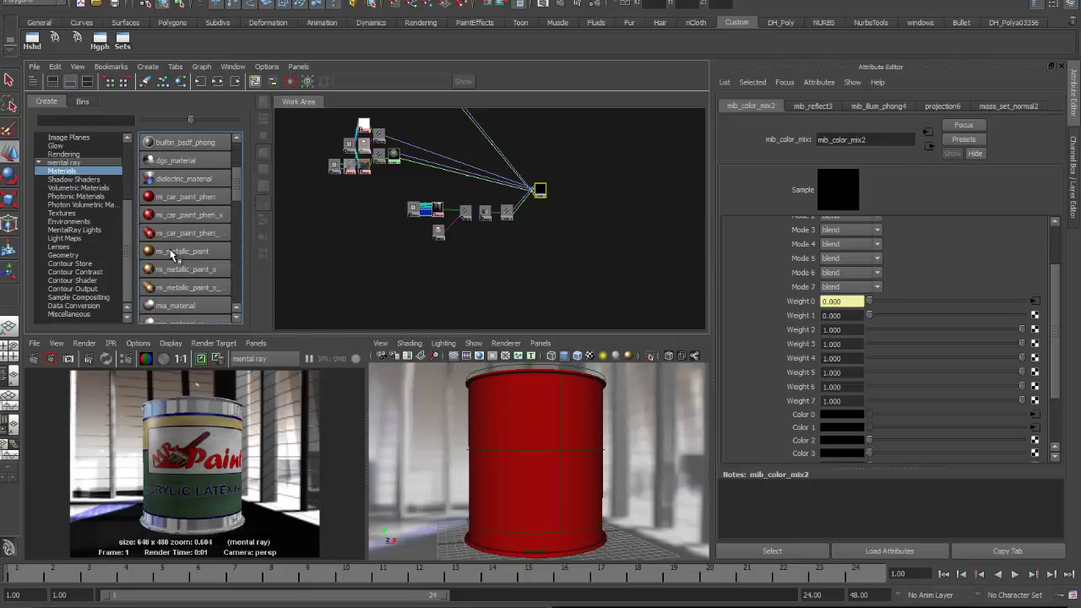
scroll(171, 256, down, 3)
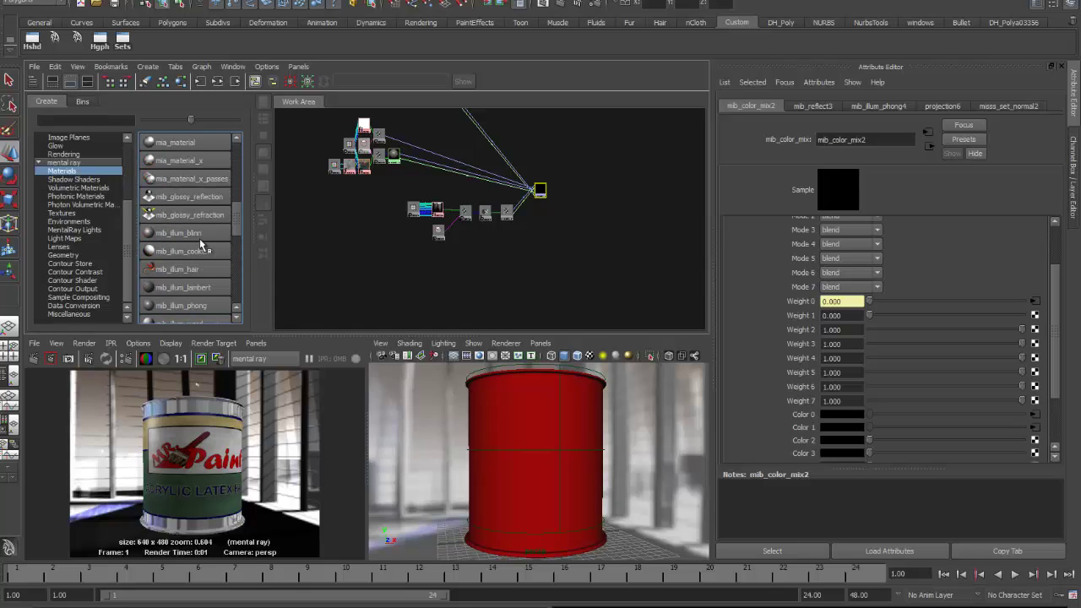
scroll(196, 284, down, 1)
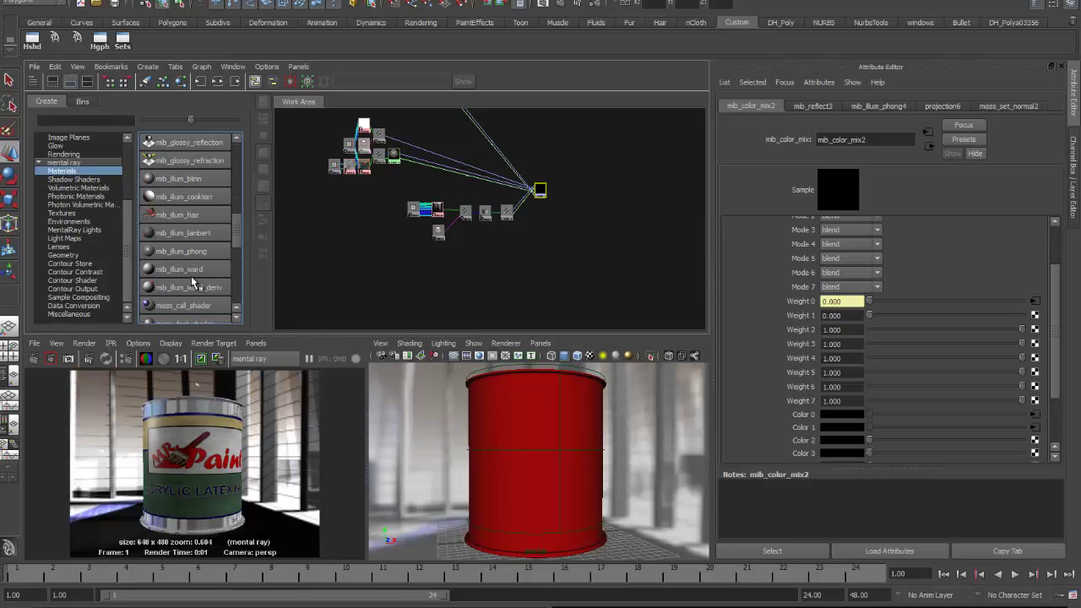
click(147, 253)
drag(344, 206, 508, 256)
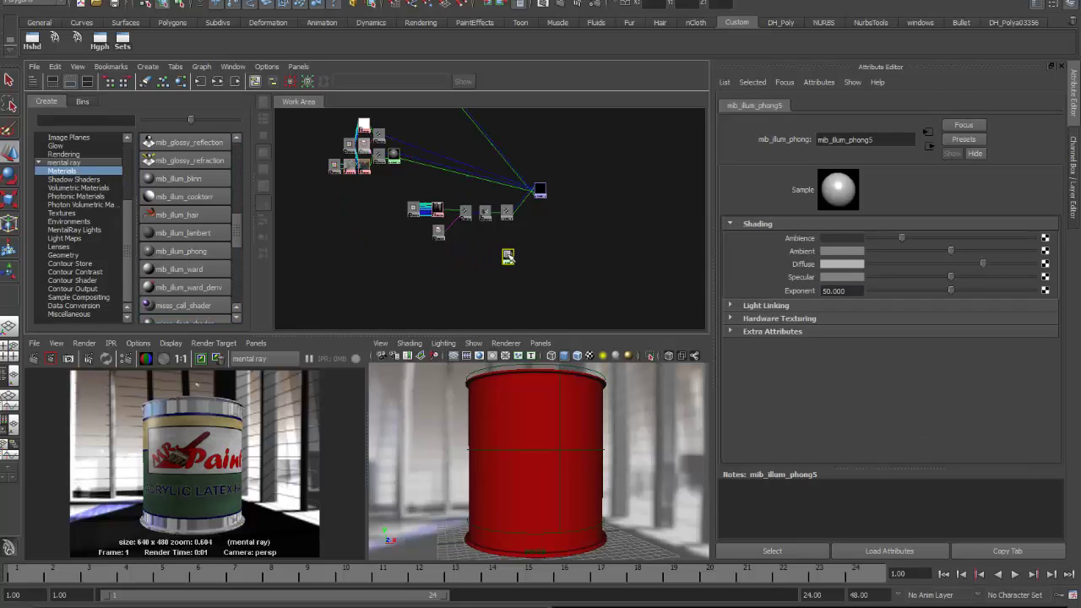
Step: Set Ambience and Ambient of mib_illum_phong5 to black, reduce its Diffuse brightness and raise its Exponent to 100
click(540, 190)
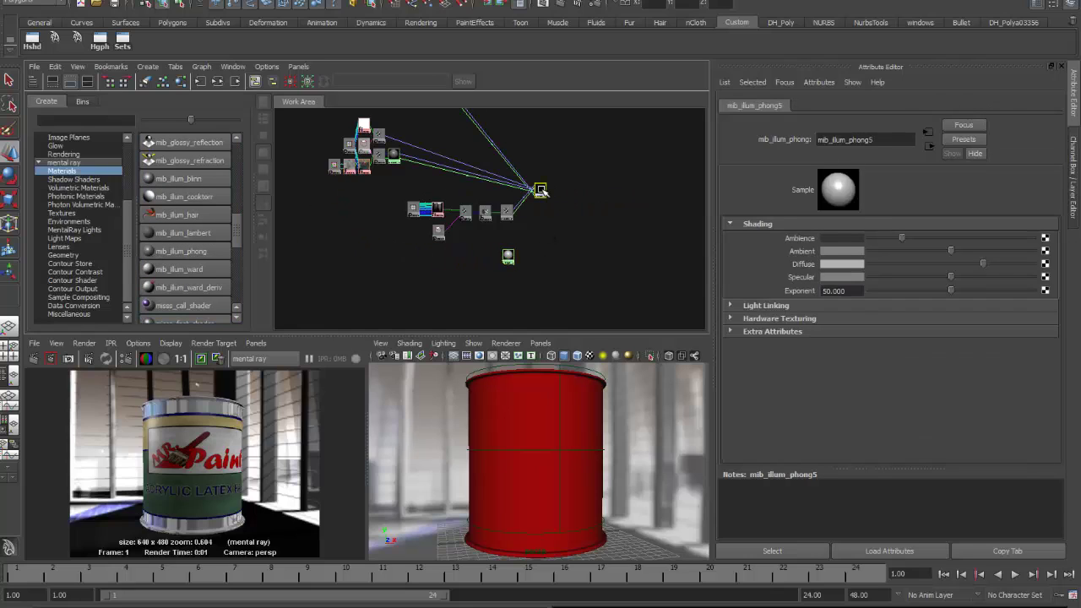
click(509, 255)
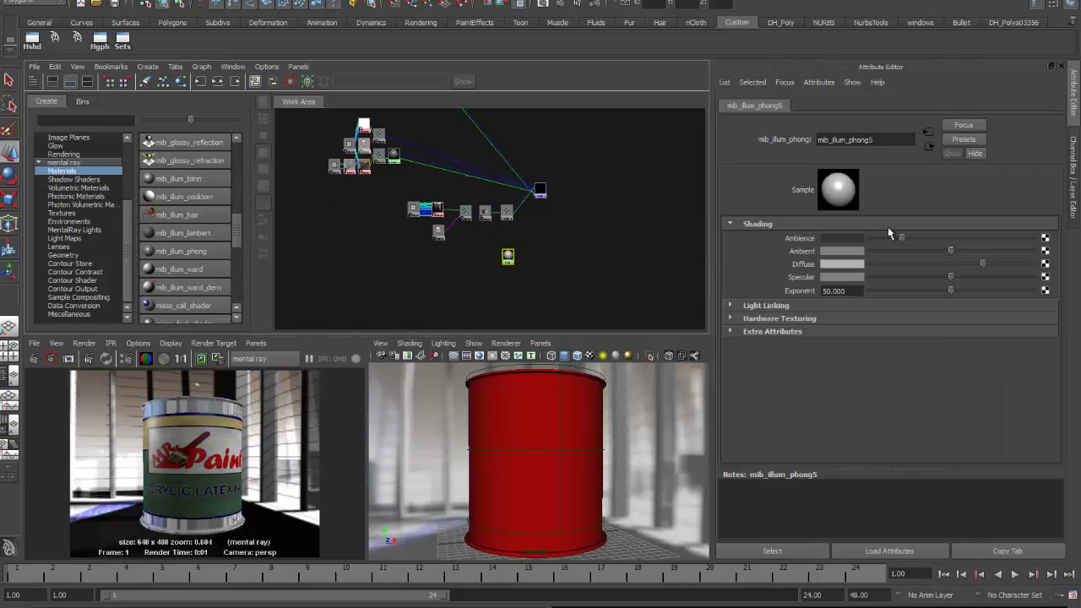
drag(902, 238, 869, 238)
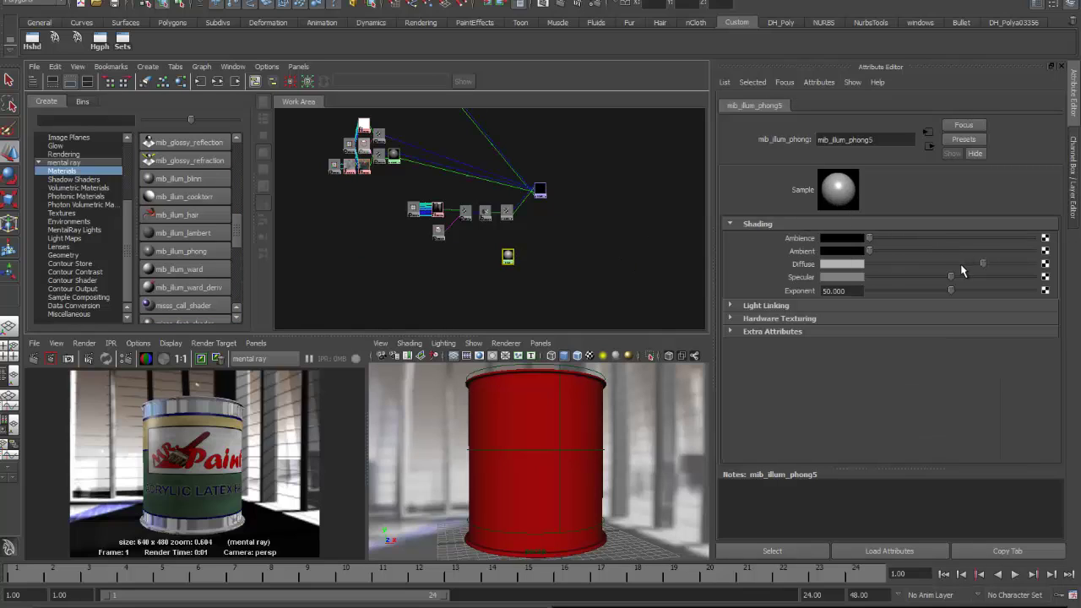
drag(981, 263, 1079, 292)
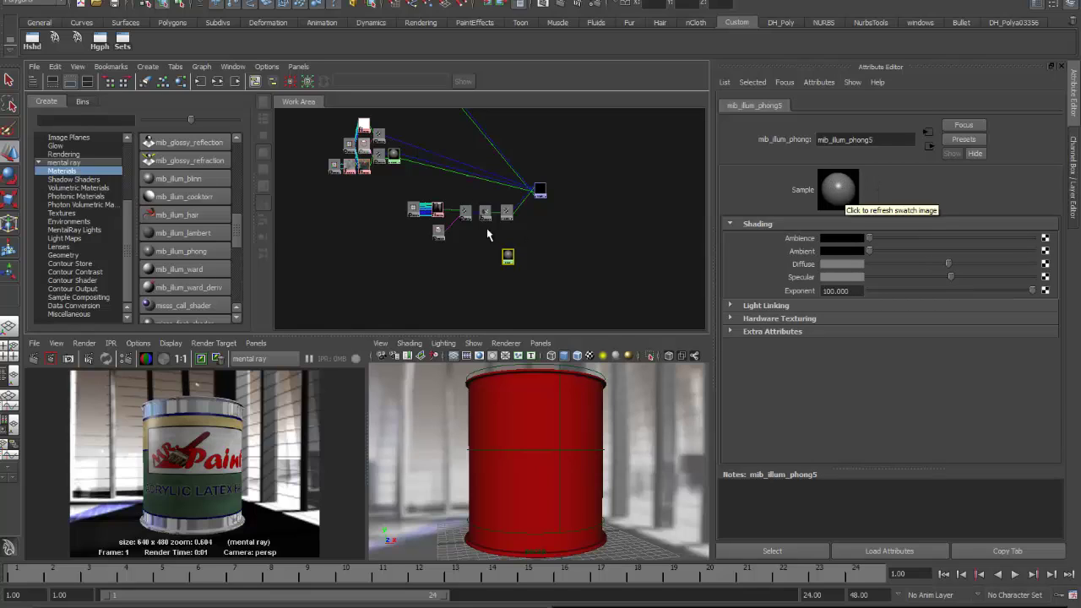
Step: Give mib_illum_phong5 a slightly darkened blue Diffuse color with hue 236, and lower its Specular gray
click(830, 264)
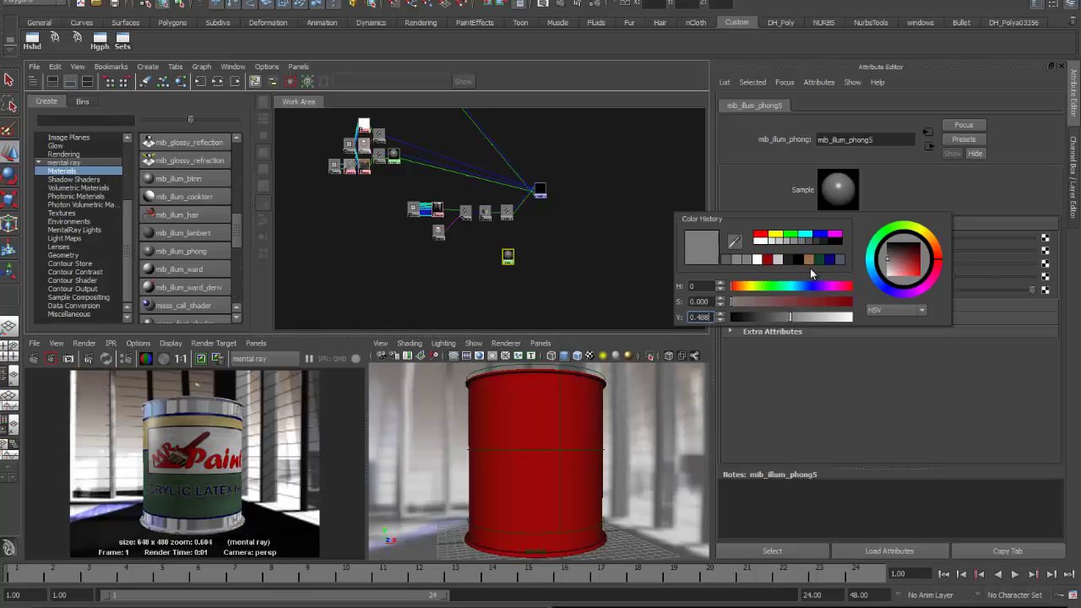
drag(892, 284, 918, 277)
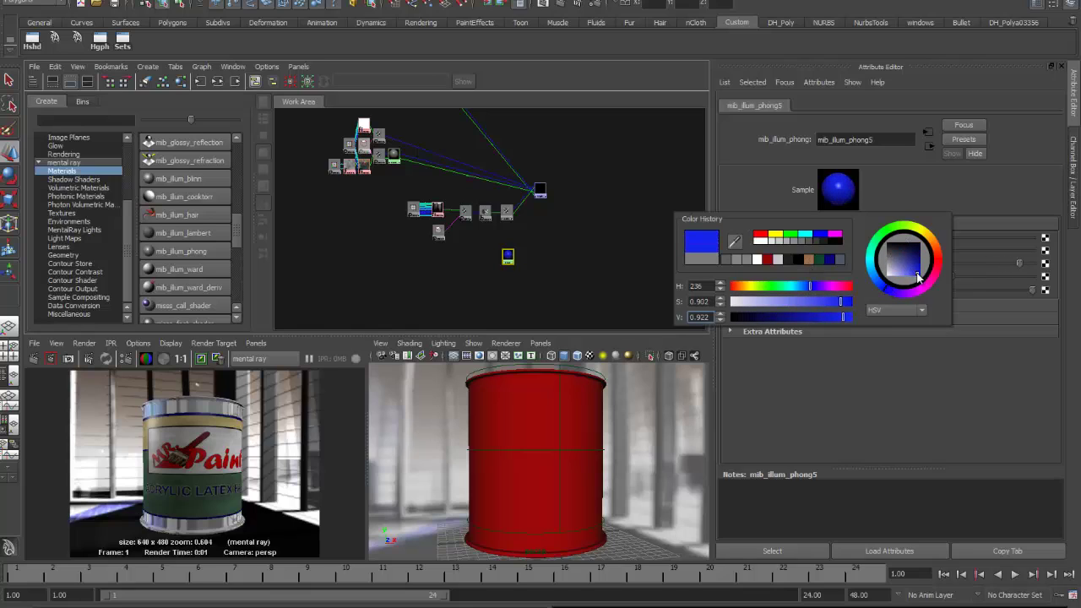
drag(842, 319, 816, 331)
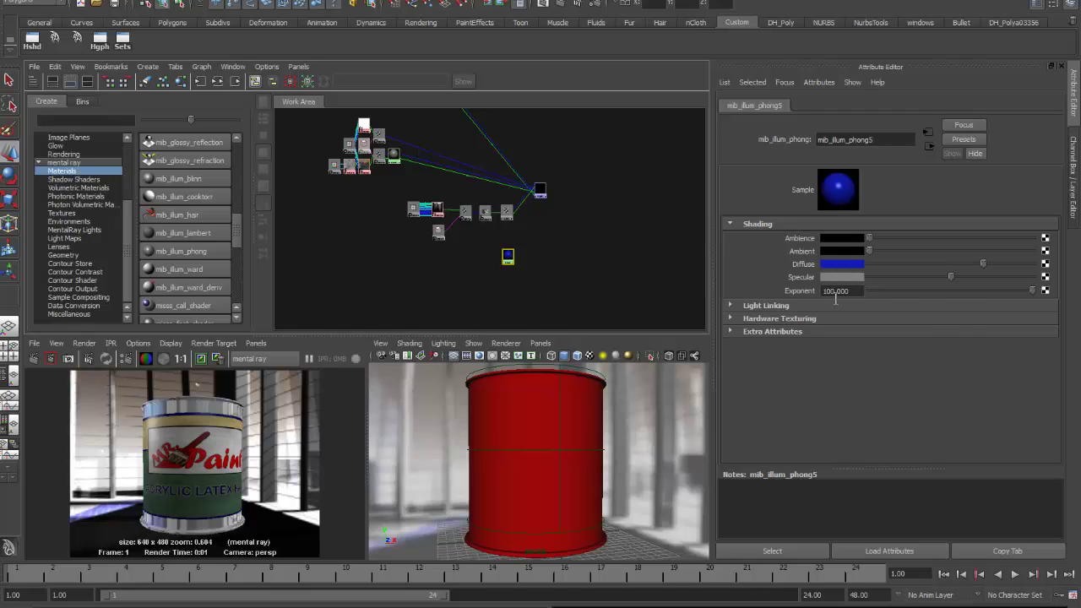
click(841, 264)
click(836, 275)
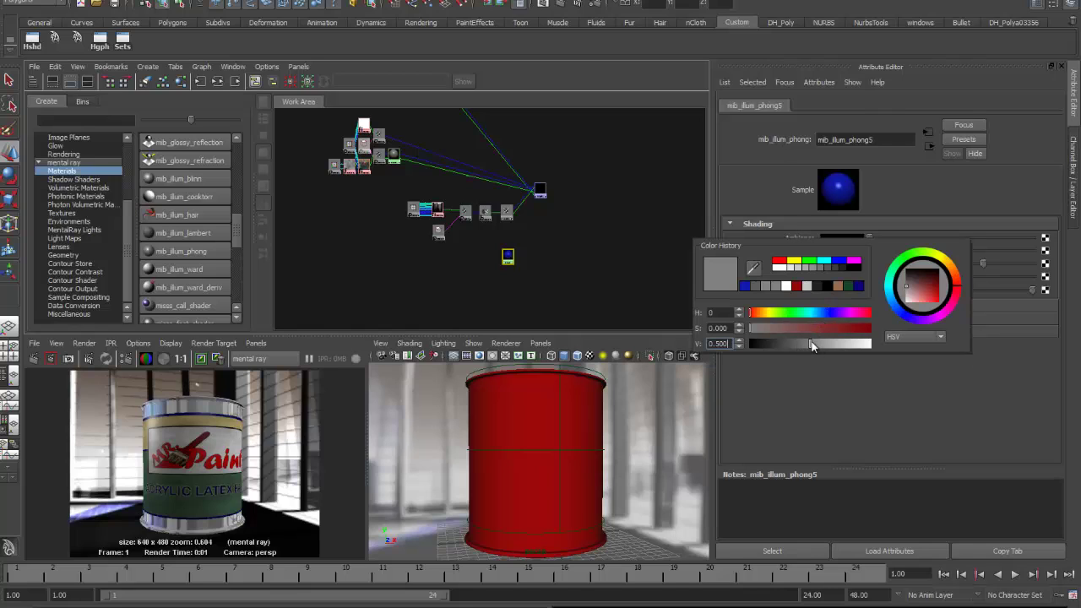
drag(810, 346, 788, 352)
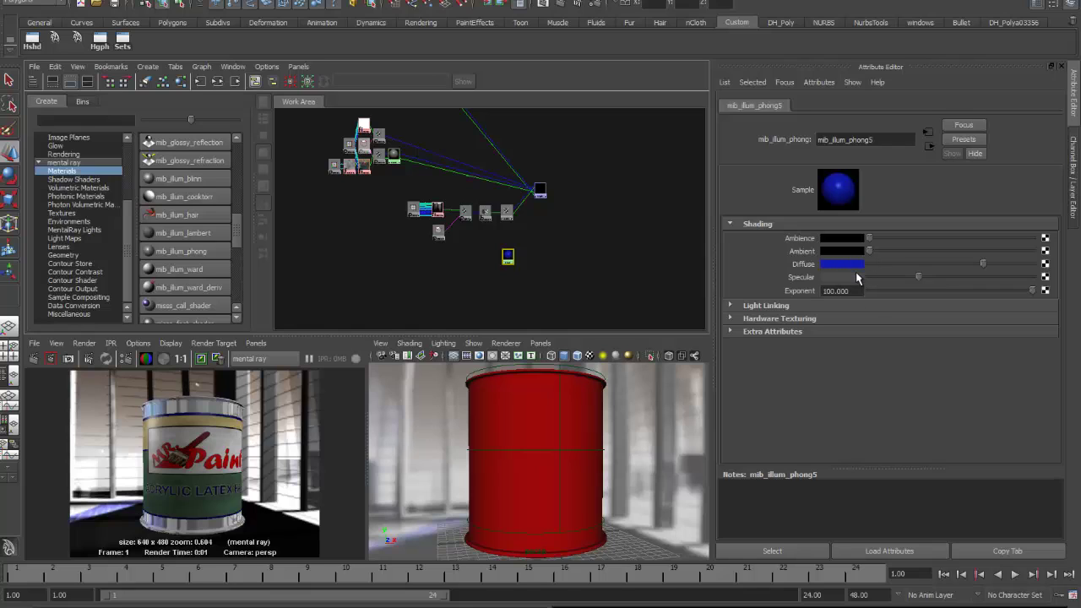
Step: Move mib_color_mix2 farther from the bump chain and connect mib_illum_phong5 to its Color 2
drag(541, 191, 575, 205)
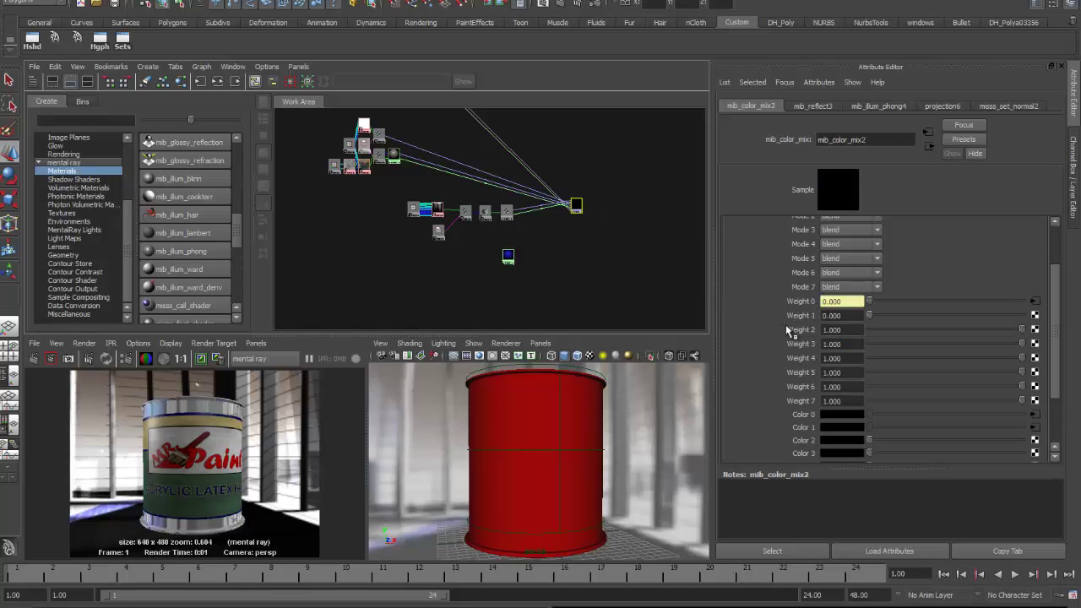
middle_drag(809, 442, 513, 262)
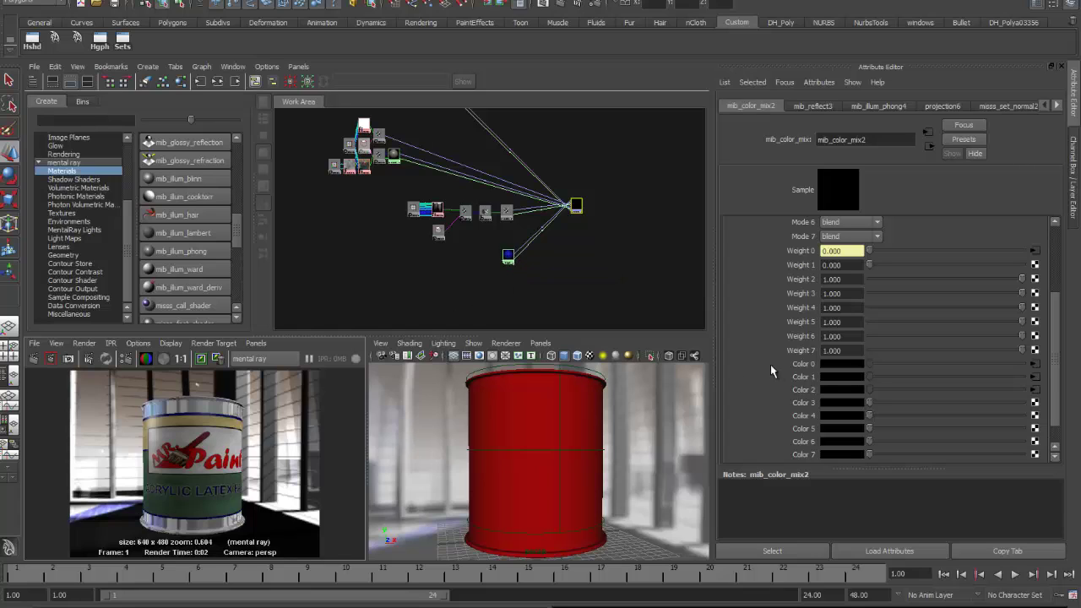
Step: Set Num of mib_color_mix2 to 3 and re-render the can with the blue paint layer
drag(1054, 358, 1044, 273)
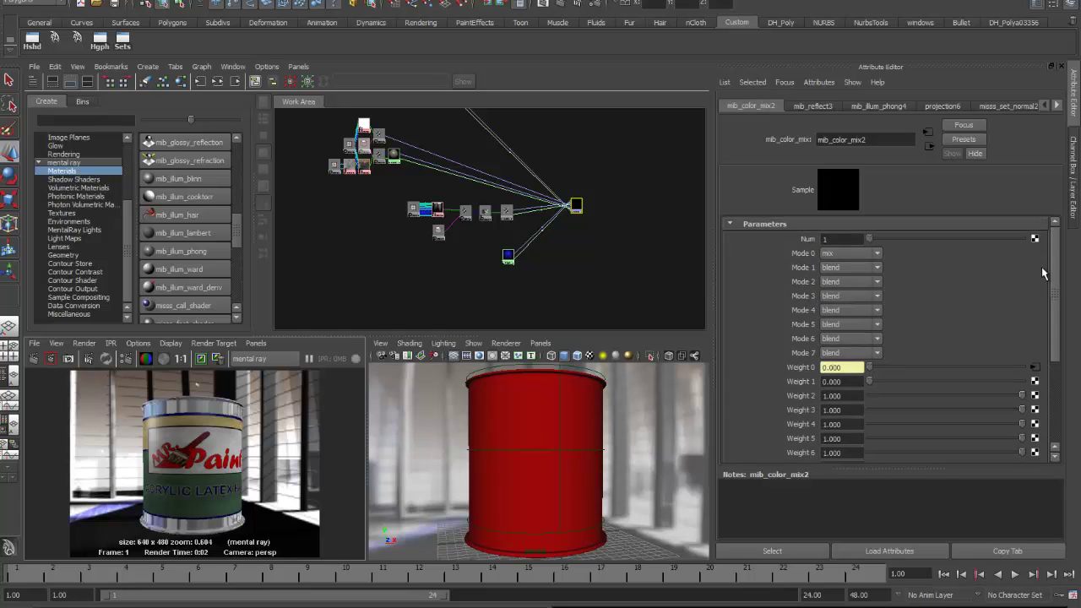
click(34, 359)
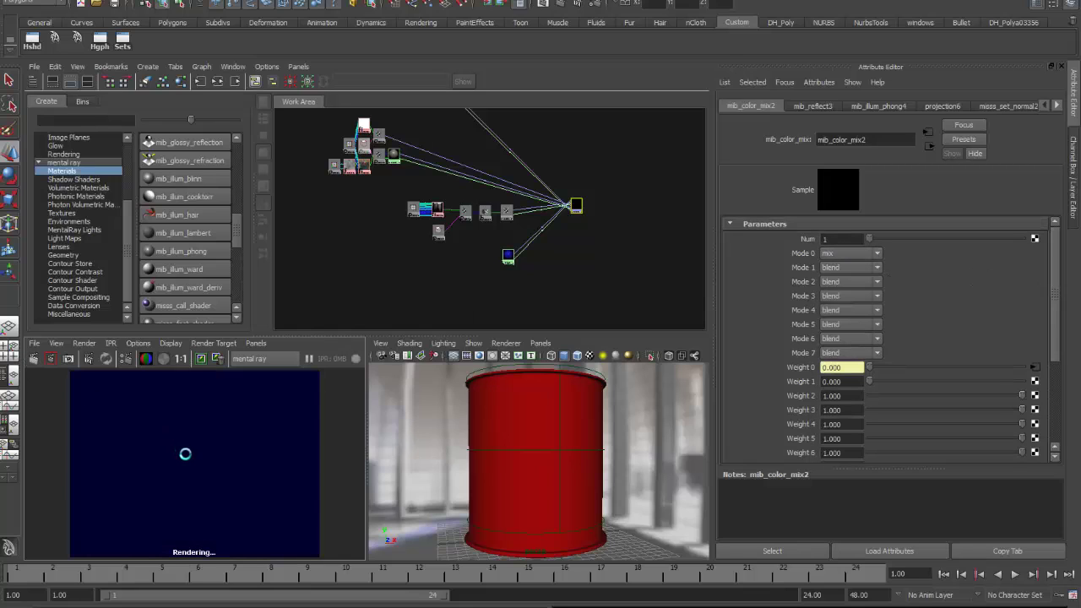
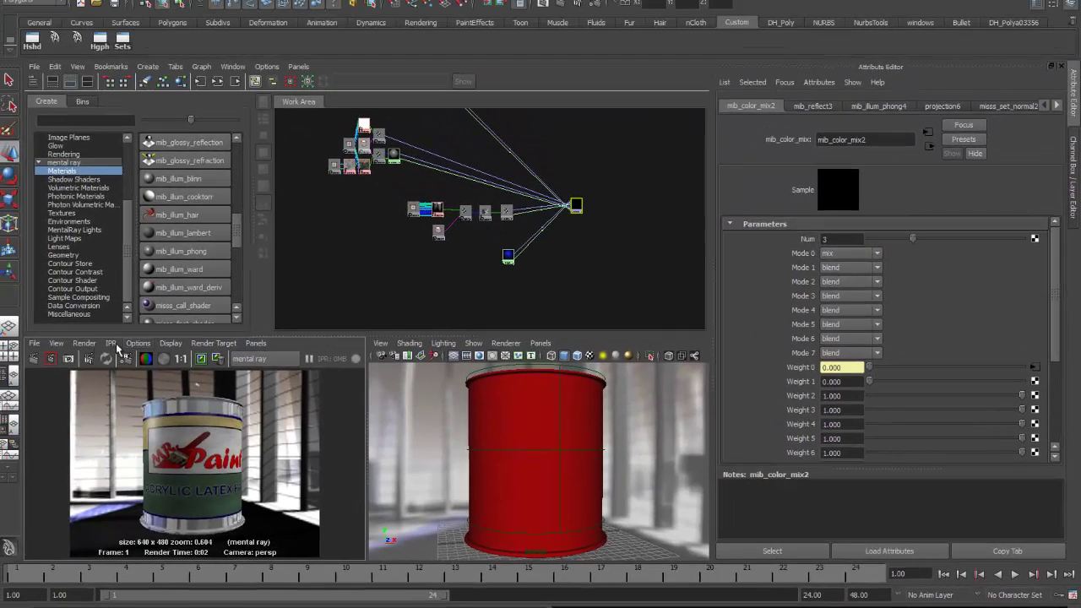
click(37, 358)
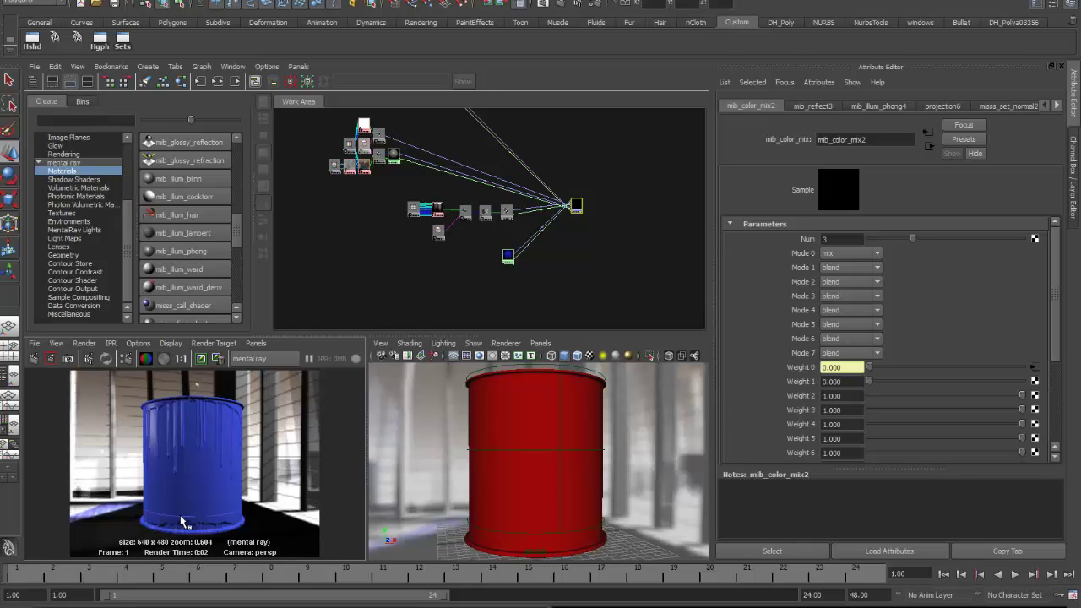
Step: Stretch the place3dTexture4 projection taller and shift it slightly down the can, and re-render to check the drips
click(495, 530)
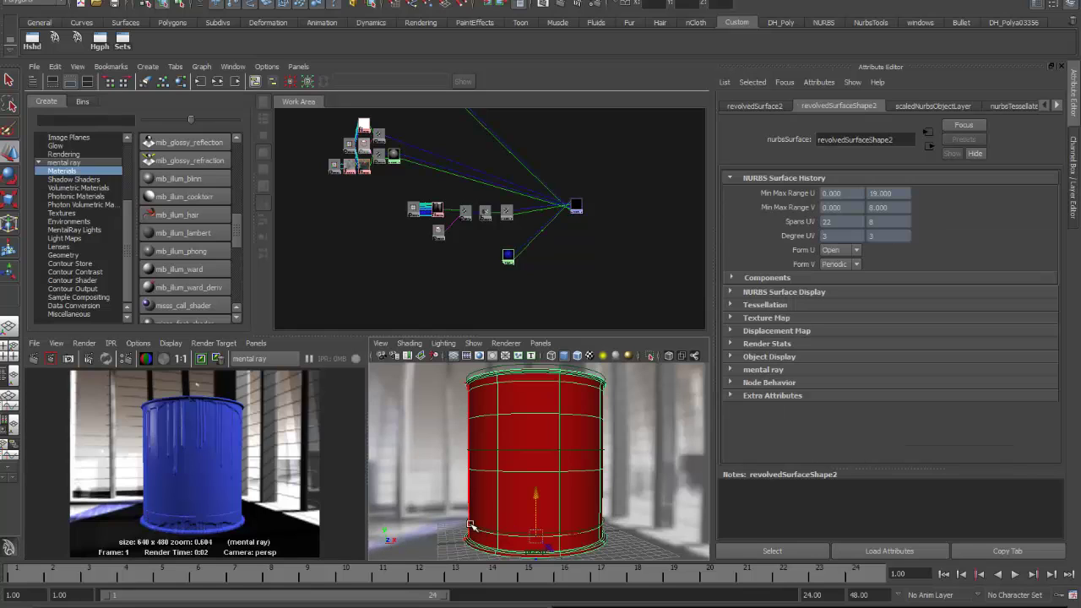
click(463, 523)
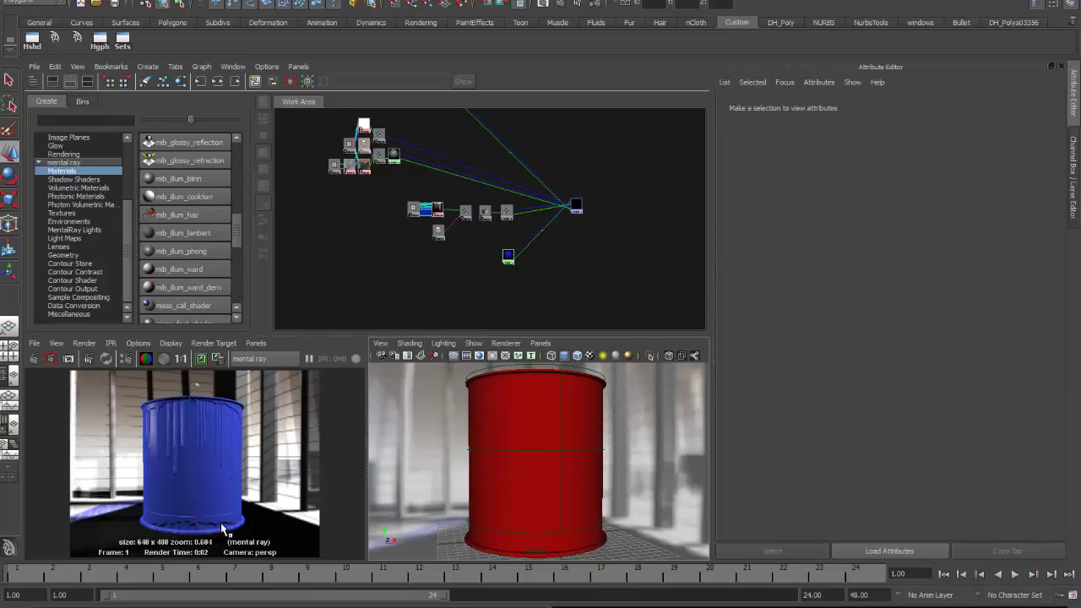
click(496, 368)
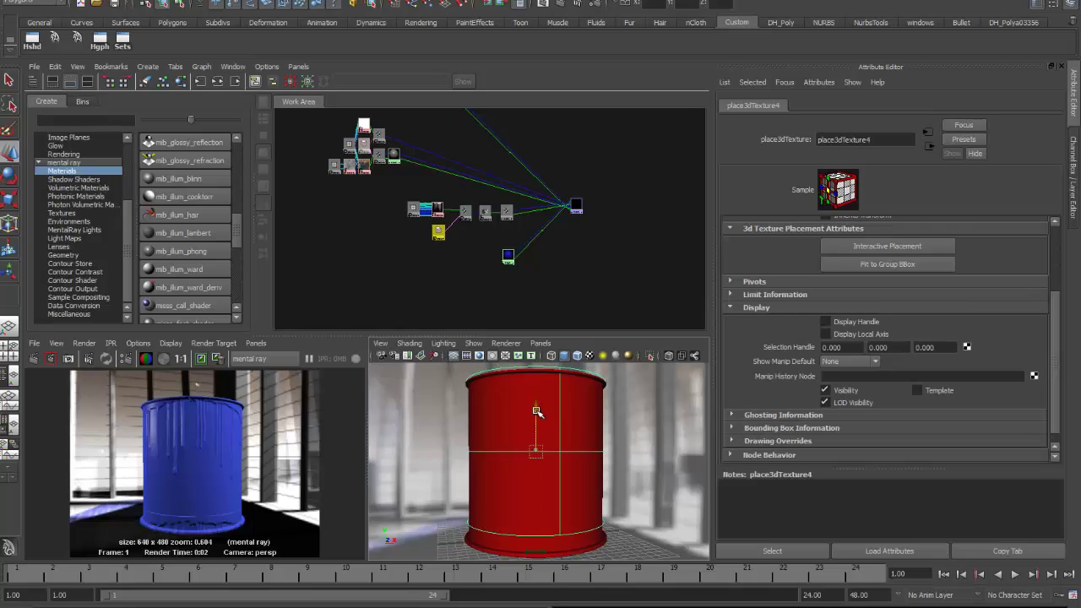
key(r)
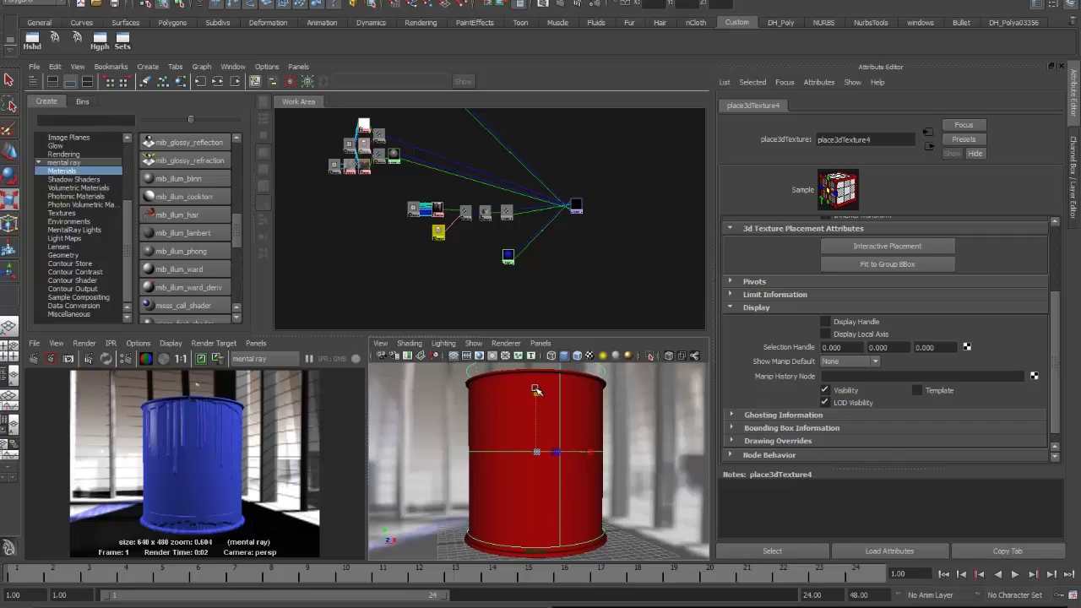
drag(536, 393, 537, 417)
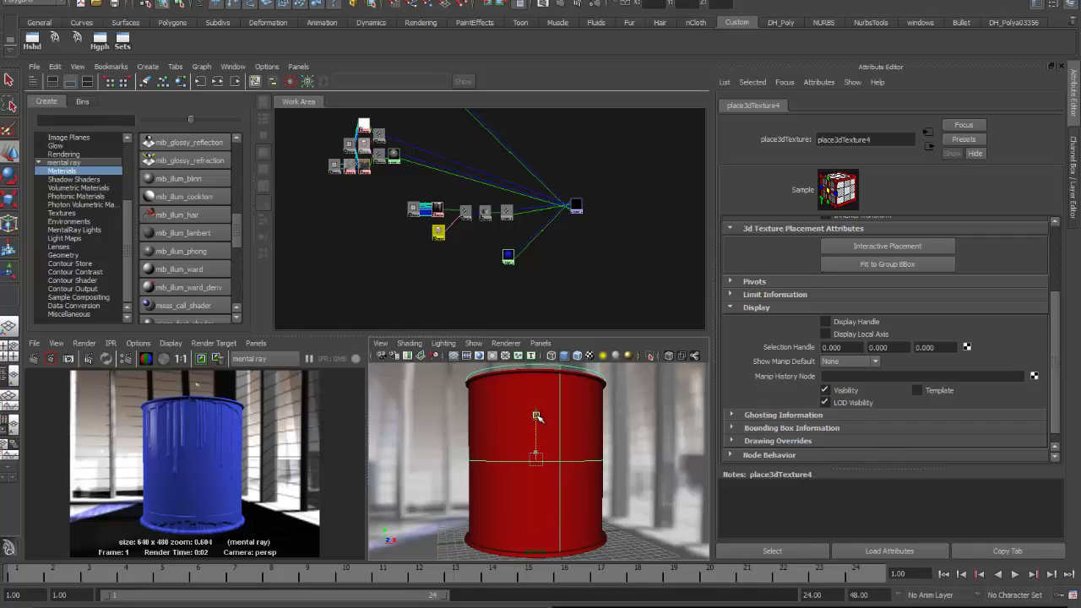
click(33, 359)
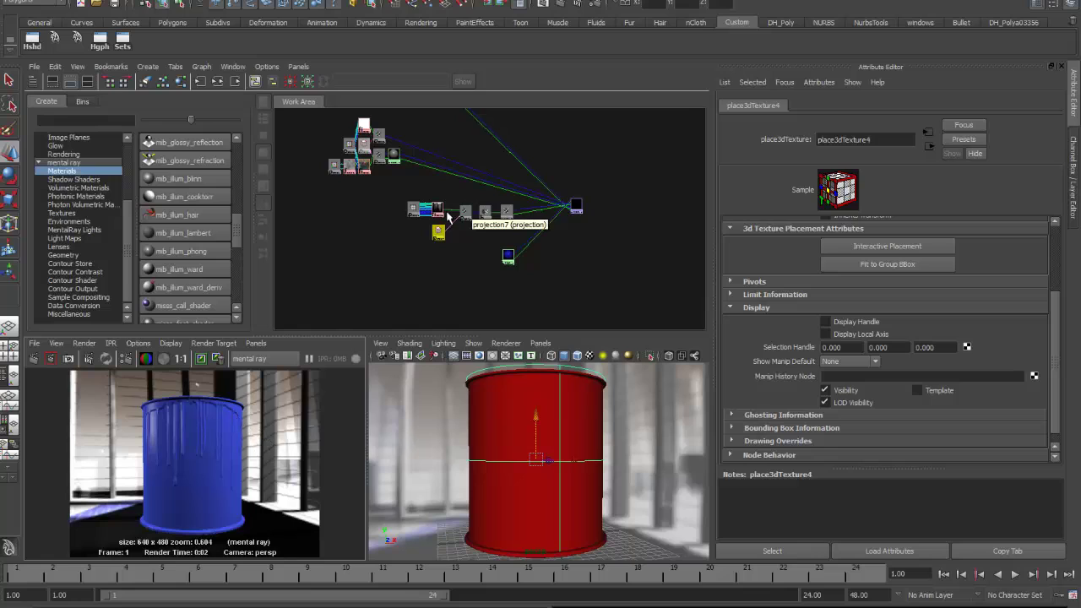
Step: Turn off Wrap U and Wrap V on place2dTexture12 of the drips texture
click(413, 209)
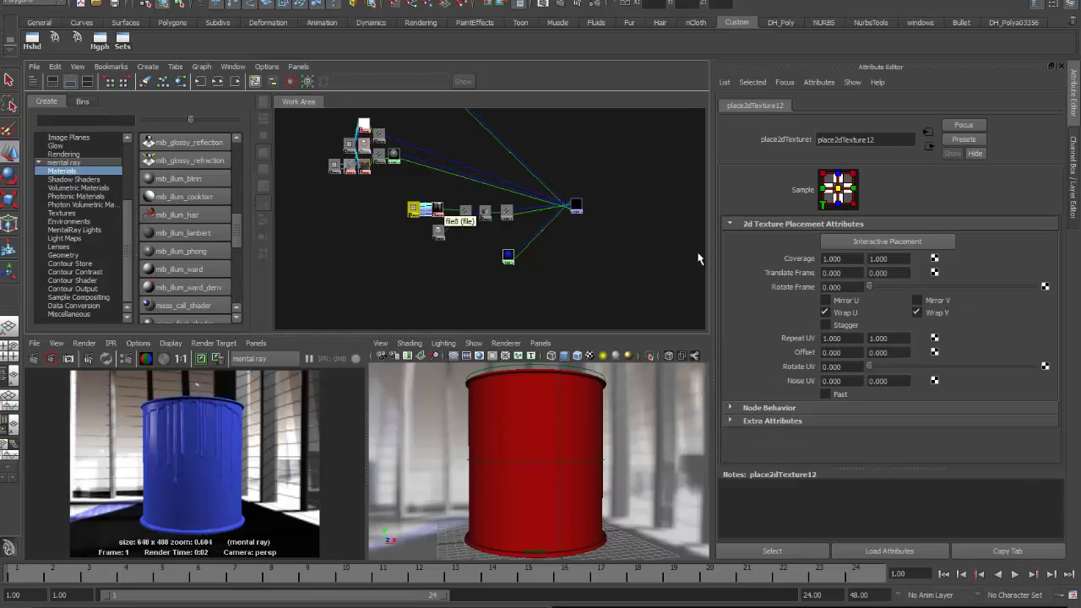
click(917, 312)
click(825, 312)
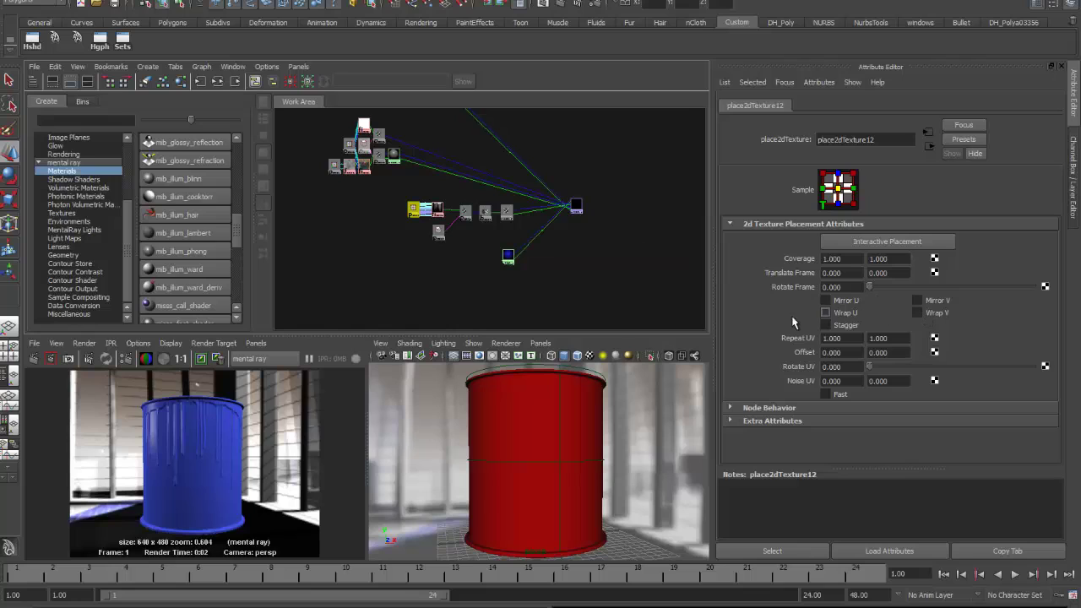
Step: Shrink the place3dTexture4 projection vertically and move it up to align with the can's upper rim
click(599, 377)
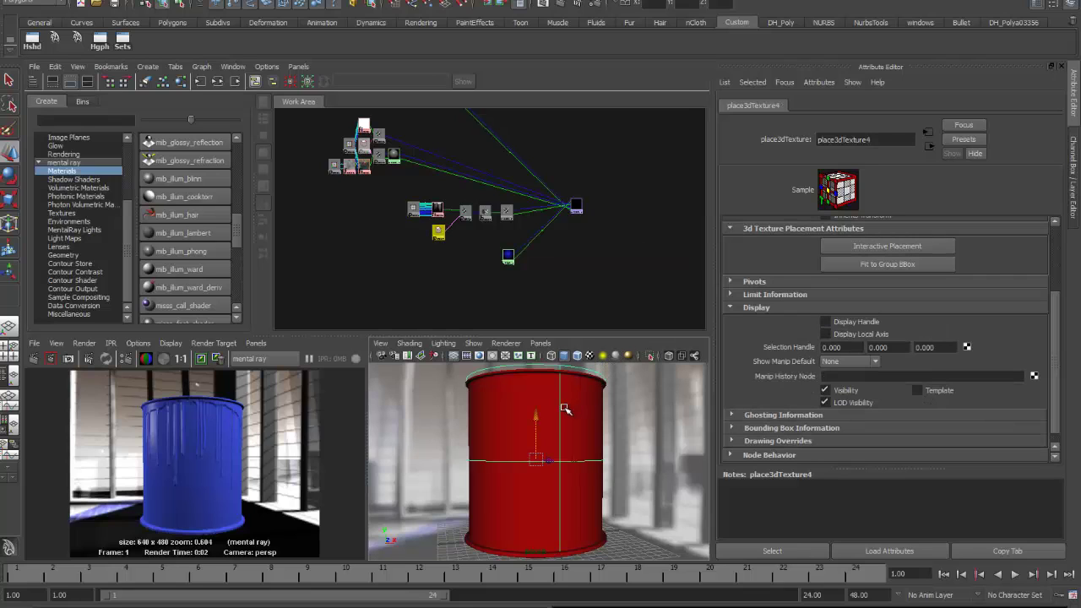
key(r)
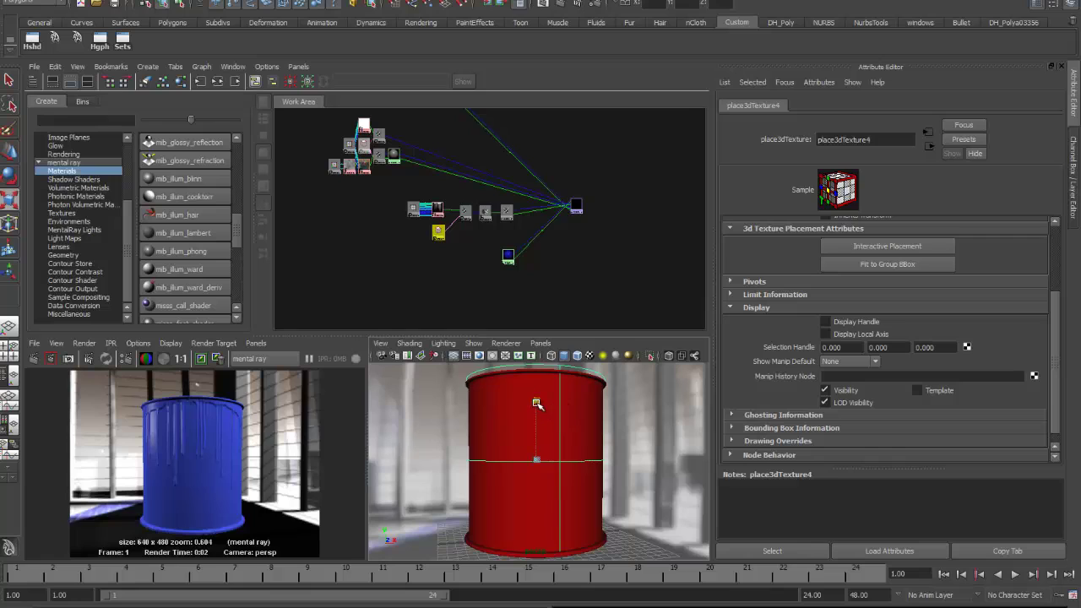
key(w)
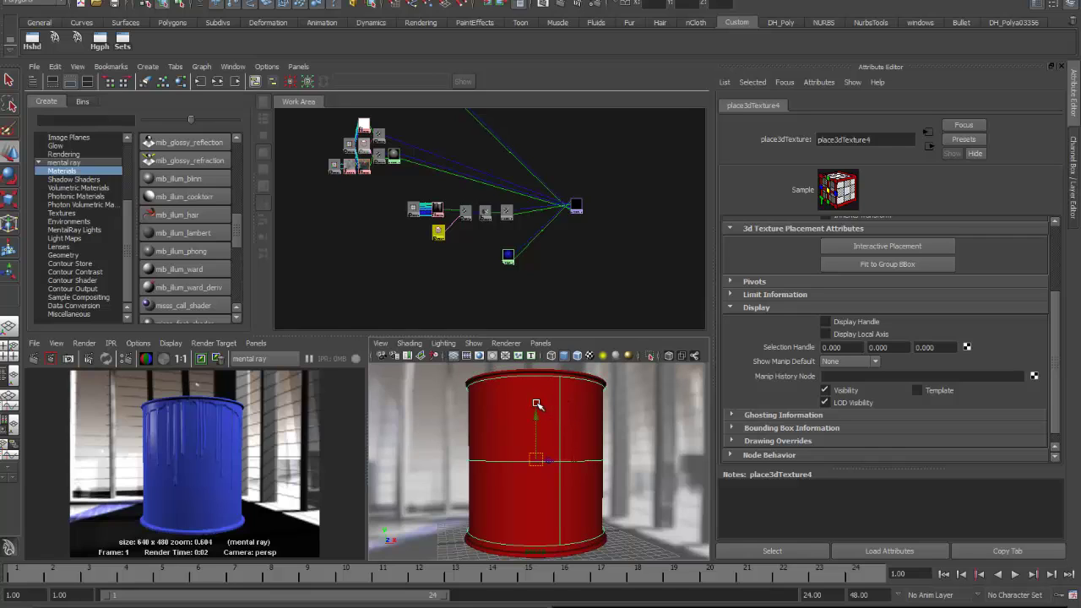
drag(538, 413, 538, 404)
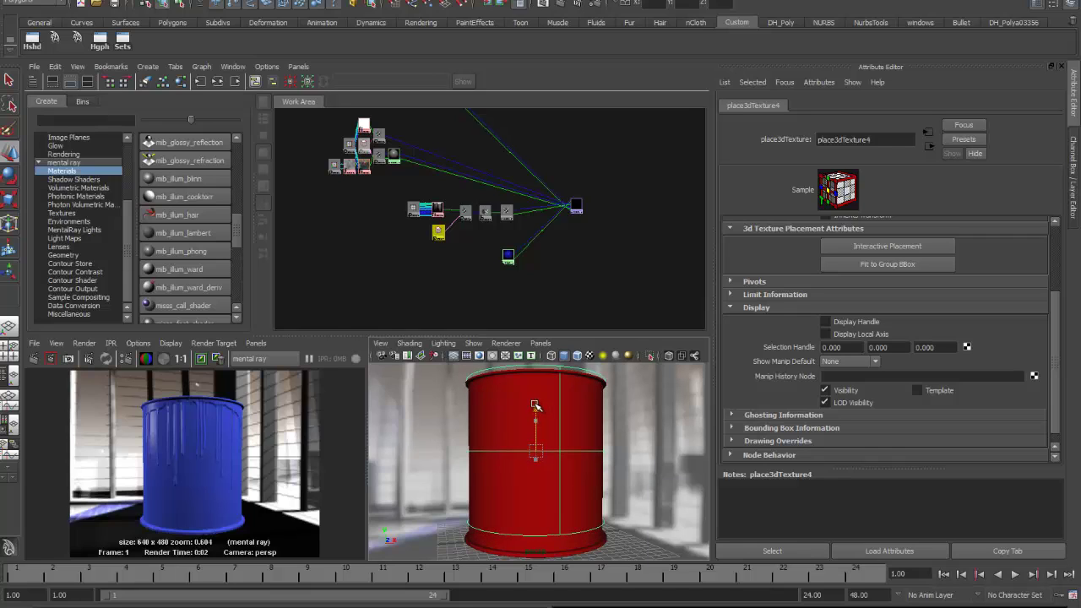
Step: Set the Default Color of the file8 drips texture to black and re-render the can
click(38, 359)
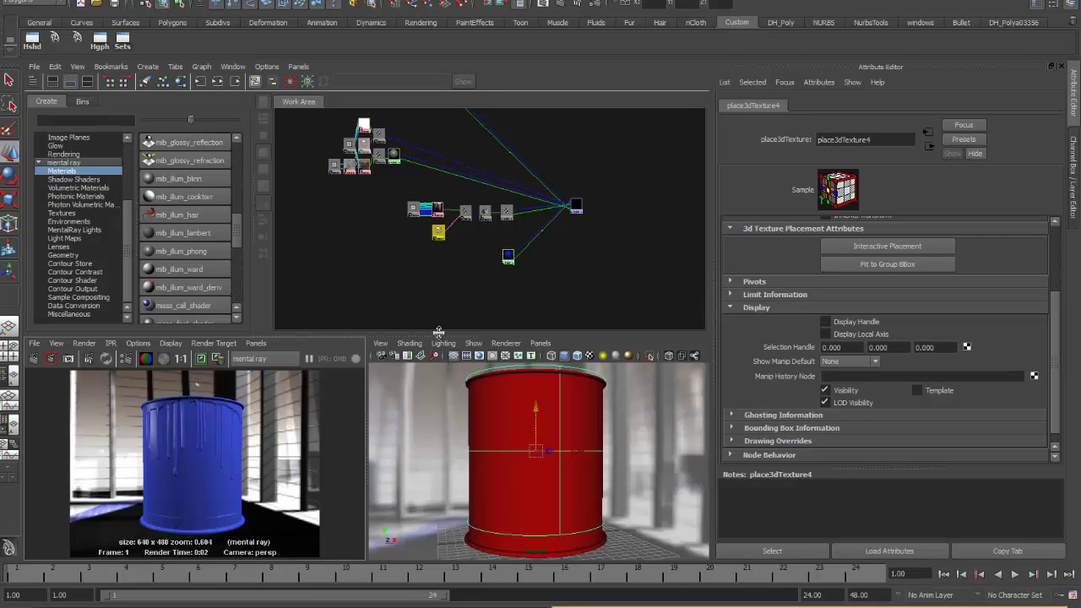
click(437, 209)
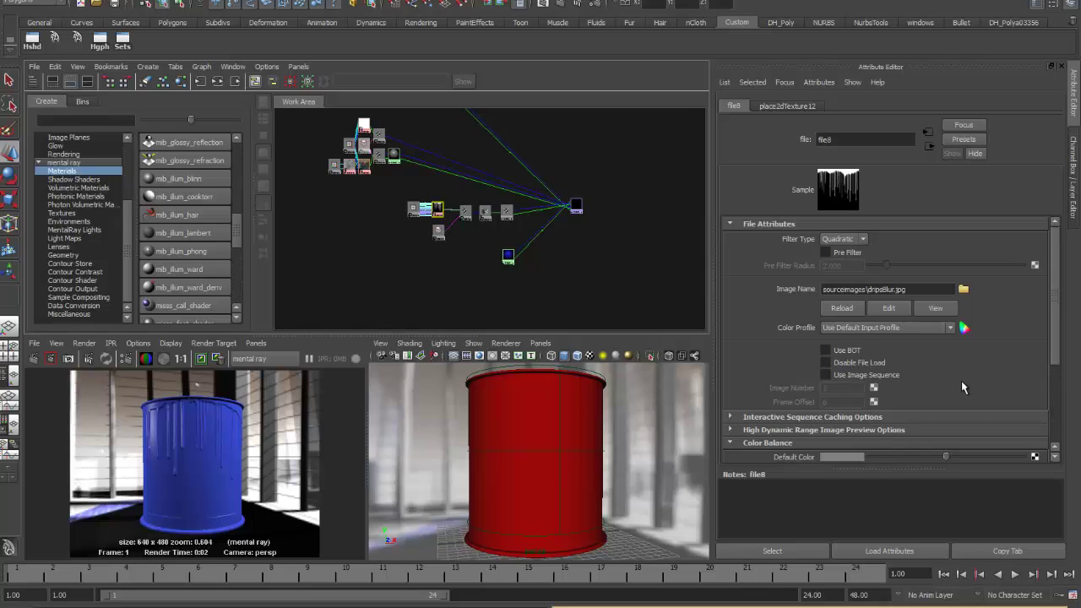
scroll(928, 341, down, 3)
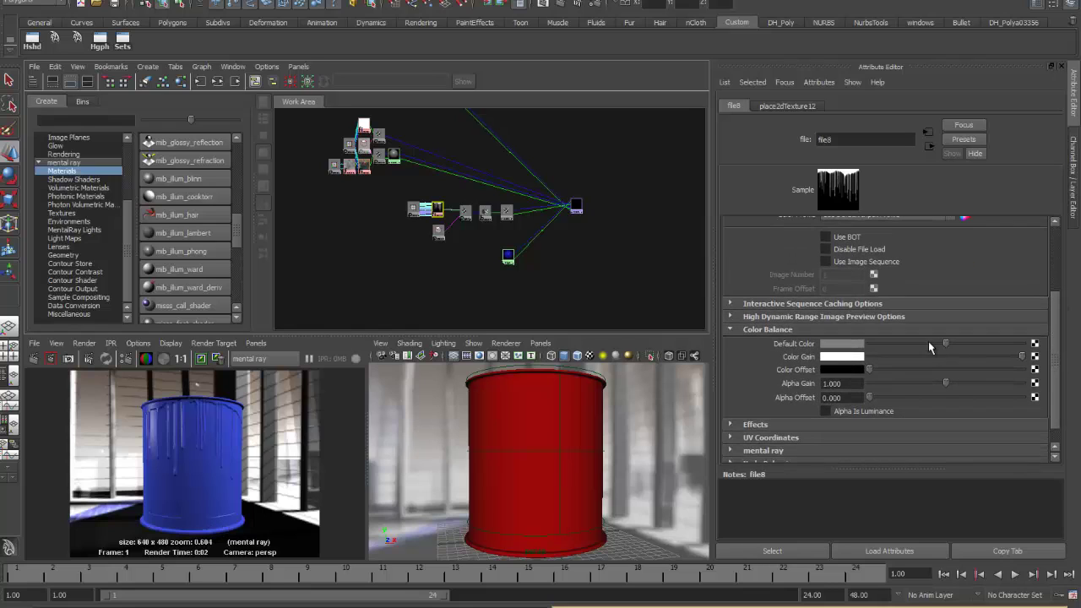
drag(945, 347, 854, 351)
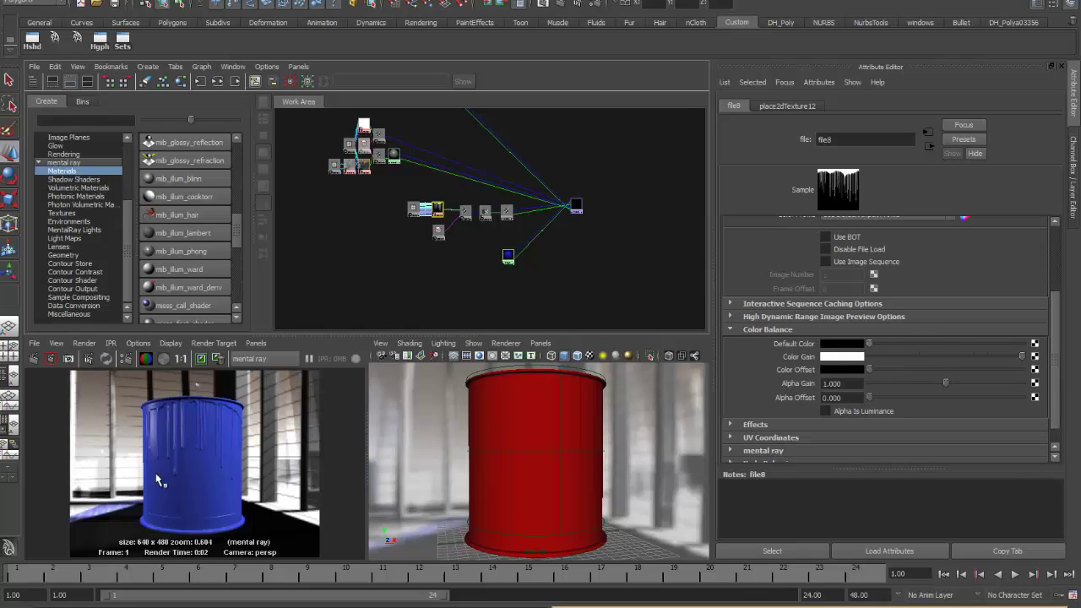
click(34, 358)
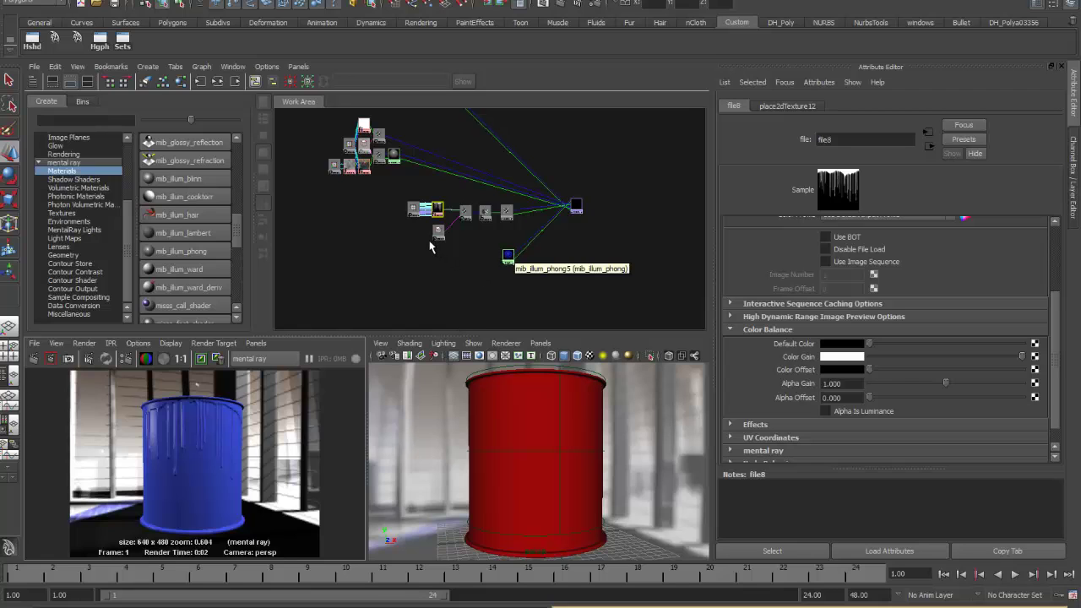
Step: Graph the input and output connections of misss_set_normal2 and mib_illum_phong5, and move the projection7 texture nodes away from the bump node
alt+right_drag(430, 246, 604, 277)
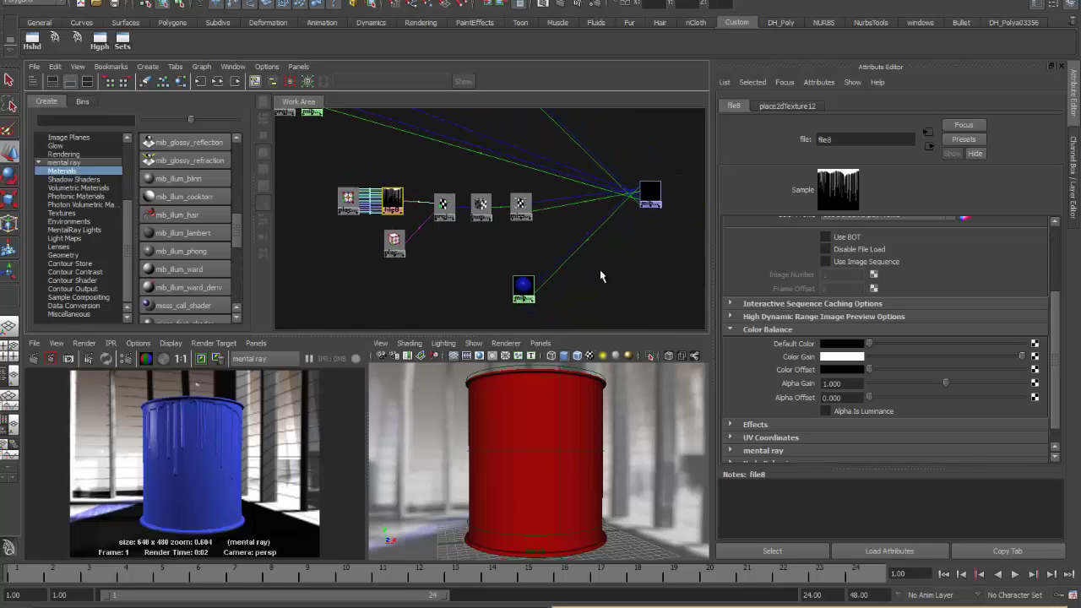
click(521, 204)
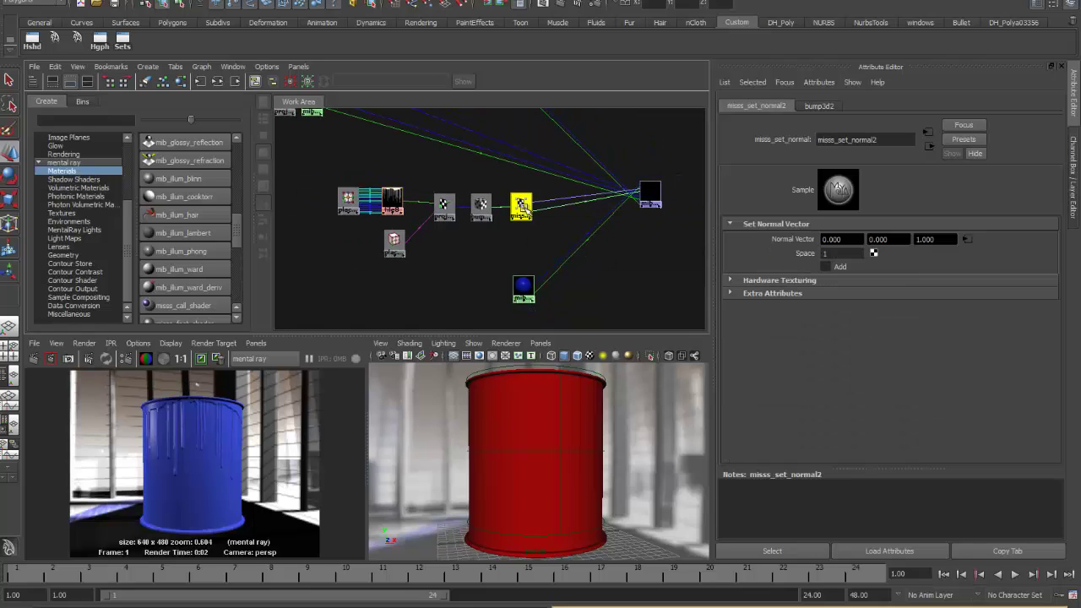
click(525, 289)
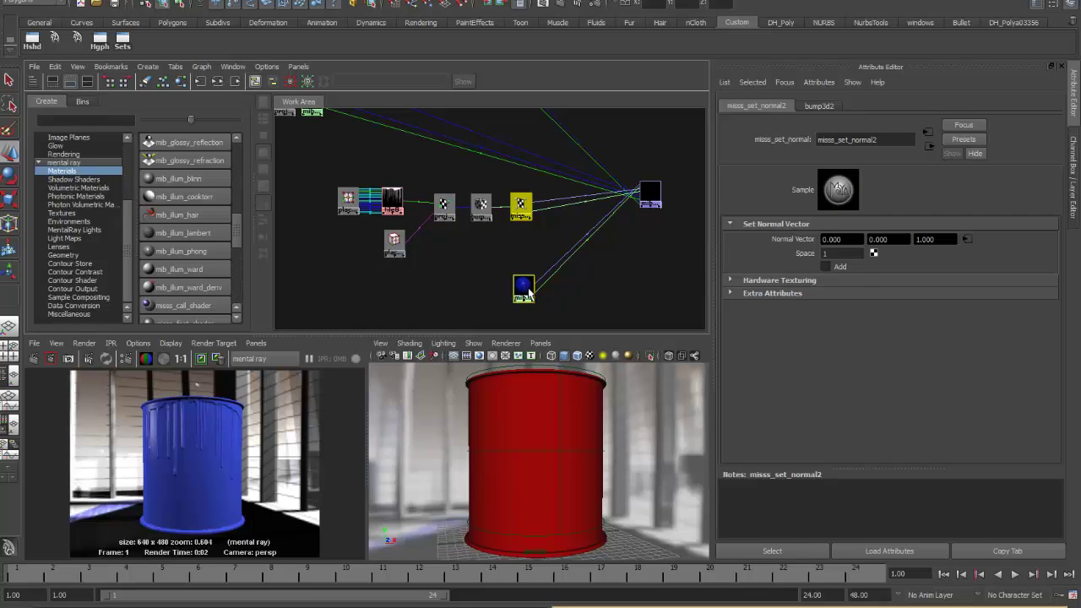
click(218, 82)
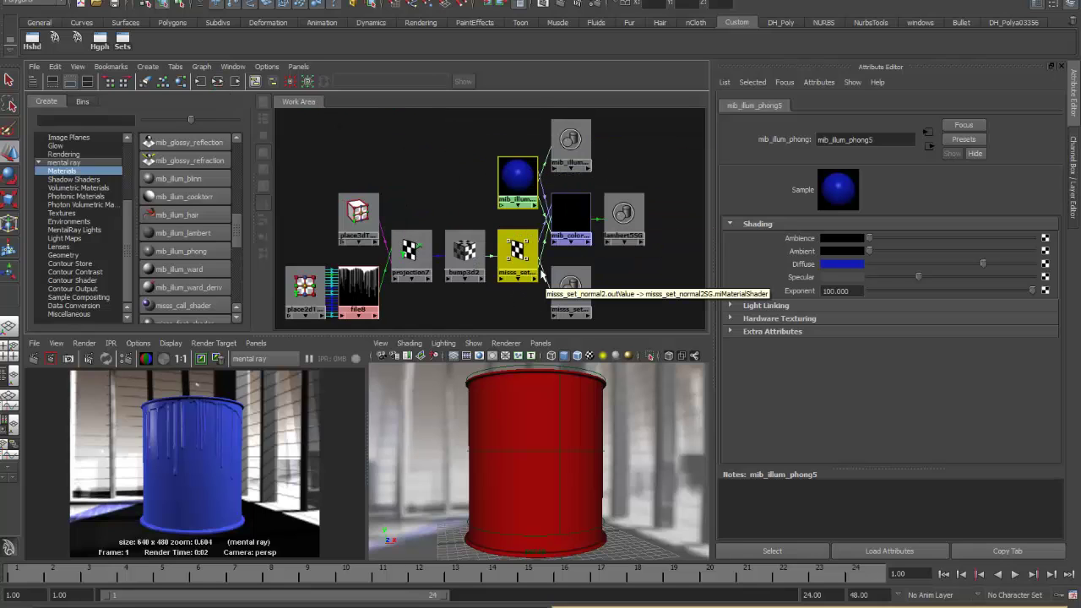
scroll(541, 271, down, 3)
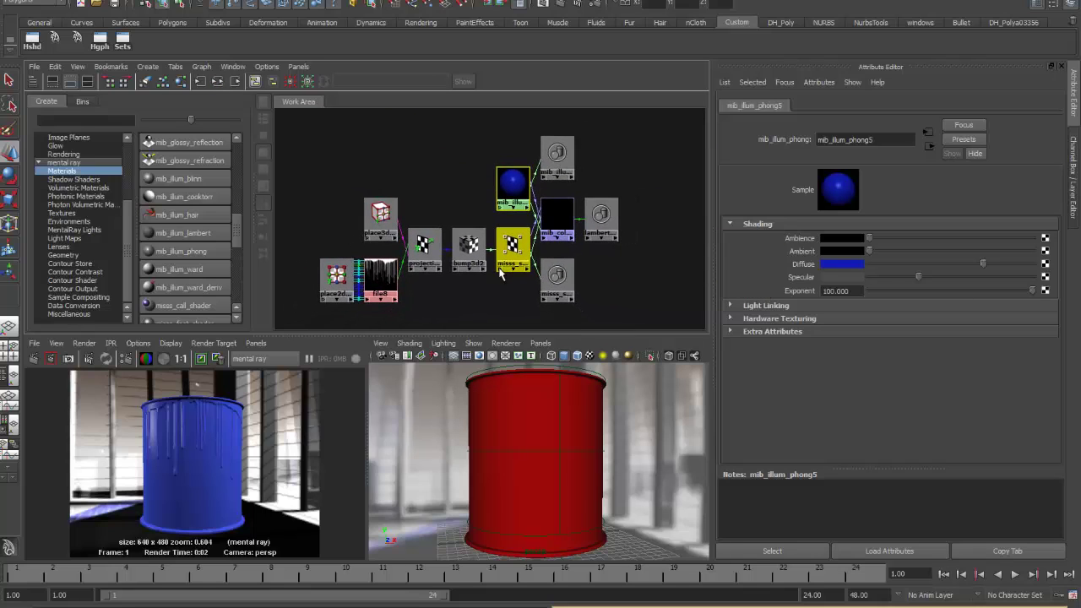
drag(291, 205, 391, 260)
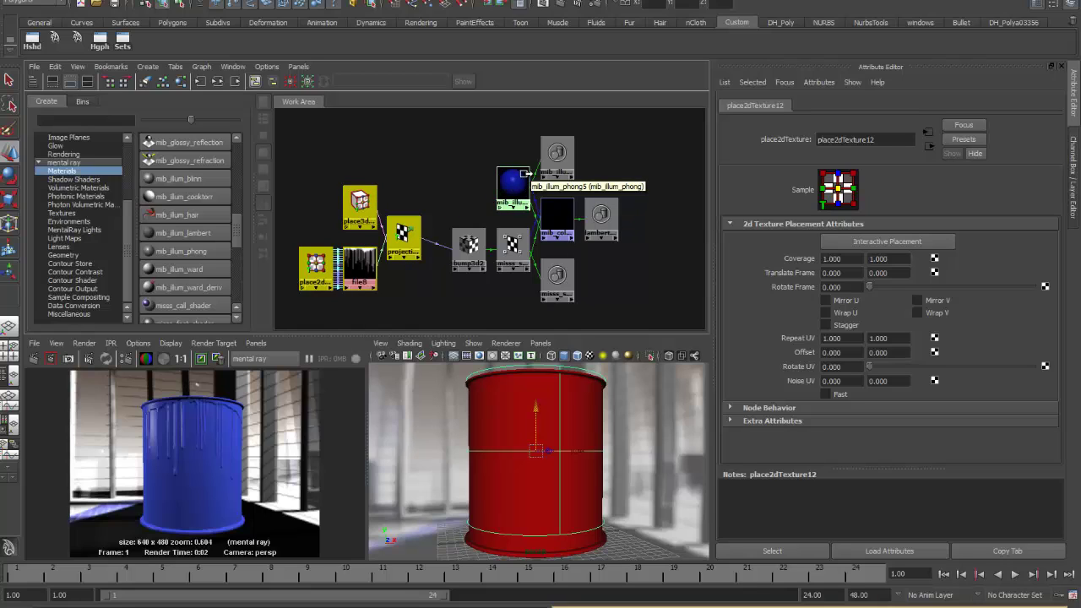
Step: Duplicate projection7 with connections to network, and spread out the copy, place3dTexture4, place2dTexture12 and file8 in the work area
click(557, 218)
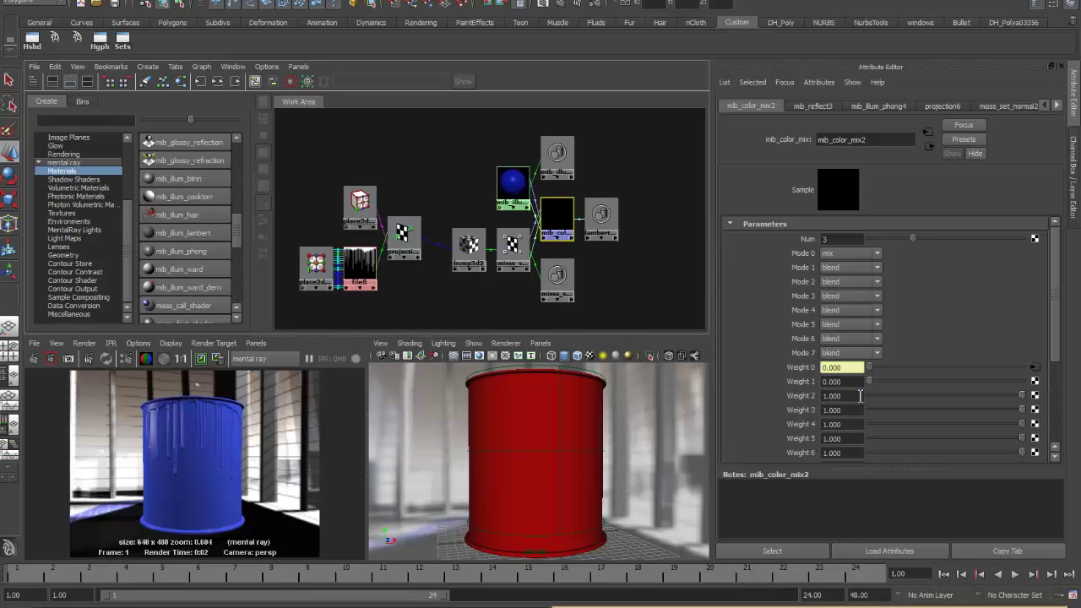
click(425, 279)
click(403, 230)
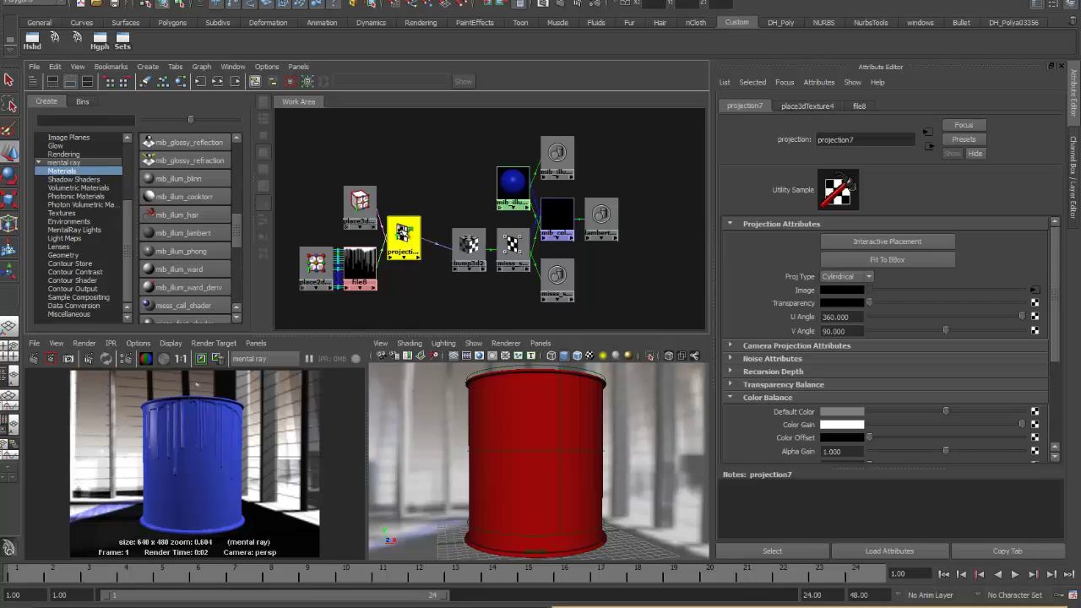
click(54, 66)
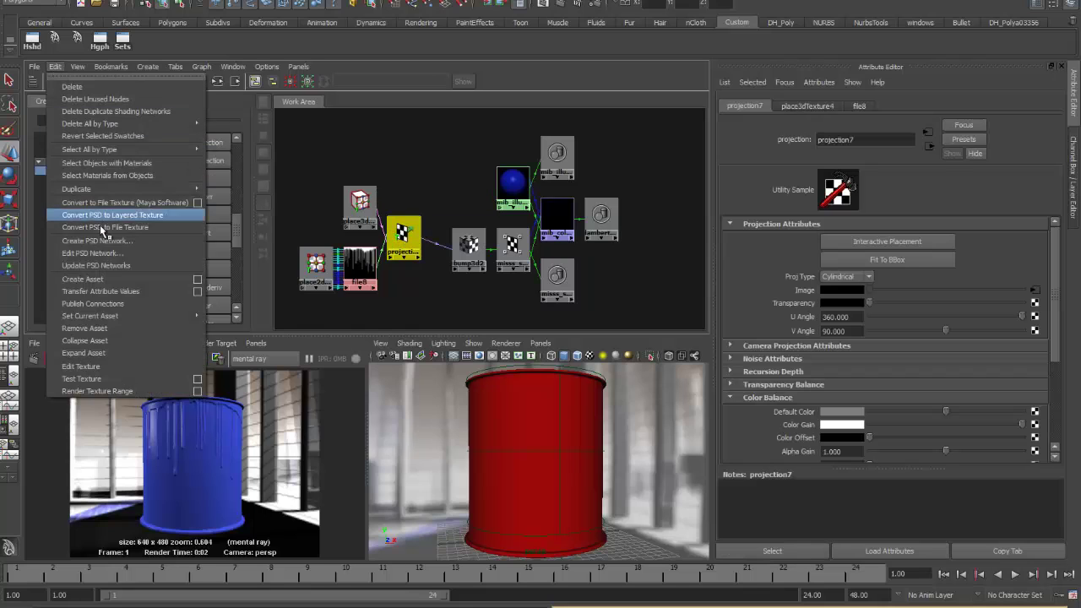
mouse_move(134, 189)
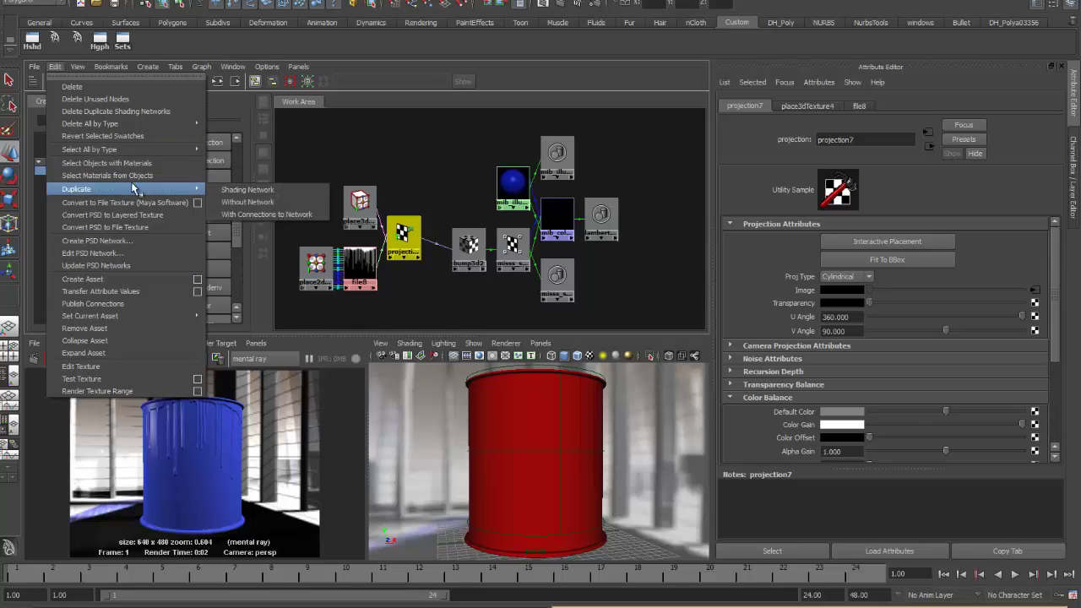
click(250, 217)
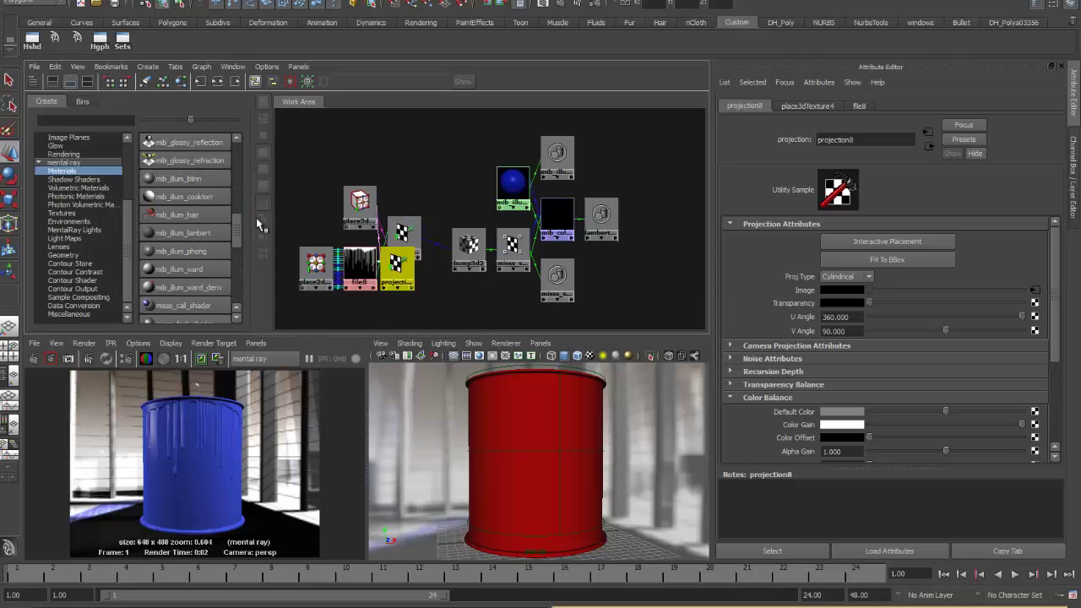
drag(399, 254, 415, 150)
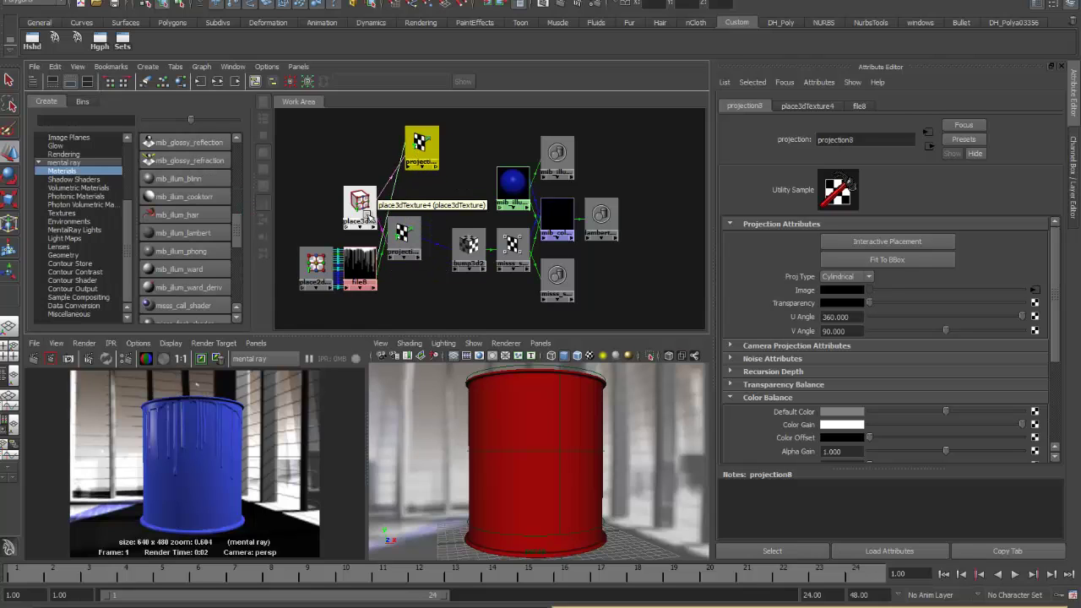
drag(359, 201, 333, 171)
drag(302, 235, 322, 246)
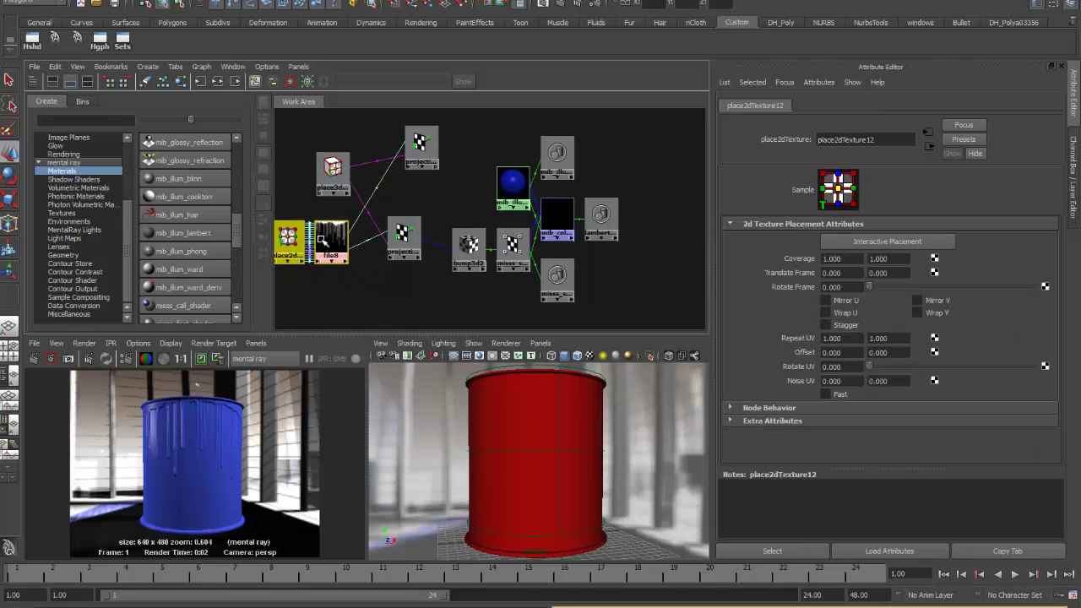
drag(336, 178, 323, 188)
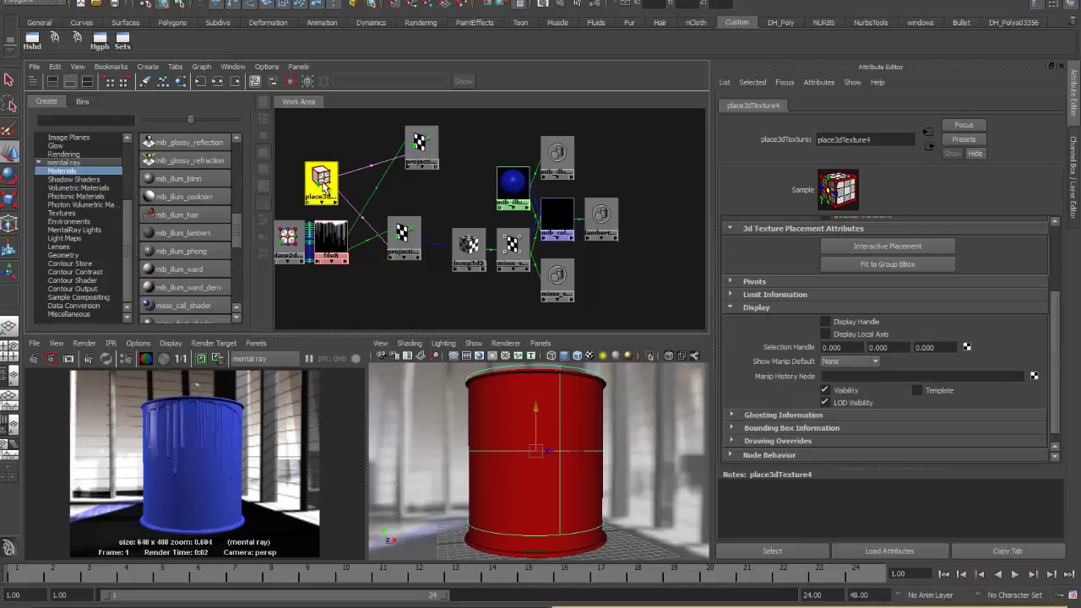
Step: Duplicate file8 with connections to network, separate the copy from place2dTexture12, and connect it to the image input of projection8
click(342, 232)
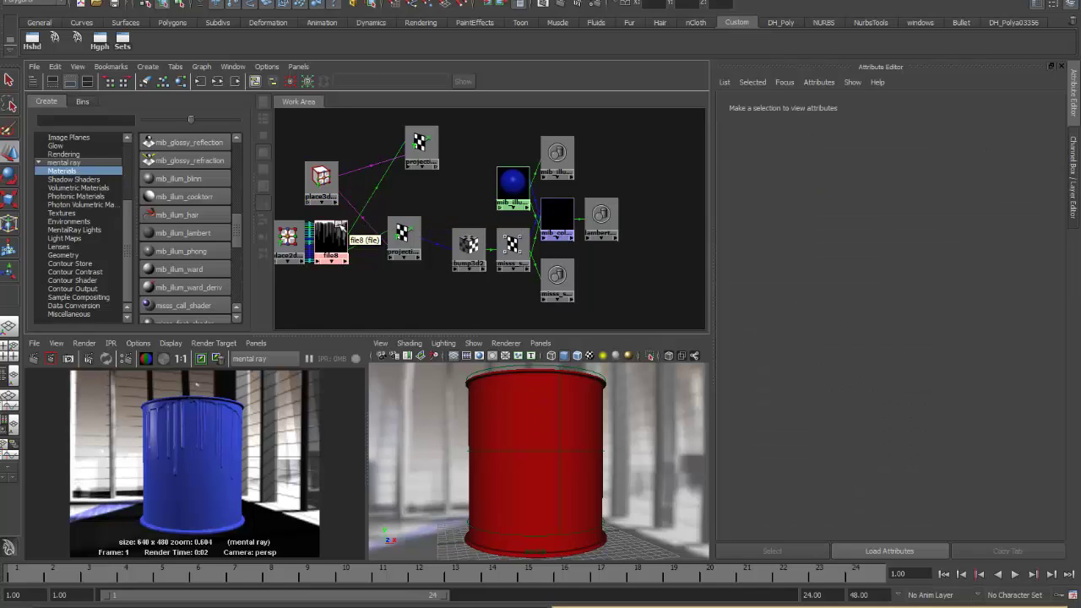
scroll(412, 236, down, 1)
scroll(354, 240, down, 1)
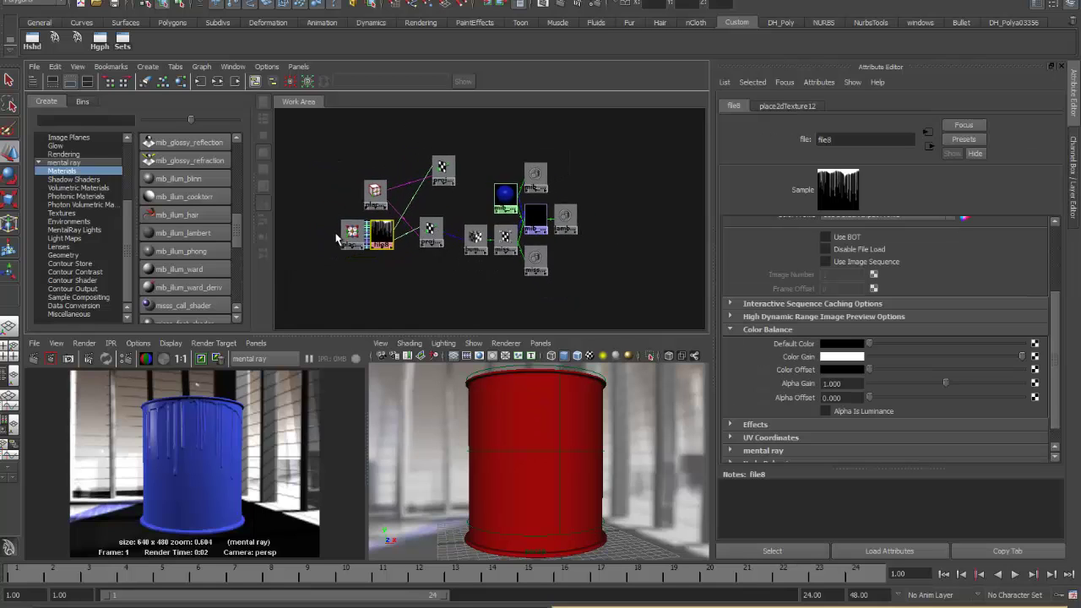
click(55, 67)
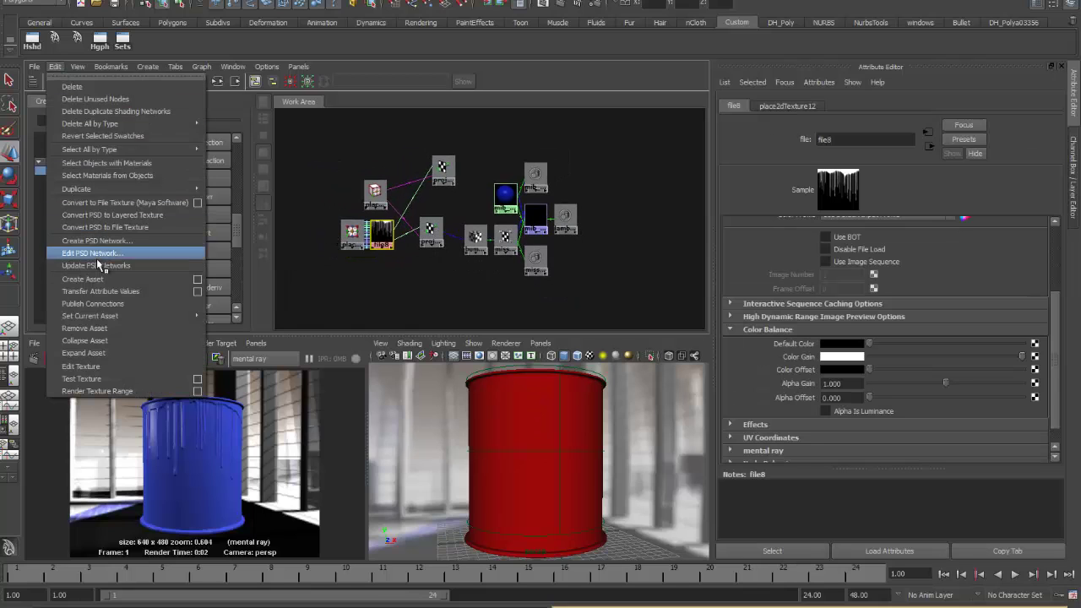
mouse_move(190, 189)
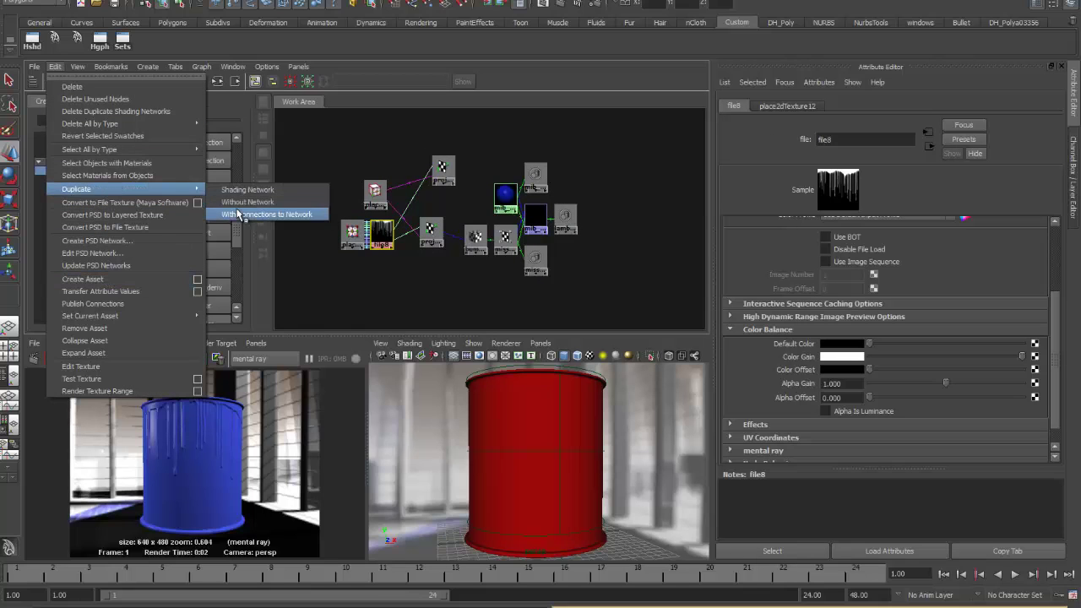
click(253, 214)
drag(374, 190, 381, 157)
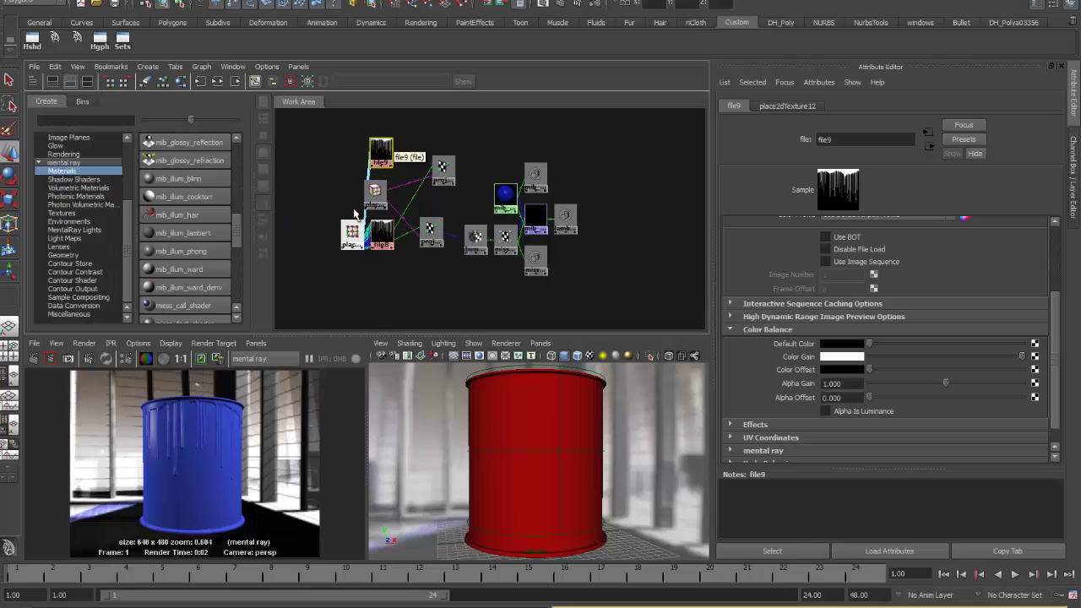
drag(353, 230, 308, 196)
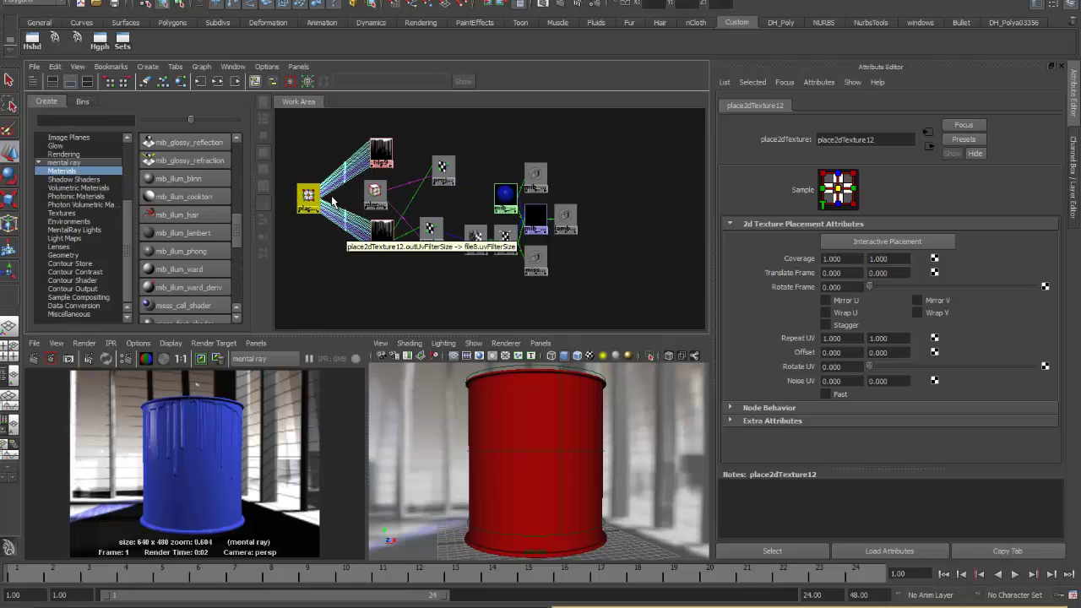
middle_drag(452, 173, 461, 172)
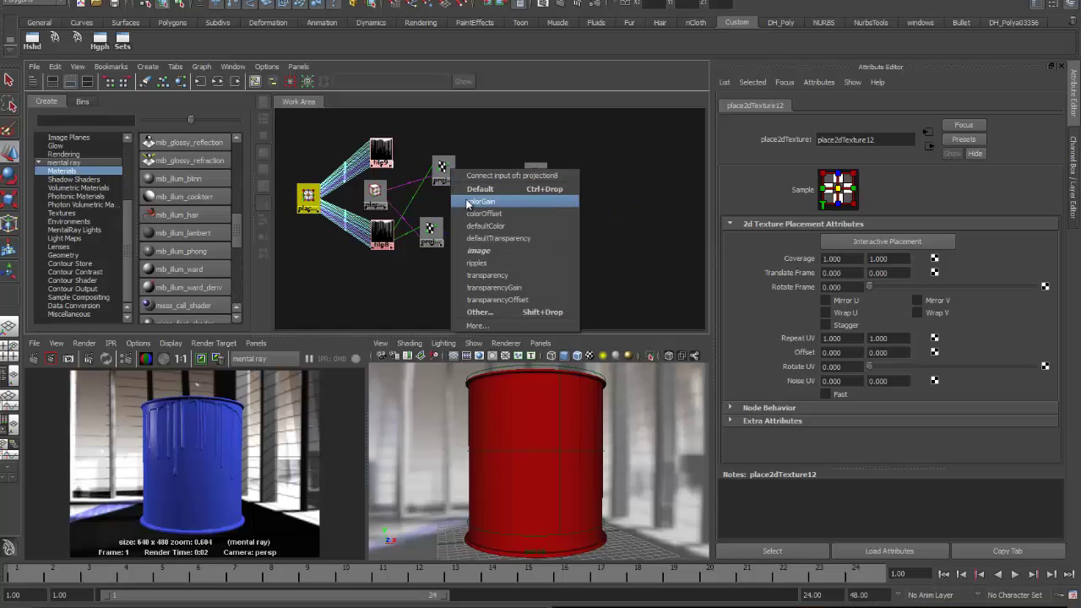
click(479, 251)
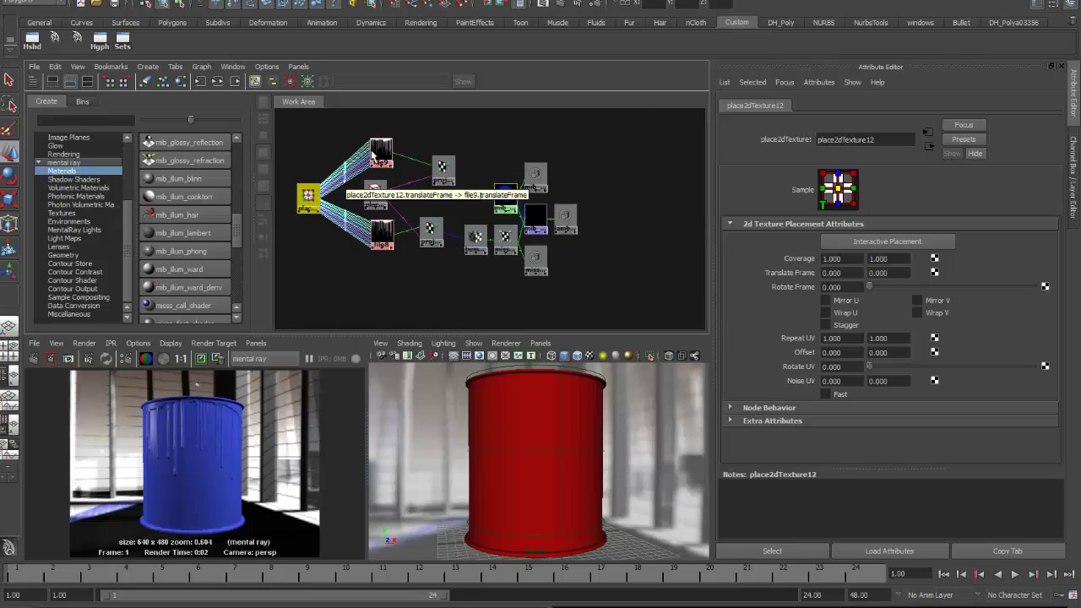
Step: Load drips.jpg as the image of file9 and view the picture at full size
click(381, 153)
scroll(921, 293, up, 3)
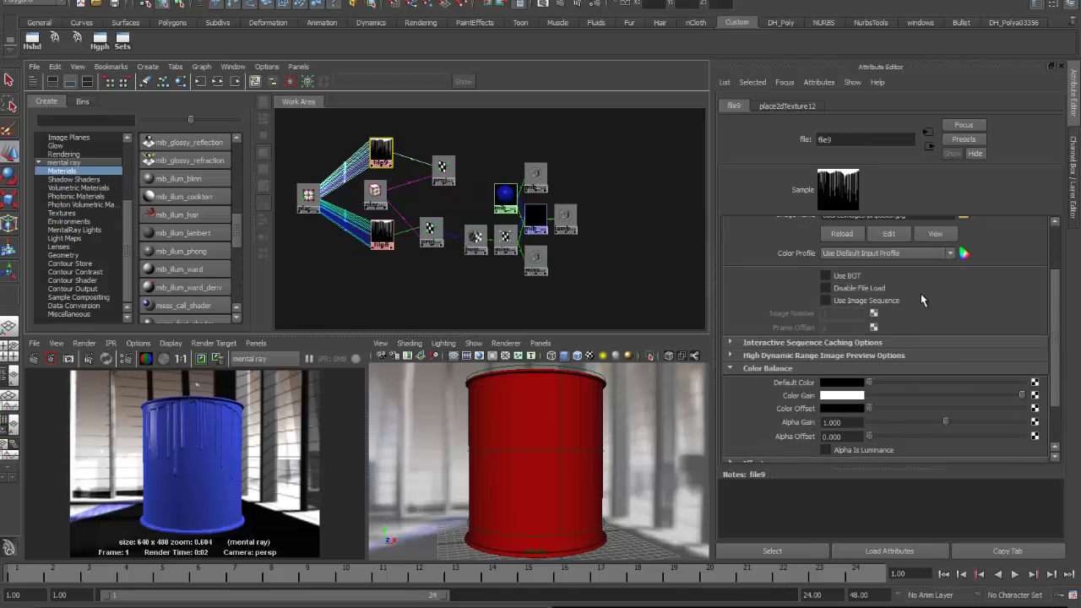
click(963, 290)
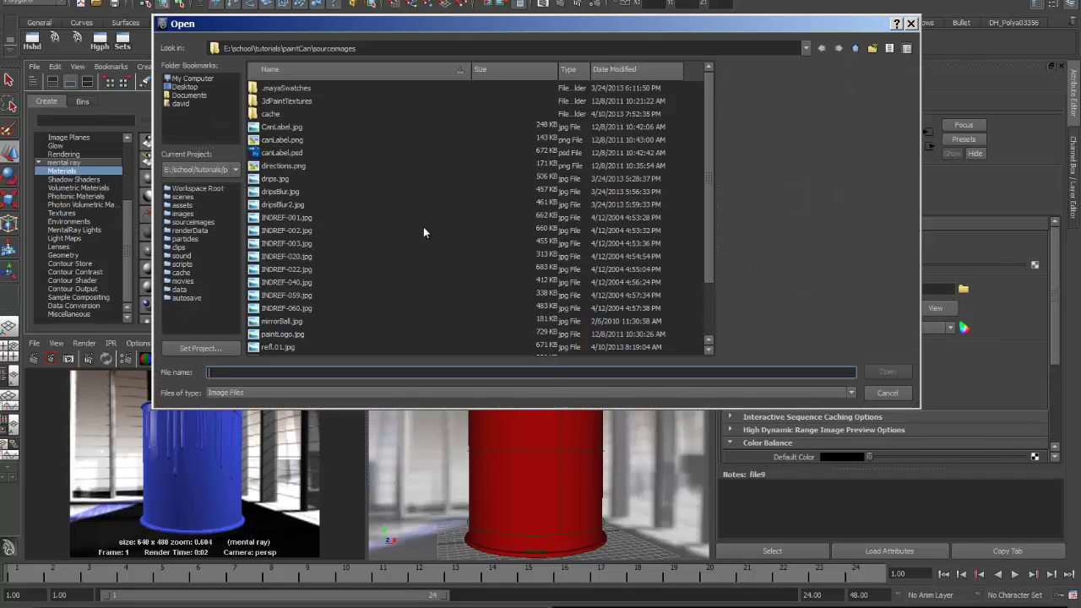
click(280, 179)
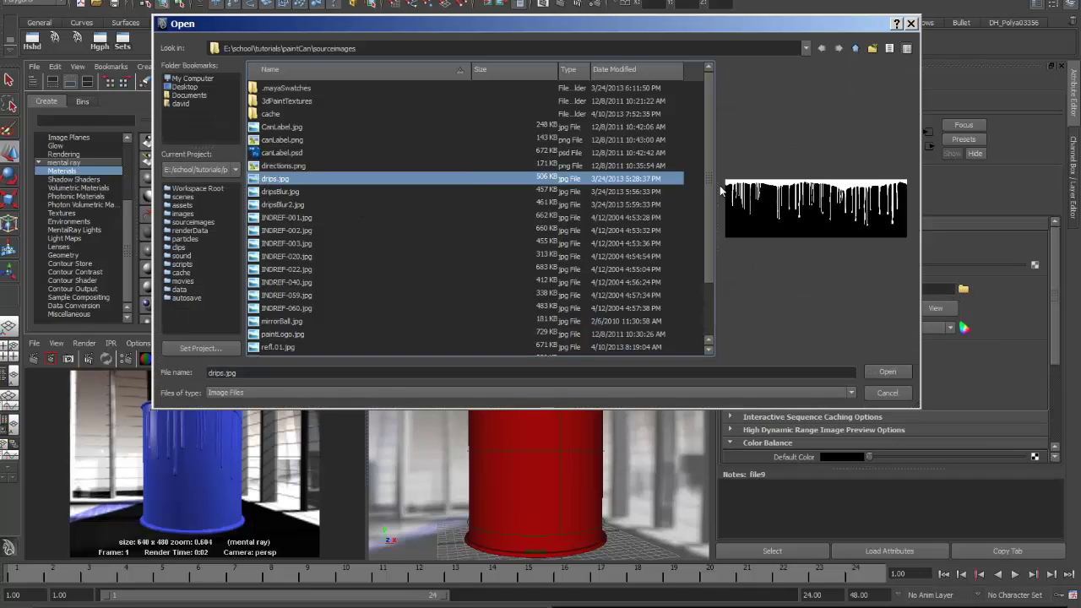
click(887, 373)
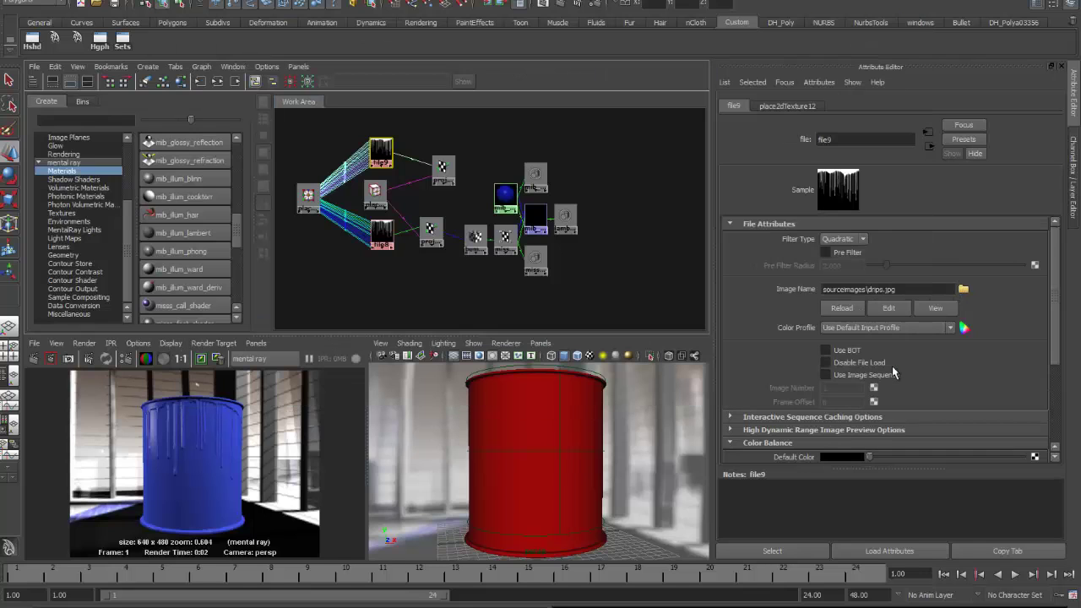
click(933, 309)
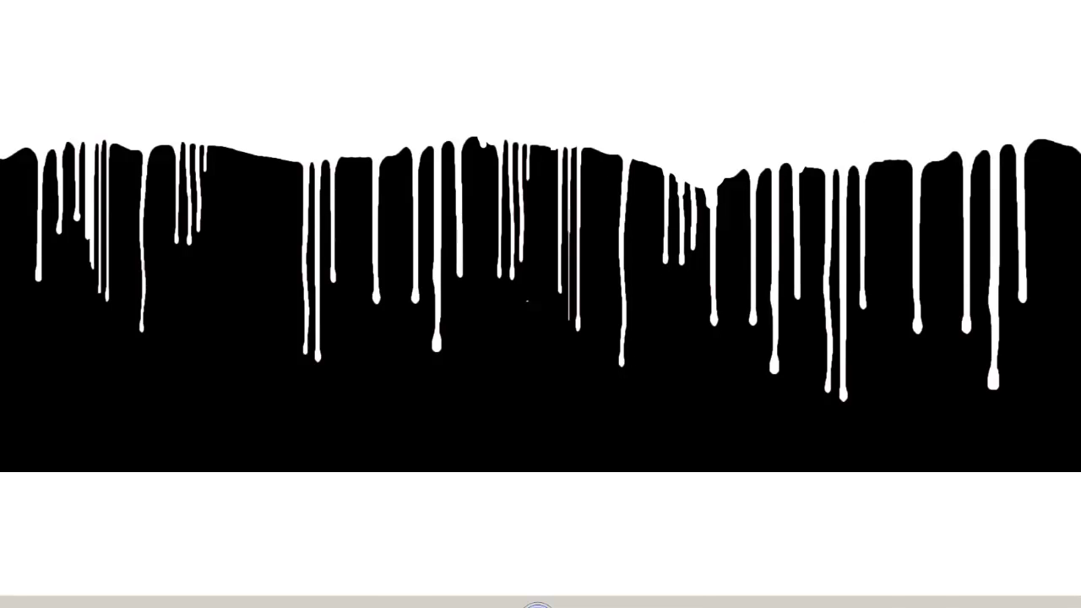
key(alt+F4)
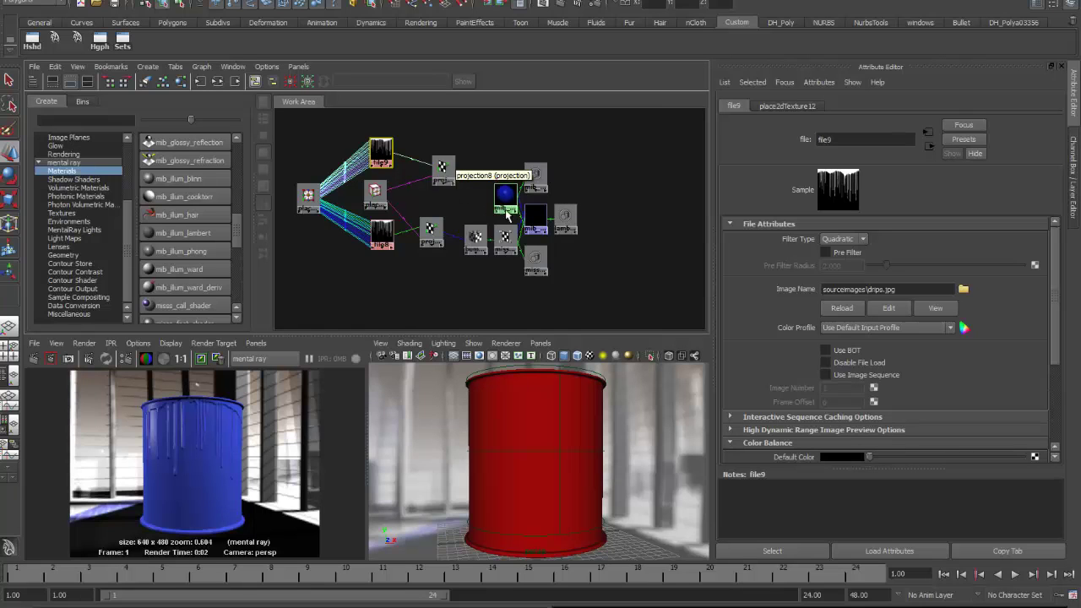
Step: Connect the outAlpha of projection8 to weight_2 of mib_color_mix2
click(535, 220)
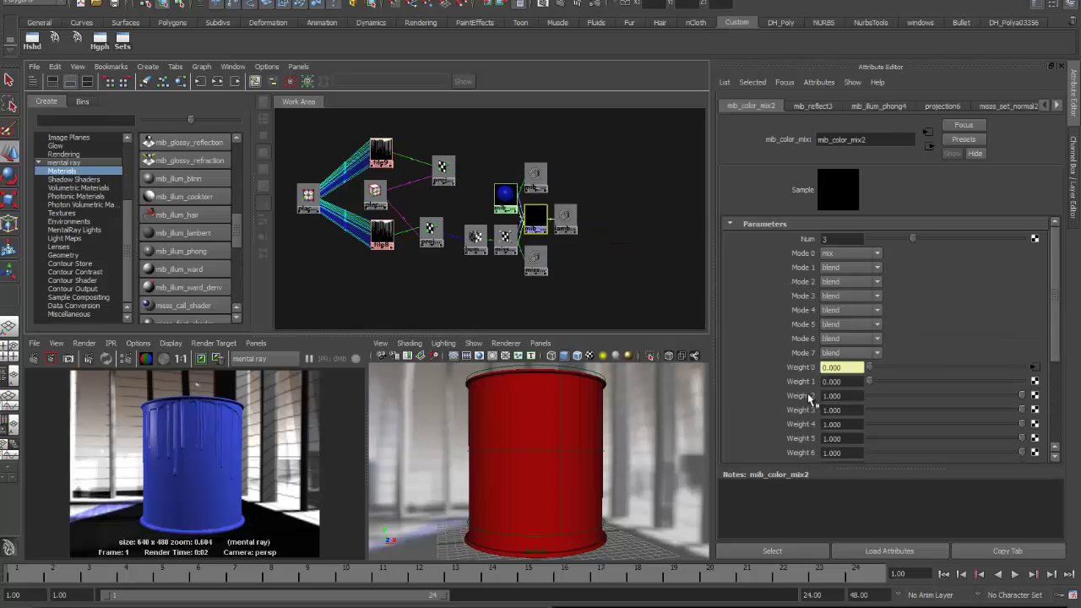
middle_drag(442, 168, 792, 397)
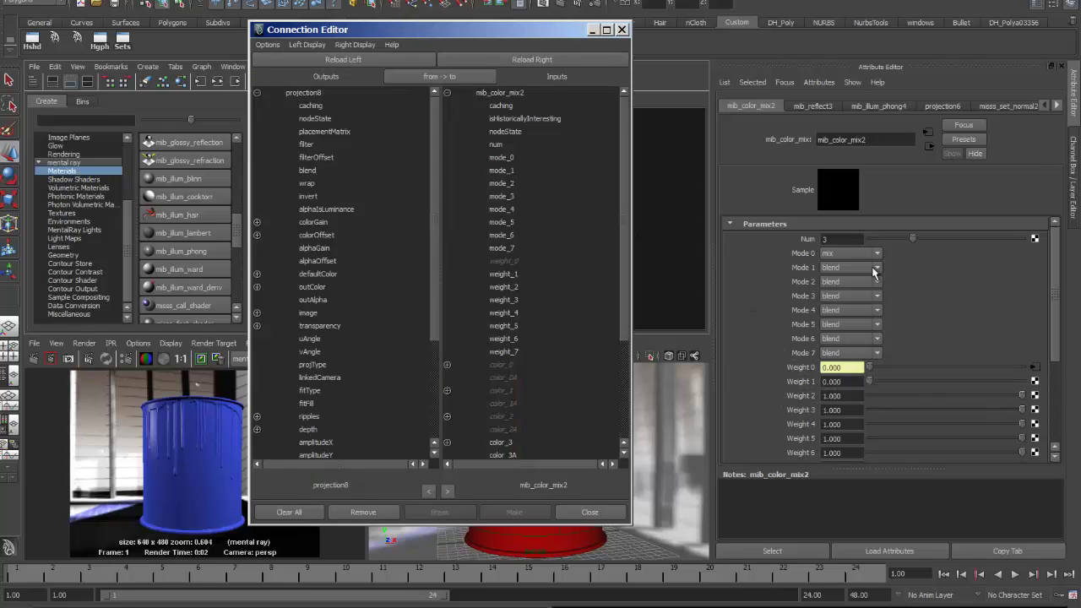
click(310, 299)
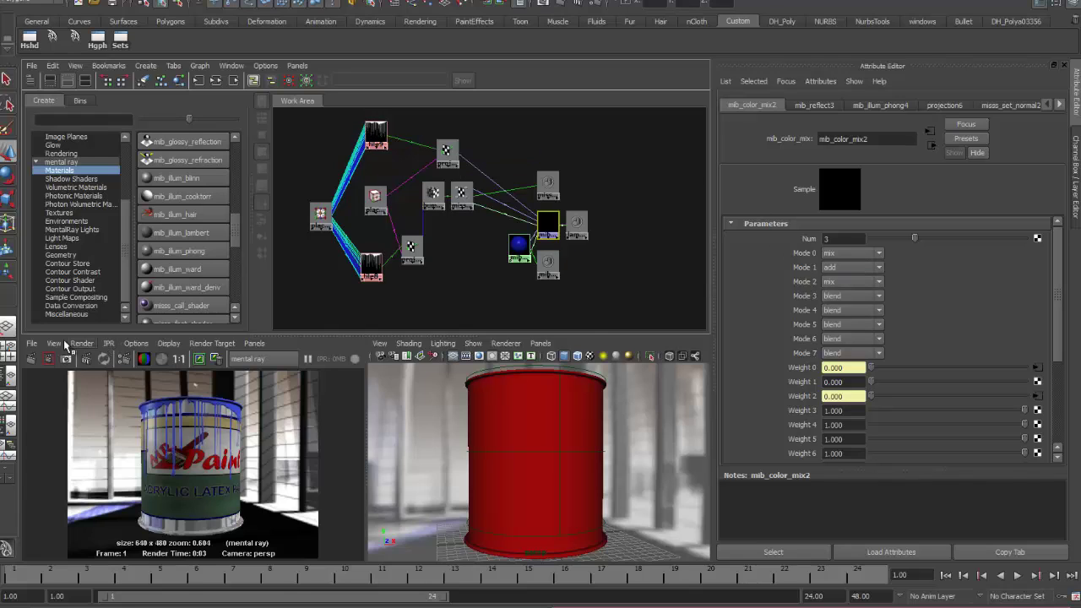
Step: Render the paint can with the masked drips and inspect the result enlarged
click(33, 358)
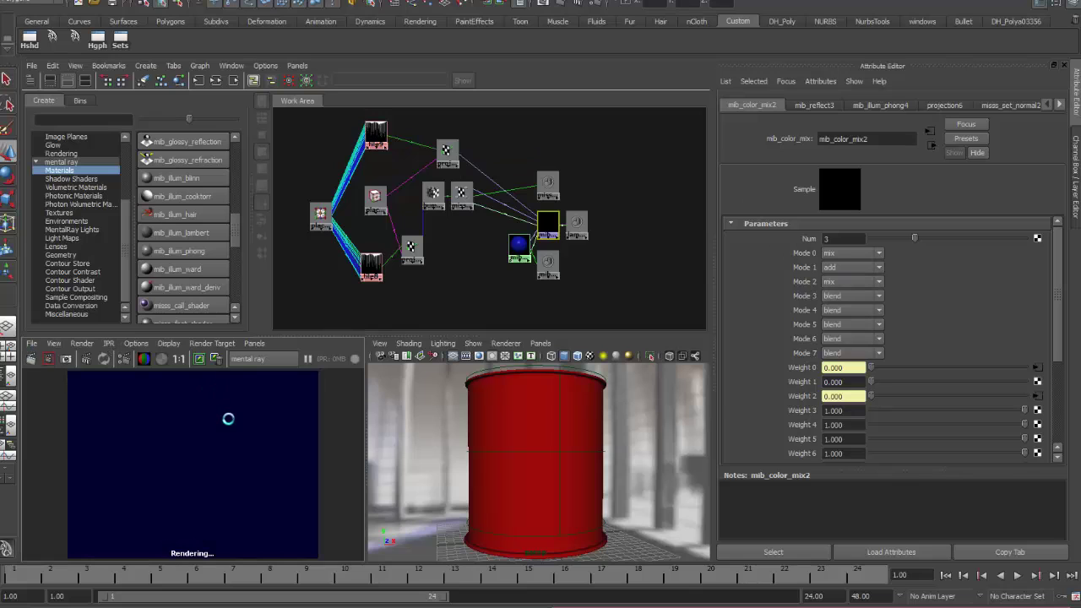
key(space)
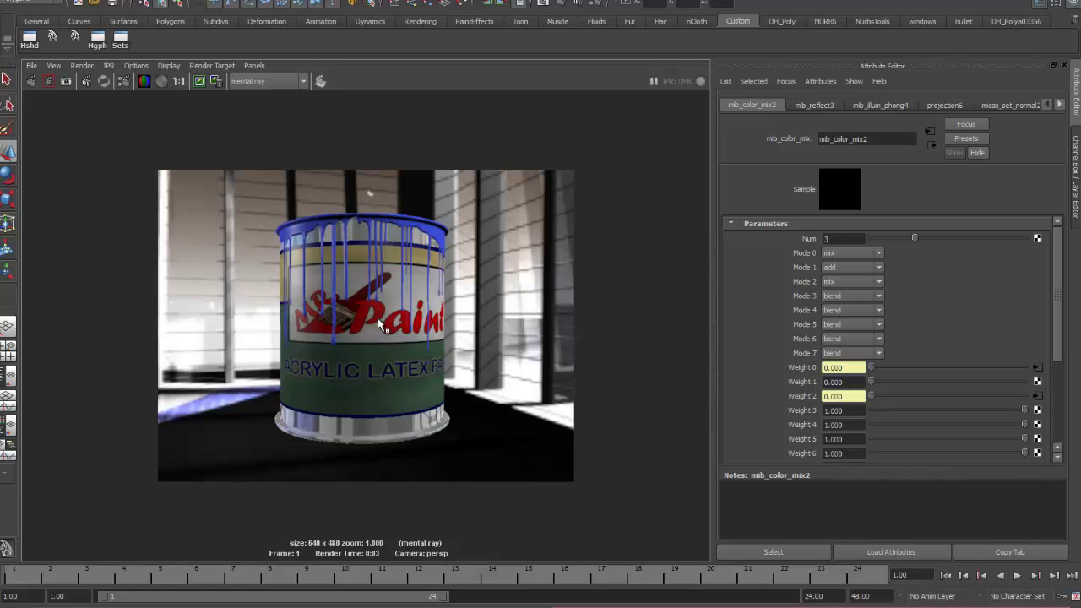
key(space)
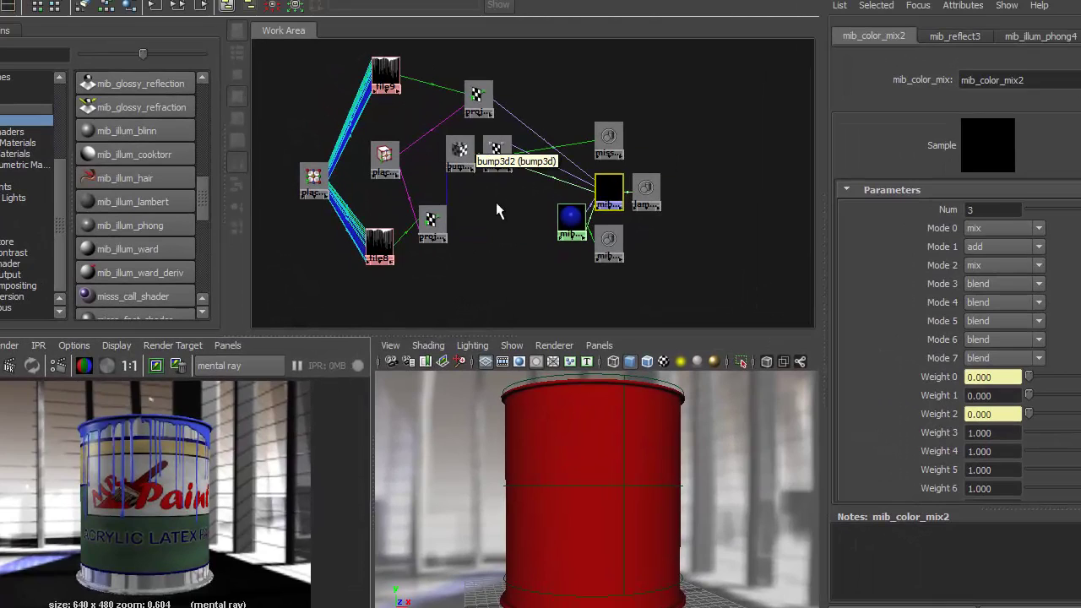
Step: Line up bump3d2 and misss_set_normal2 beside projection7, and map a new Fractal 2D texture to the Color Gain of file8
mouse_move(473, 217)
mouse_down()
mouse_move(450, 191)
mouse_move(465, 157)
mouse_move(471, 223)
mouse_up()
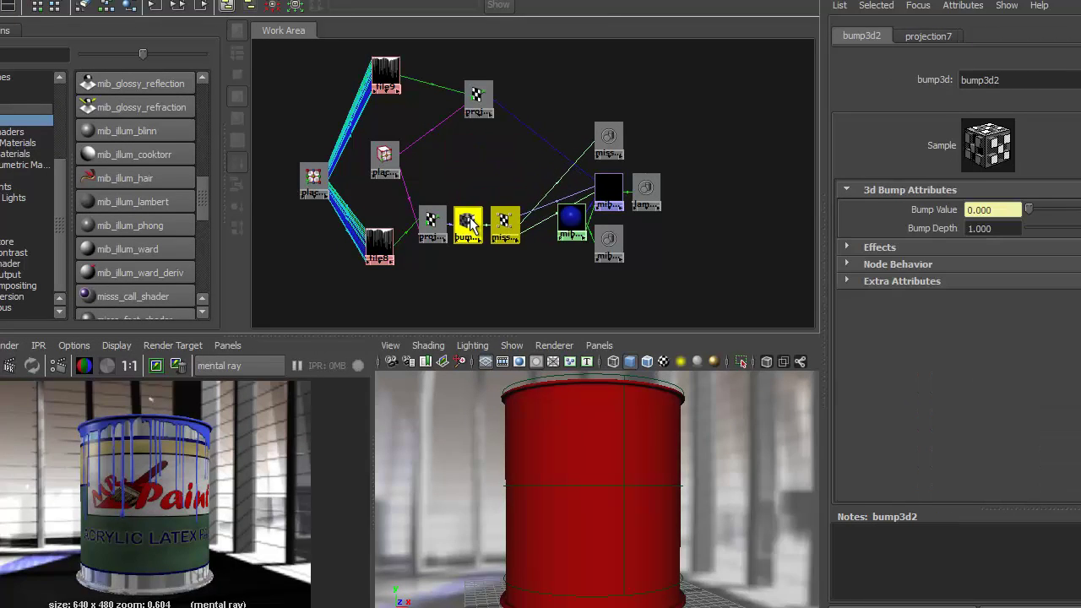
click(380, 244)
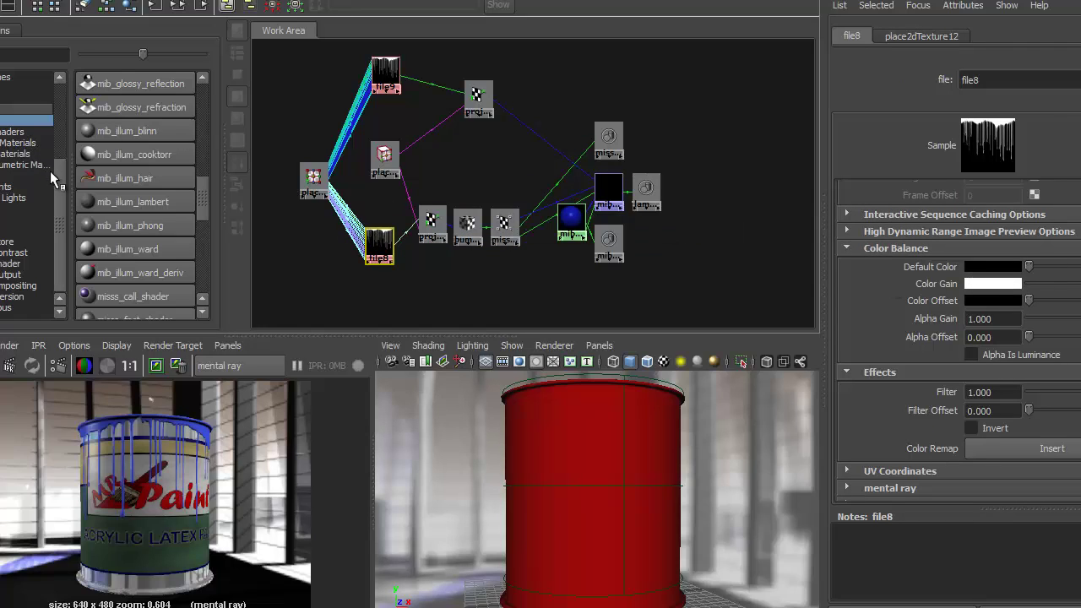
scroll(61, 125, up, 3)
scroll(61, 125, up, 2)
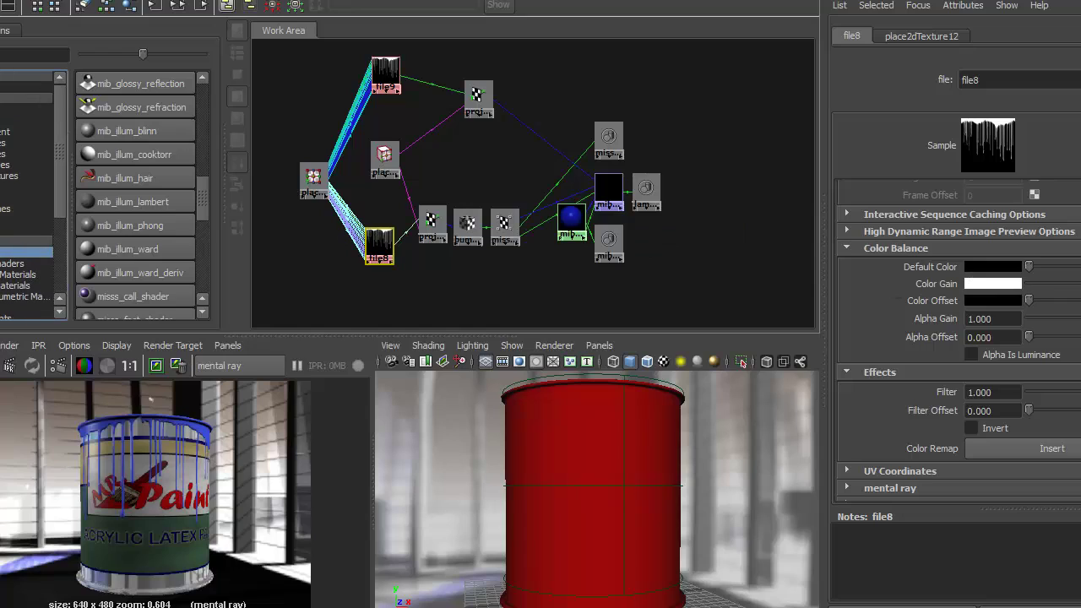
click(17, 142)
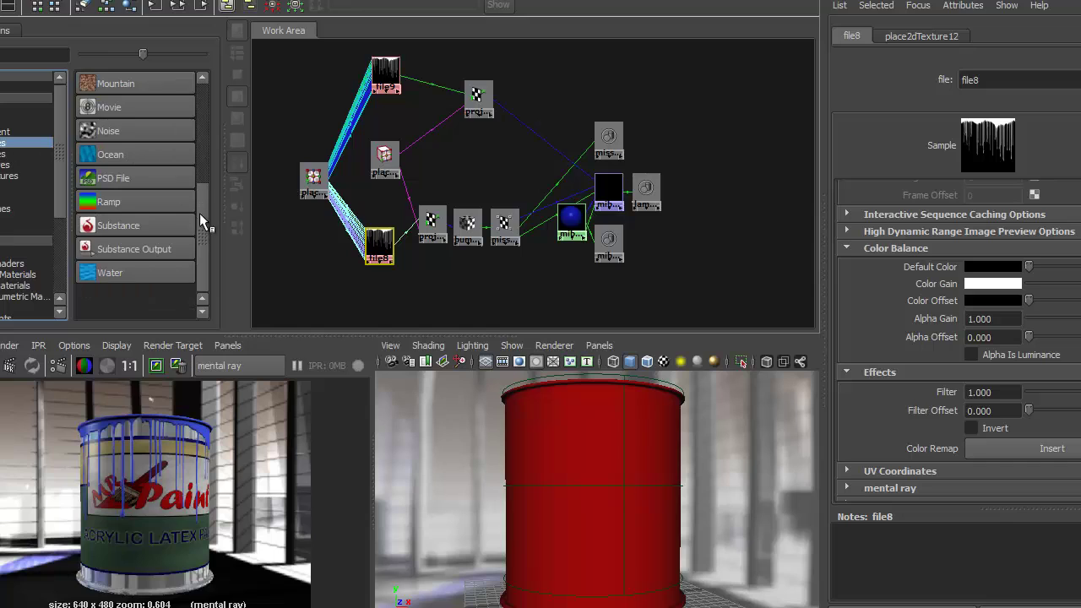
scroll(202, 225, up, 3)
click(108, 178)
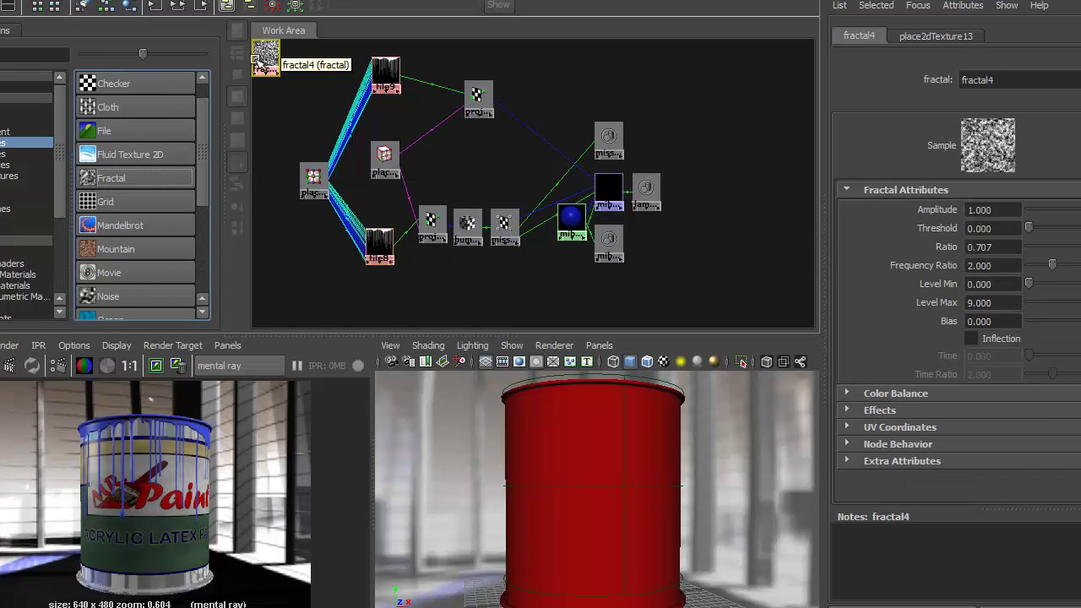
drag(265, 63, 303, 252)
click(384, 242)
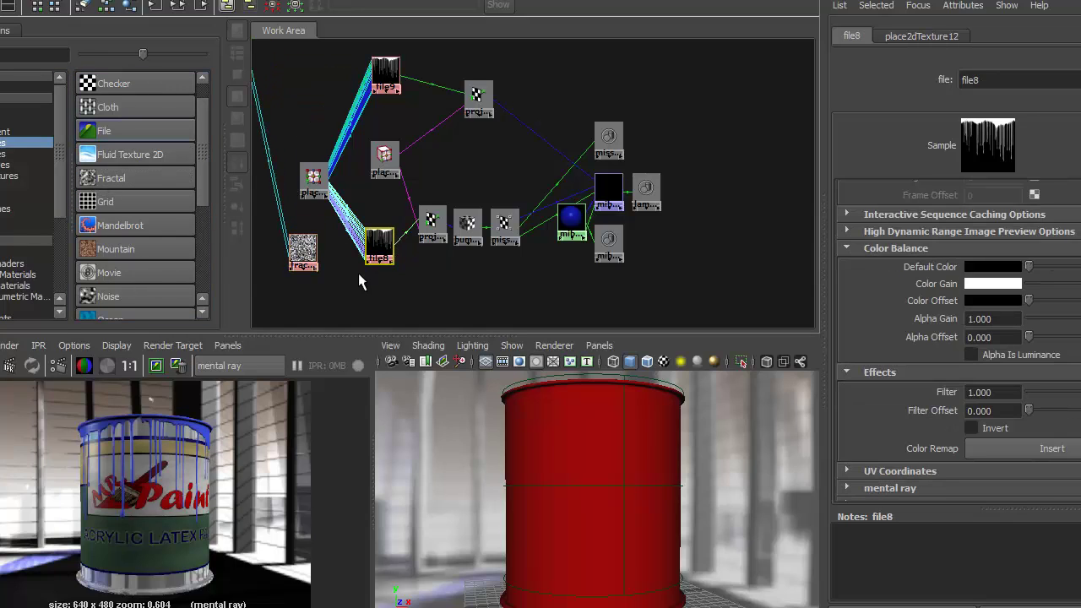
middle_drag(300, 250, 949, 277)
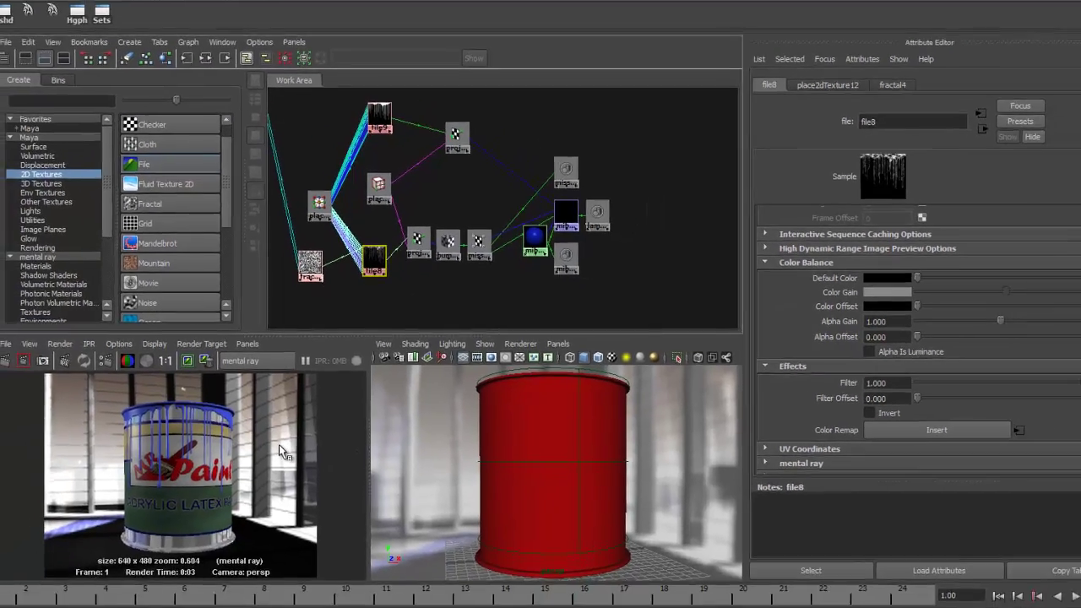
Step: Keep the current image in the enlarged render view and render the can again to compare the fractal's effect on the drips
key(space)
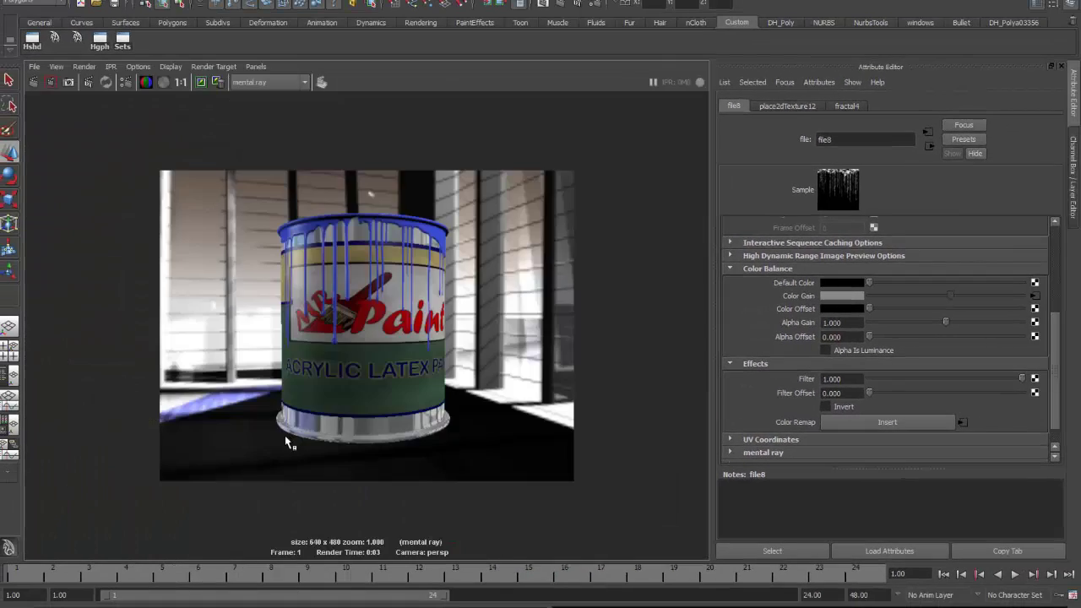
click(203, 83)
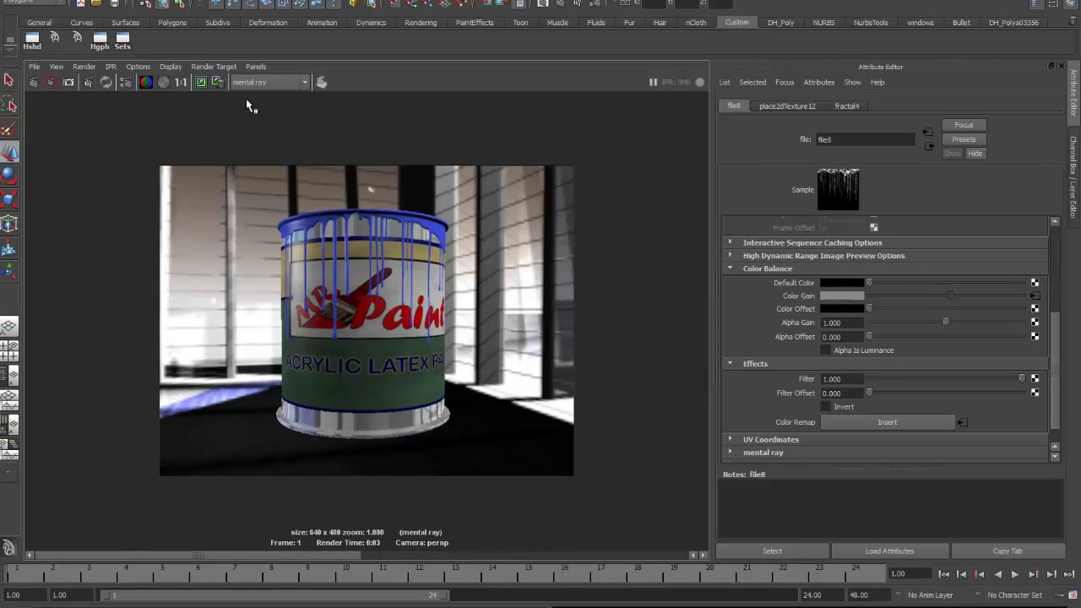
click(34, 83)
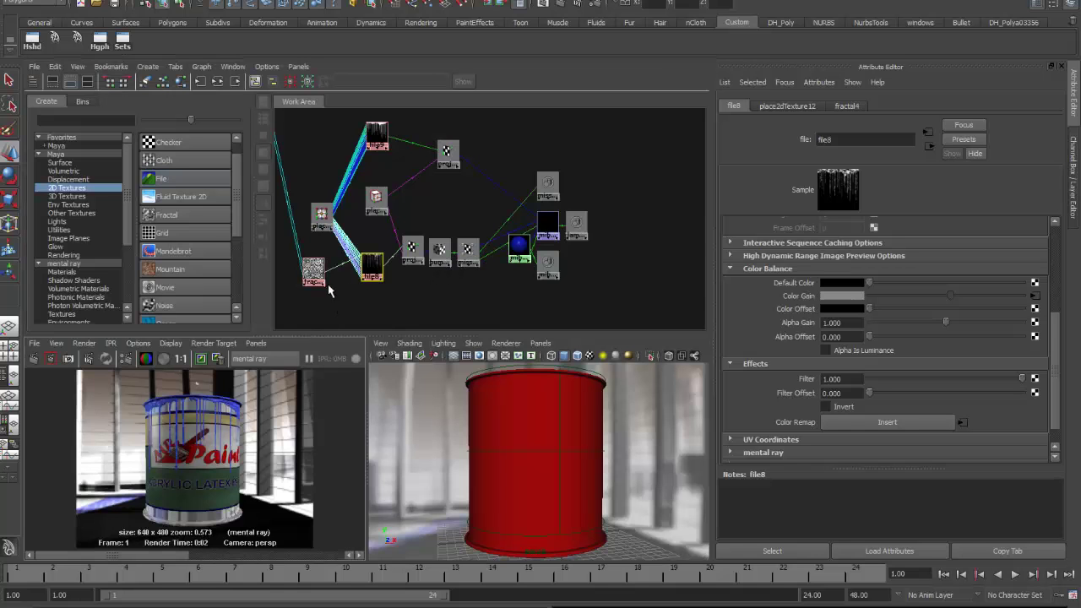
Step: Reduce the amplitude of fractal4 to about 0.222 and set the coverage of place2dTexture13 to 5 by 5
click(321, 282)
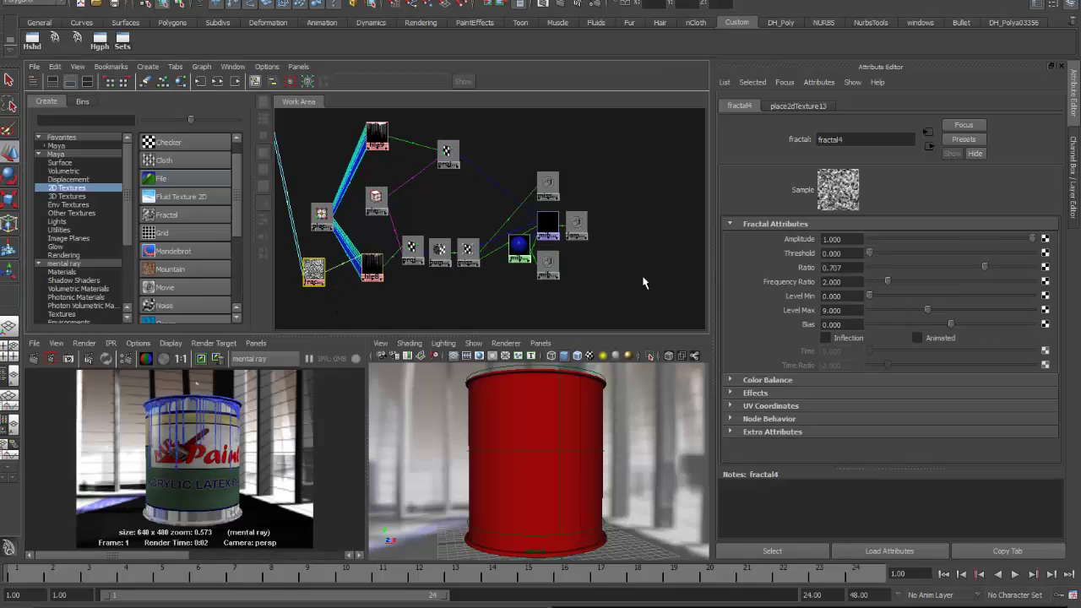
drag(997, 238, 905, 254)
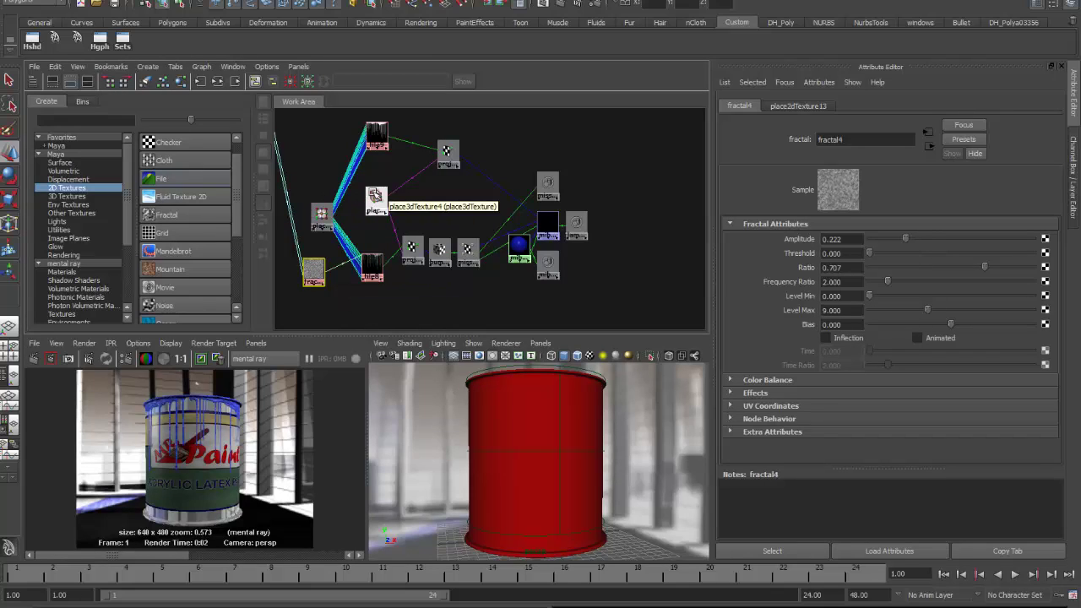
scroll(410, 198, down, 2)
click(323, 146)
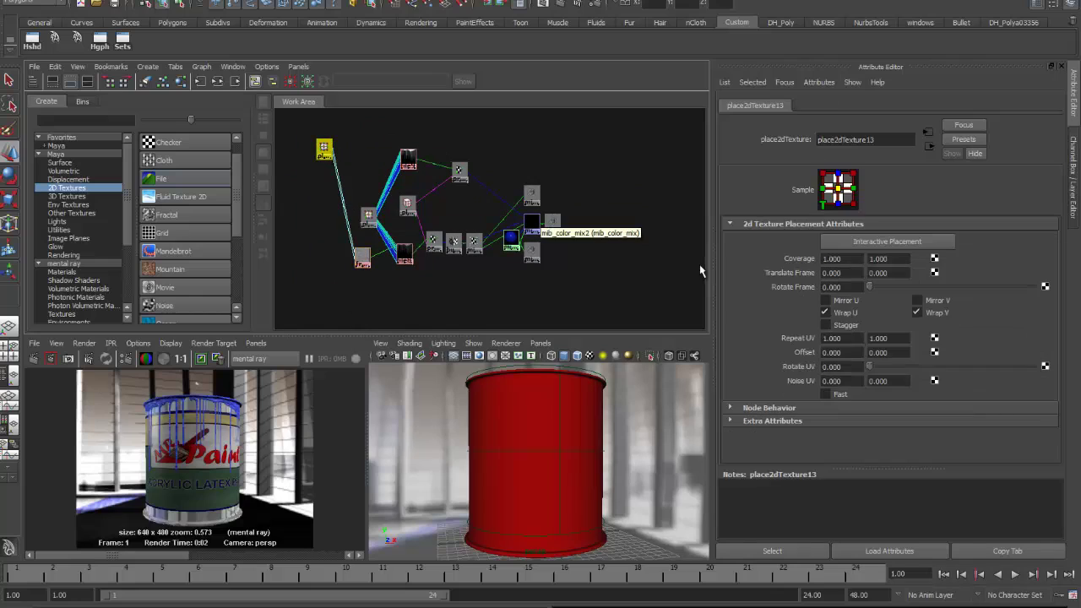
click(860, 258)
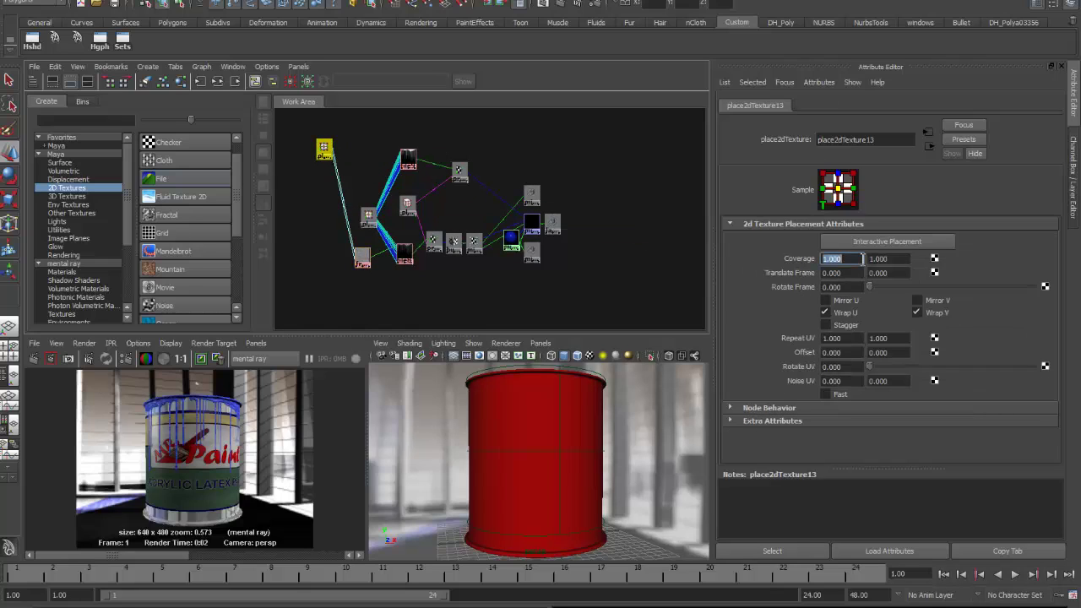
text(5.000)
click(893, 262)
text(5.000)
key(Return)
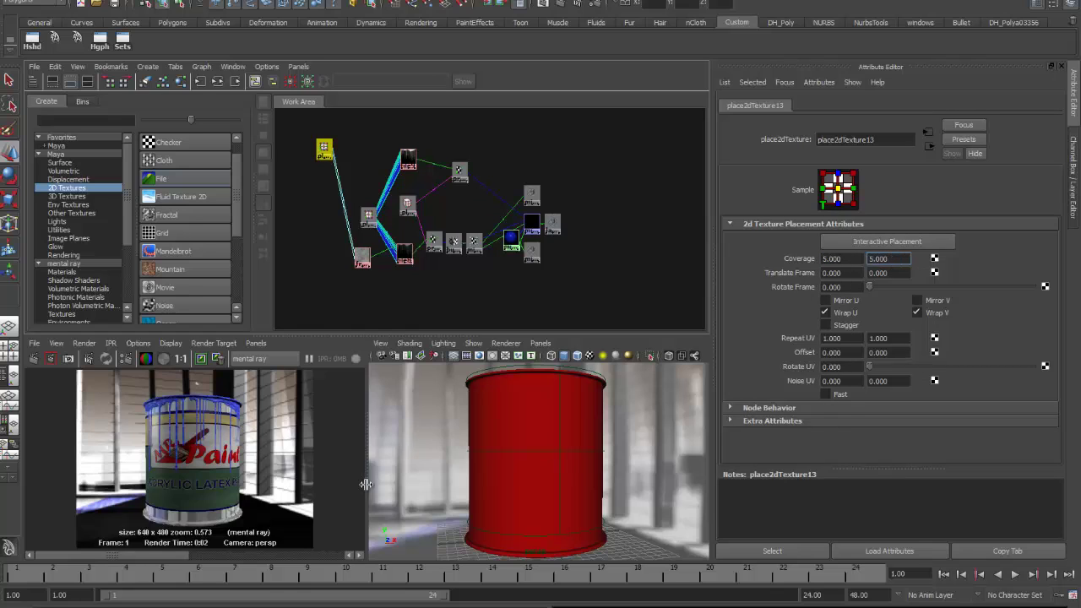
Step: Render a close-up of the can's upper part to examine the drips
alt+right_drag(504, 423, 617, 470)
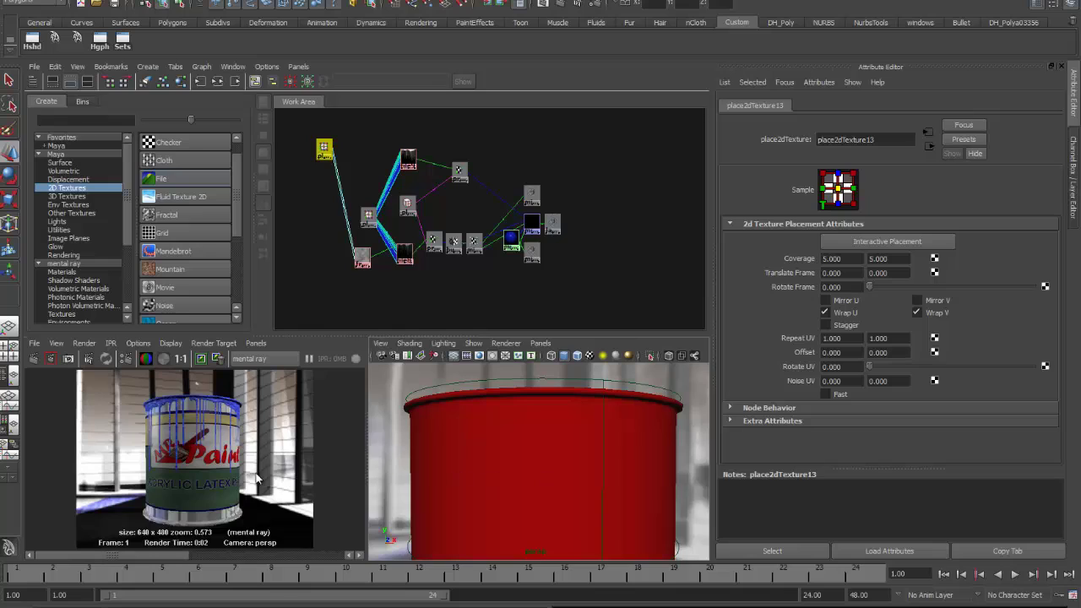
key(space)
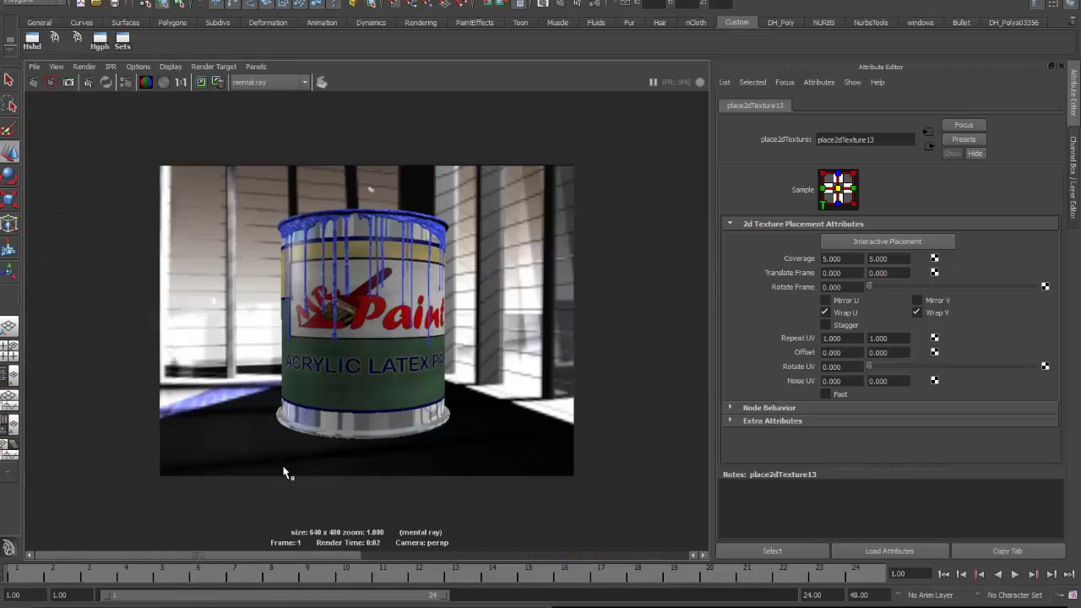
click(34, 80)
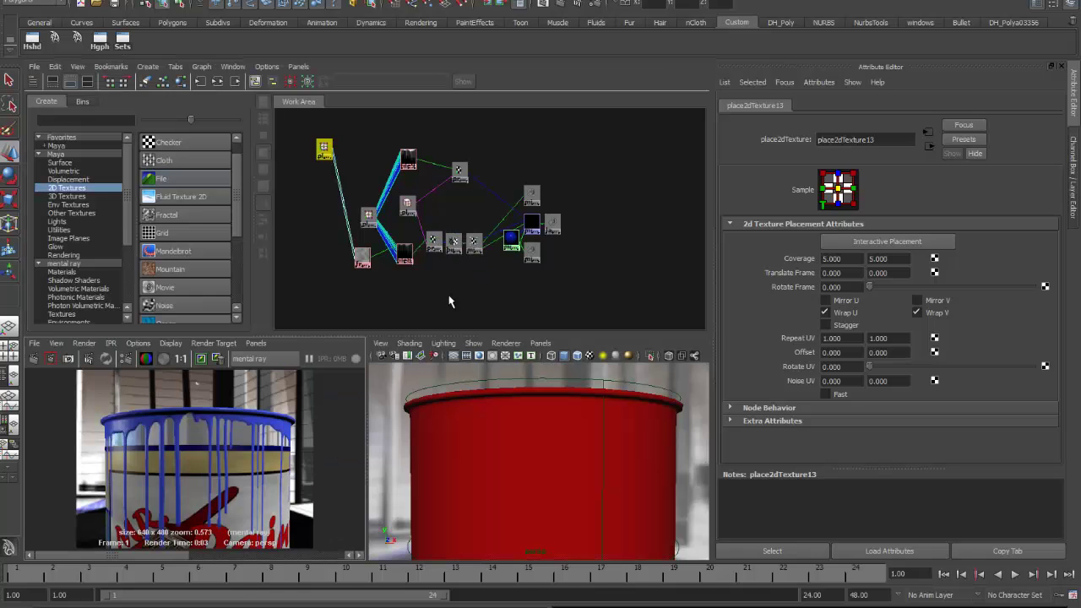
Step: Graph the input connections of mib_color_mix2 in the work area
scroll(522, 456, up, 5)
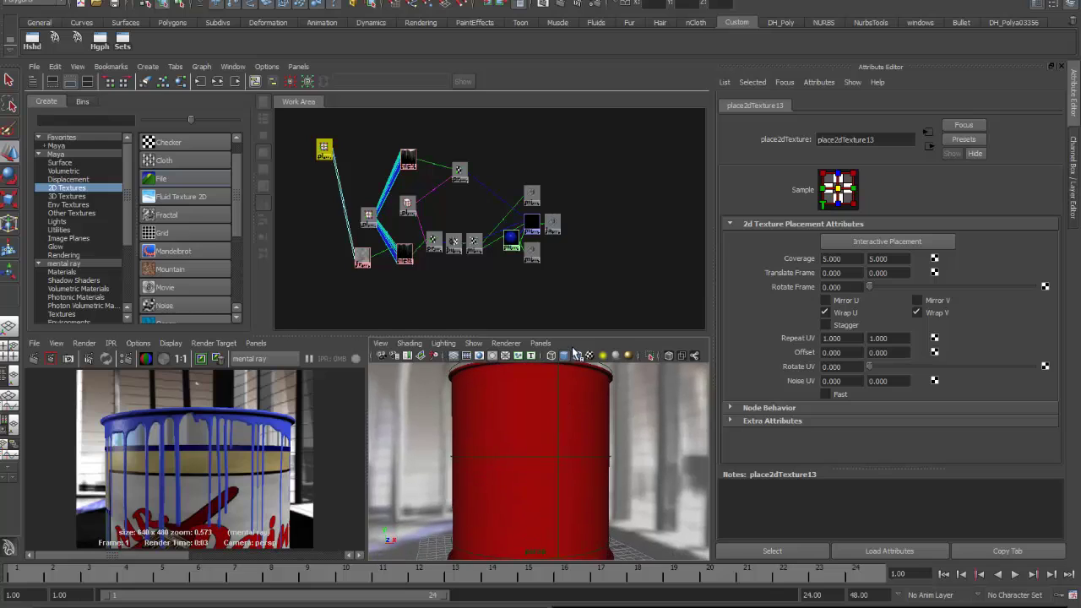
click(531, 224)
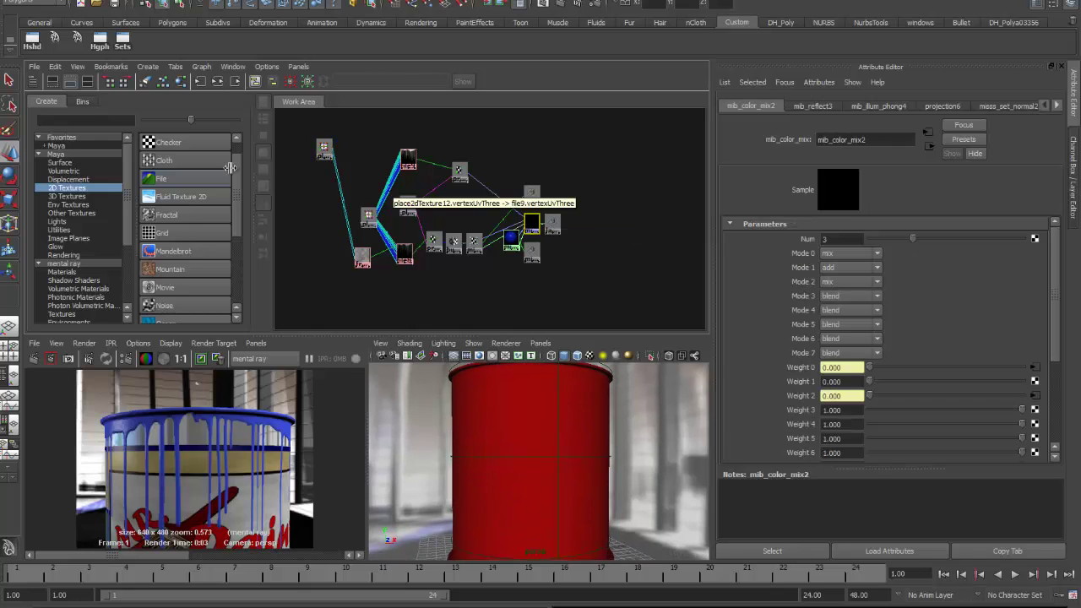
click(199, 81)
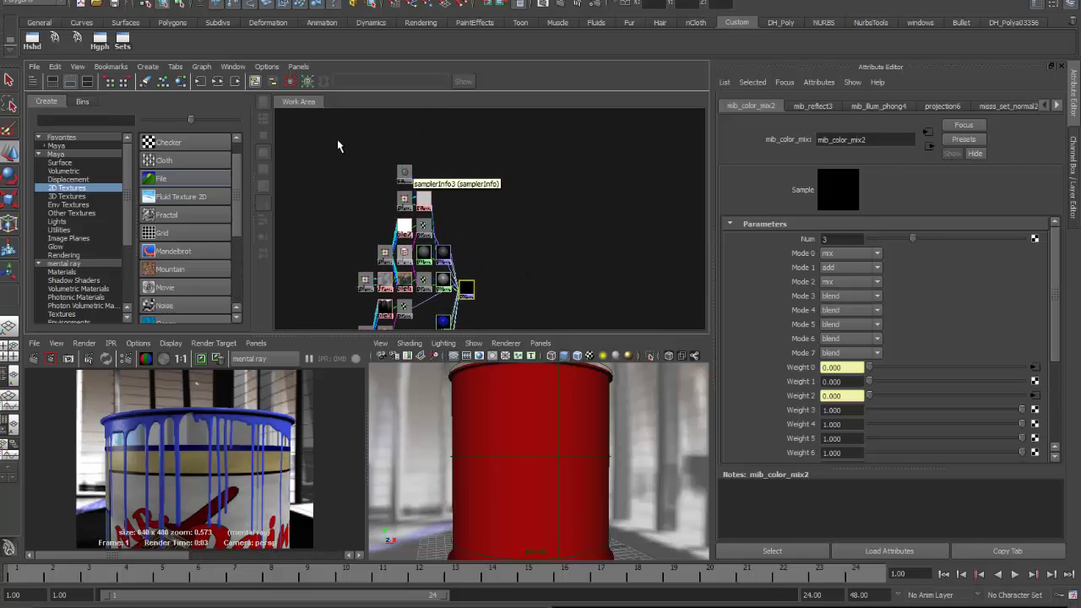
Step: Show the attributes of mib_reflect3 and render the whole paint can again
click(444, 252)
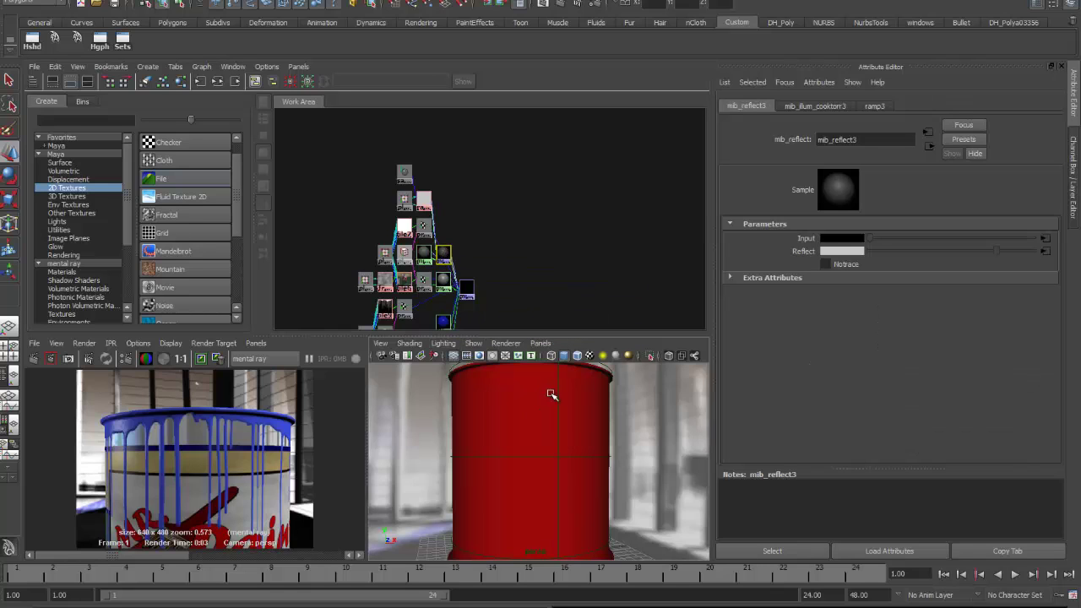
alt+right_drag(549, 391, 520, 399)
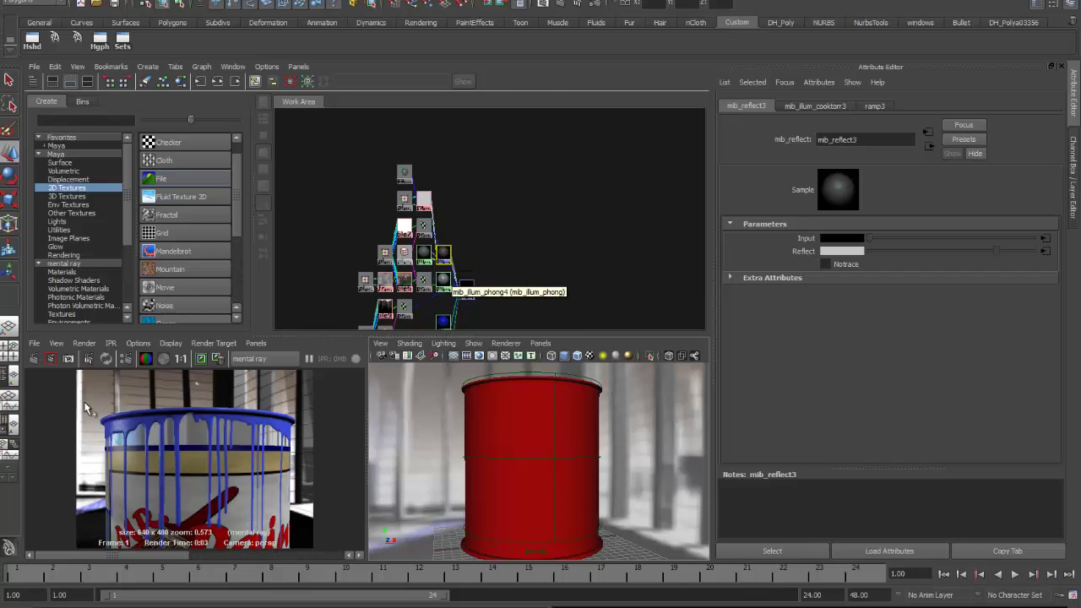
click(34, 361)
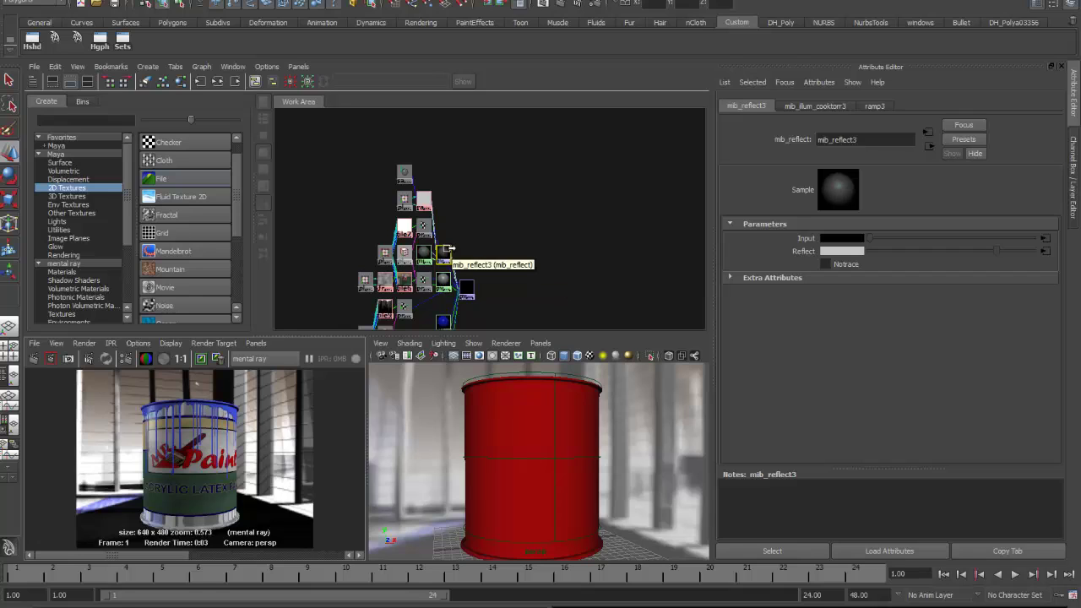
Step: Compare the refl images, replace the image-based lighting sphere's image with refl.06.jpg, and render the paint can in the enlarged render view
click(432, 420)
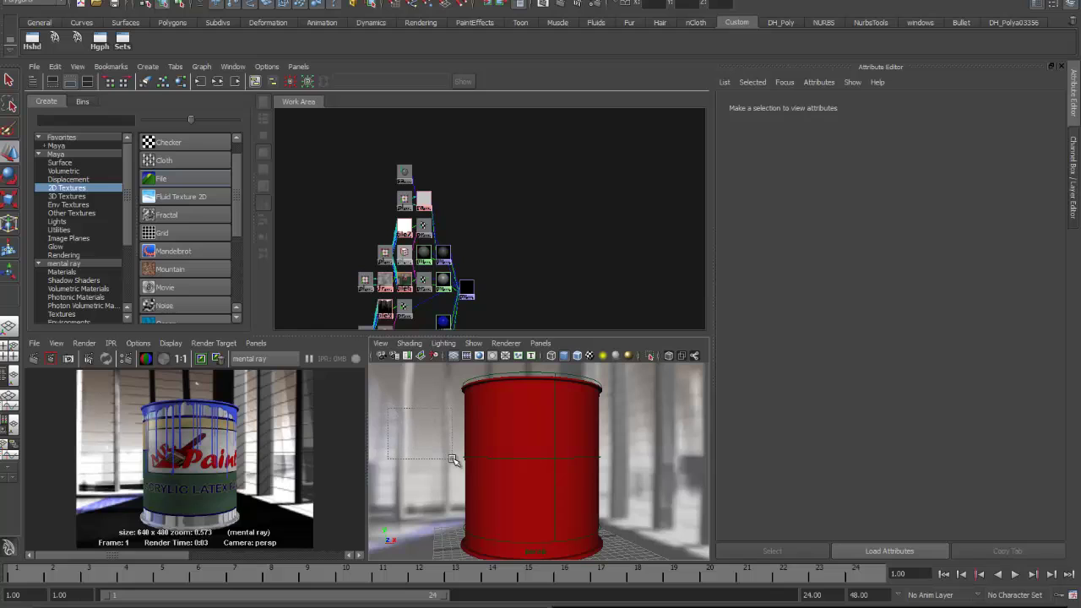
click(456, 462)
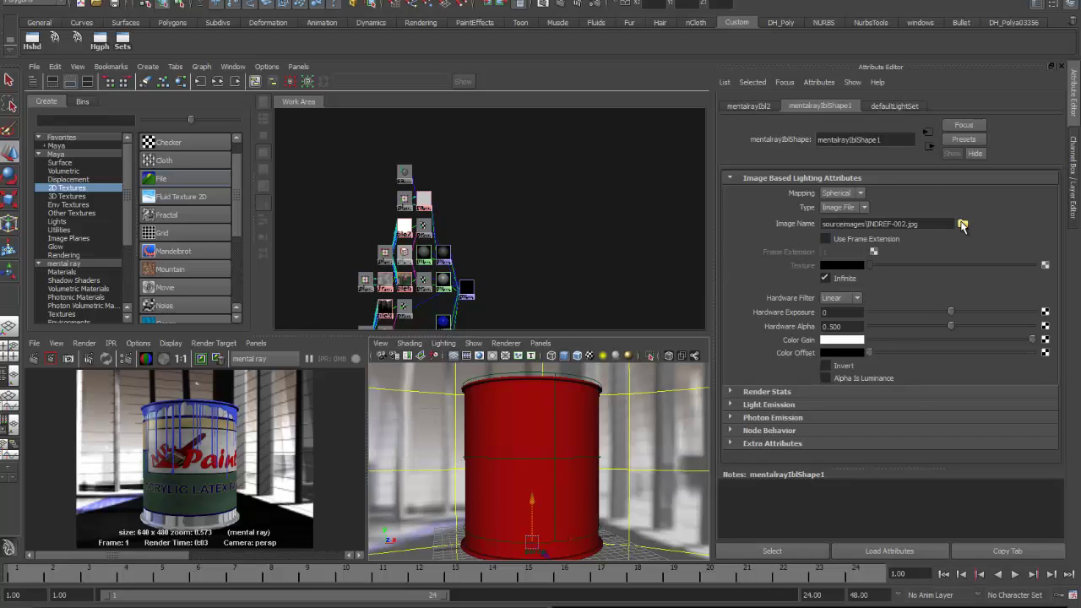
click(962, 224)
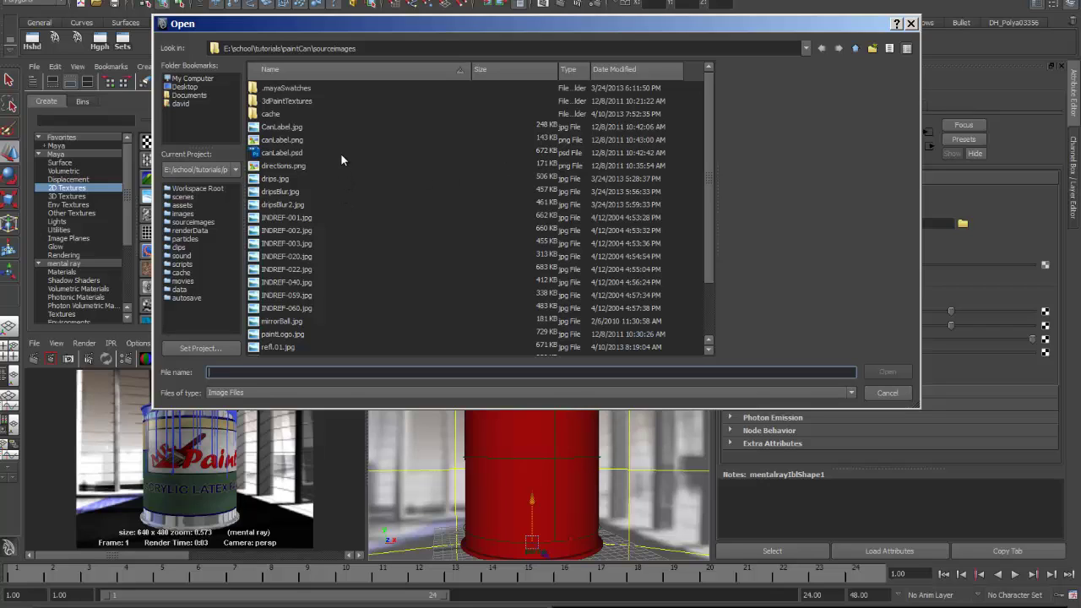
scroll(341, 159, down, 2)
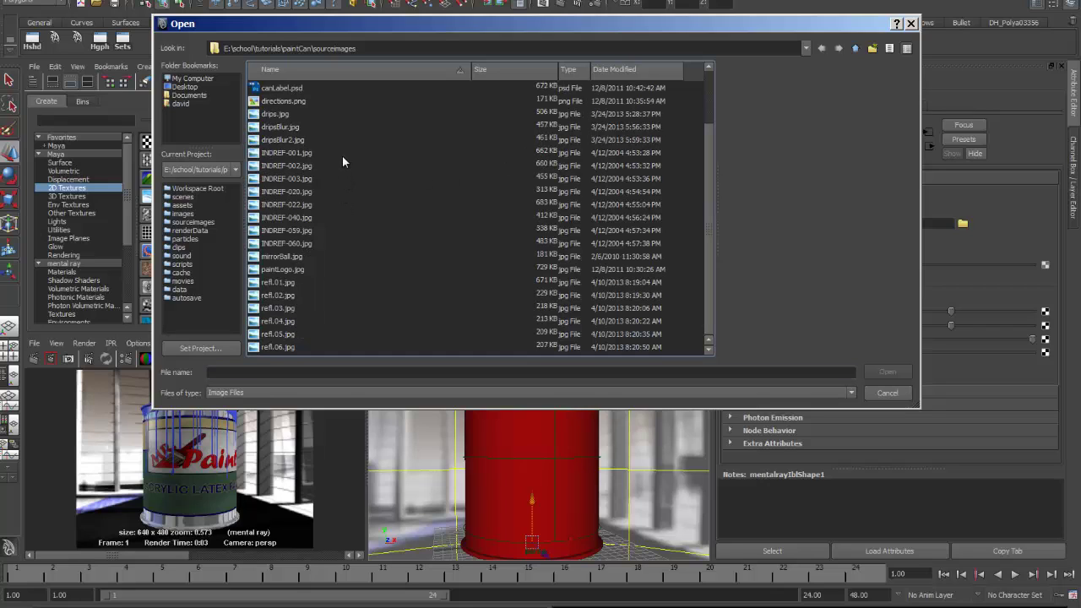
click(284, 348)
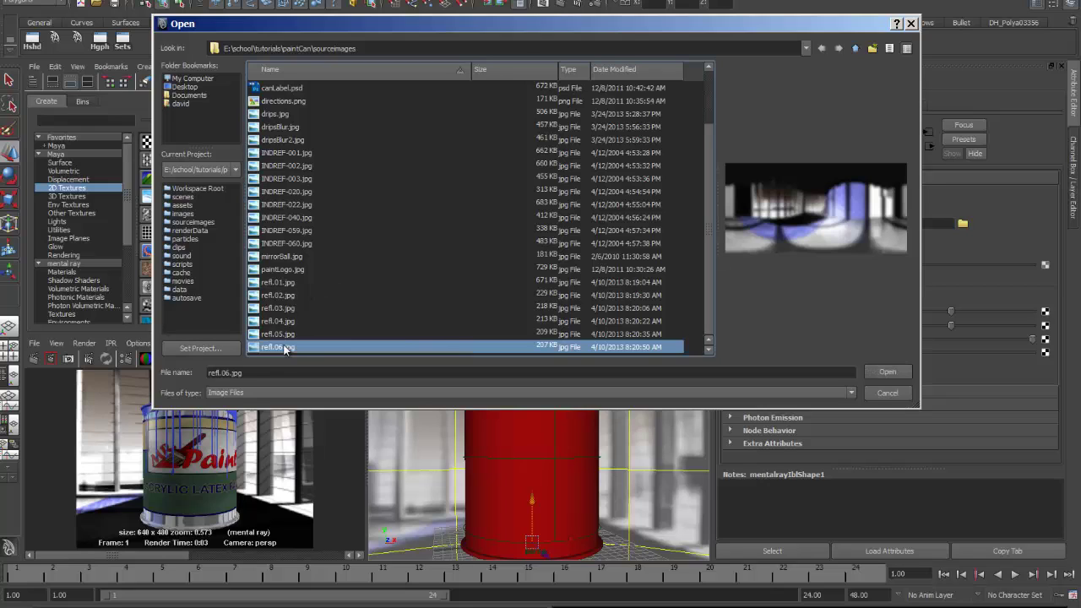
click(281, 285)
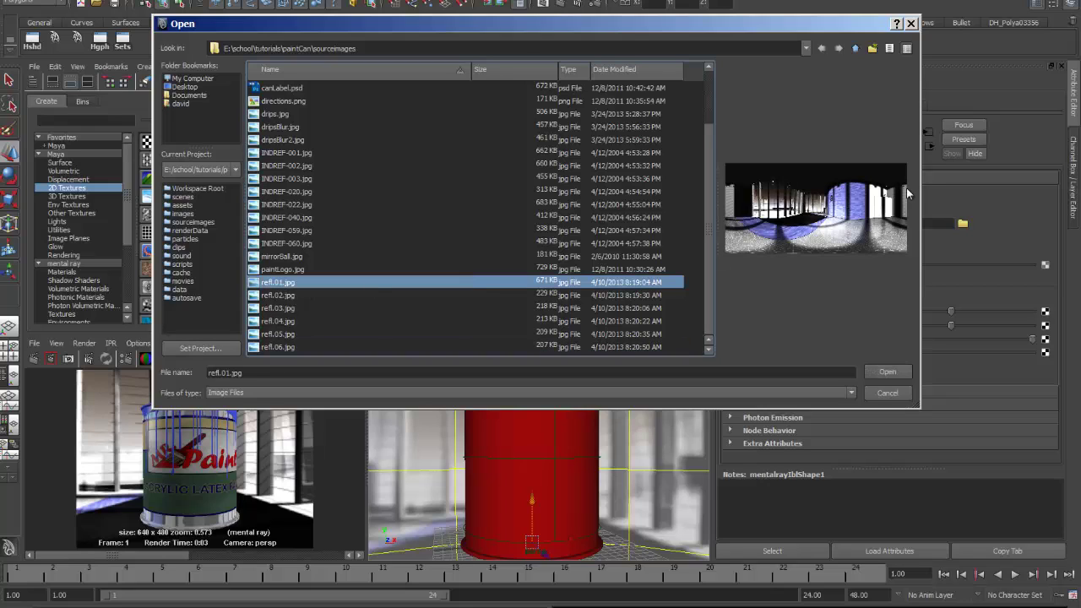
click(271, 296)
click(273, 321)
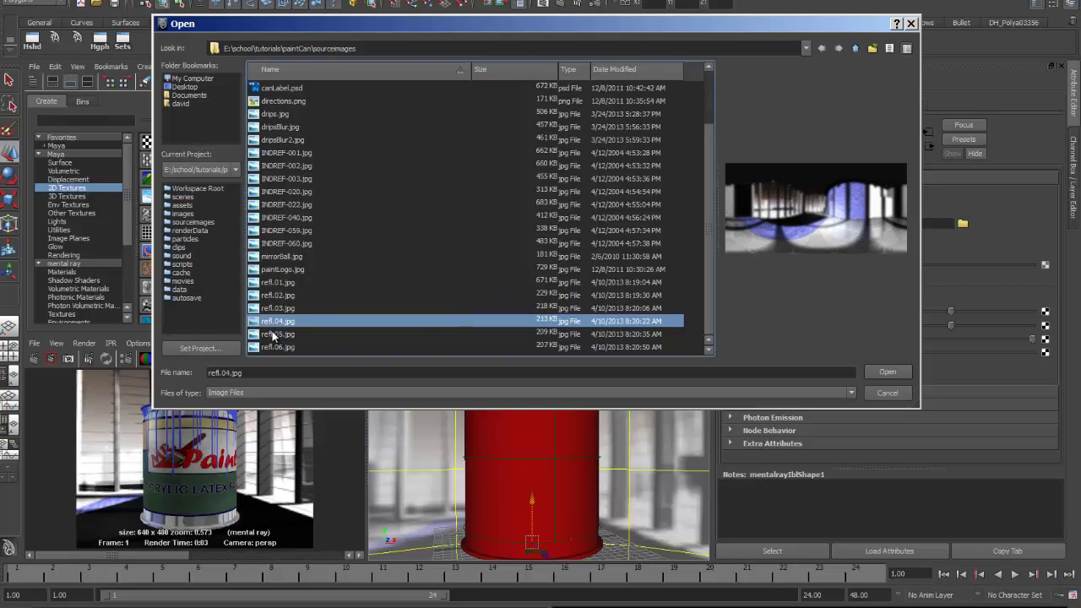
click(272, 335)
click(272, 347)
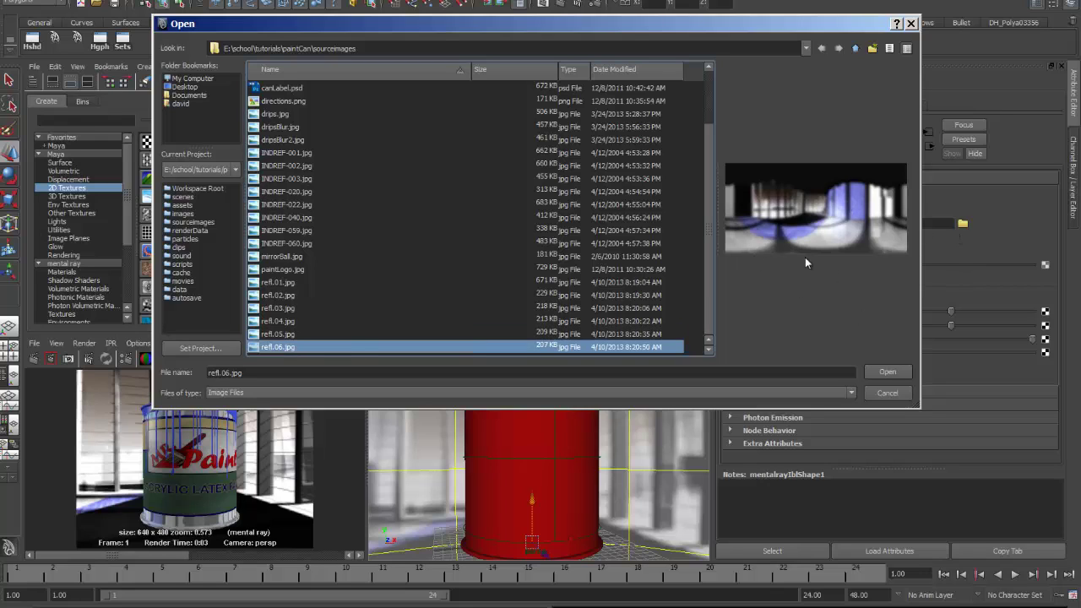
click(872, 371)
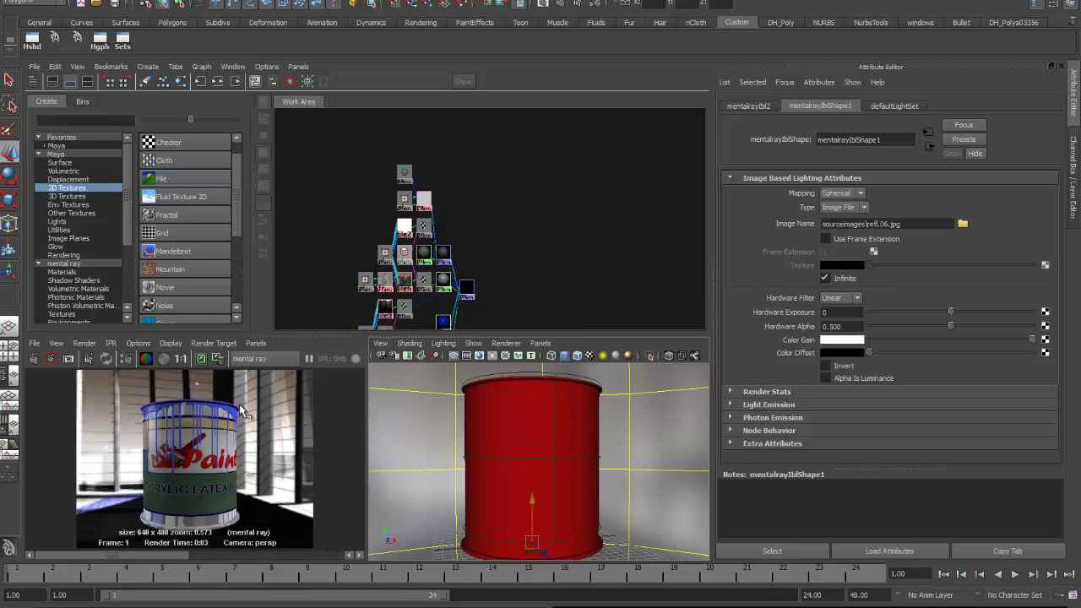
key(space)
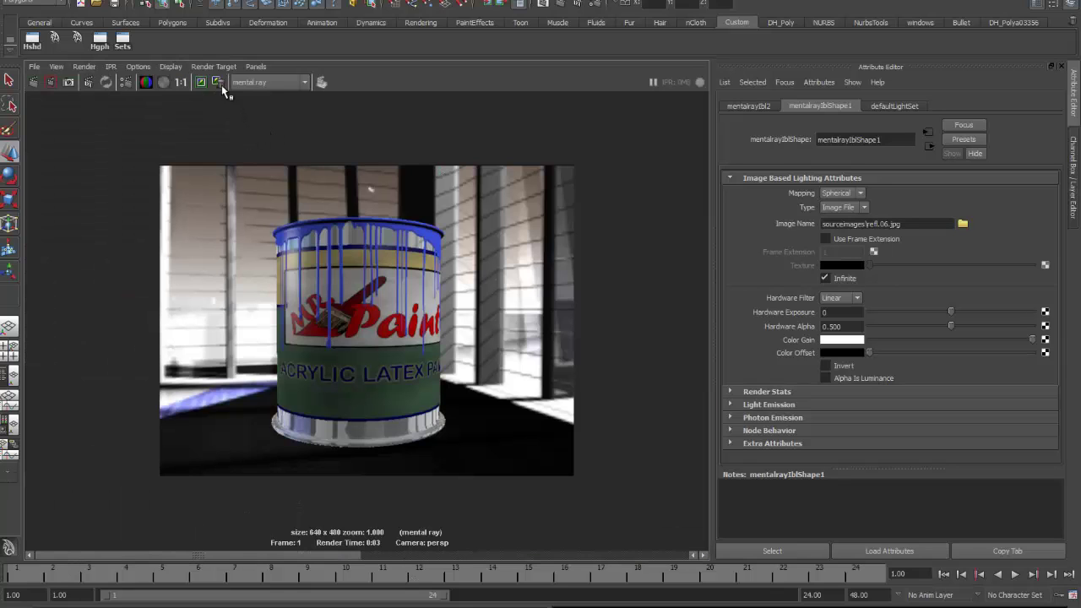
click(33, 81)
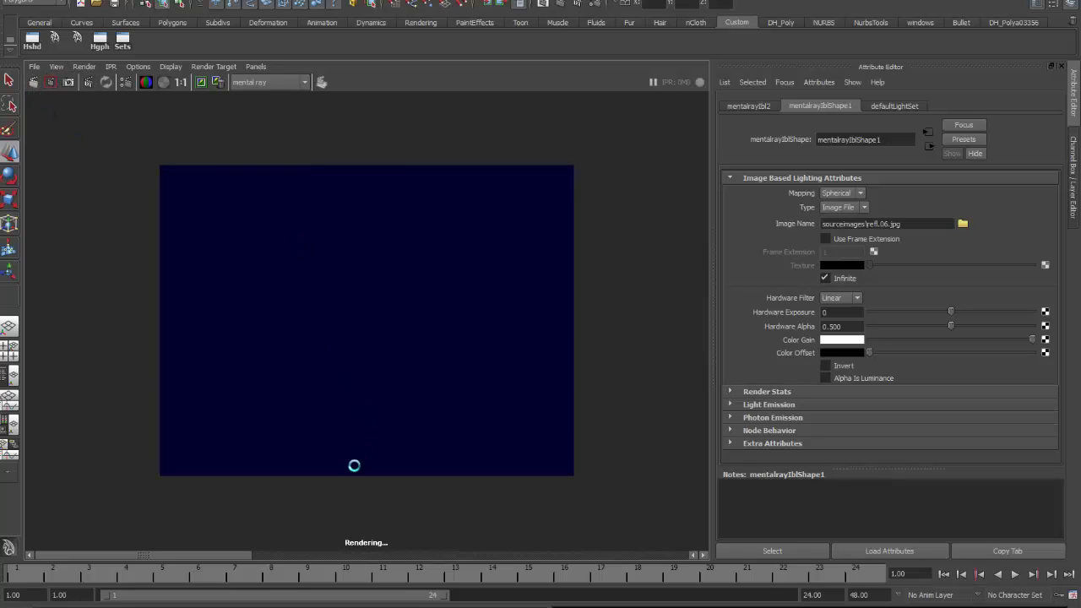